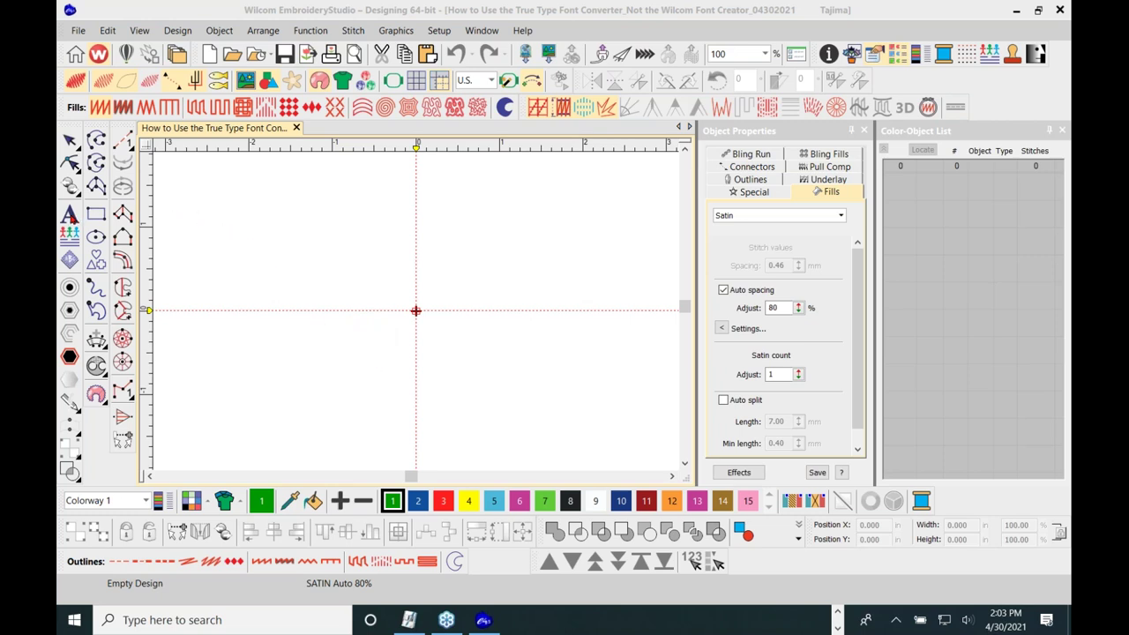
Start a lettering object in the Alex Brush TrueType font and enter a sample first name as its text
click(70, 214)
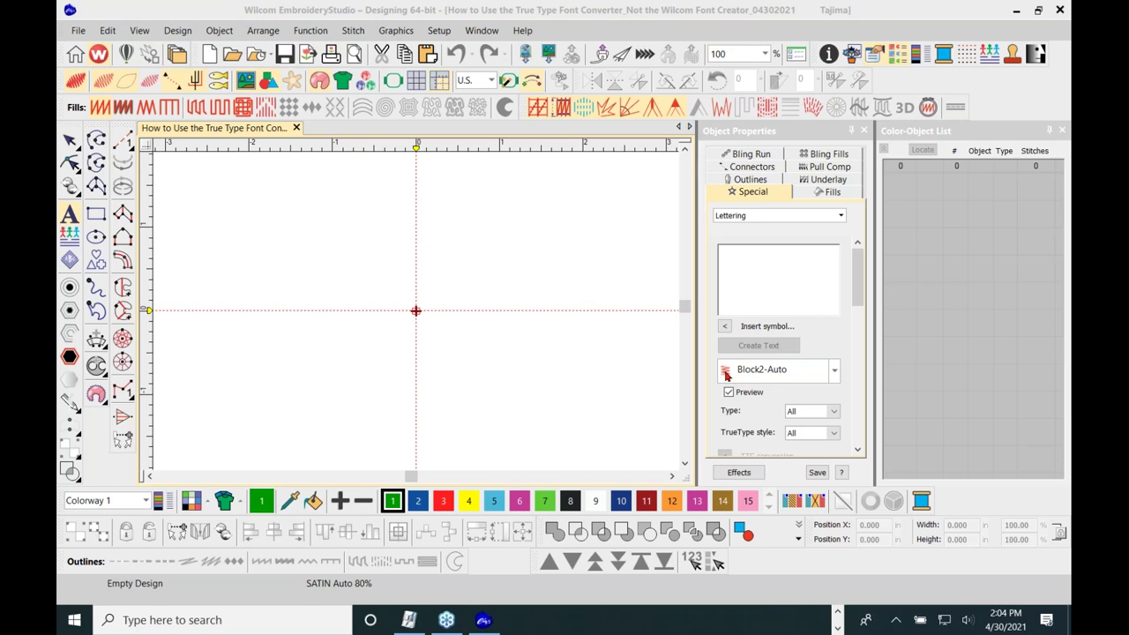
click(835, 374)
click(835, 374)
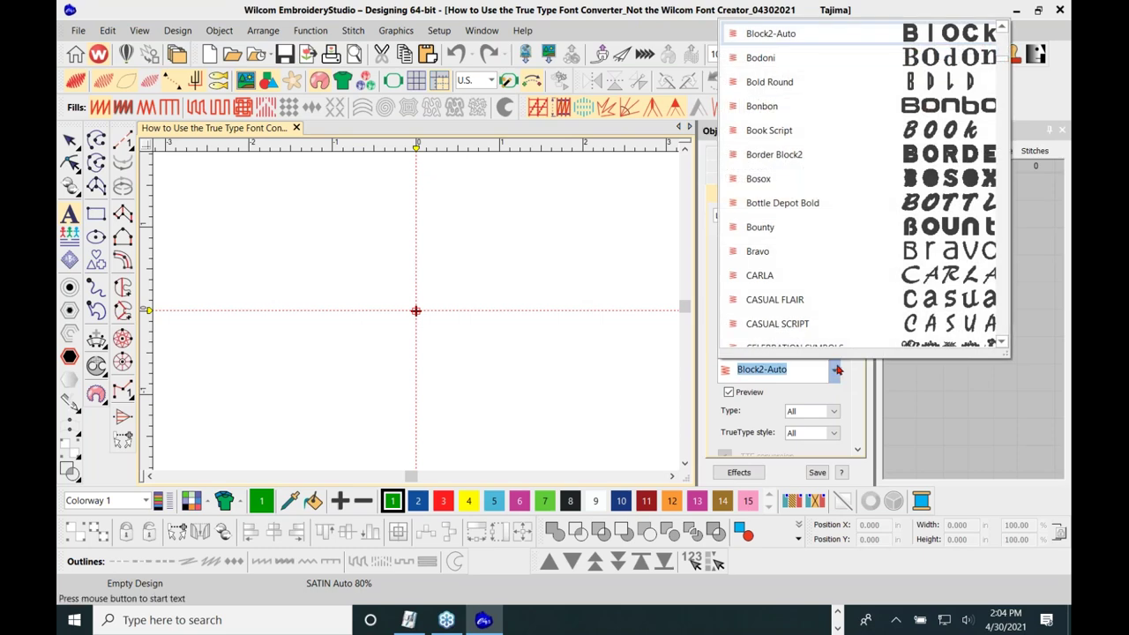
scroll(996, 89, down, 9)
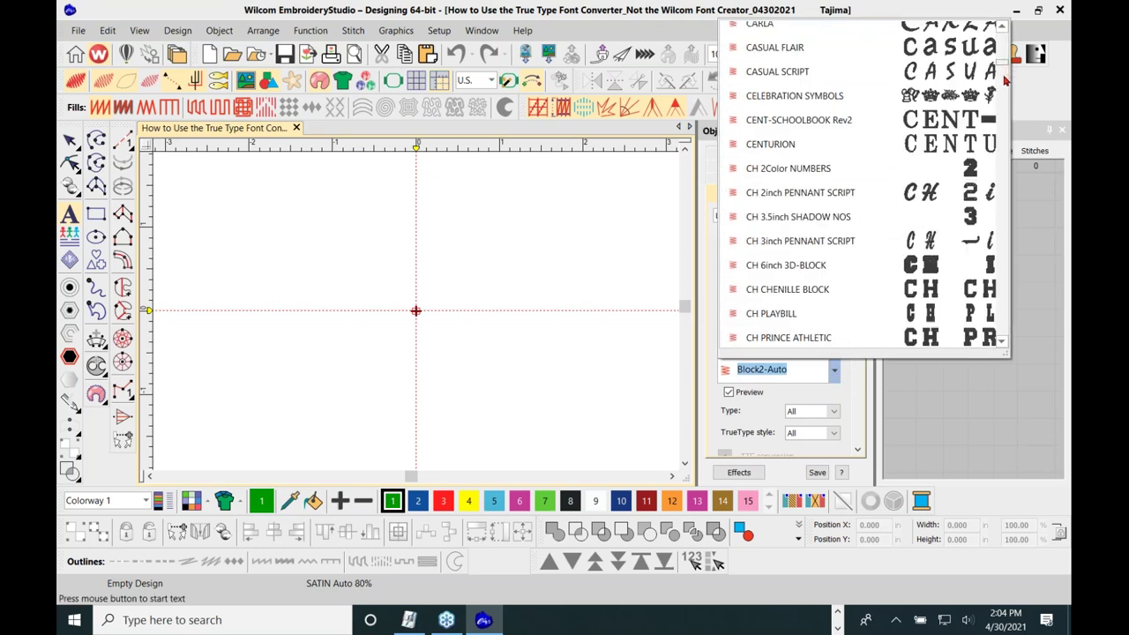
drag(1005, 103, 1001, 194)
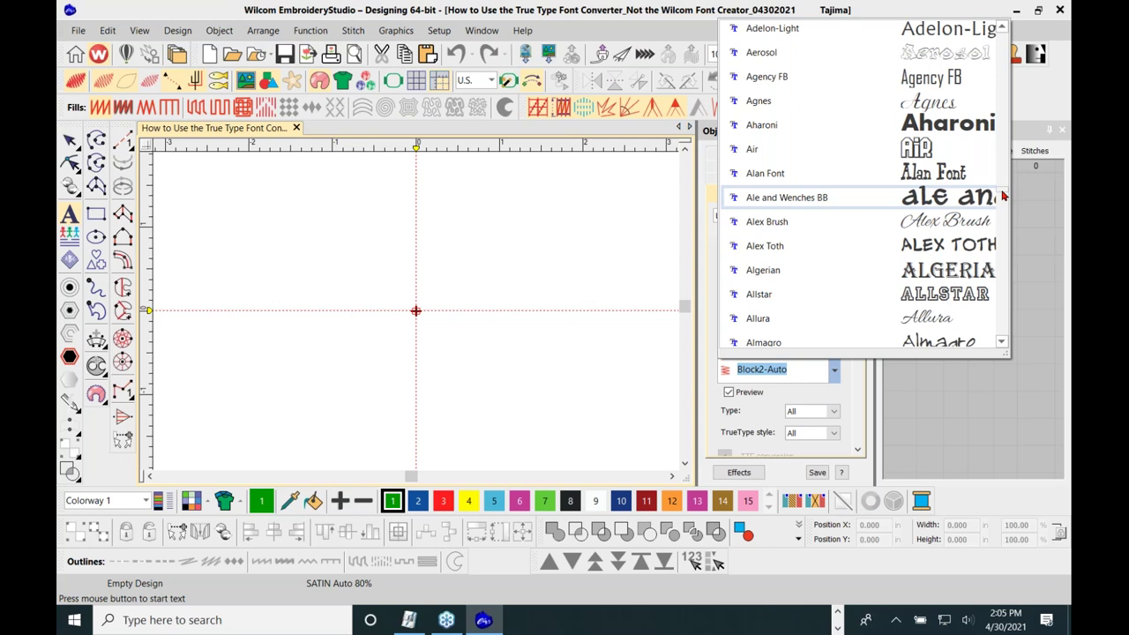
click(935, 227)
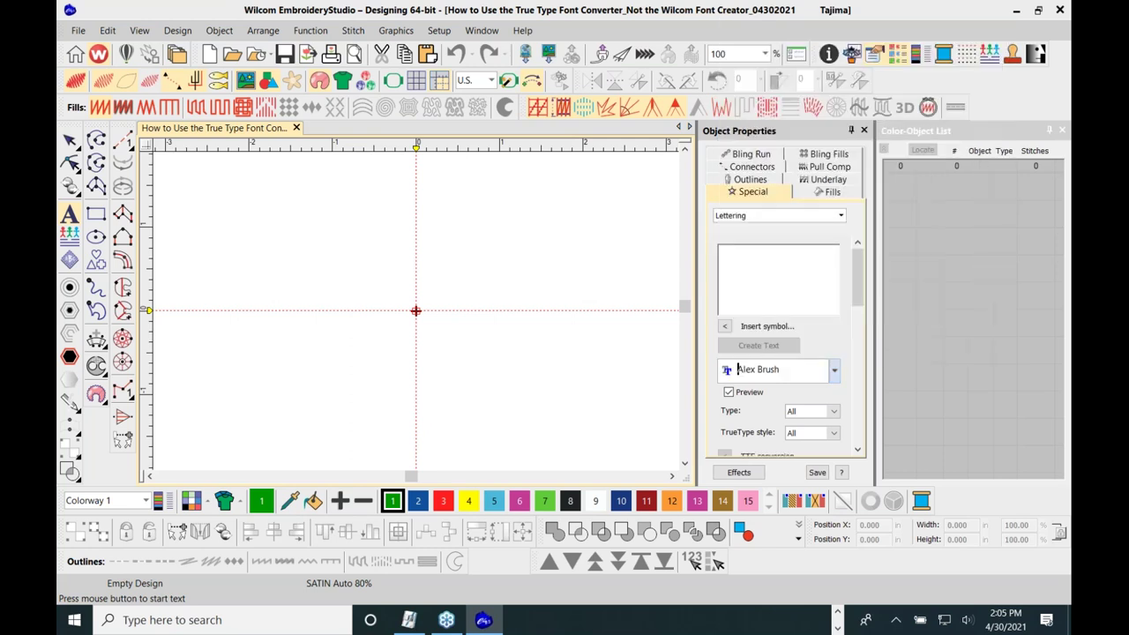
click(769, 281)
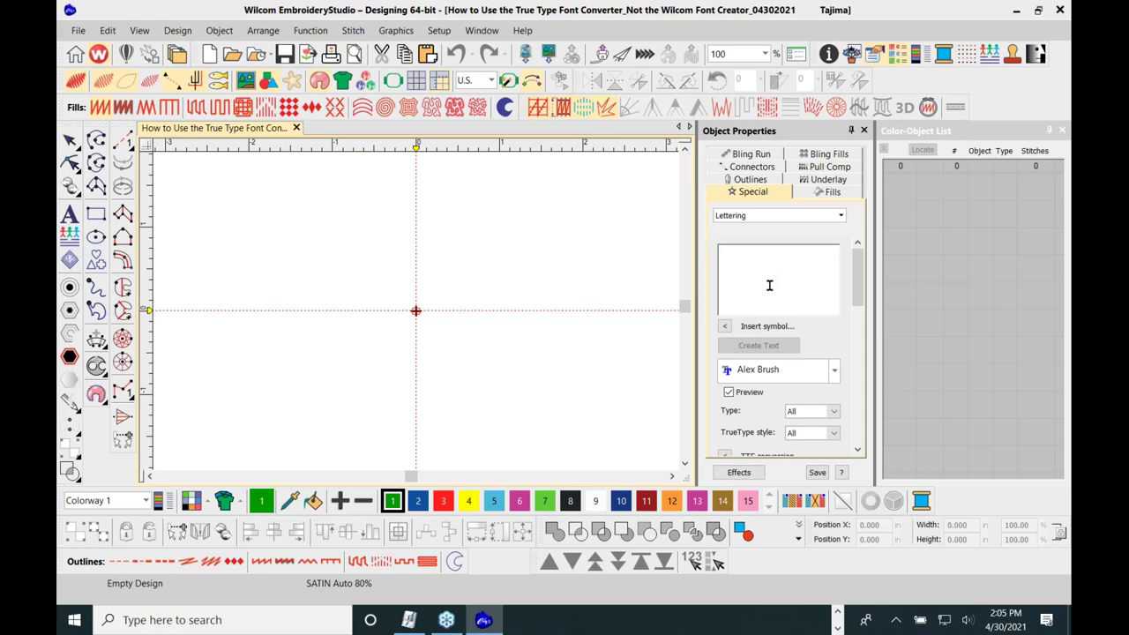
text(Alison)
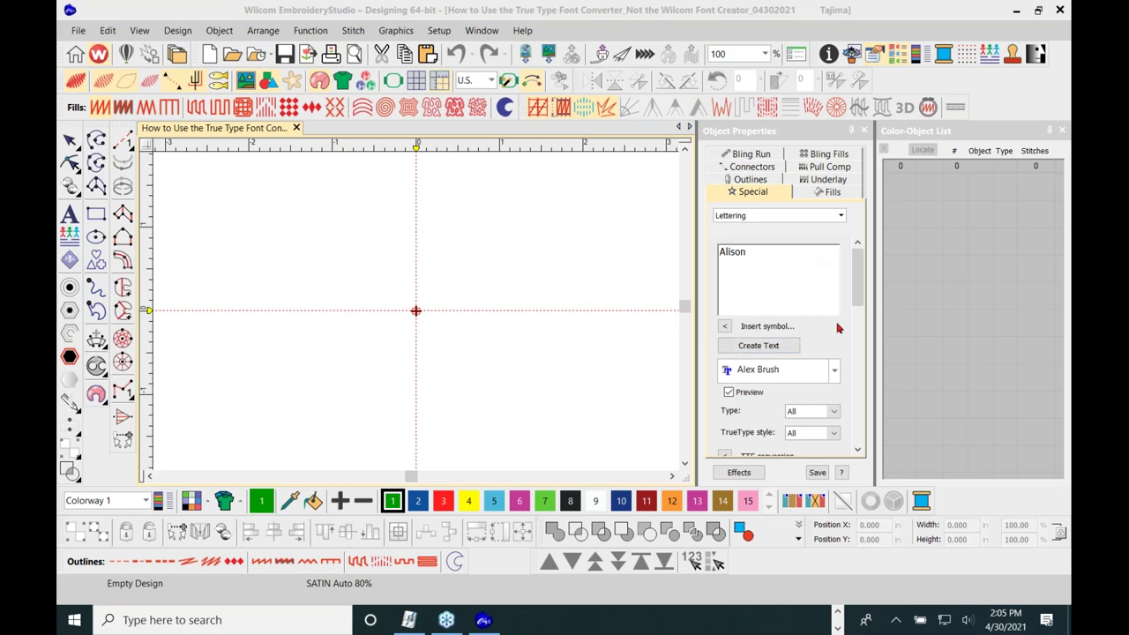
drag(860, 285, 860, 303)
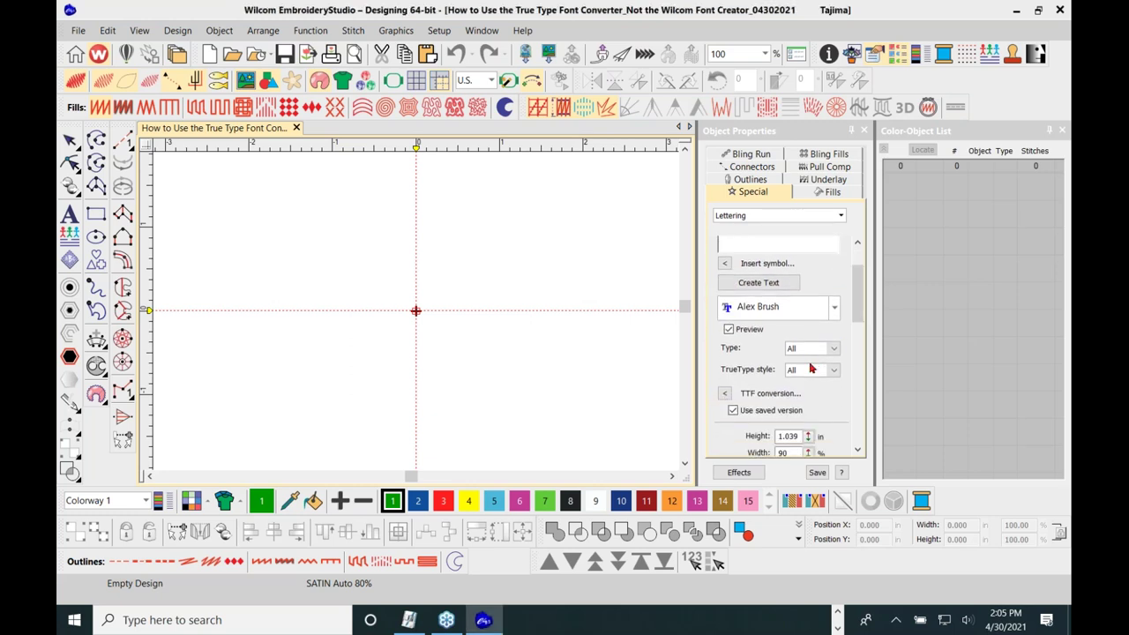
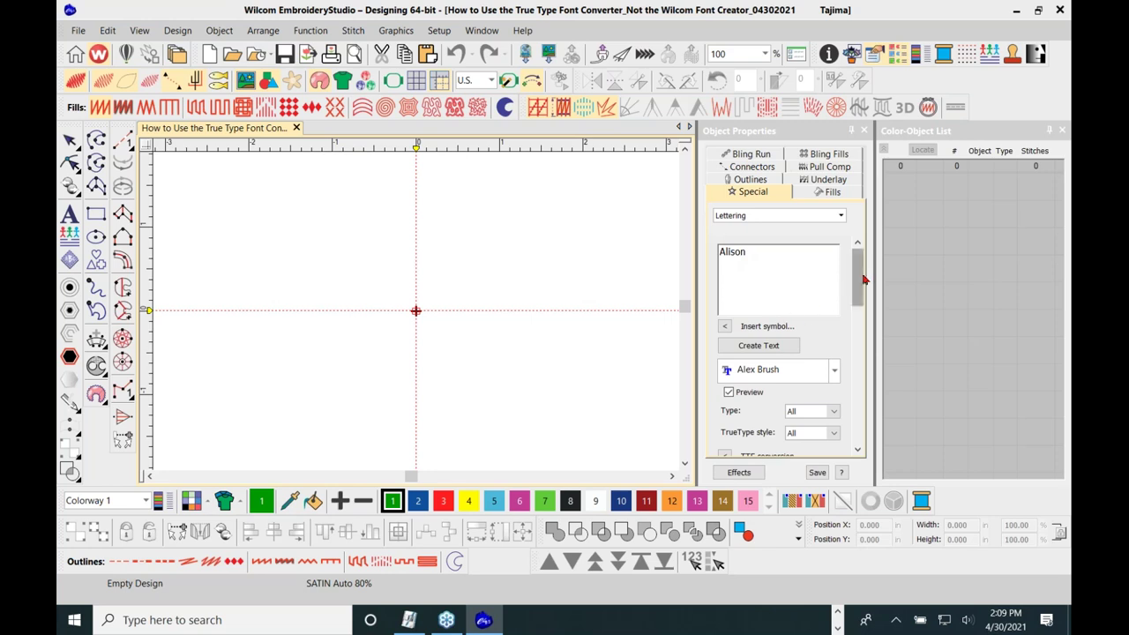
drag(860, 279, 863, 300)
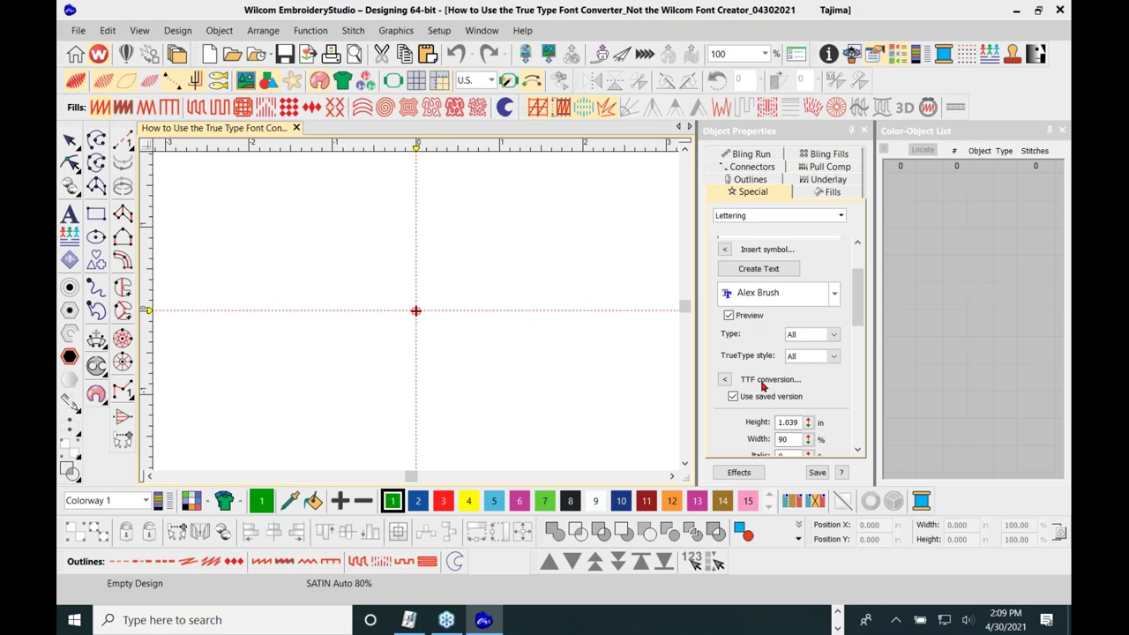
click(724, 381)
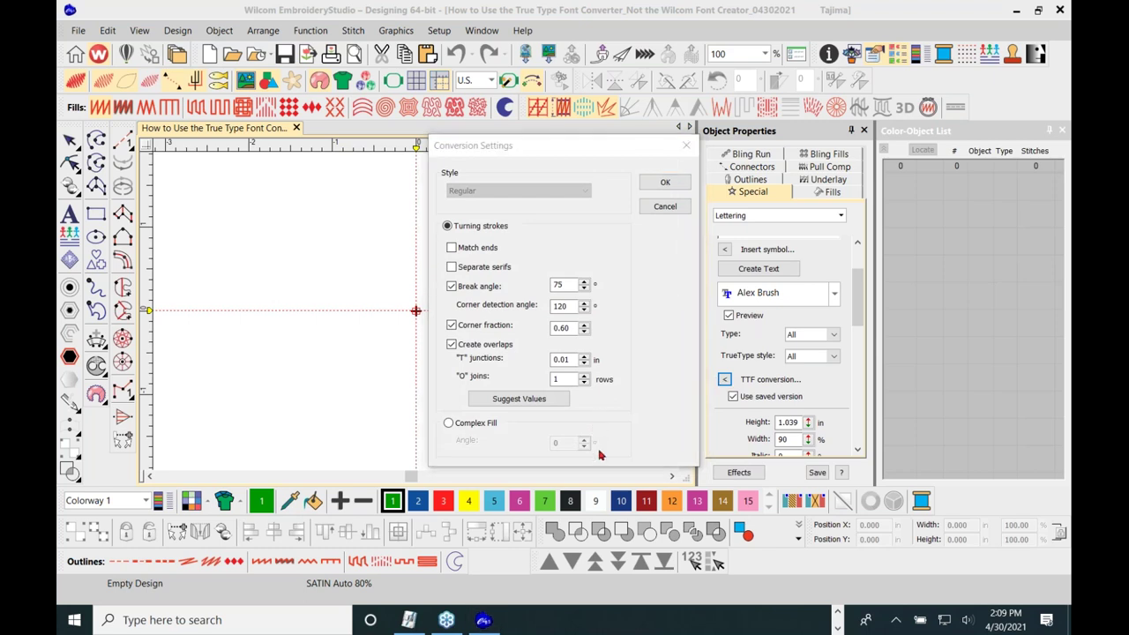
drag(589, 149, 753, 124)
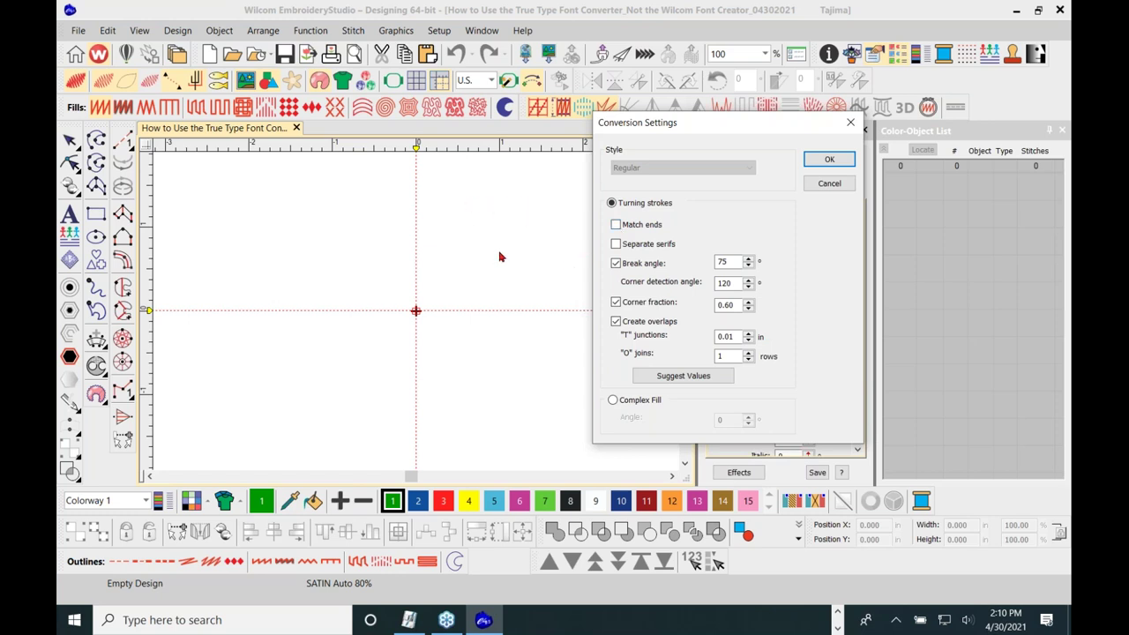
click(616, 245)
click(616, 226)
click(615, 225)
click(850, 122)
Switch the measurement units to Metric and accept the suggested turning-stroke values in the TrueType font conversion settings
click(491, 80)
click(470, 97)
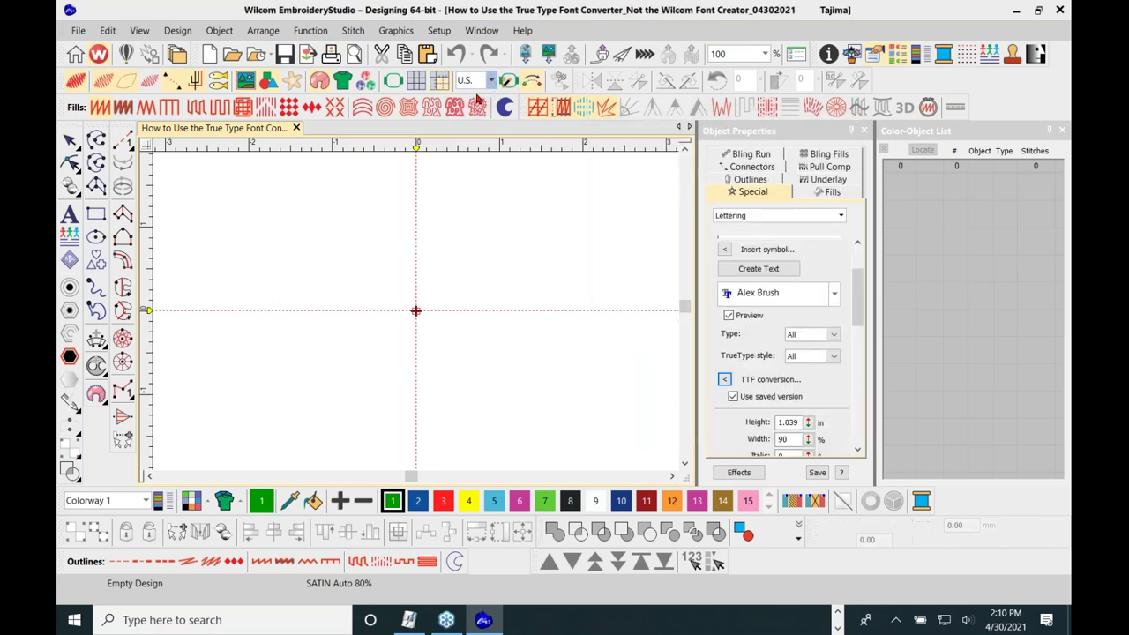
click(724, 379)
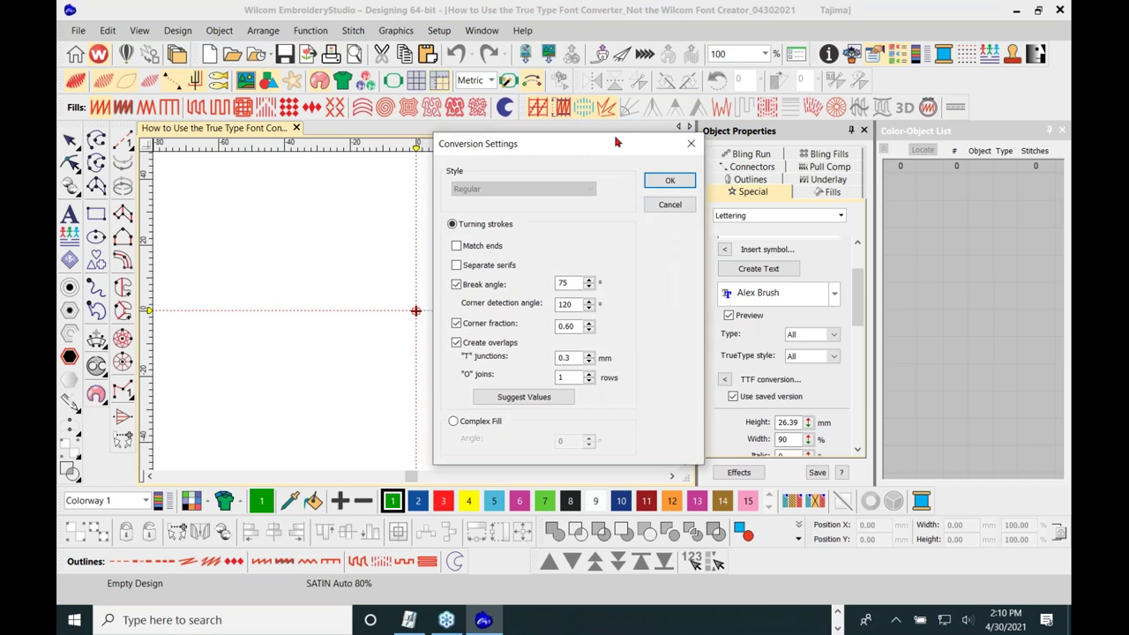
drag(596, 146, 791, 110)
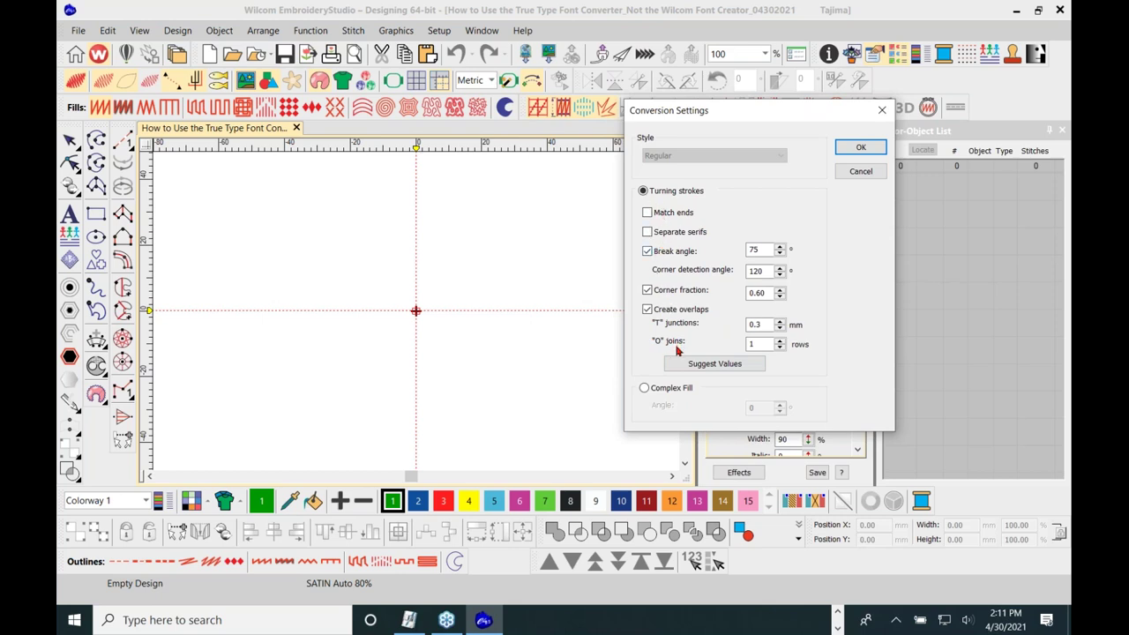
click(716, 365)
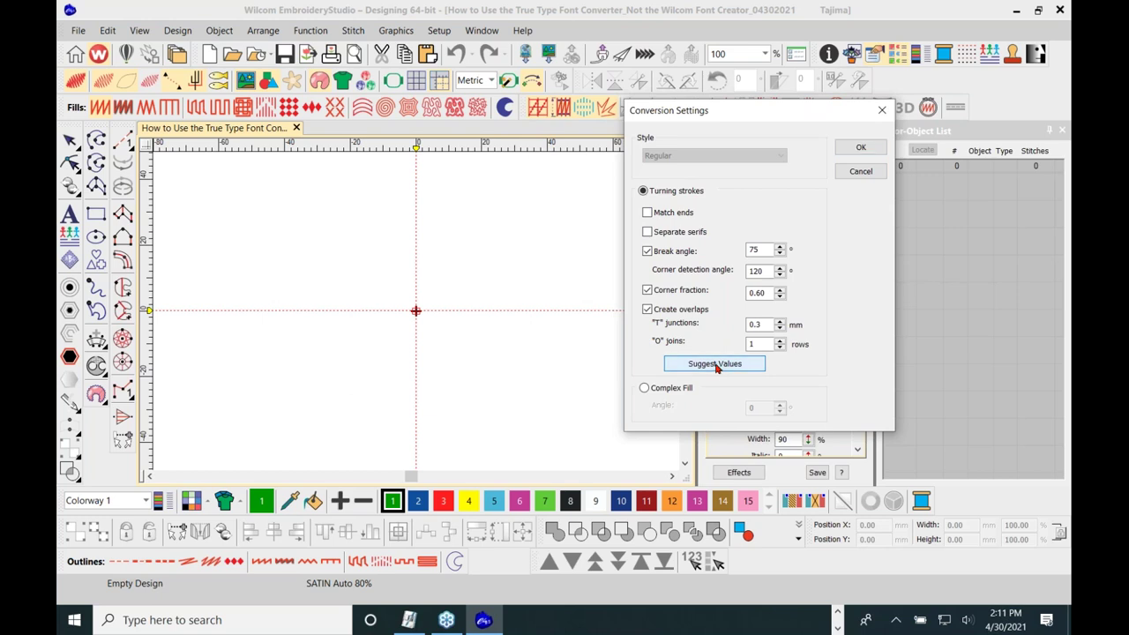
click(716, 365)
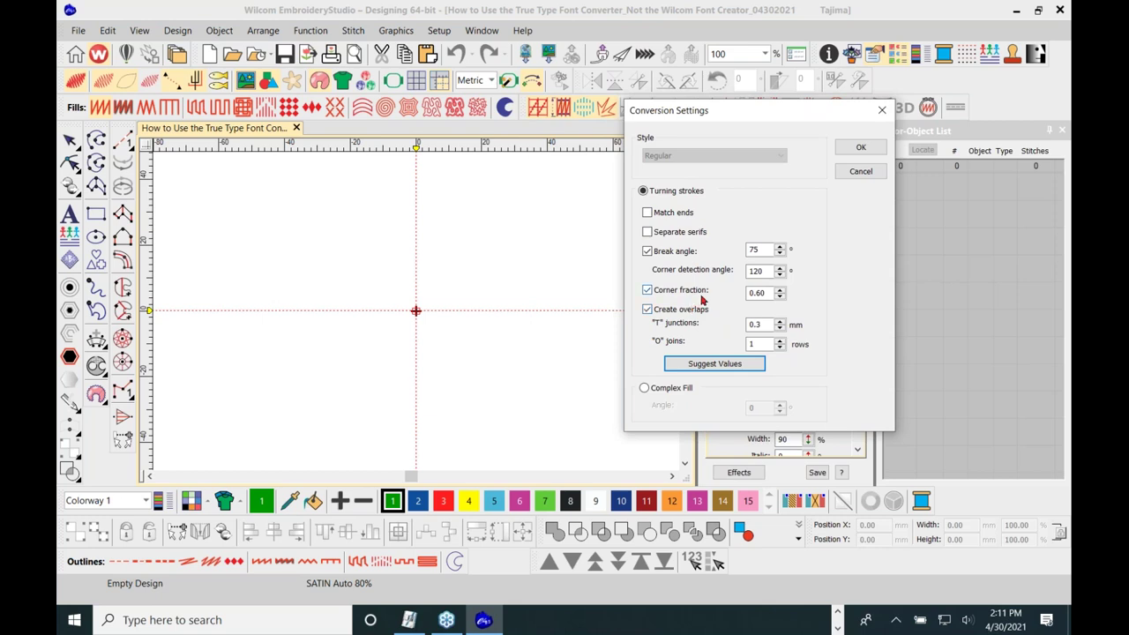
drag(743, 110, 846, 119)
click(963, 156)
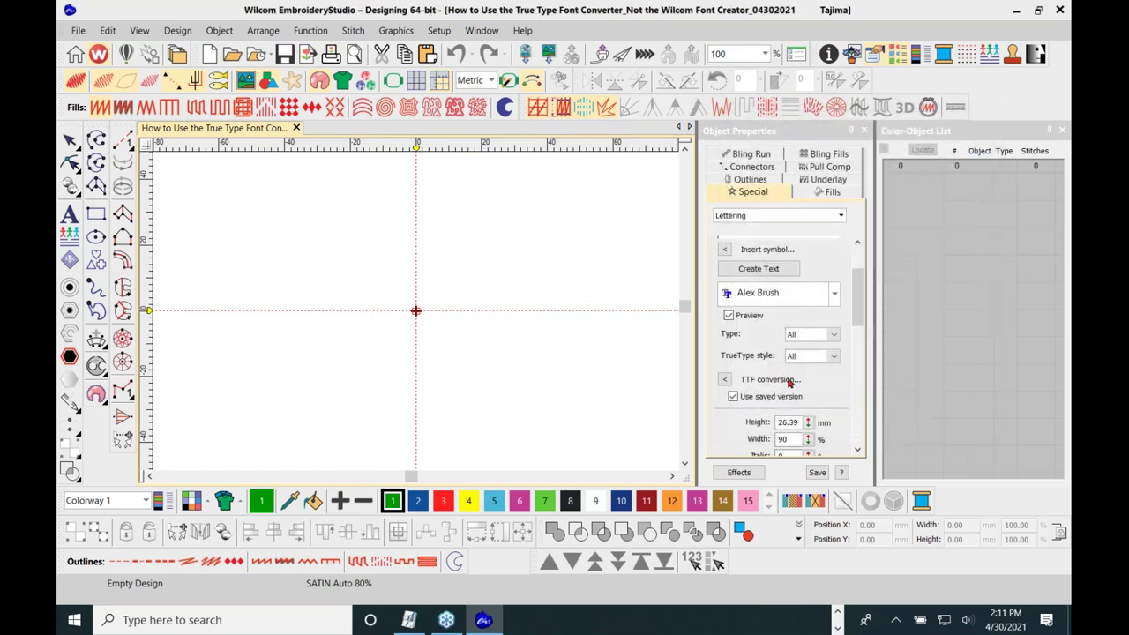
Create the first-name lettering in Alex Brush at the centre origin of the design
click(759, 268)
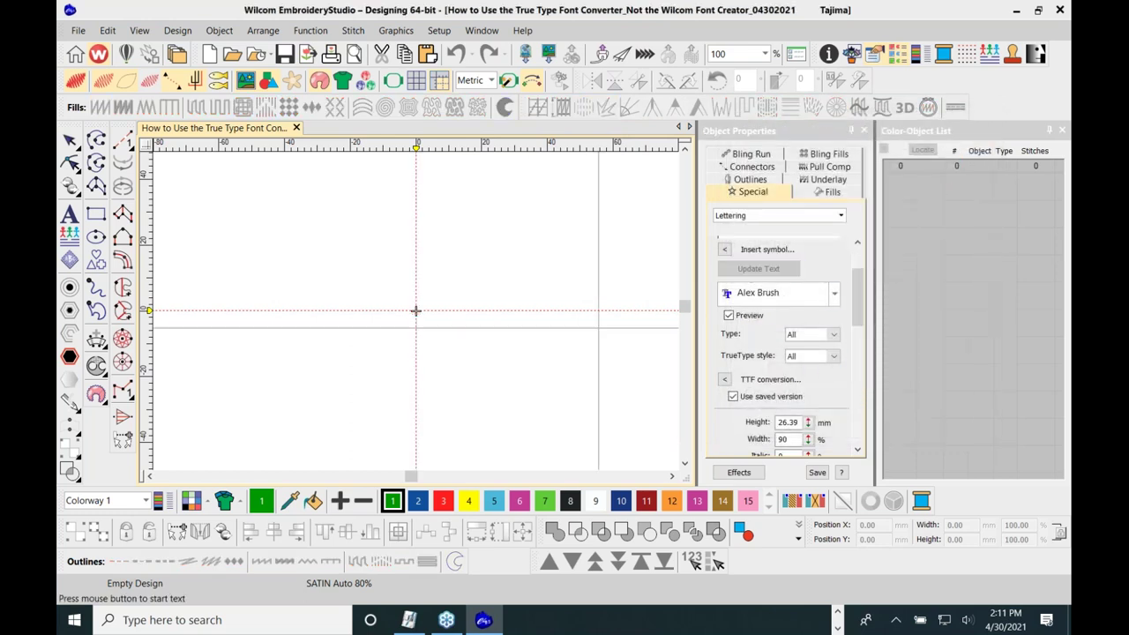
click(415, 310)
text(Alison)
key(Return)
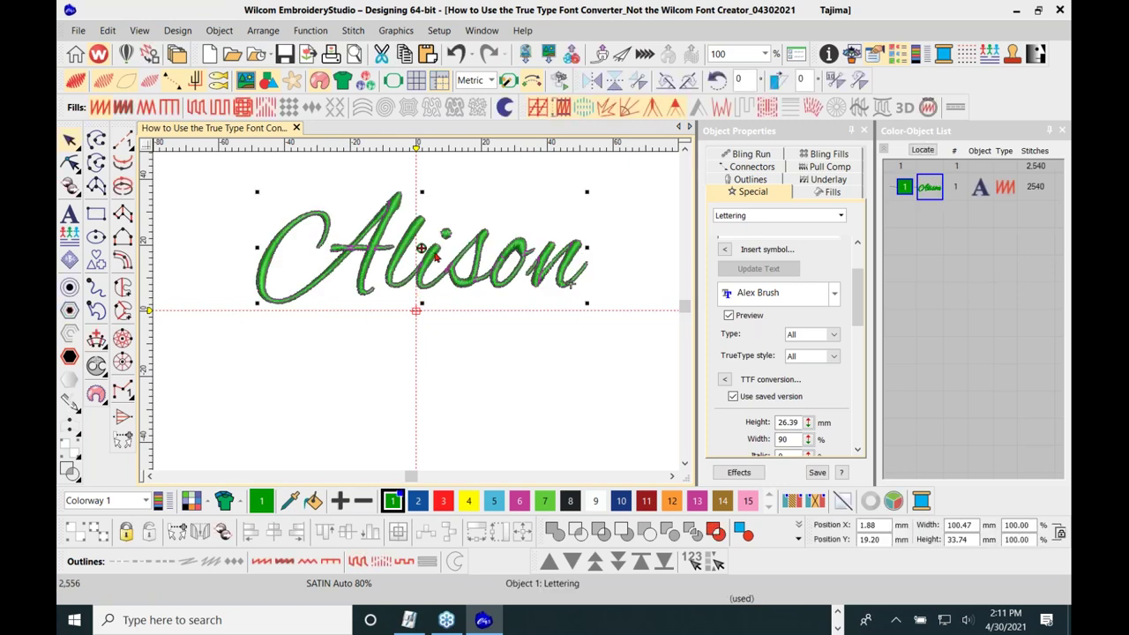
Examine the stitches of the converted lettering up close, especially where the script letters join
click(473, 353)
scroll(419, 315, up, 1)
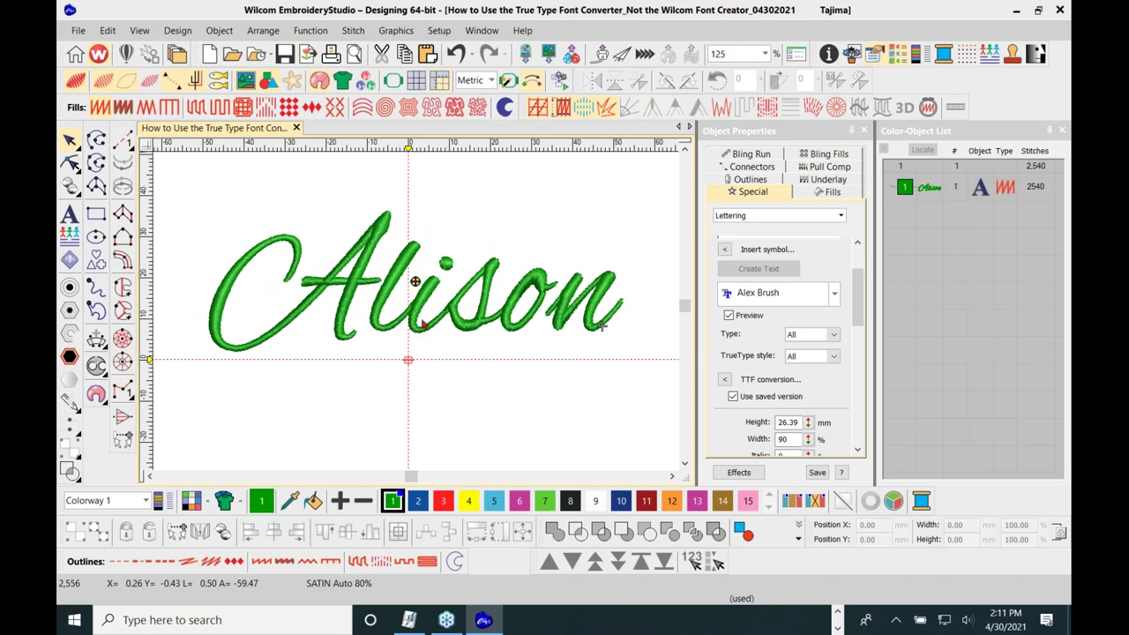
scroll(423, 325, up, 2)
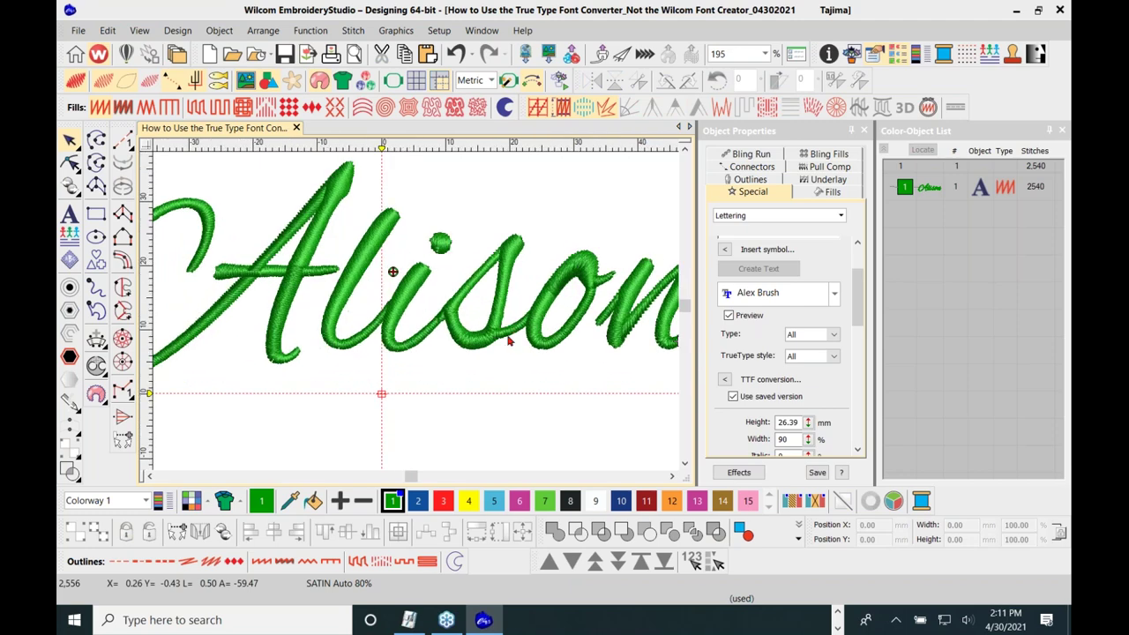
scroll(419, 316, up, 1)
scroll(418, 317, down, 5)
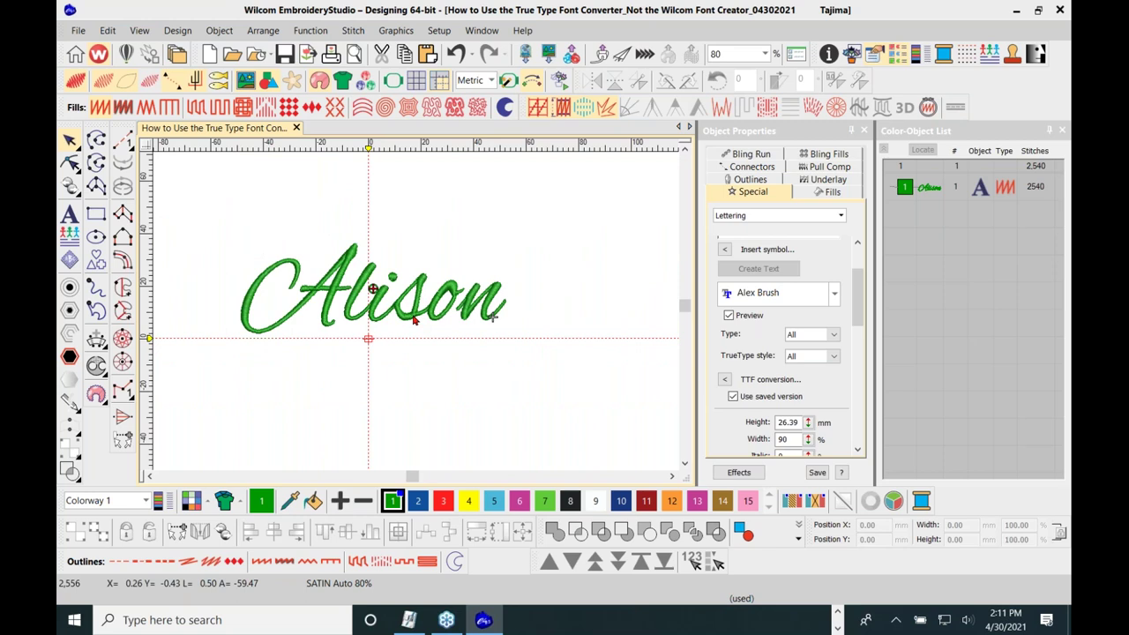
click(415, 321)
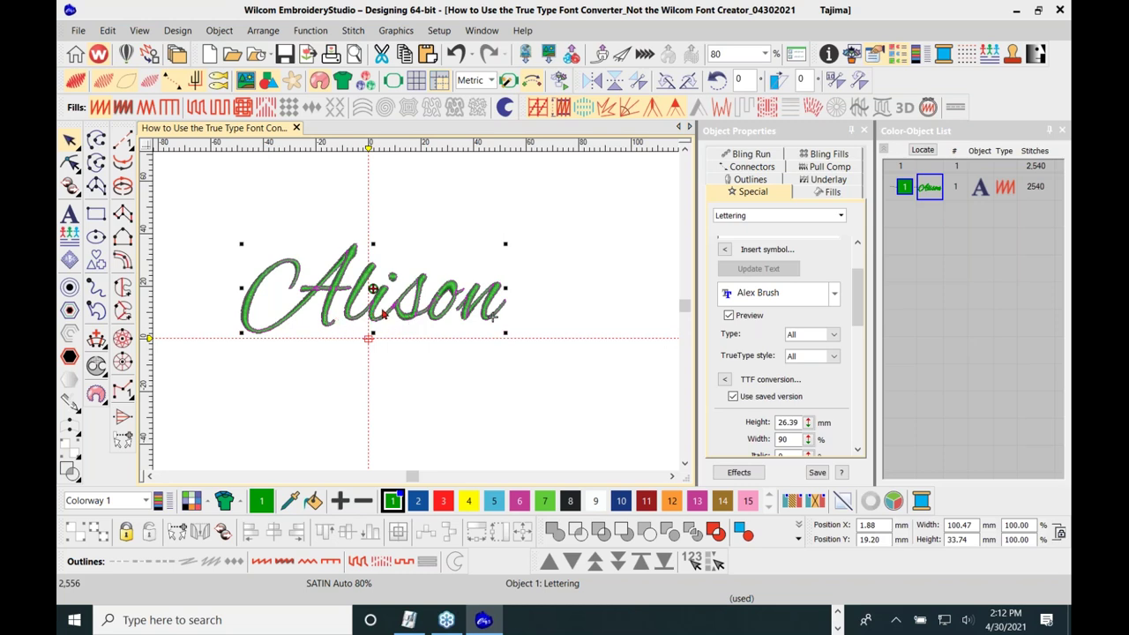
key(Escape)
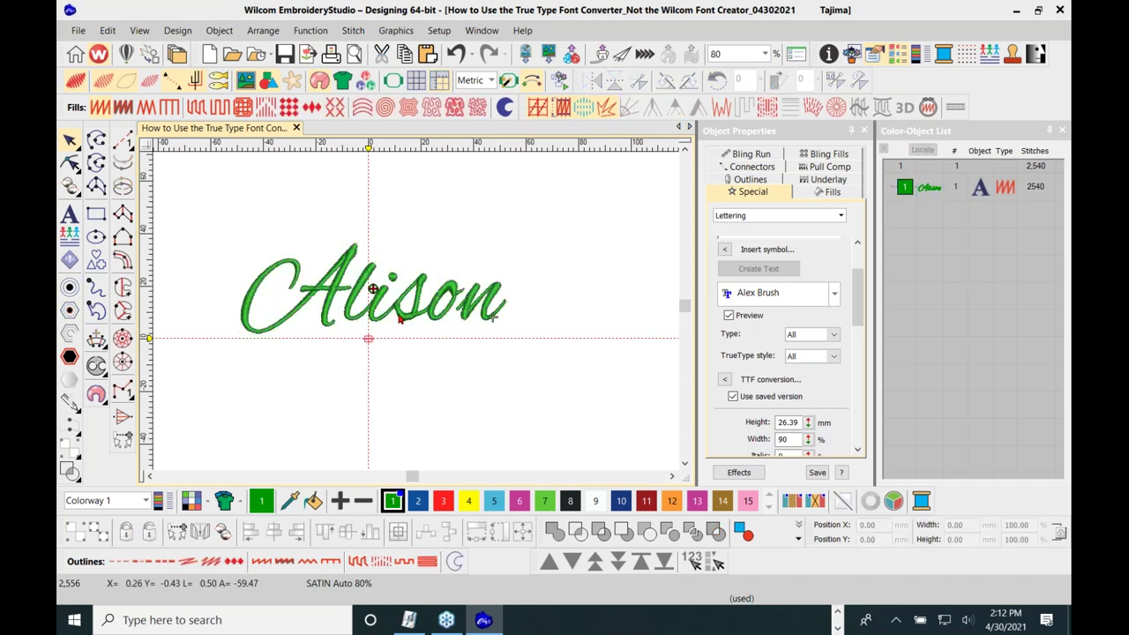
Put the lettering object into reshape mode and hide its stitches to leave only the letter outlines
click(932, 188)
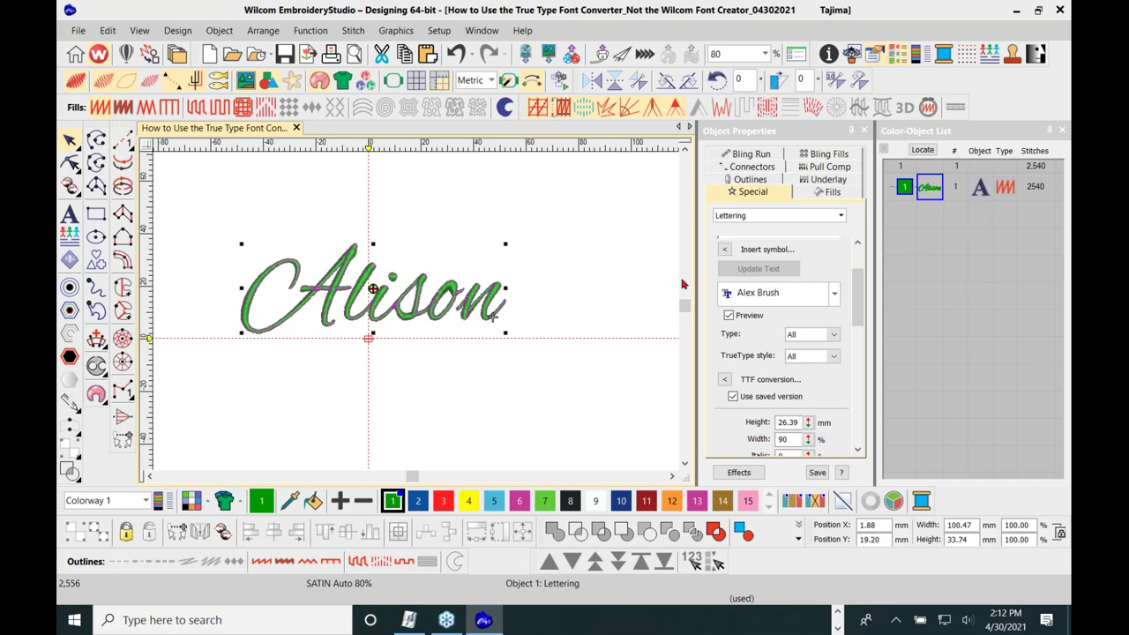
click(71, 163)
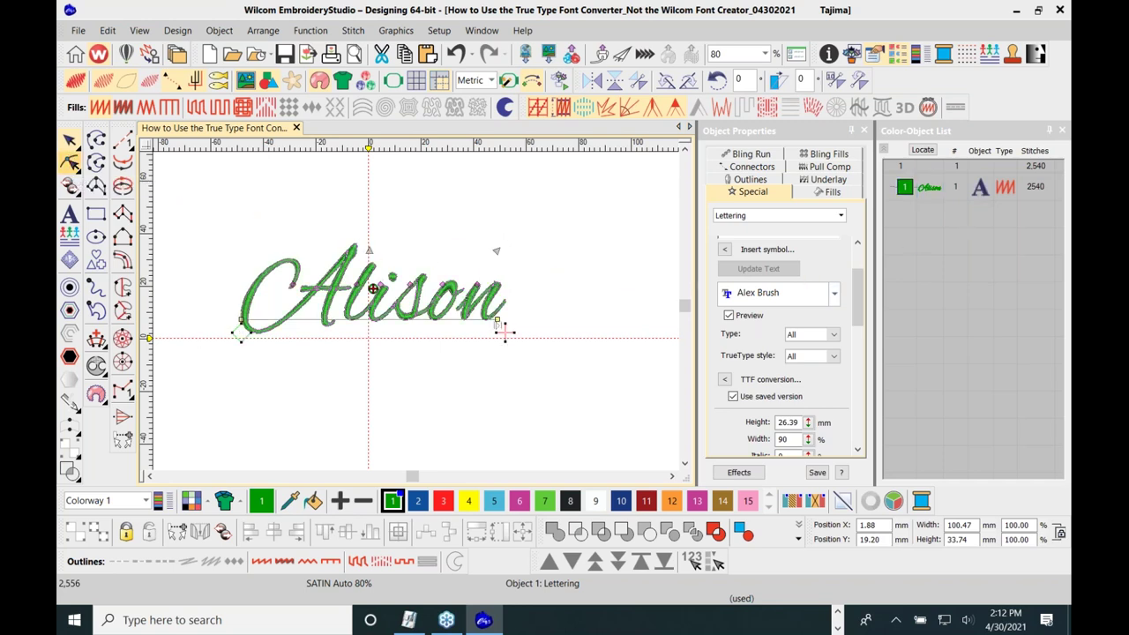
scroll(411, 308, up, 1)
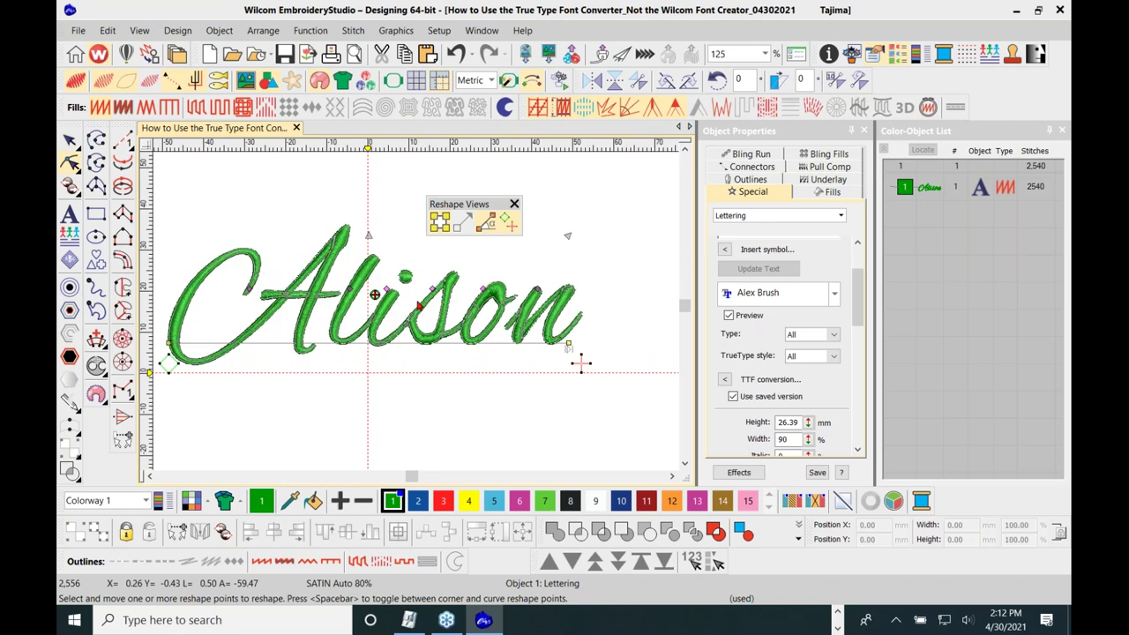
scroll(419, 306, up, 2)
drag(500, 202, 557, 165)
scroll(420, 316, down, 1)
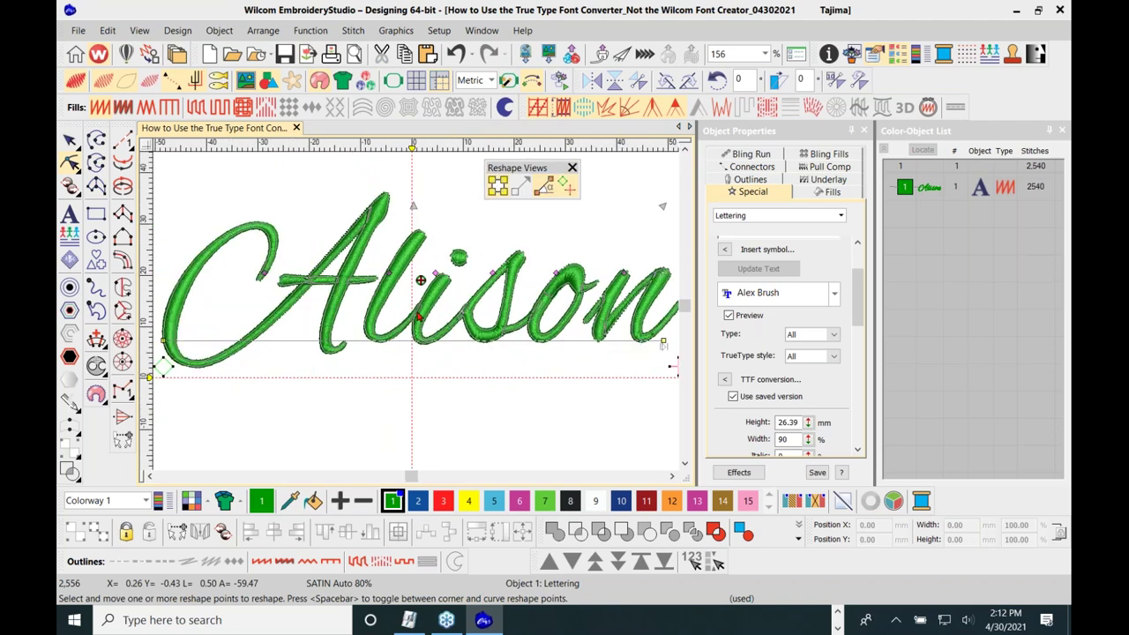
click(102, 81)
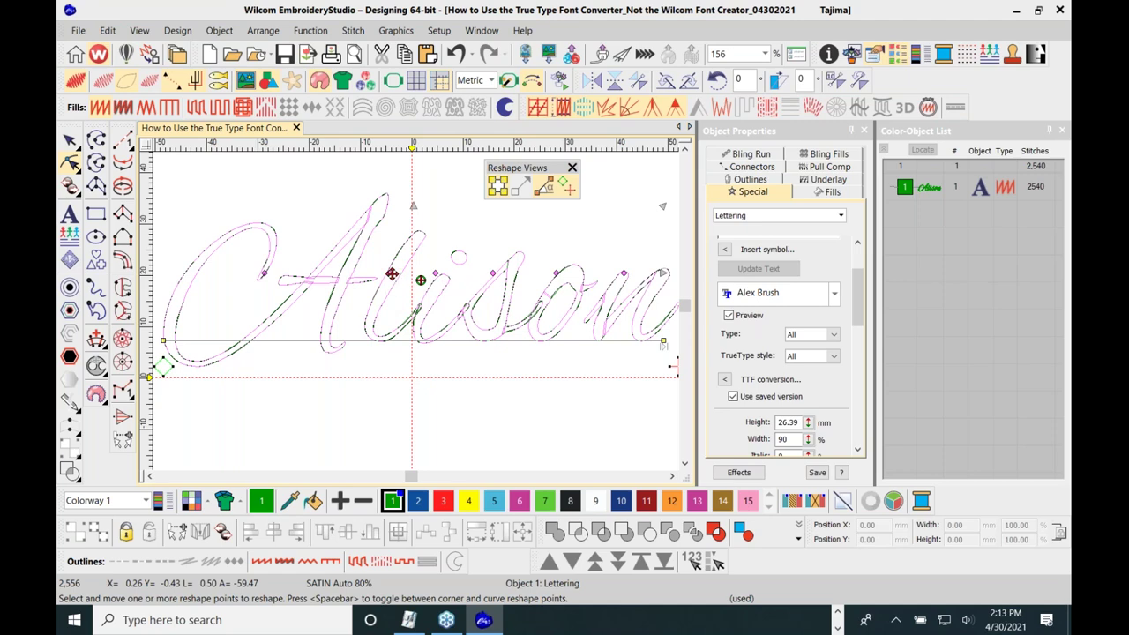
Select the lowercase l on its own within the lettering and enlarge it by reshaping
drag(391, 274, 389, 275)
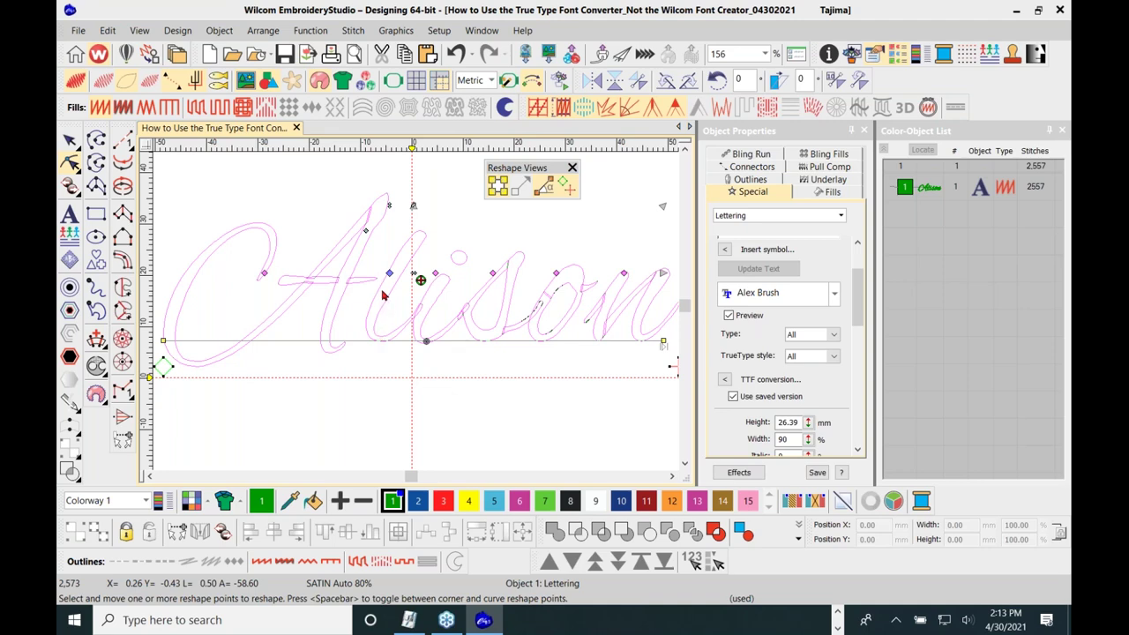
click(416, 311)
scroll(415, 310, up, 2)
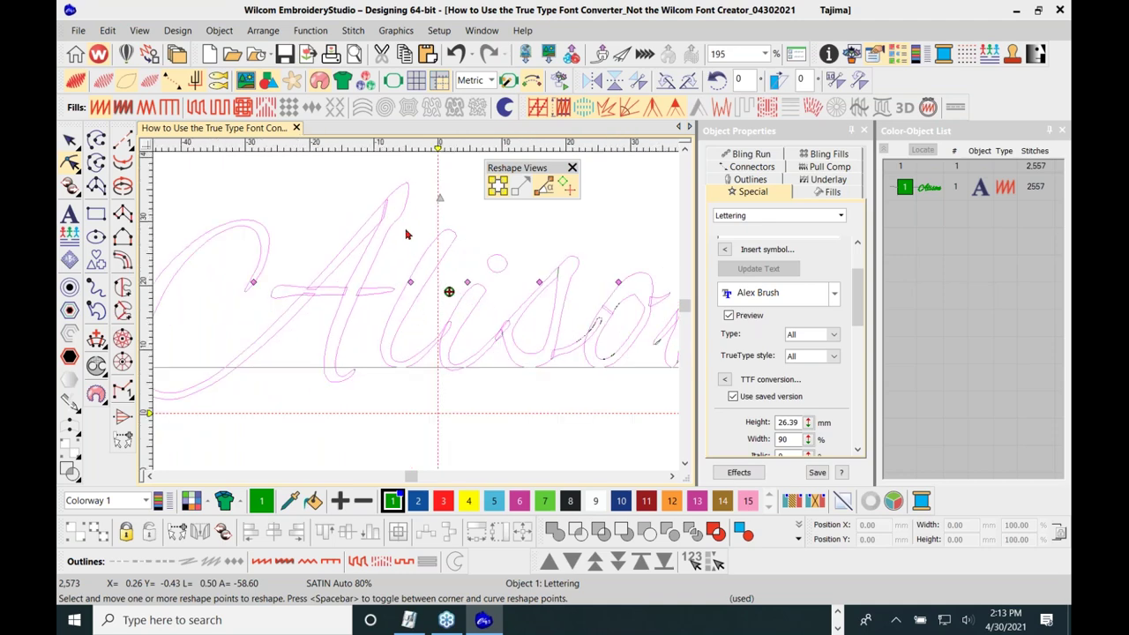
click(410, 282)
mouse_move(379, 233)
mouse_down()
mouse_move(319, 231)
mouse_move(379, 229)
mouse_up()
mouse_move(410, 198)
mouse_down()
mouse_move(411, 171)
mouse_move(411, 300)
mouse_move(412, 269)
mouse_up()
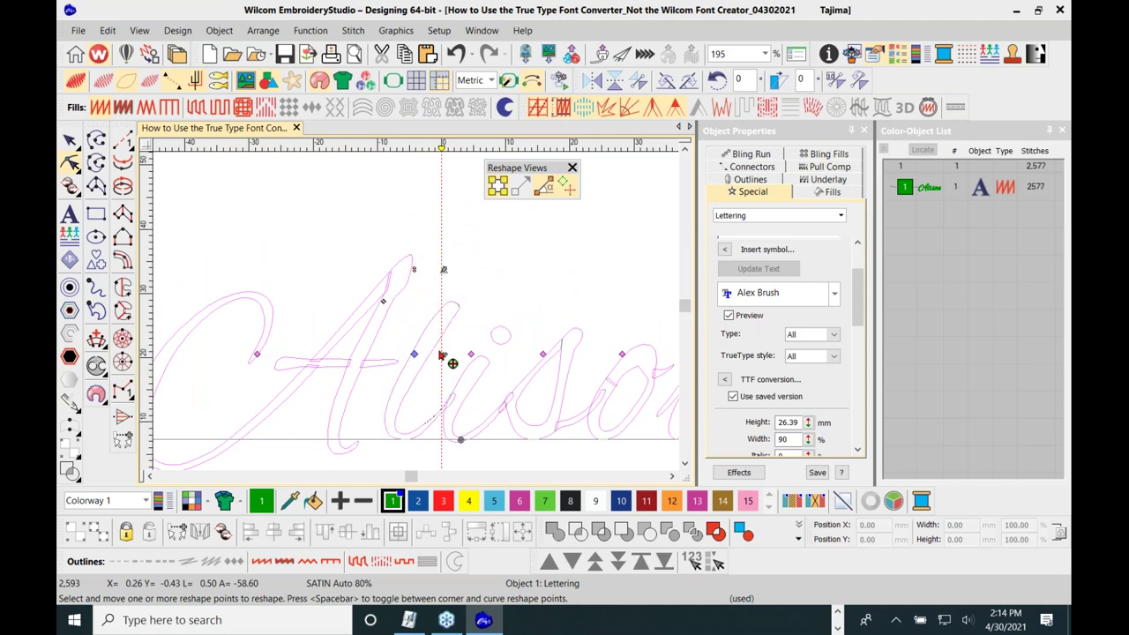
scroll(419, 316, down, 1)
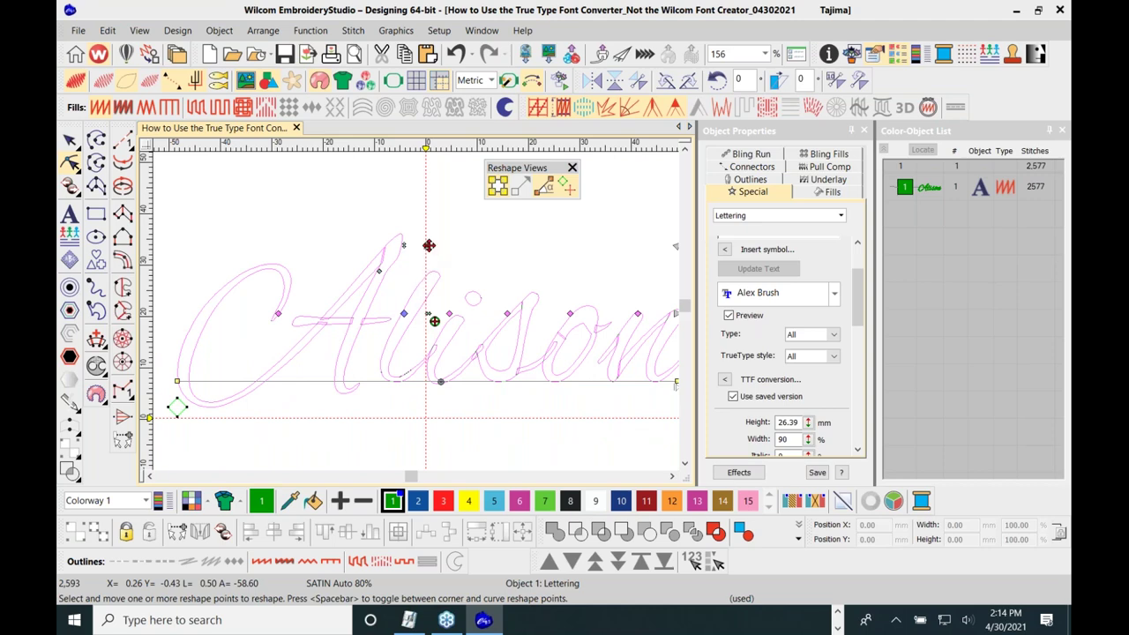
drag(428, 245, 471, 232)
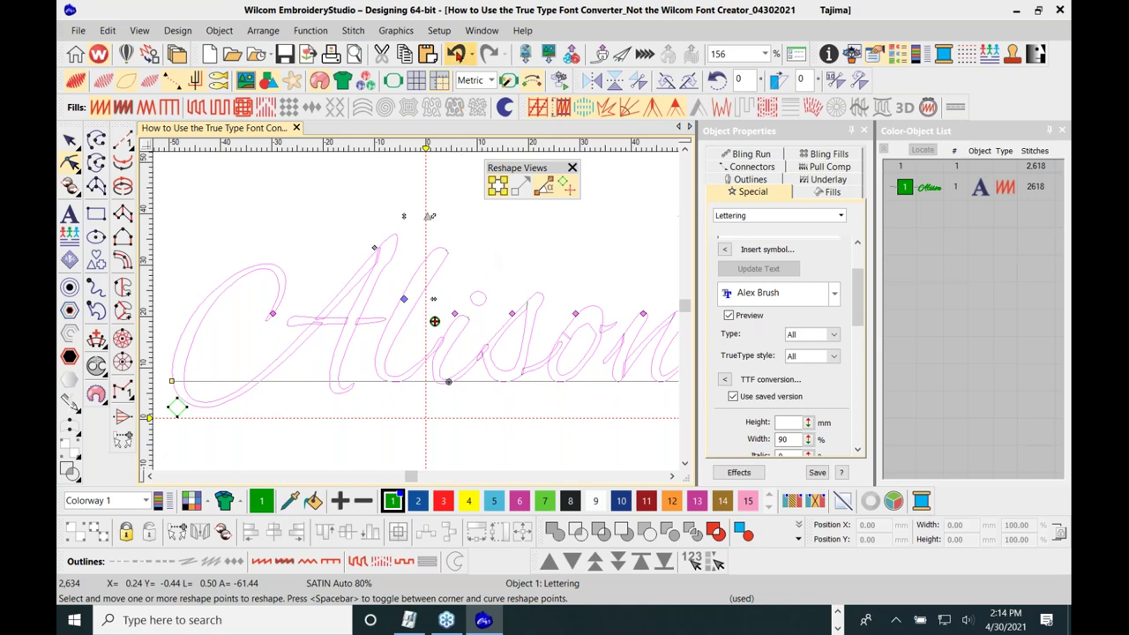
Undo the lowercase l's enlargement and try widening the letter horizontally, checking the result with stitches shown
click(456, 53)
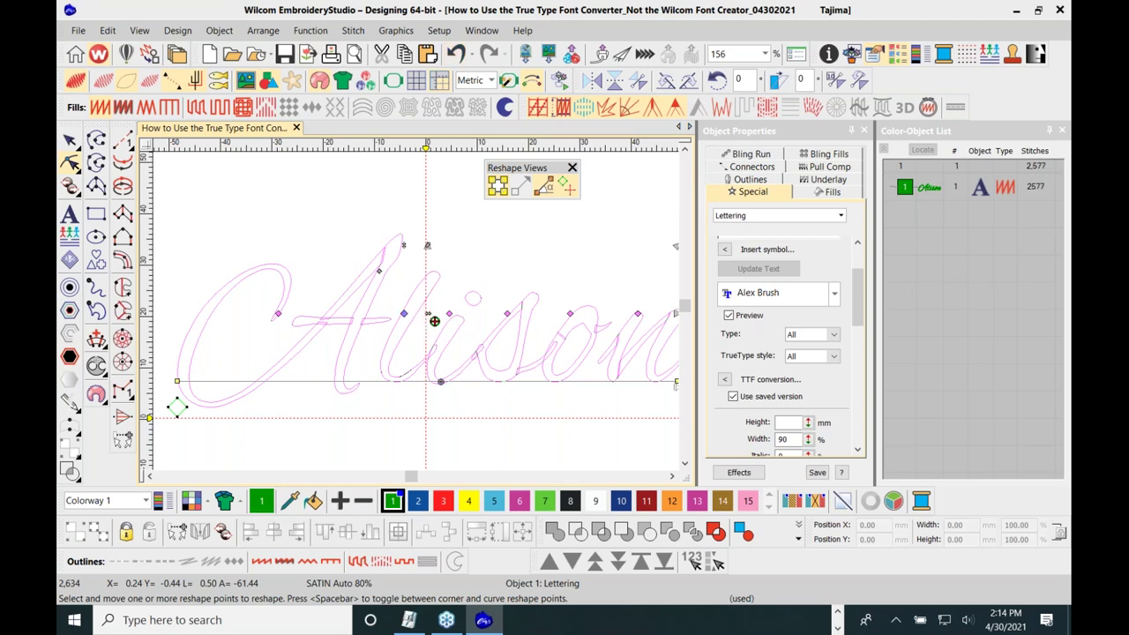
drag(428, 312, 532, 310)
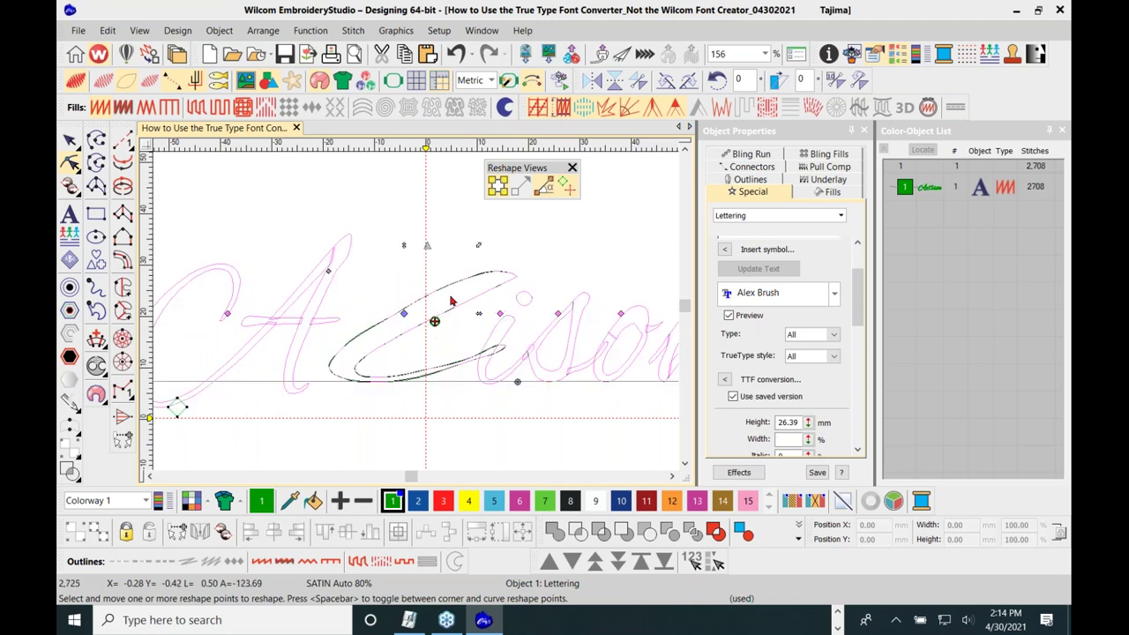
click(106, 81)
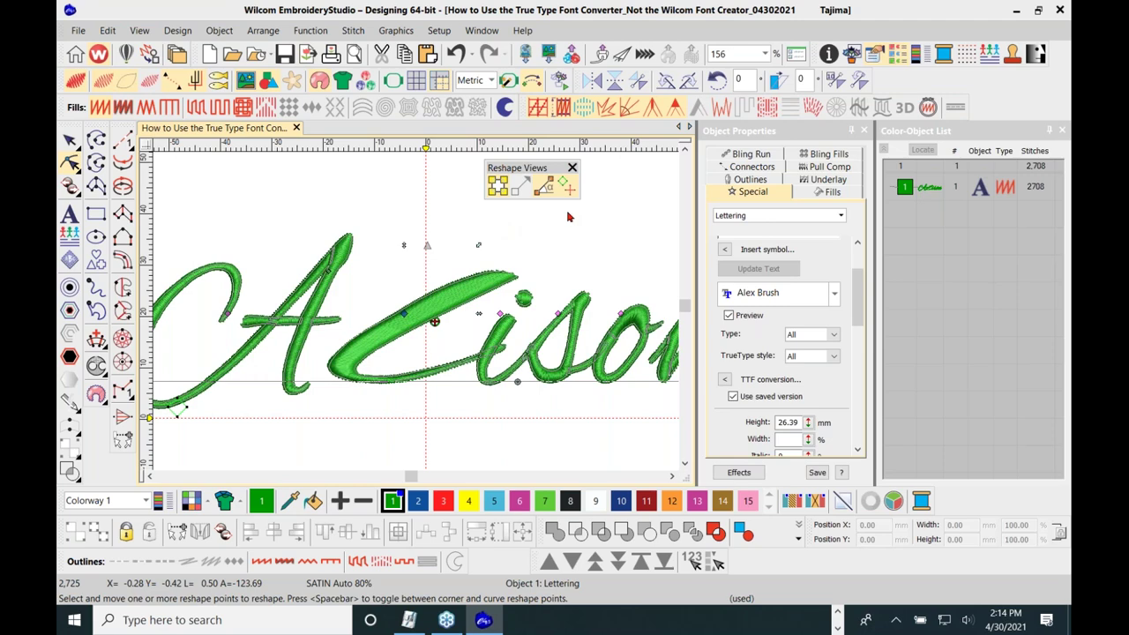
click(455, 54)
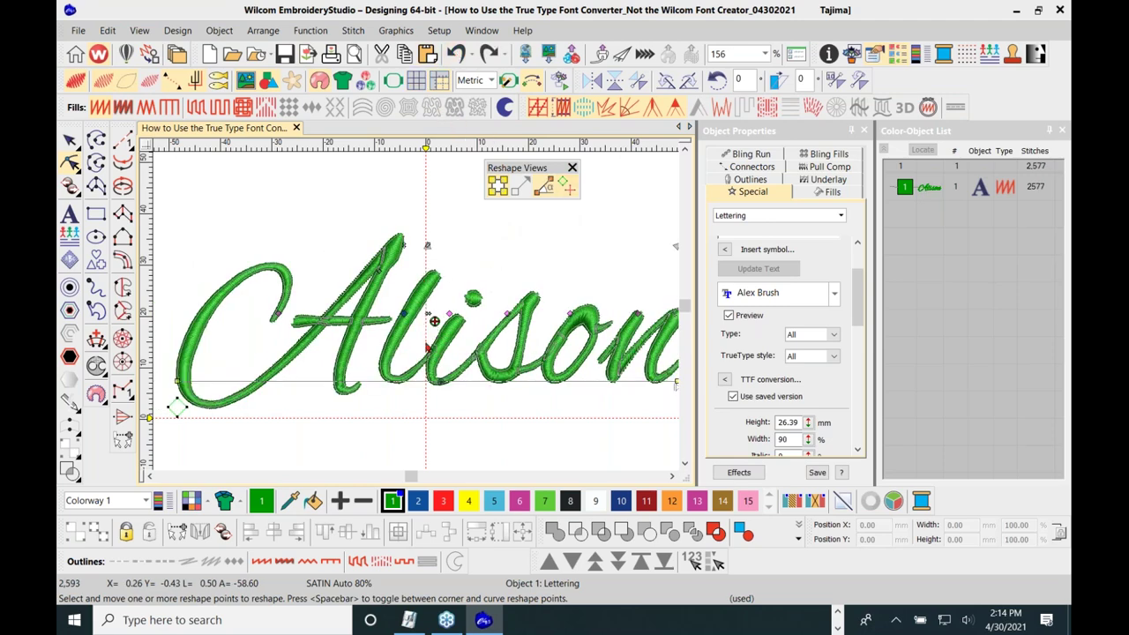
Try rotating the lowercase l clockwise within the lettering while only outlines are shown, and check the rotated letter's stitches
click(113, 85)
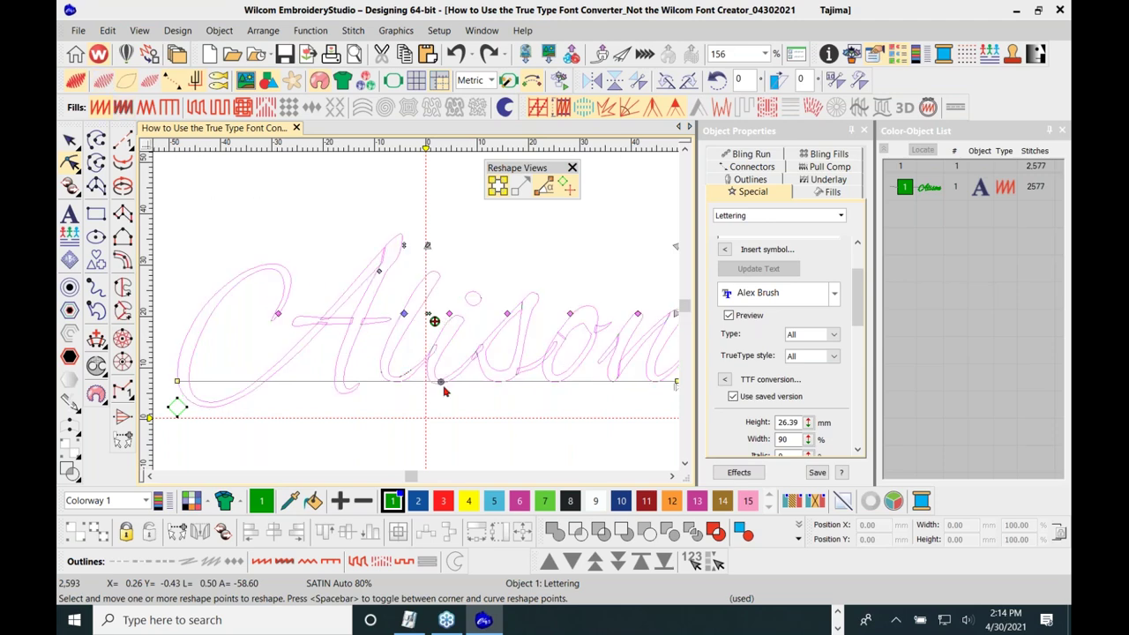
drag(439, 383, 389, 338)
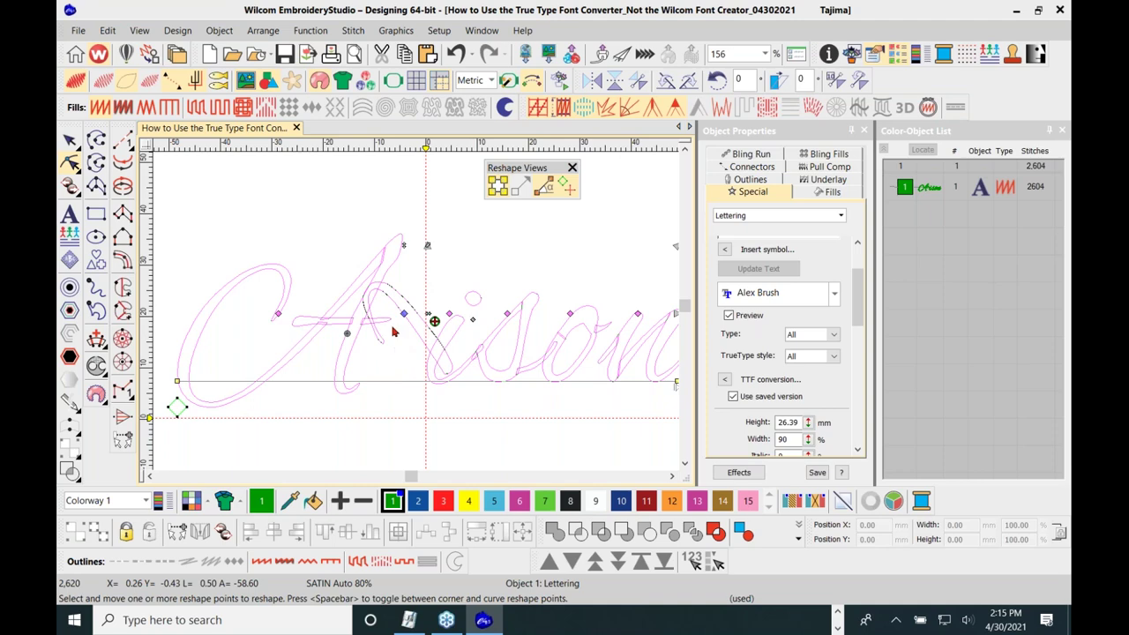
click(102, 81)
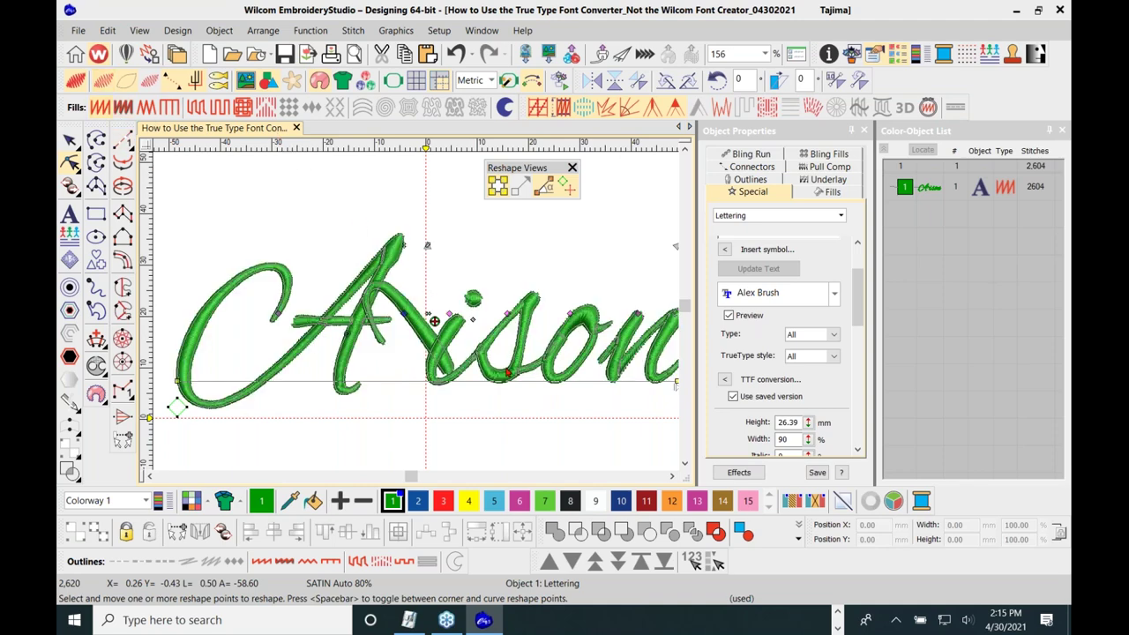
click(455, 55)
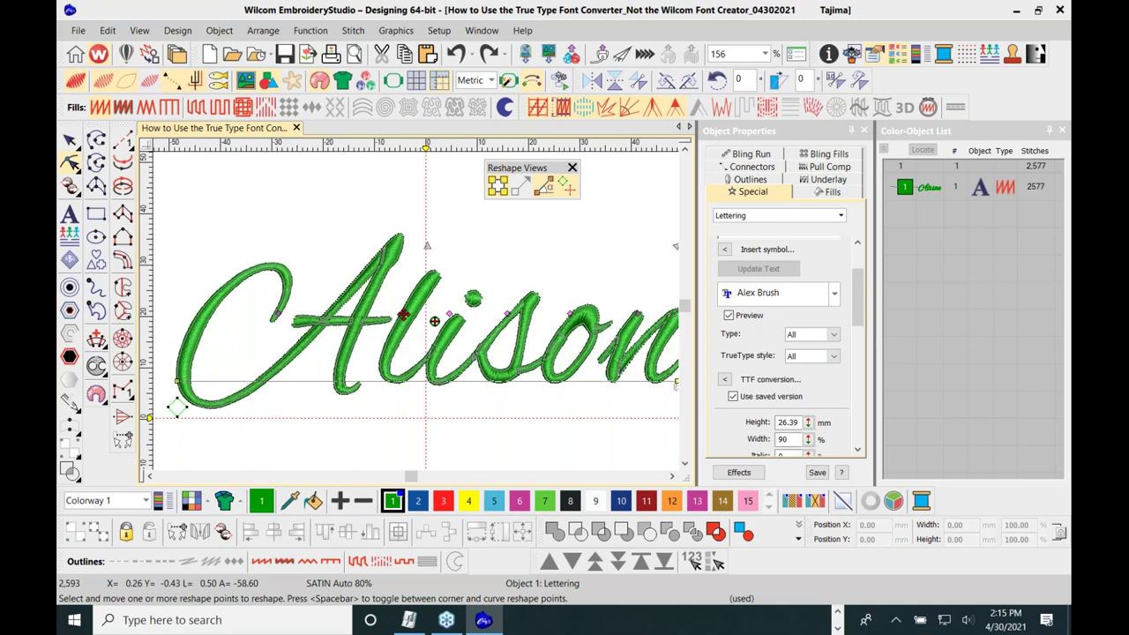
Nudge the lowercase l slightly within the word by its own reshape point, with the stitches shown
drag(403, 314, 405, 313)
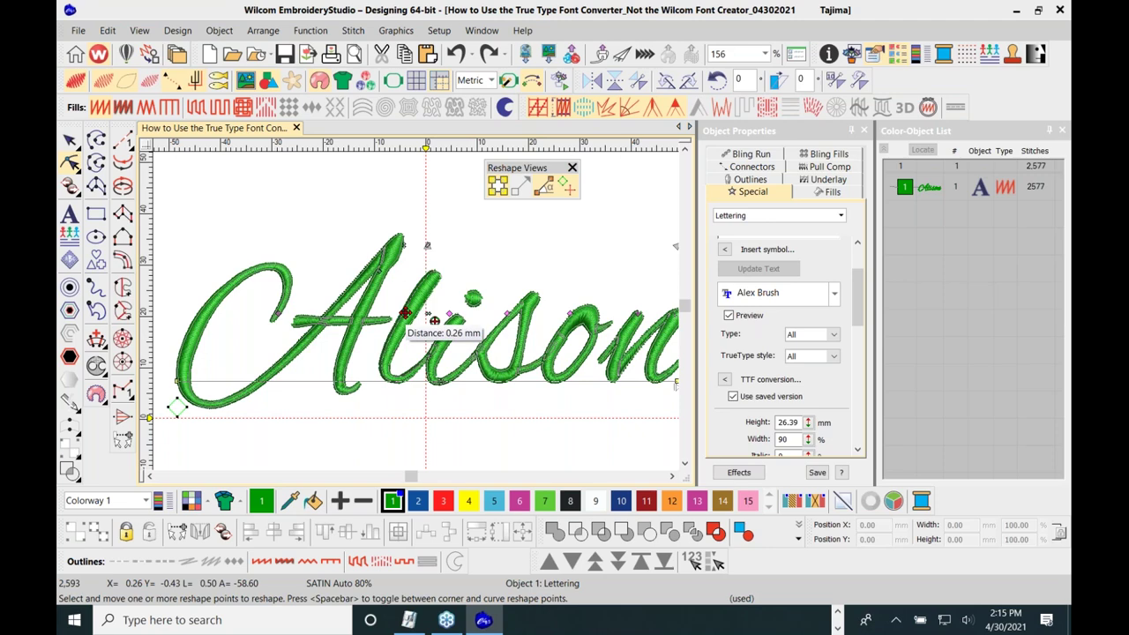
mouse_move(404, 313)
mouse_down()
mouse_move(404, 357)
mouse_move(397, 291)
mouse_move(401, 335)
mouse_move(409, 283)
mouse_move(406, 330)
mouse_move(409, 315)
mouse_up()
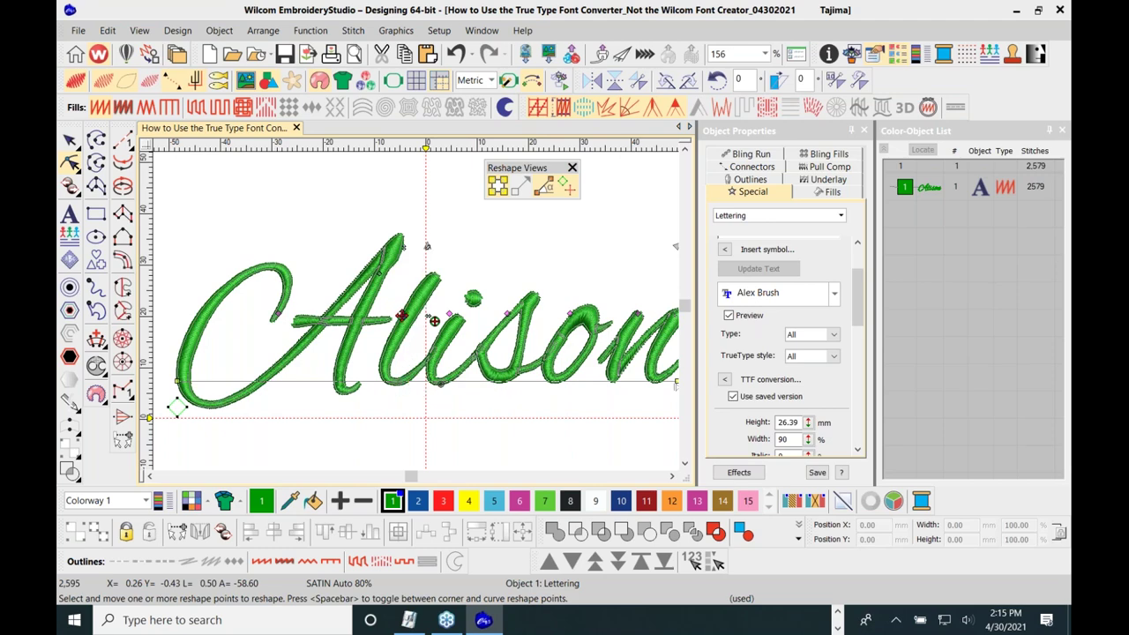
click(406, 318)
drag(404, 313, 428, 314)
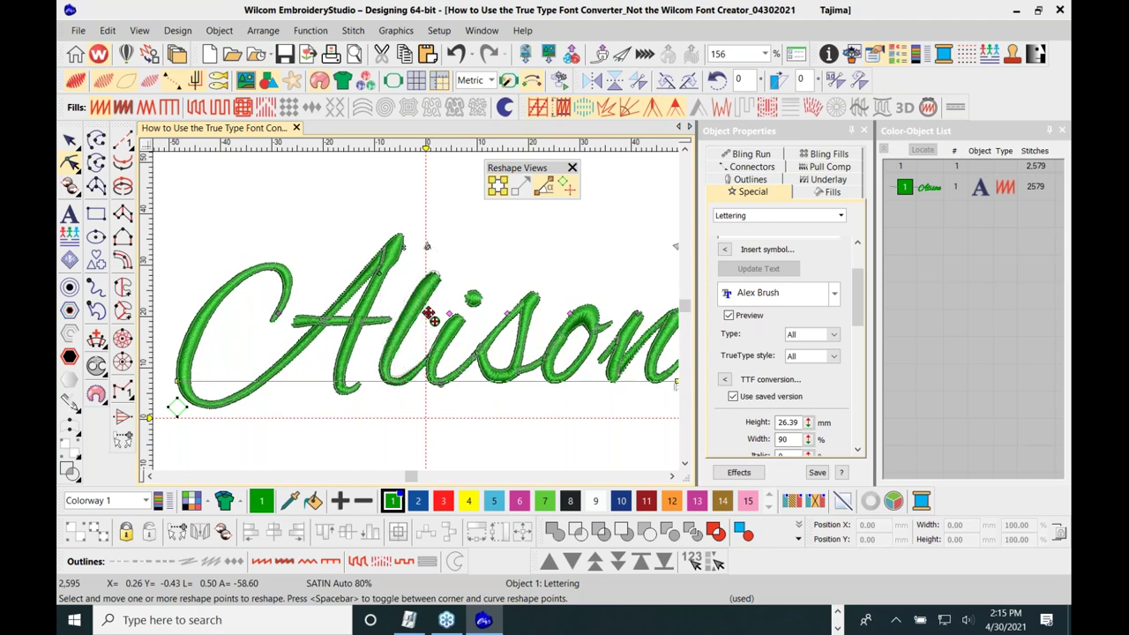
click(455, 54)
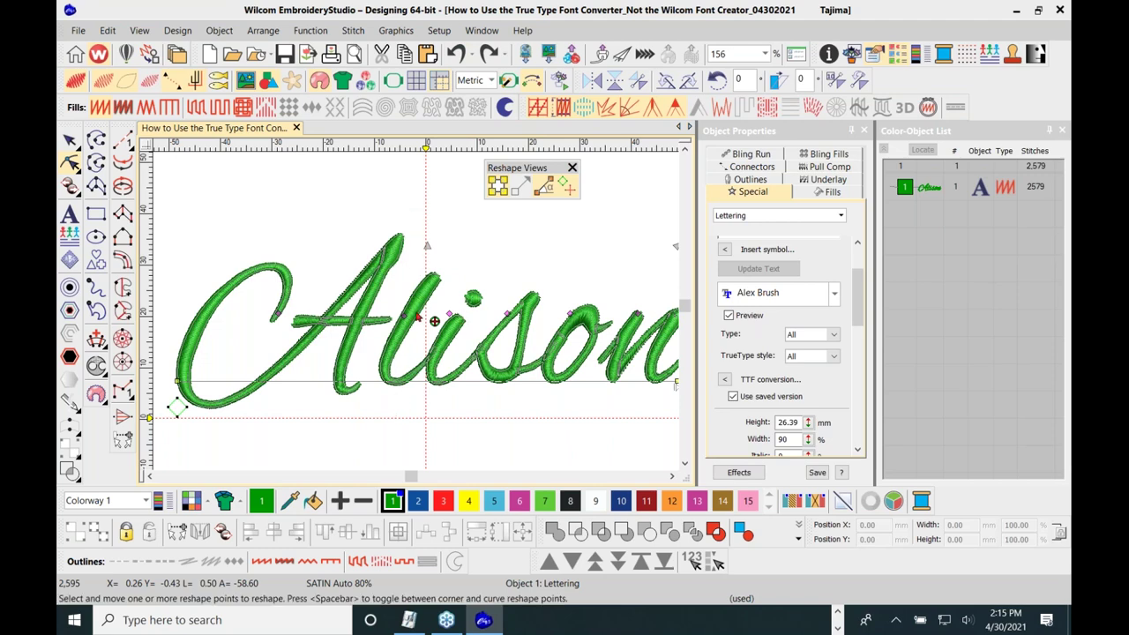
Try moving the lowercase l up above the rest of the word
key(1)
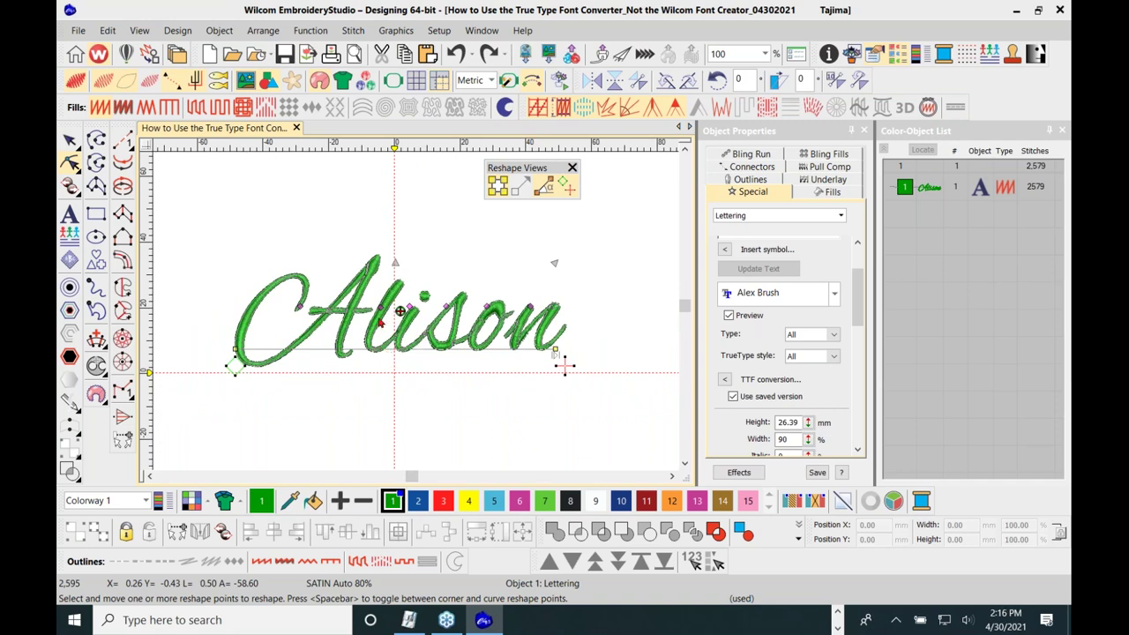
drag(400, 311, 412, 213)
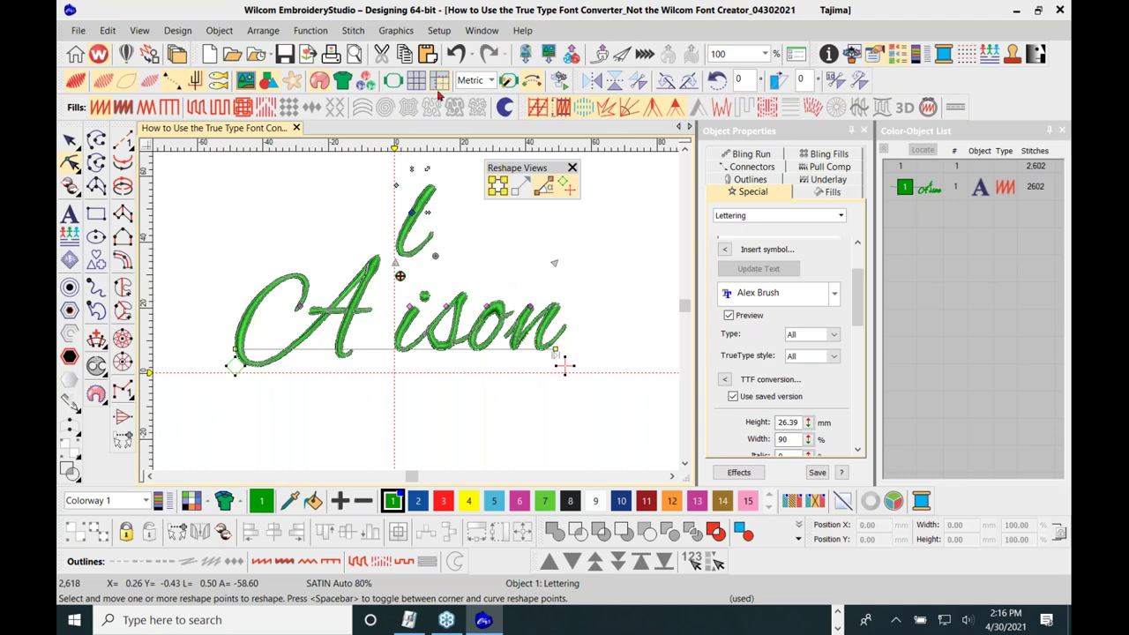
click(457, 55)
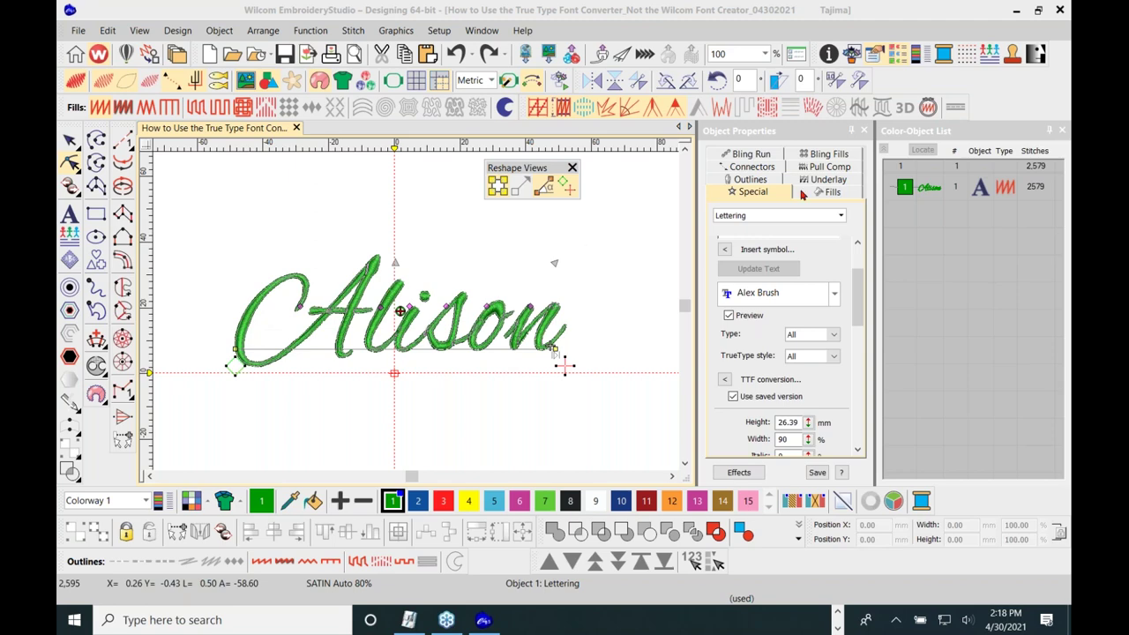
Set the lettering's column width adjustment to 0.80 mm in its pull compensation properties, and leave reshape mode with nothing selected
drag(860, 286, 856, 229)
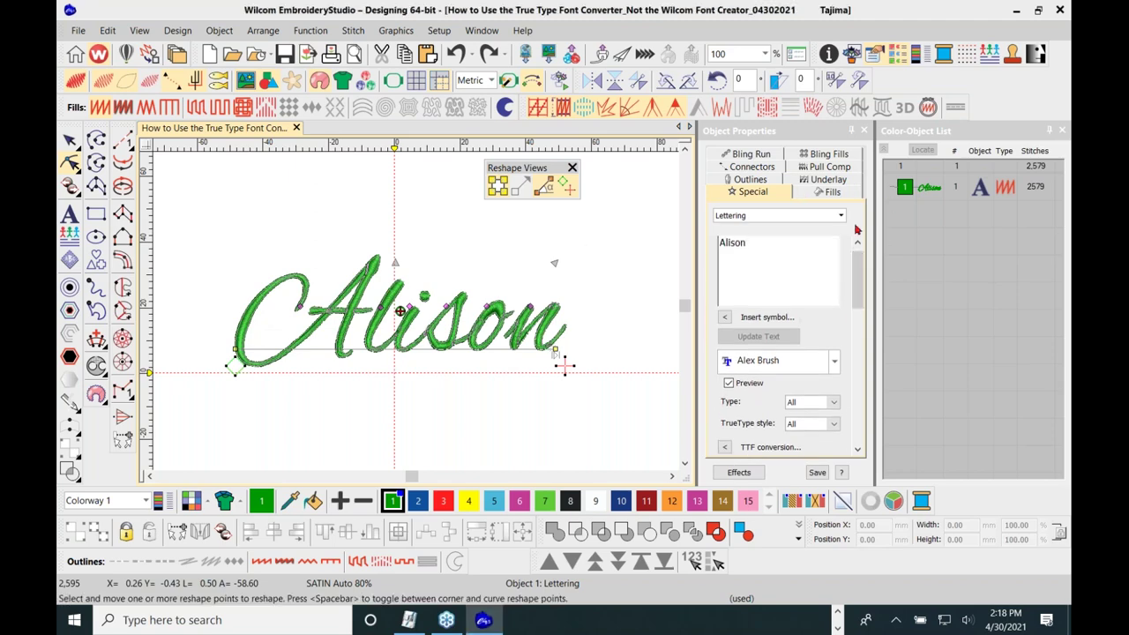
click(835, 169)
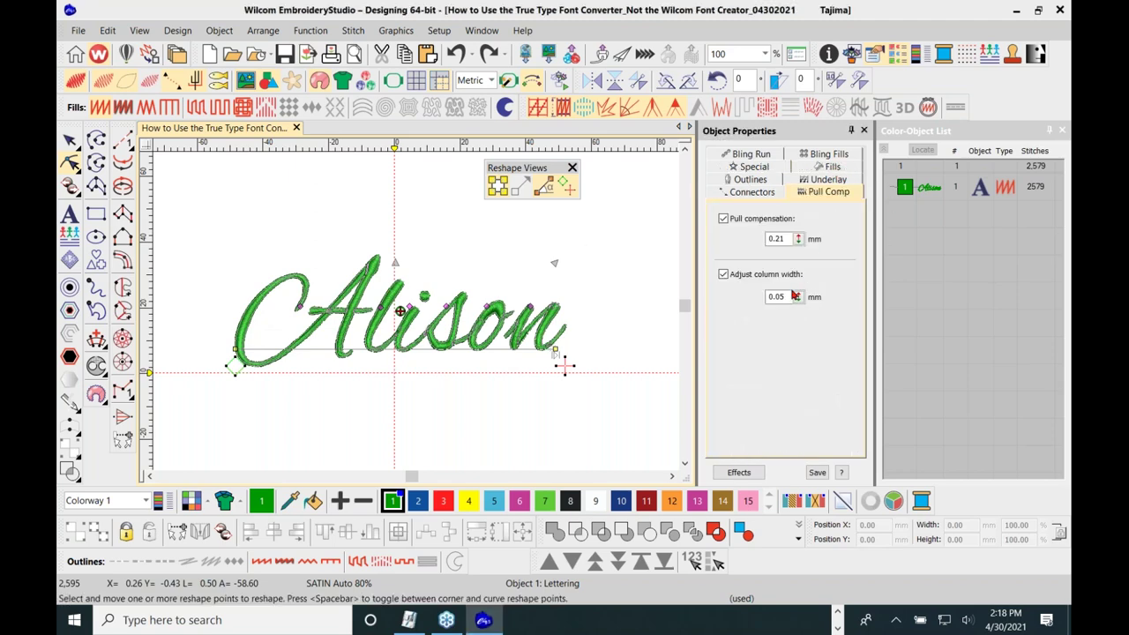
drag(798, 297, 780, 280)
key(Return)
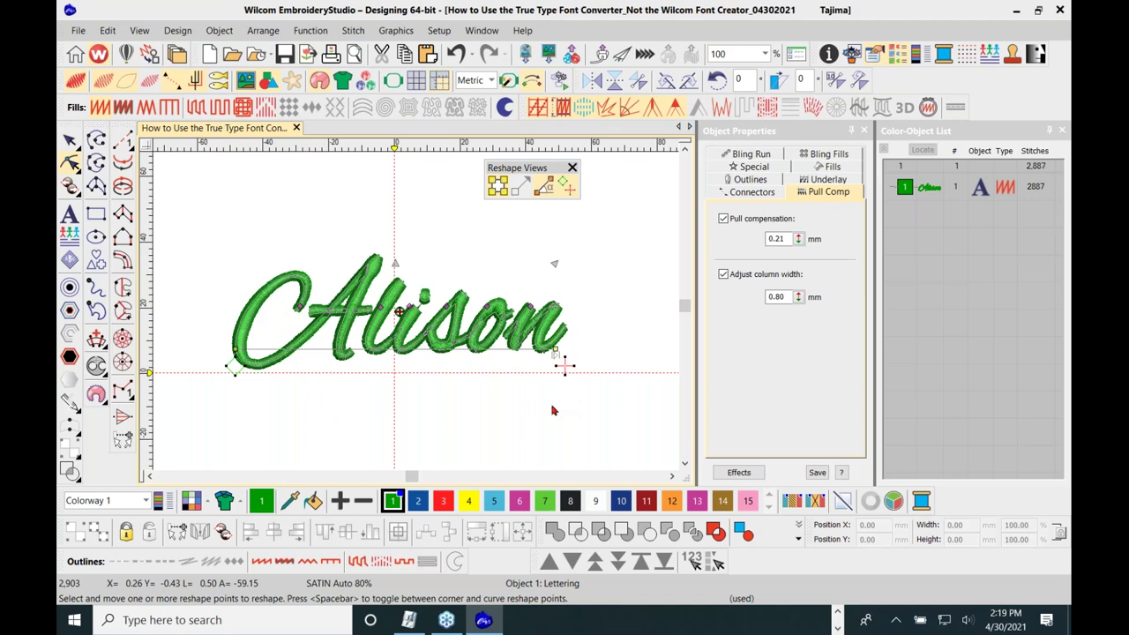
click(70, 143)
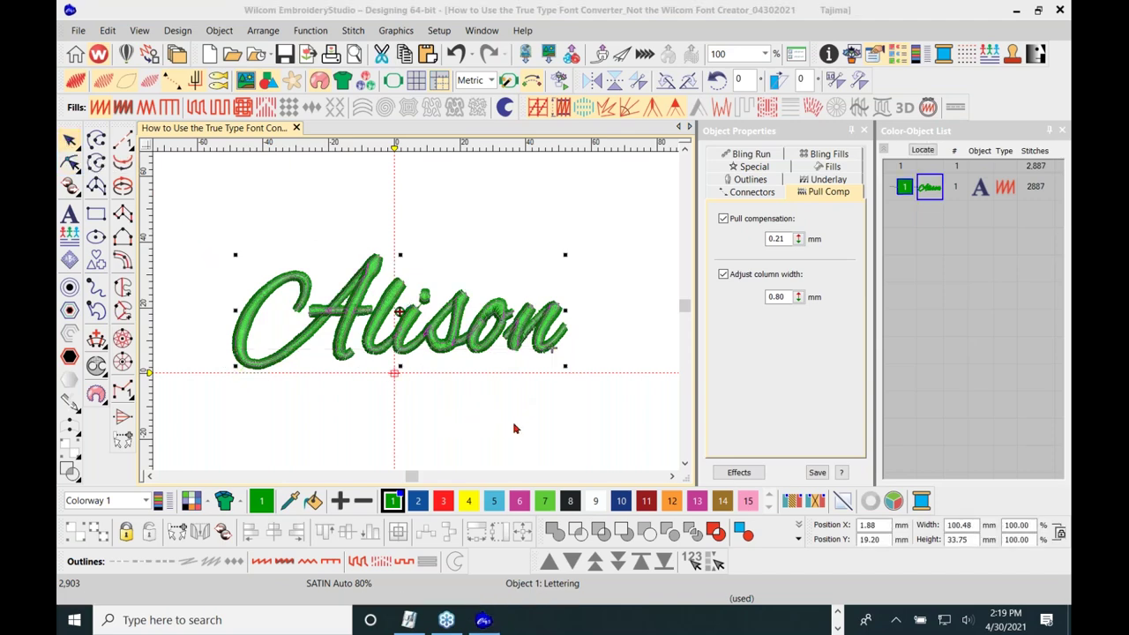
click(502, 207)
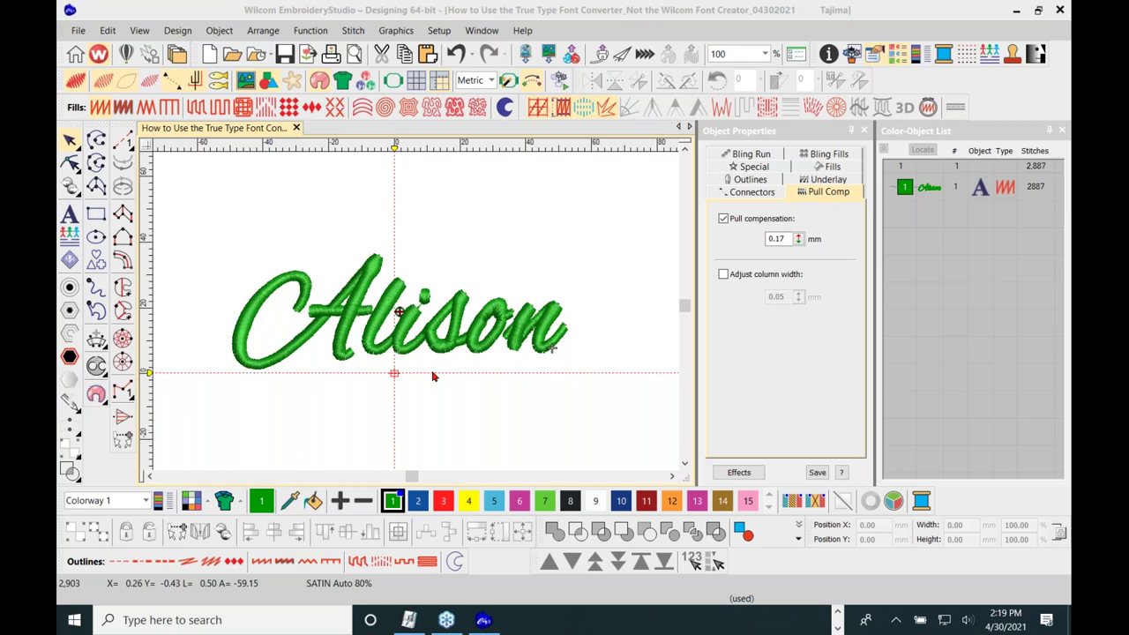
Try the Tatami and Square fills on the whole lettering object, undoing each trial
click(370, 277)
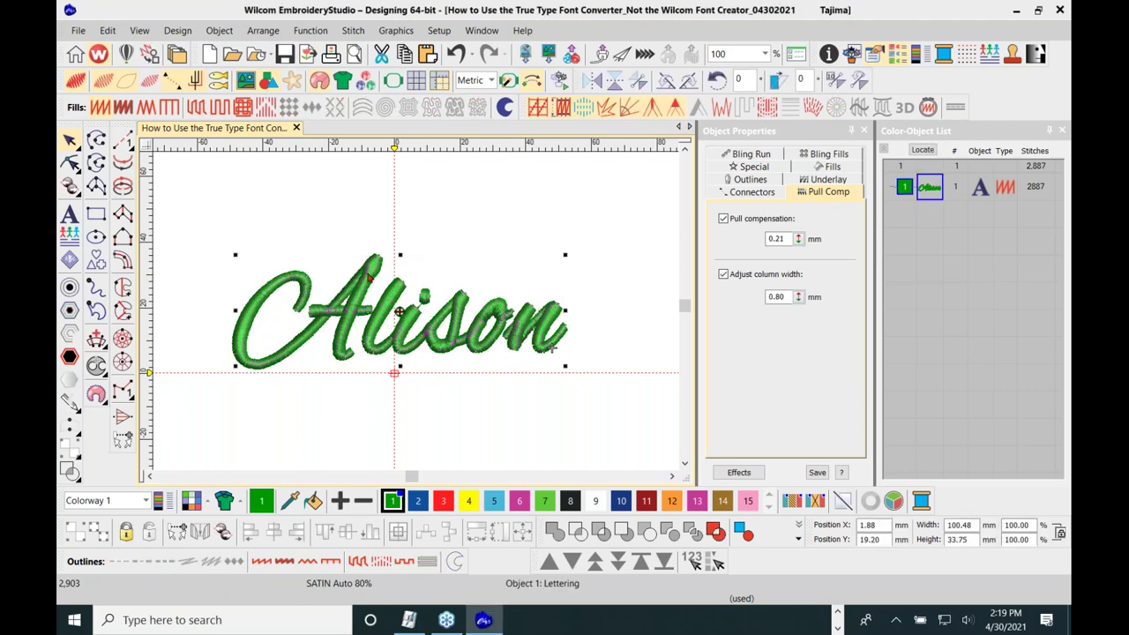
click(202, 107)
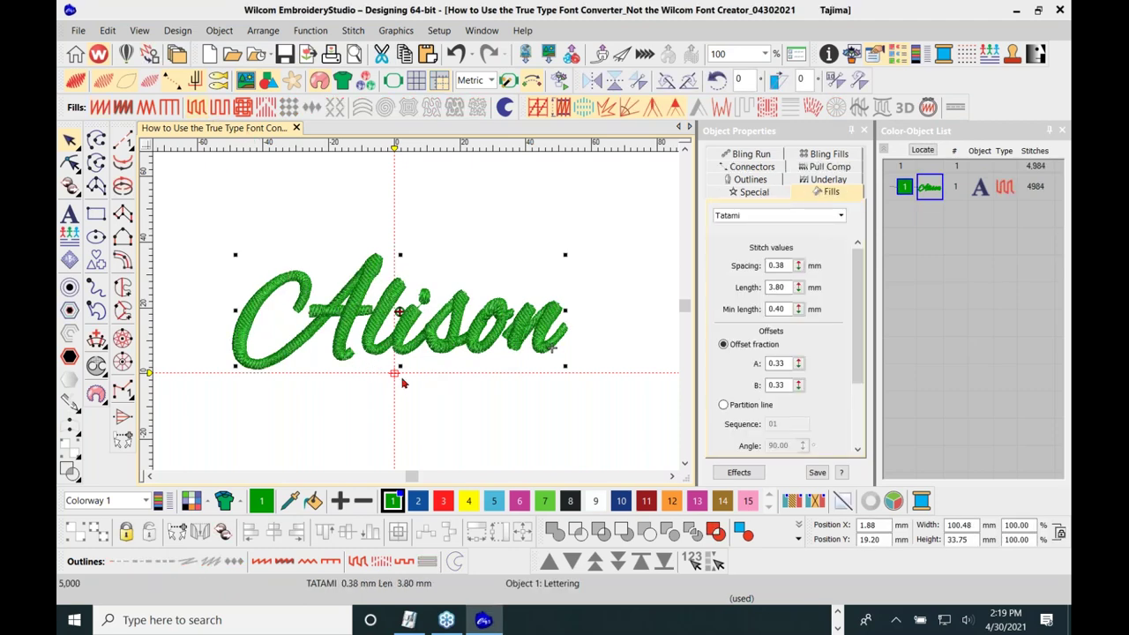
click(455, 54)
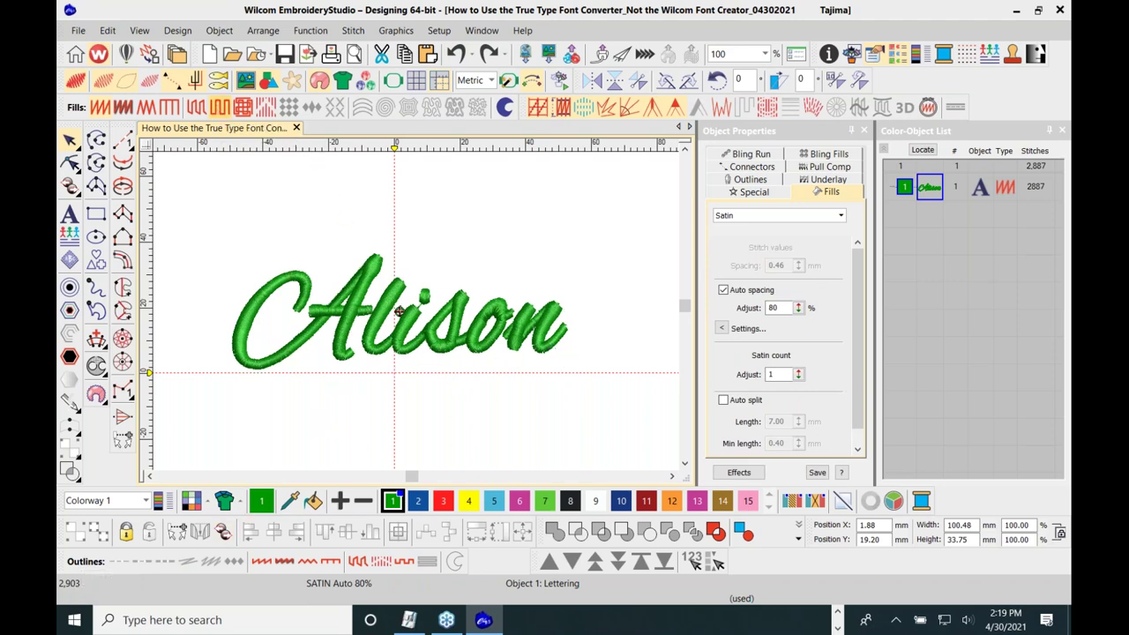
click(219, 108)
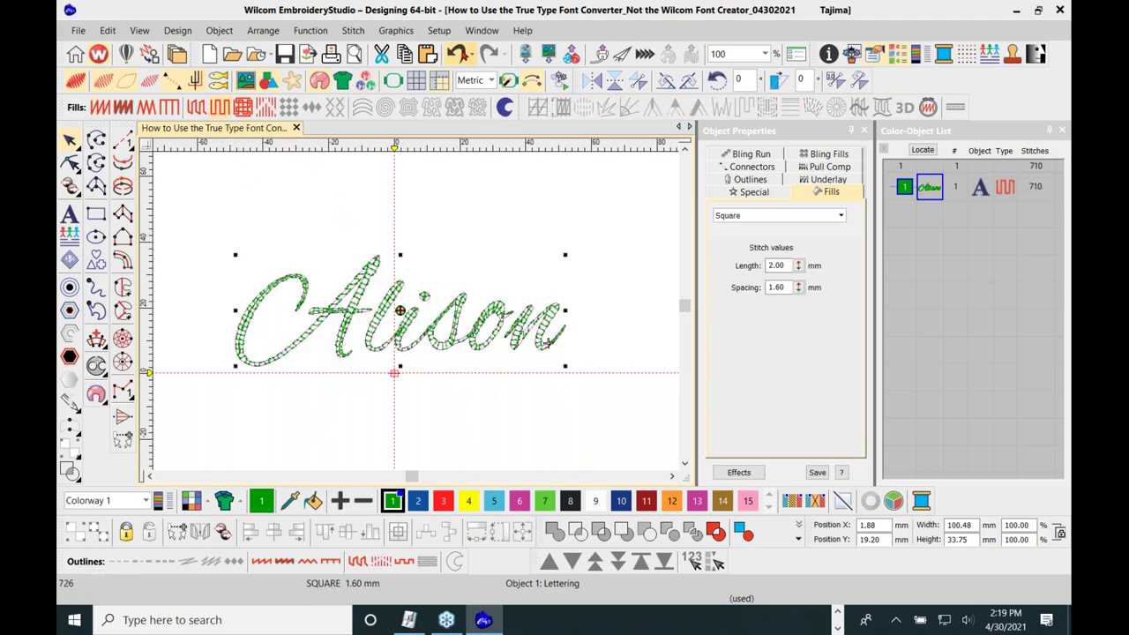
click(455, 54)
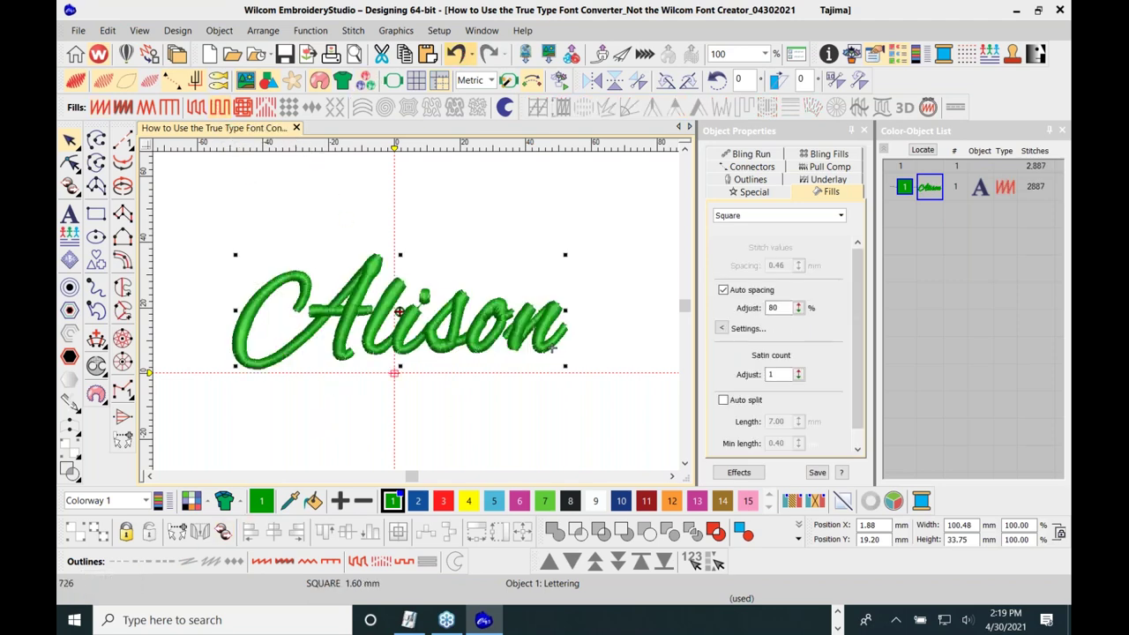
click(196, 107)
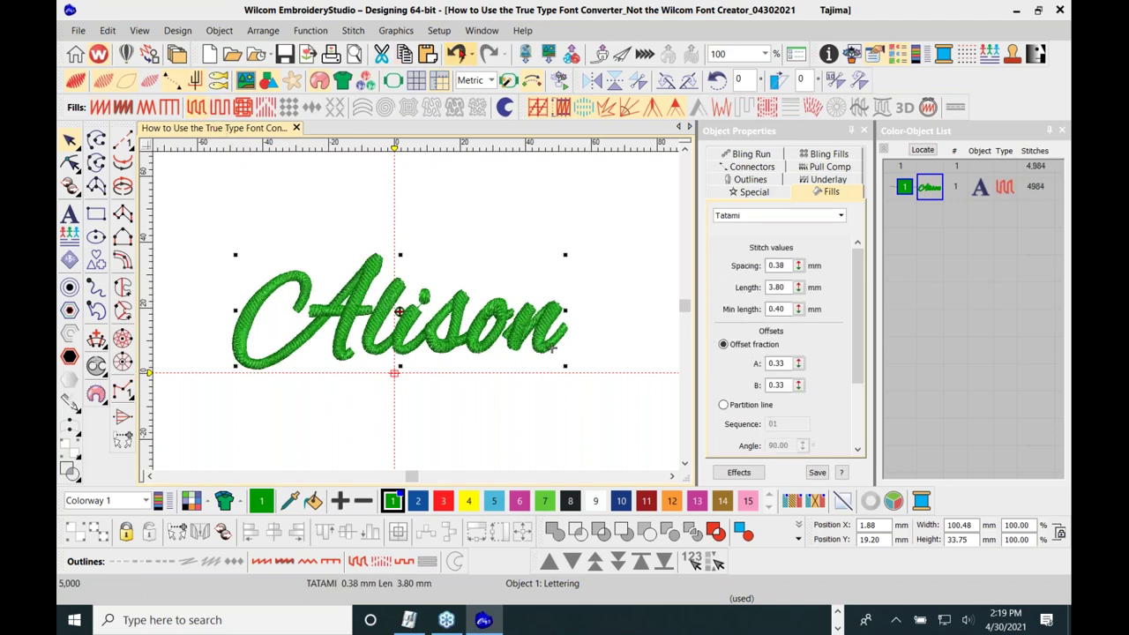
click(457, 54)
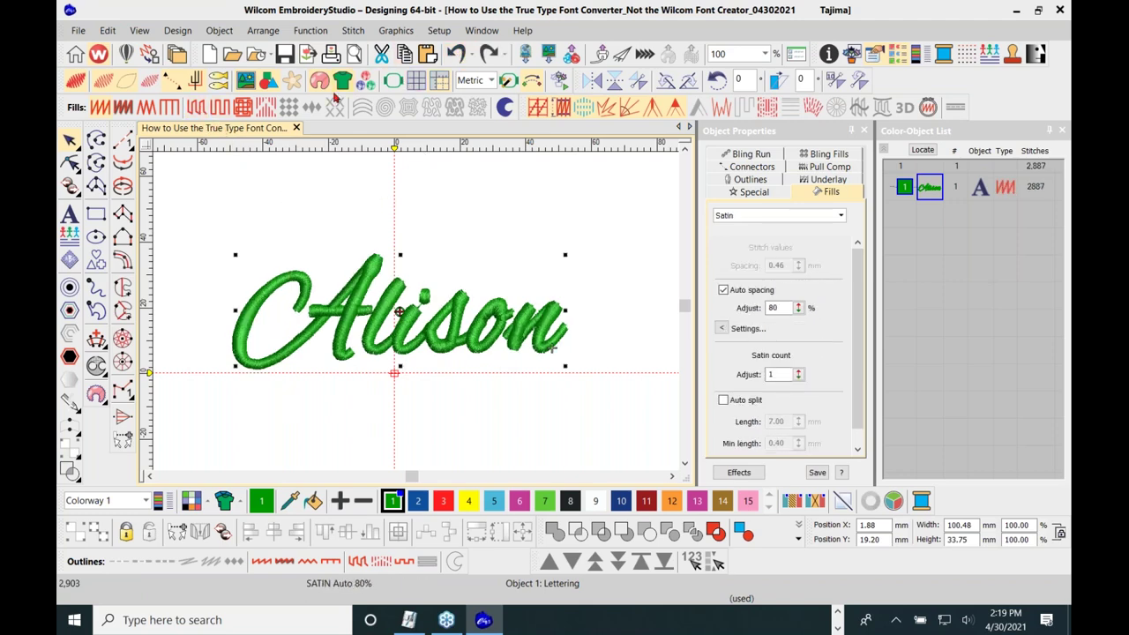
Reapply the Tatami fill to the lettering, examine its stitches up close, and undo it to return to Satin
click(488, 54)
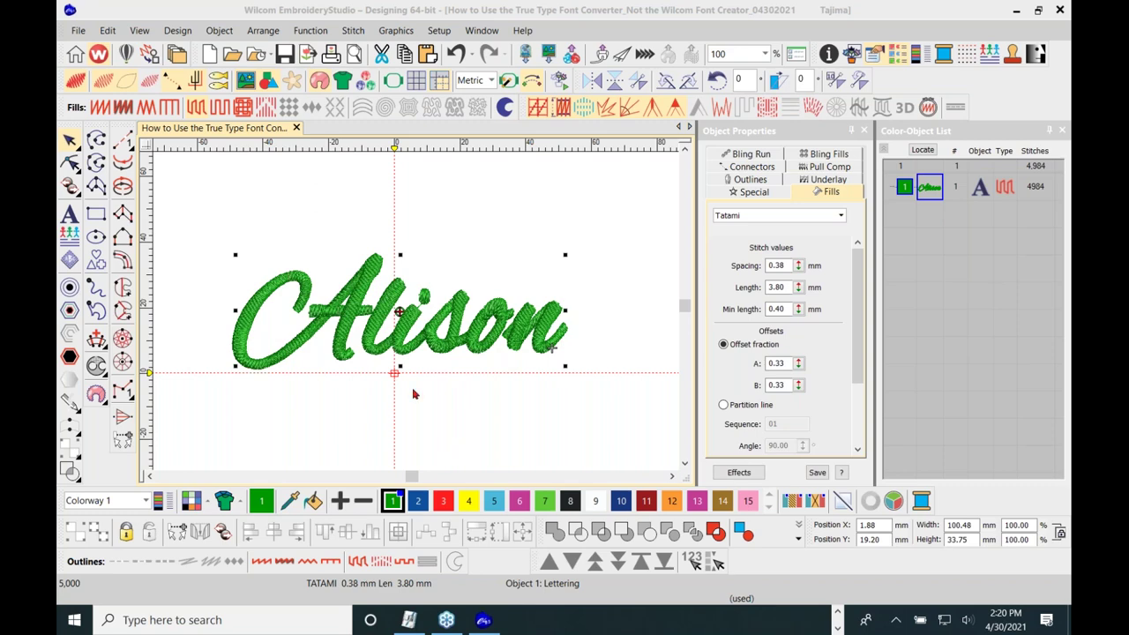
click(433, 221)
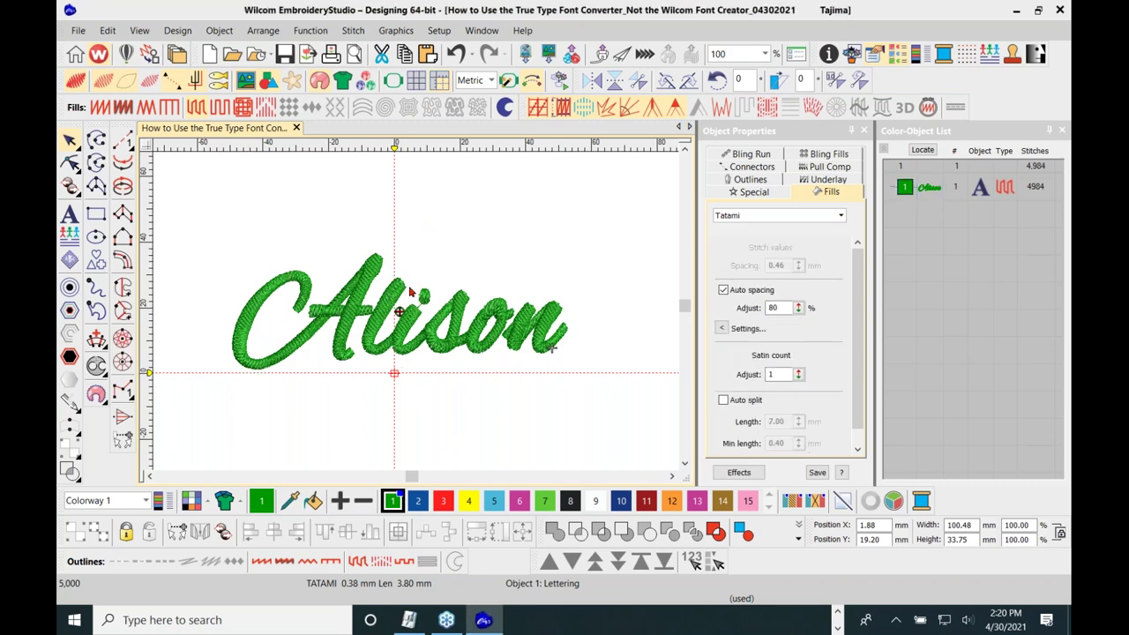
scroll(350, 357, up, 2)
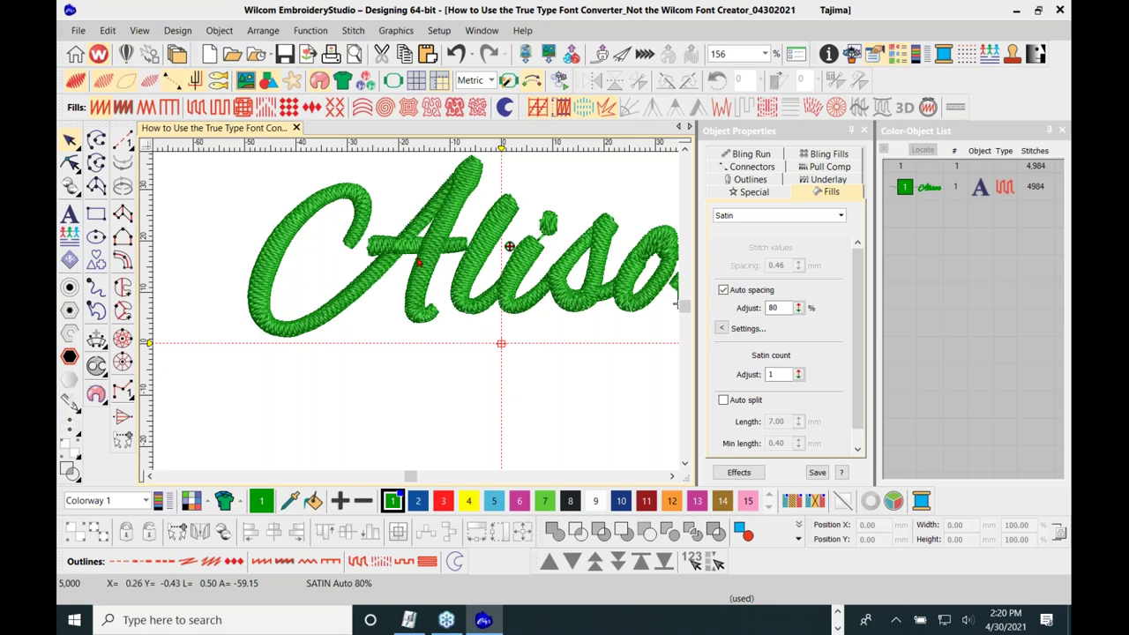
scroll(421, 286, down, 1)
scroll(420, 329, down, 1)
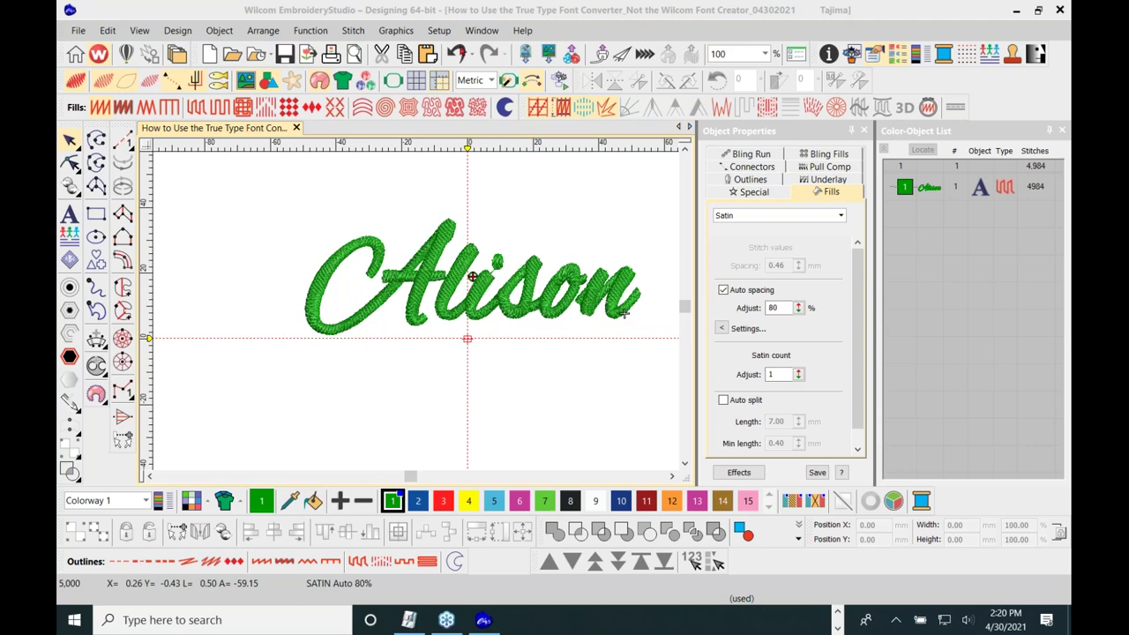
click(457, 54)
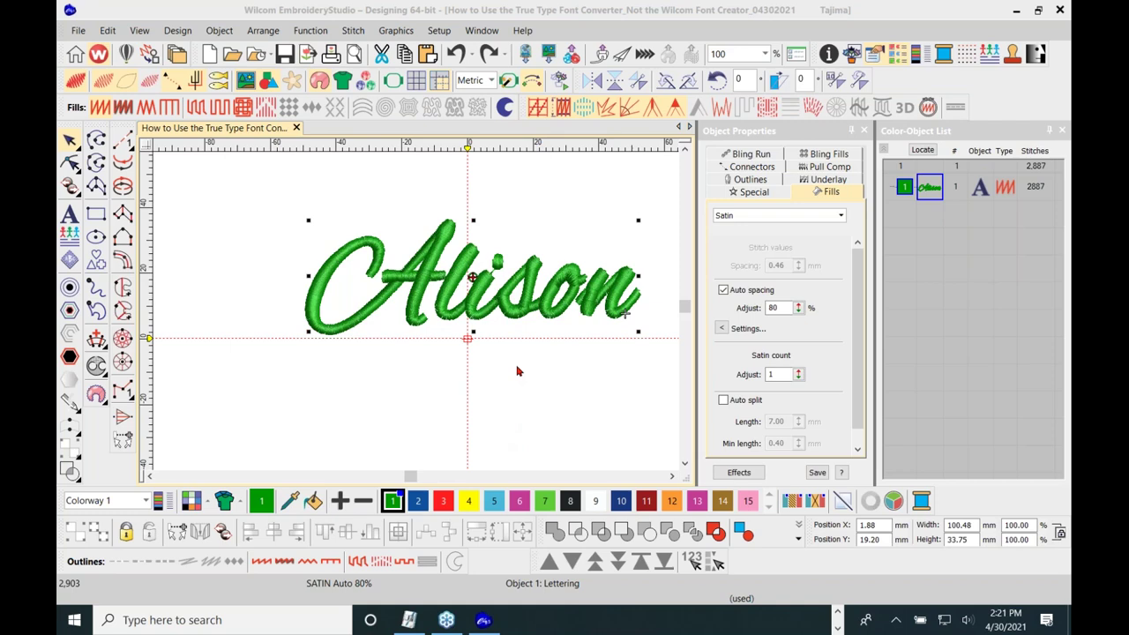
Examine the fabric types offered in the Auto Fabric settings, leaving auto fabric unapplied to the design
click(397, 200)
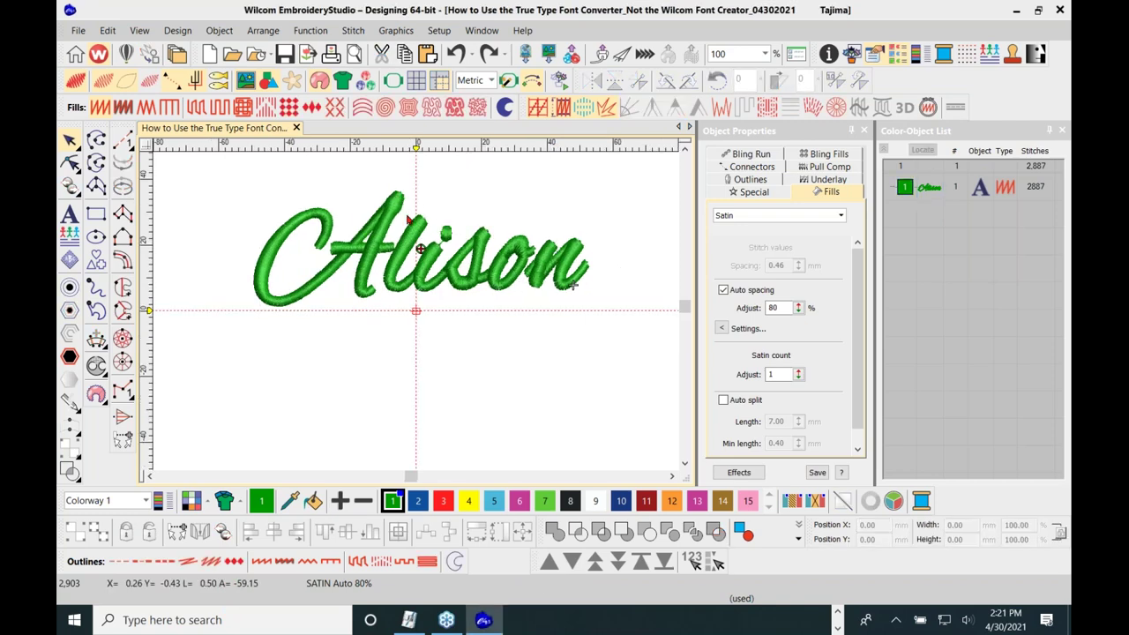
click(431, 261)
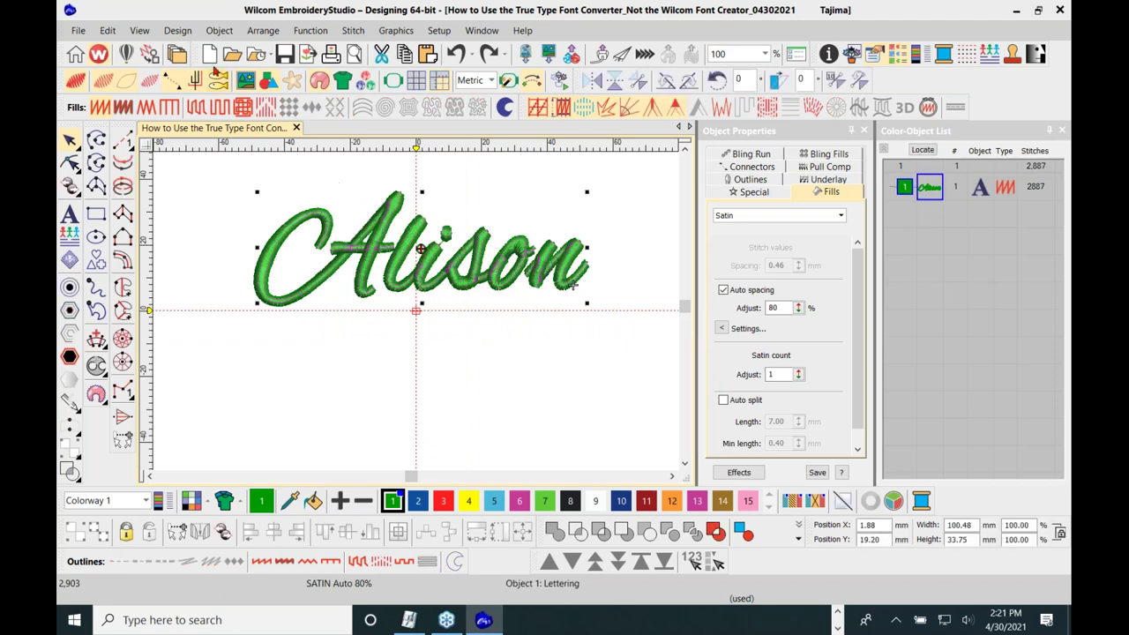
click(178, 30)
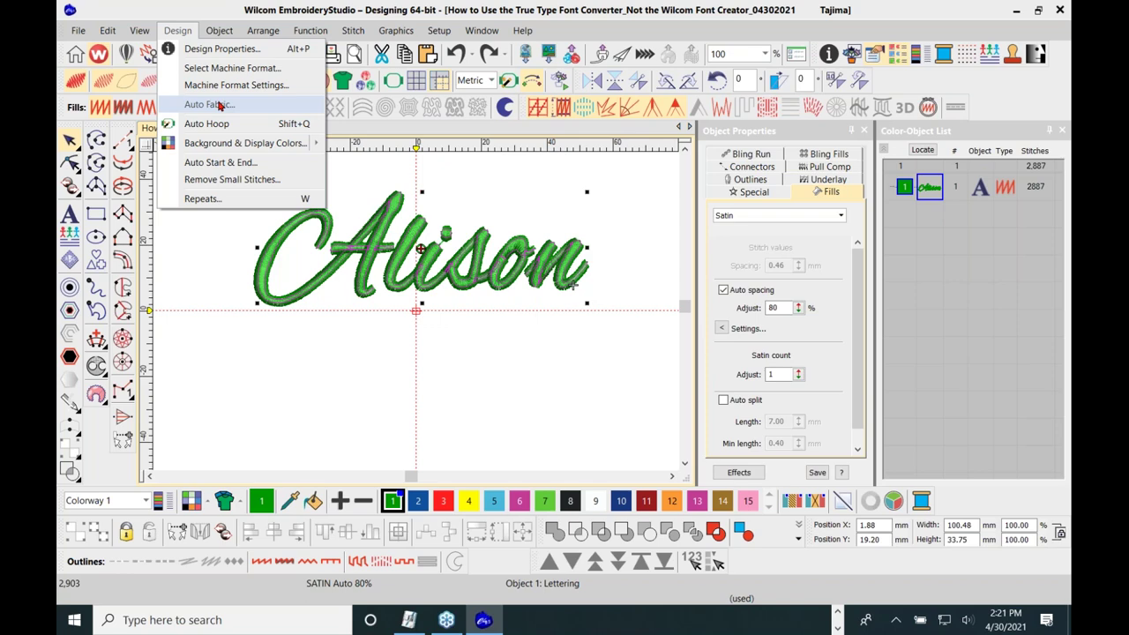
click(222, 105)
drag(475, 246, 518, 127)
click(493, 154)
click(647, 175)
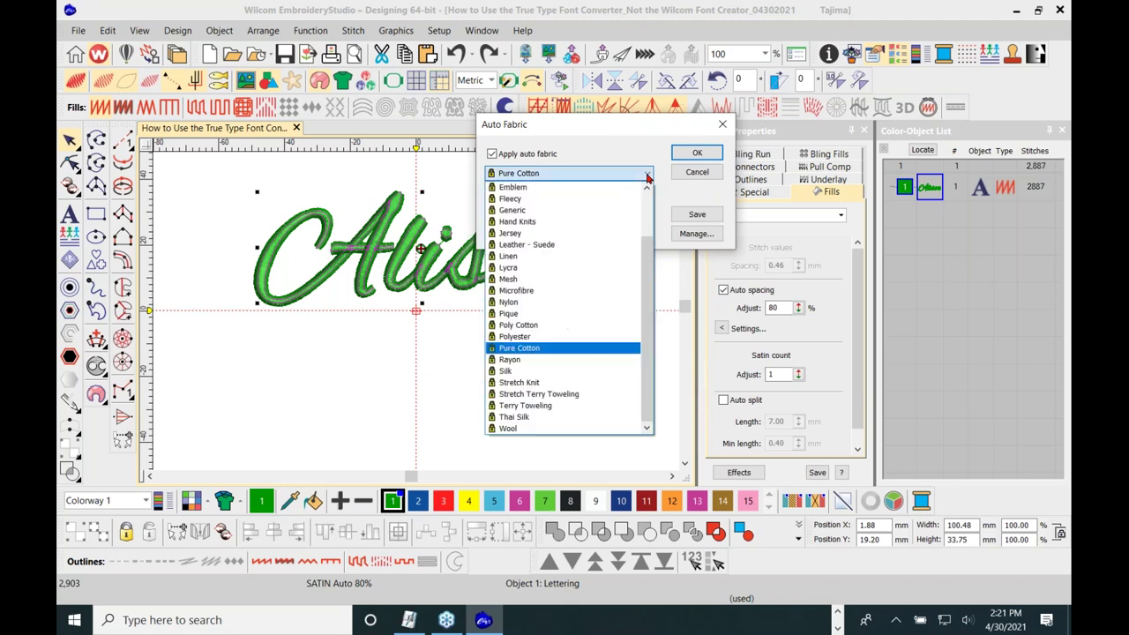
scroll(647, 203, up, 2)
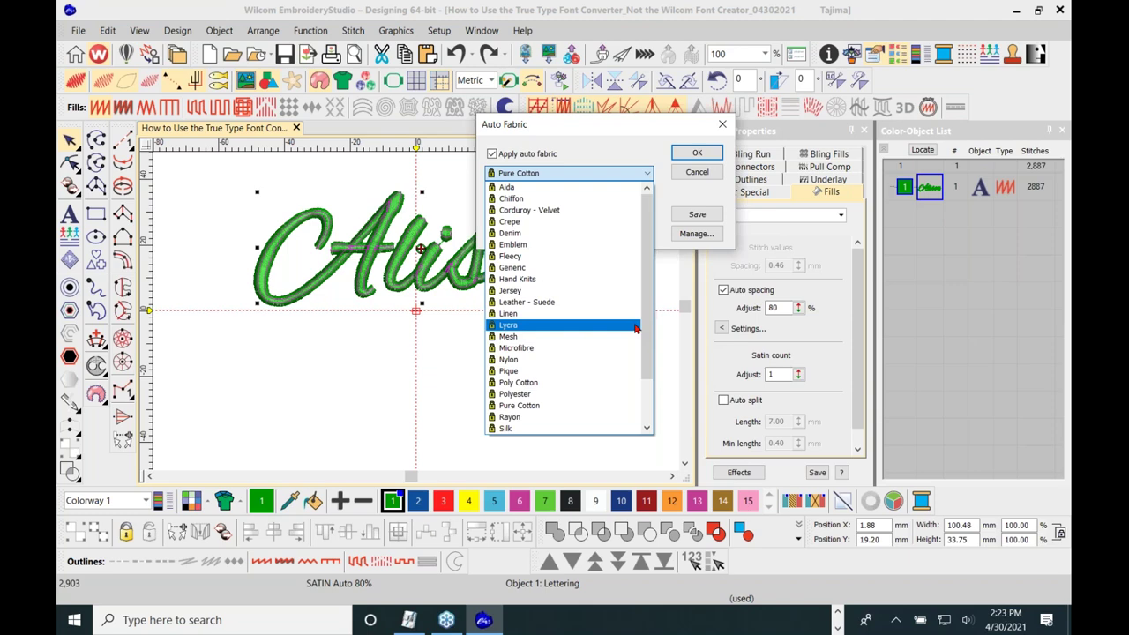
click(492, 158)
click(491, 156)
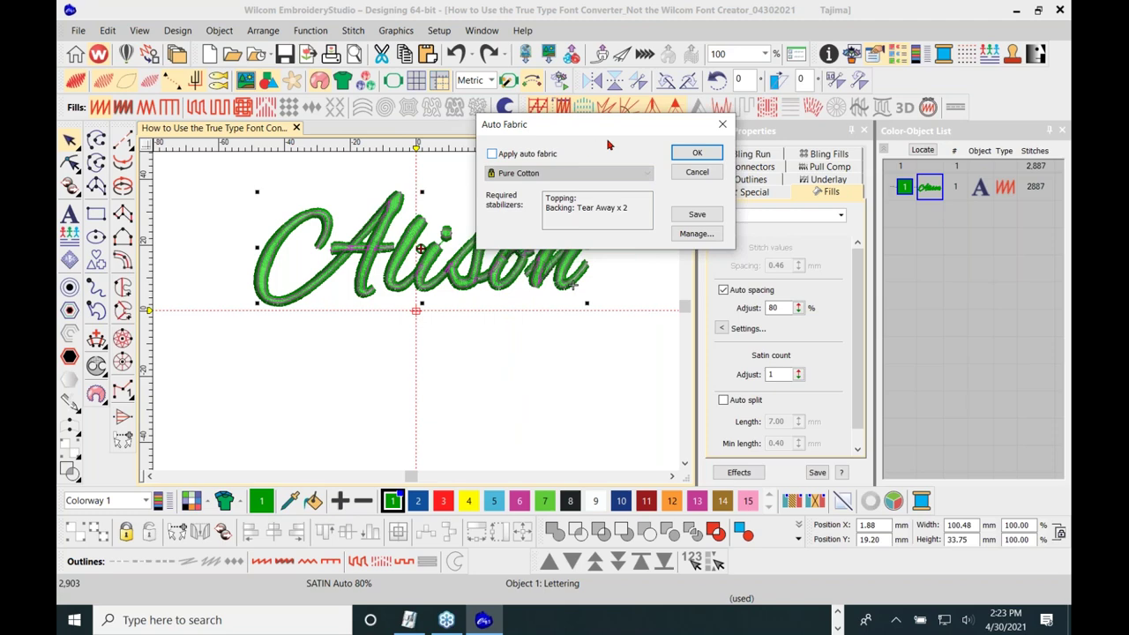
click(692, 154)
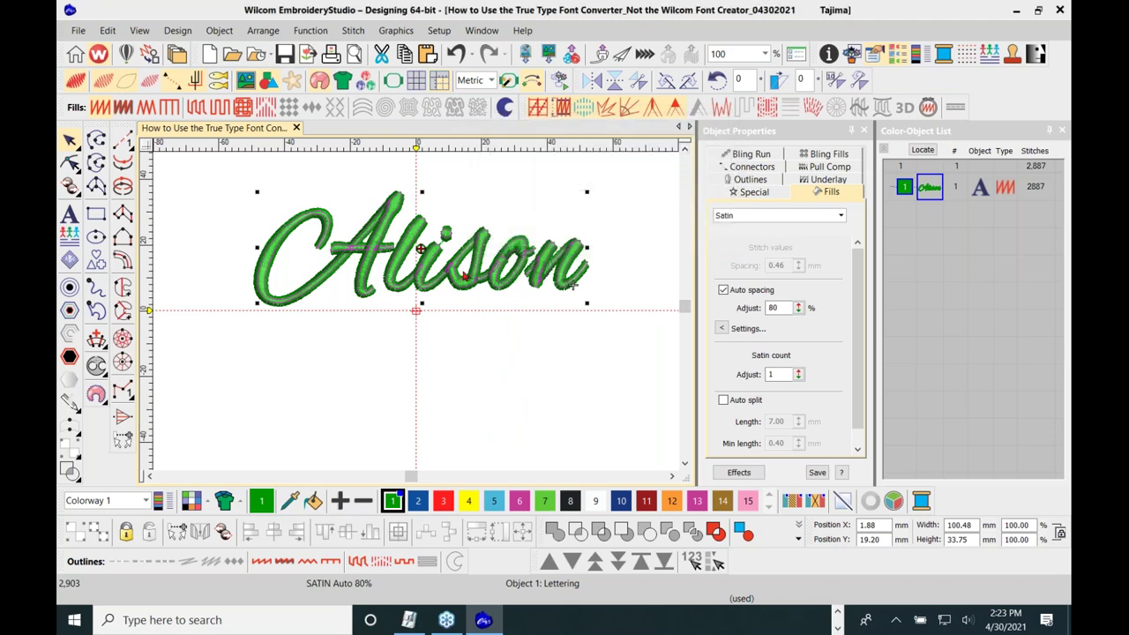
Examine the lettering's first underlay settings, including type, run length and margins
click(820, 180)
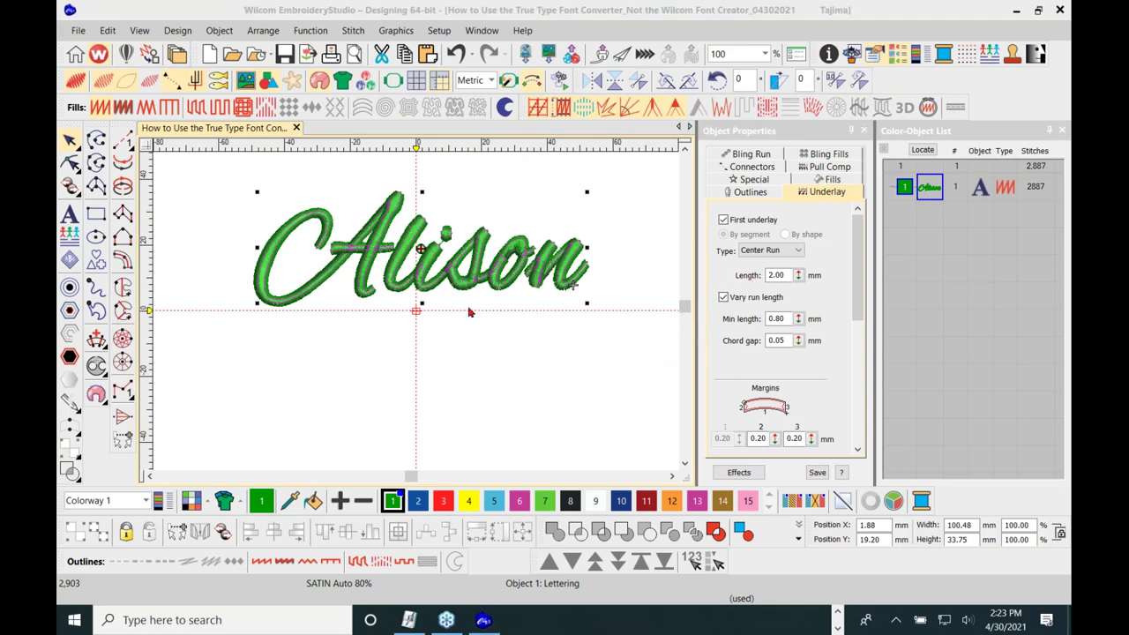
drag(859, 236, 709, 260)
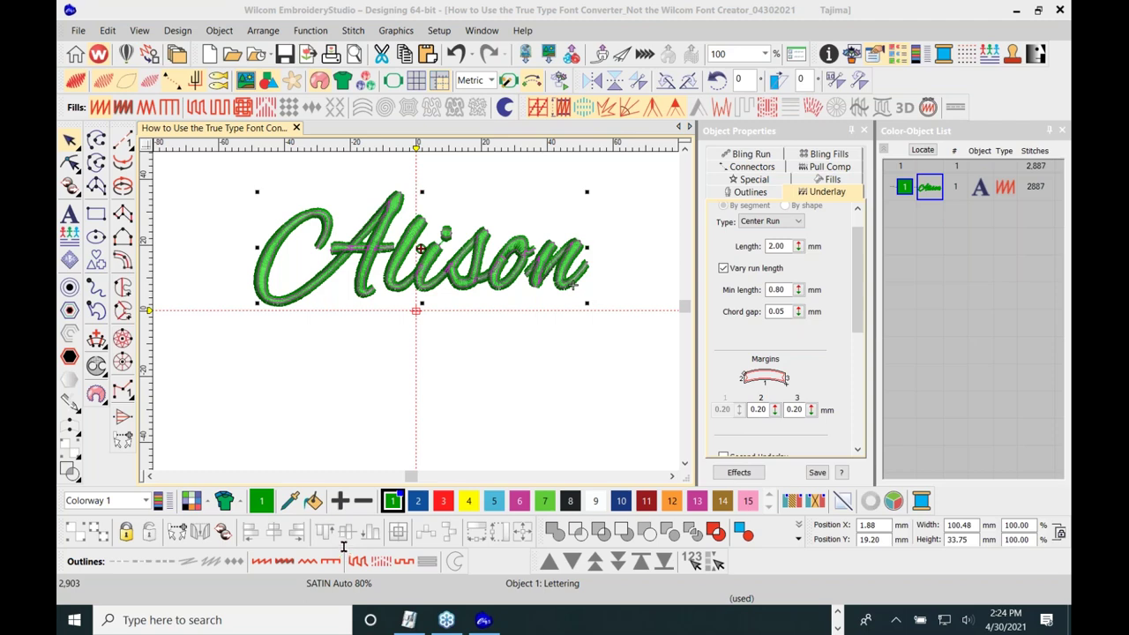
scroll(434, 285, up, 1)
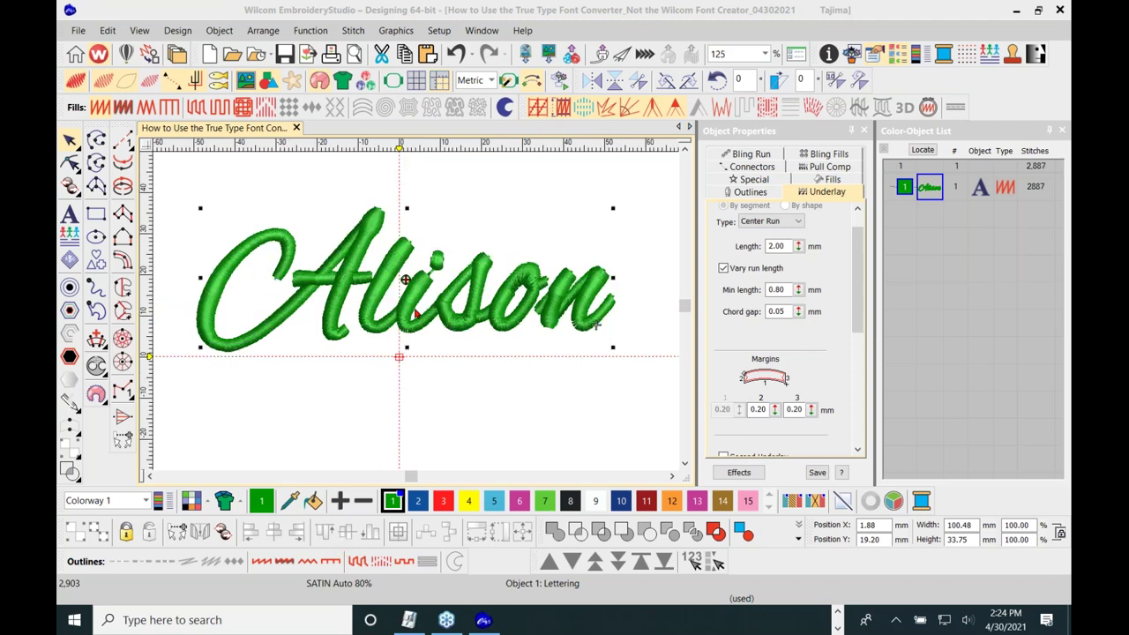
scroll(434, 285, down, 2)
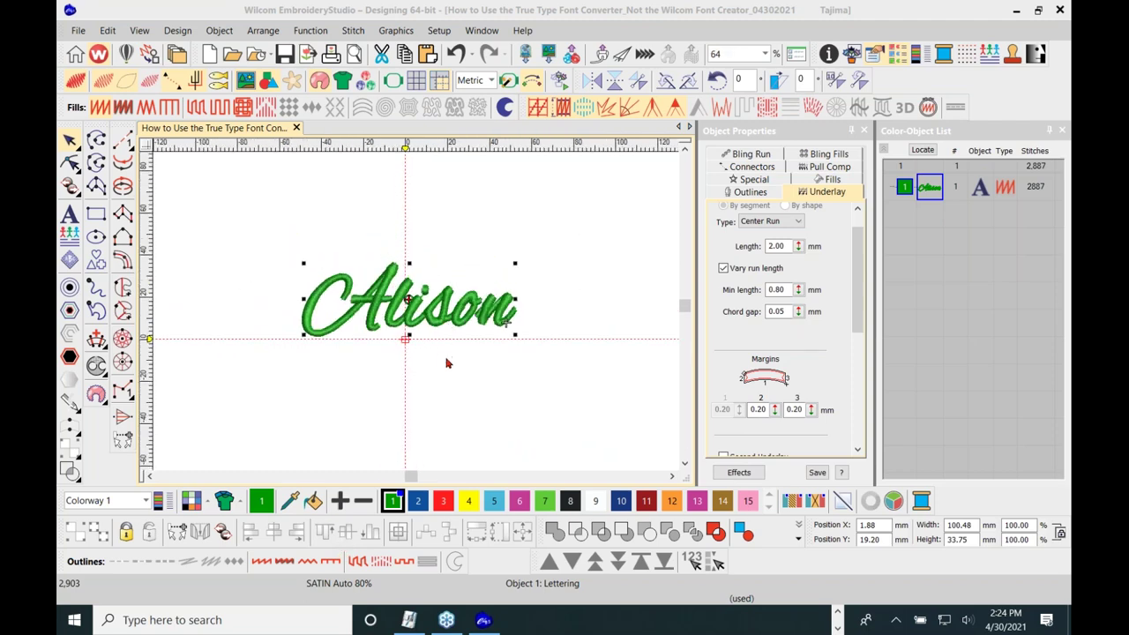
Duplicate the lettering above the original and enlarge the copy proportionally to about 176 mm wide by 59 mm high
scroll(425, 316, up, 1)
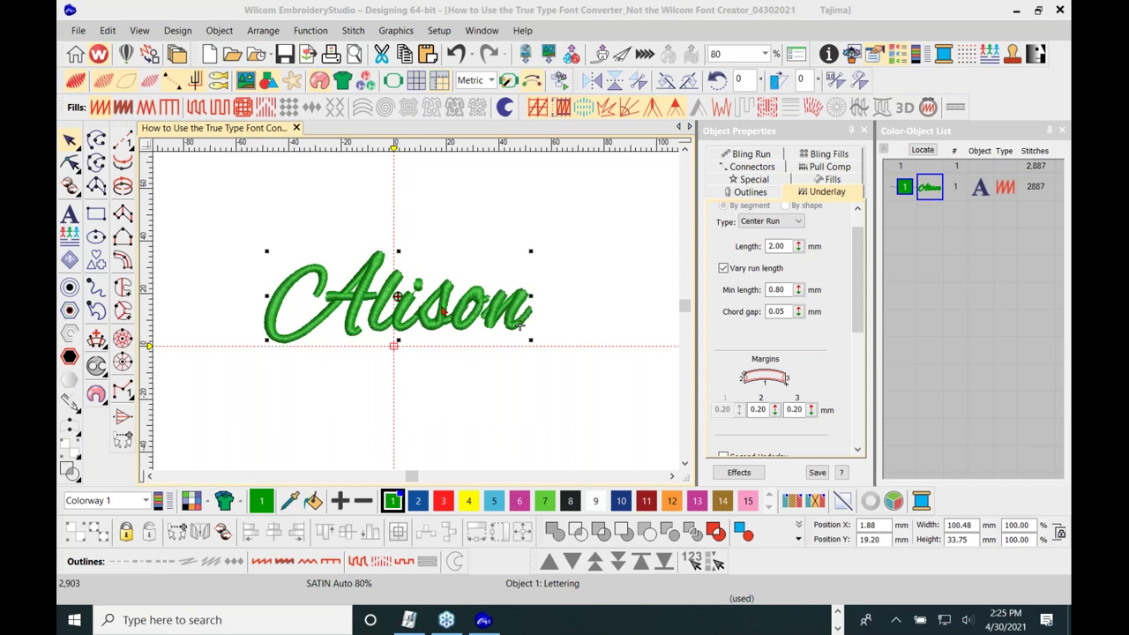
drag(444, 300, 444, 184)
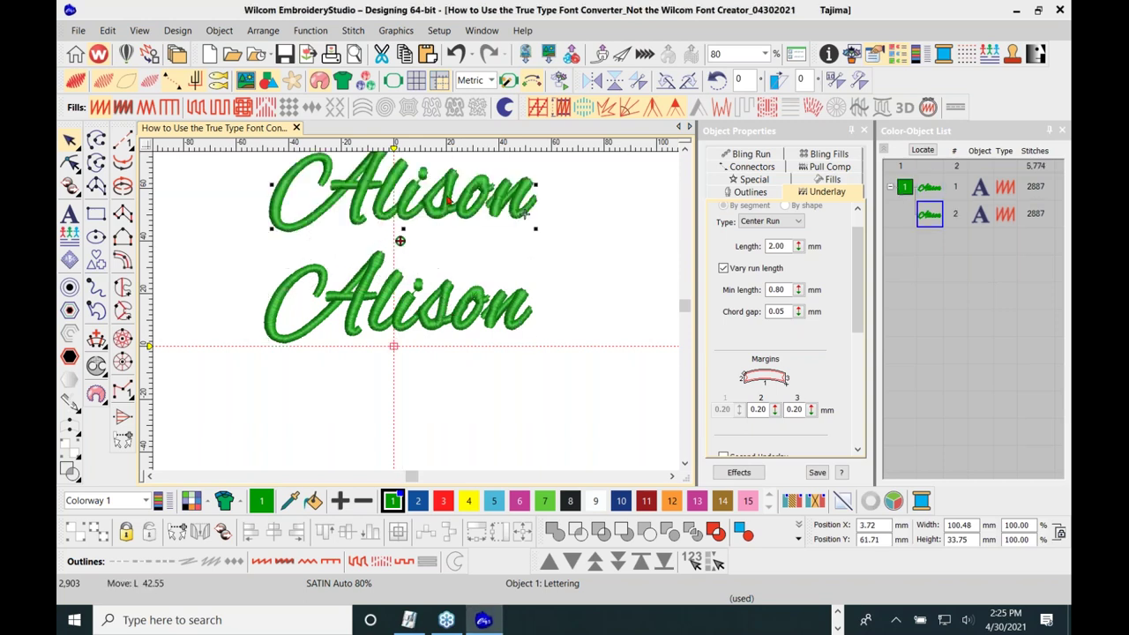
scroll(473, 326, down, 1)
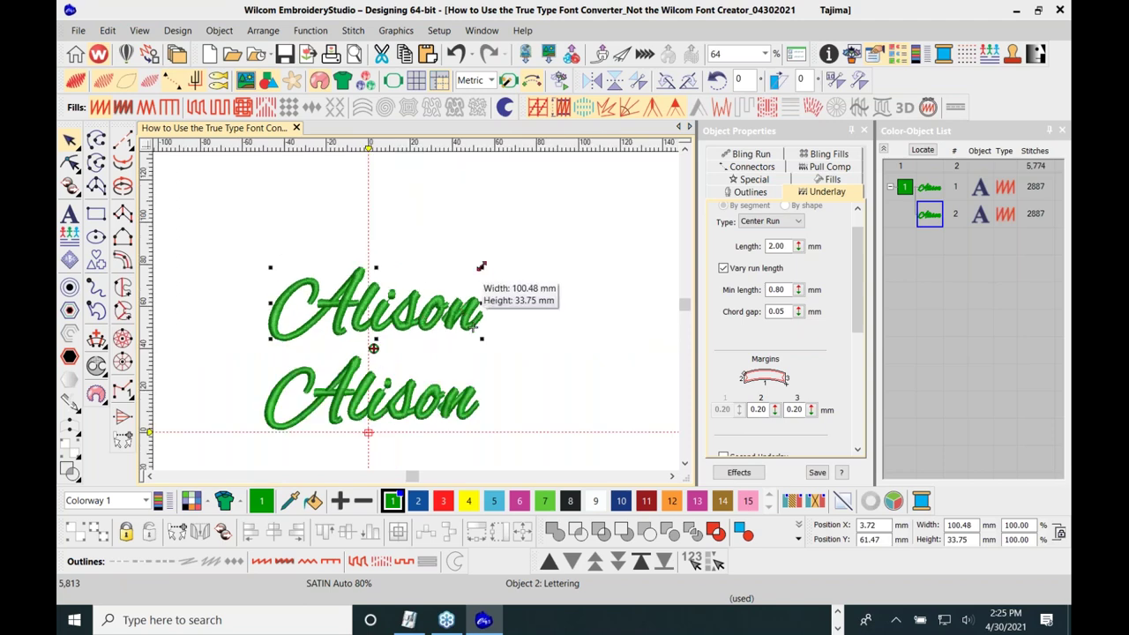
drag(481, 266, 534, 258)
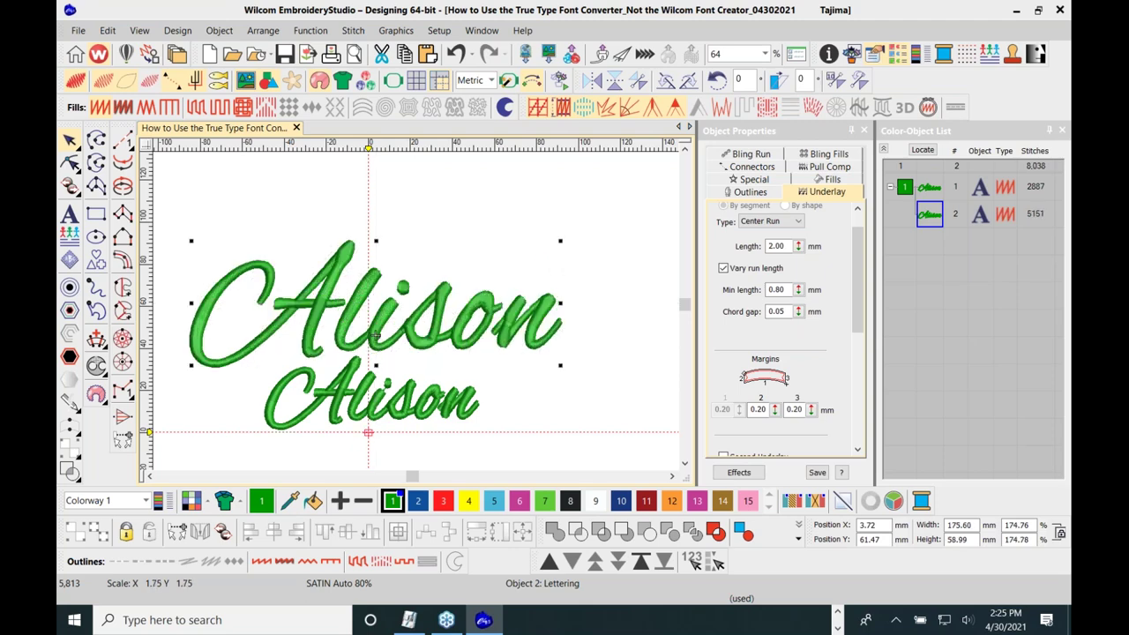
Move the enlarged lettering copy up about 9 mm, farther from the original
scroll(473, 326, down, 3)
scroll(444, 310, up, 2)
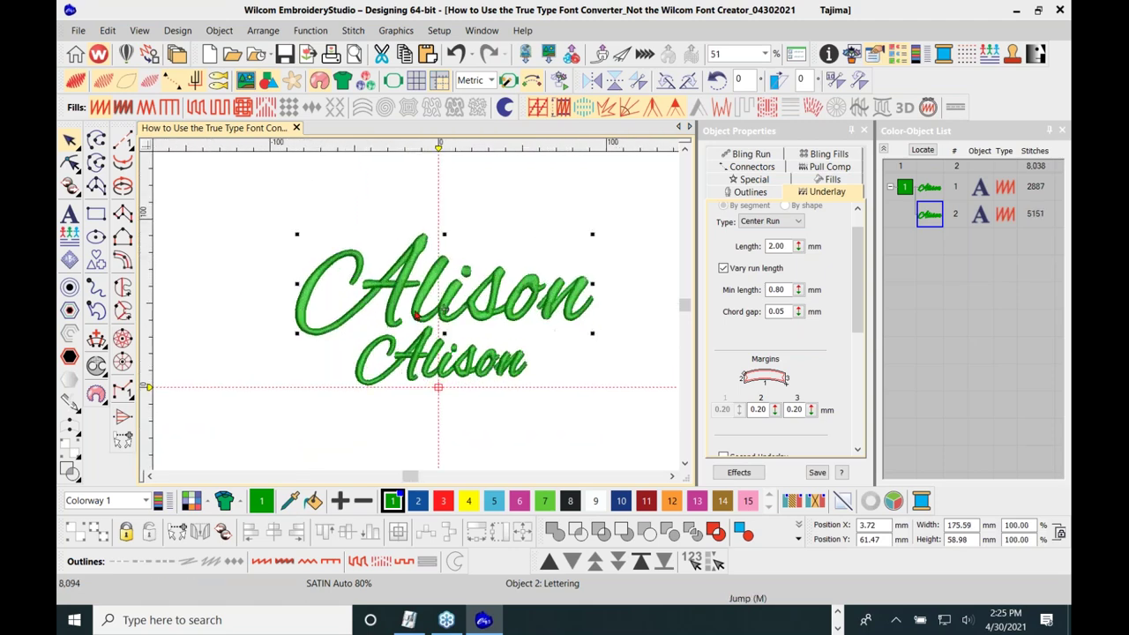
click(474, 204)
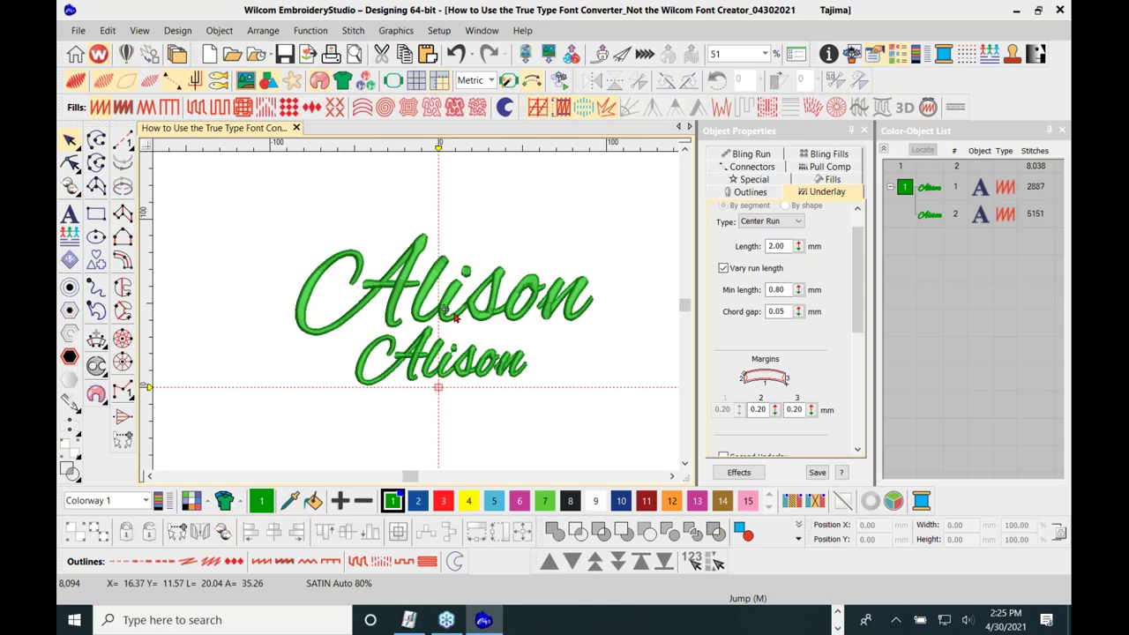
click(470, 302)
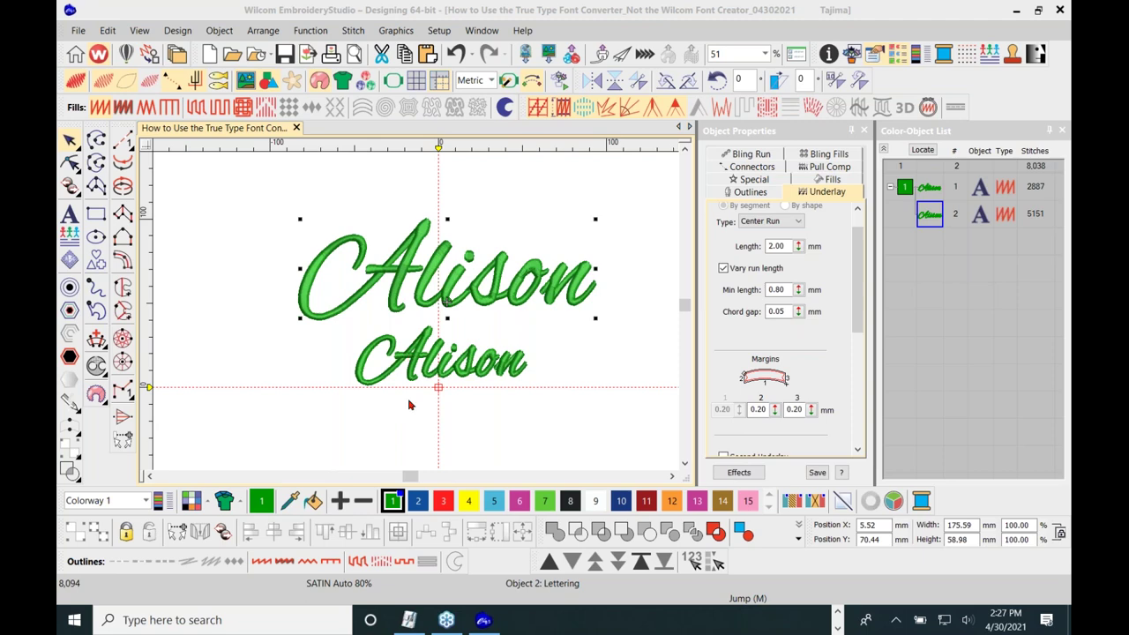
Play back the stitching order of the smaller lettering in Stitch Player at 3840 s/m
click(461, 371)
scroll(417, 316, up, 1)
scroll(417, 316, down, 1)
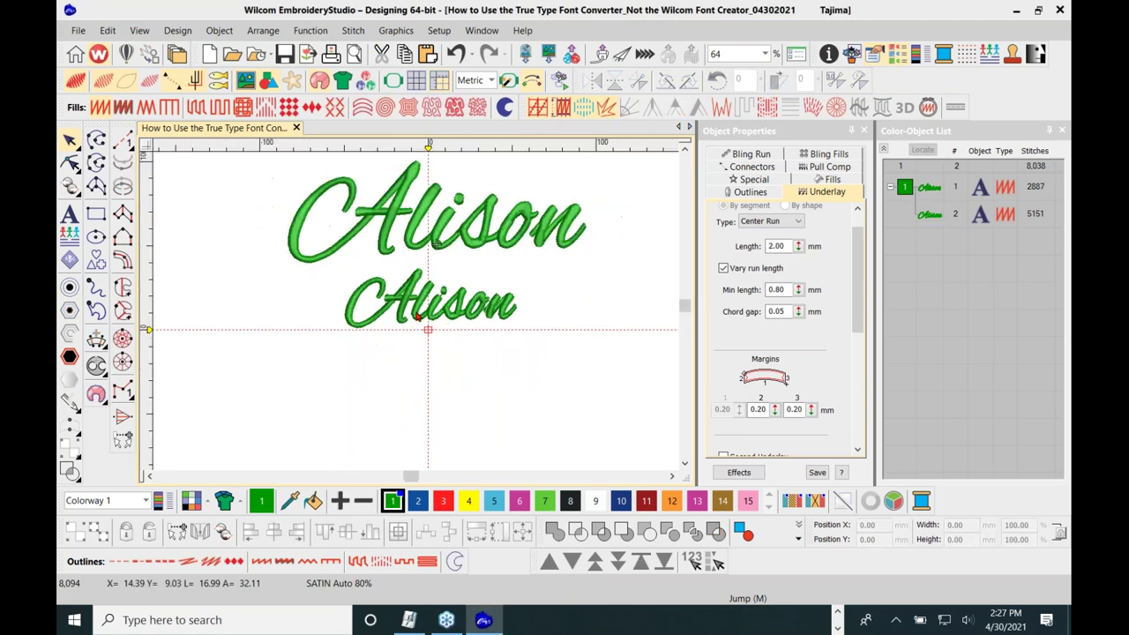
click(415, 314)
click(560, 82)
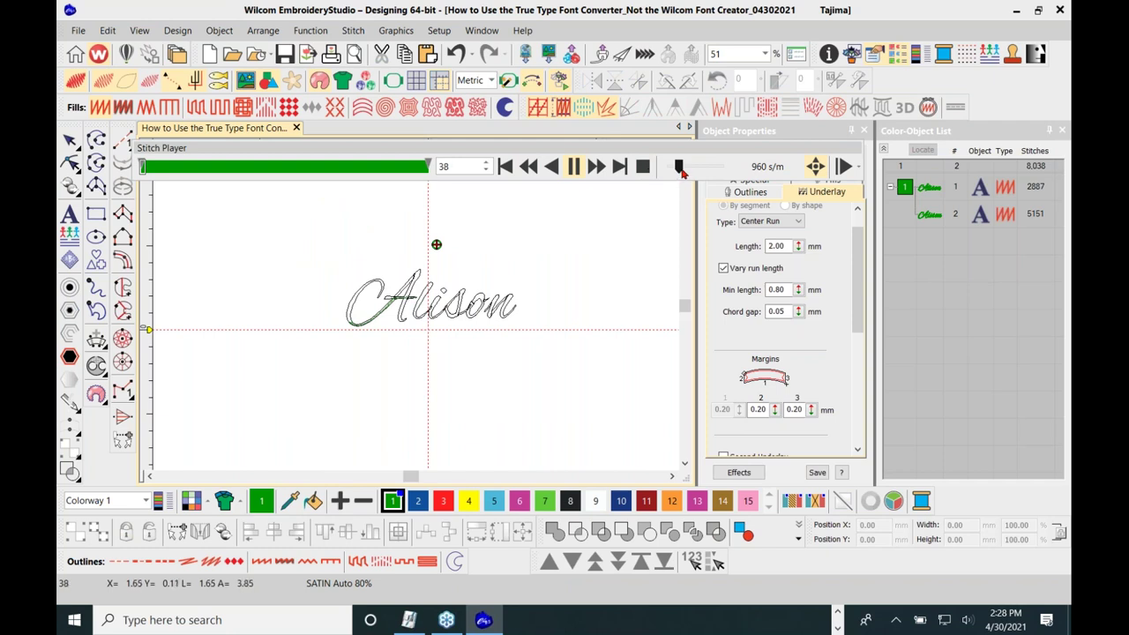
mouse_move(679, 172)
drag(679, 172, 694, 174)
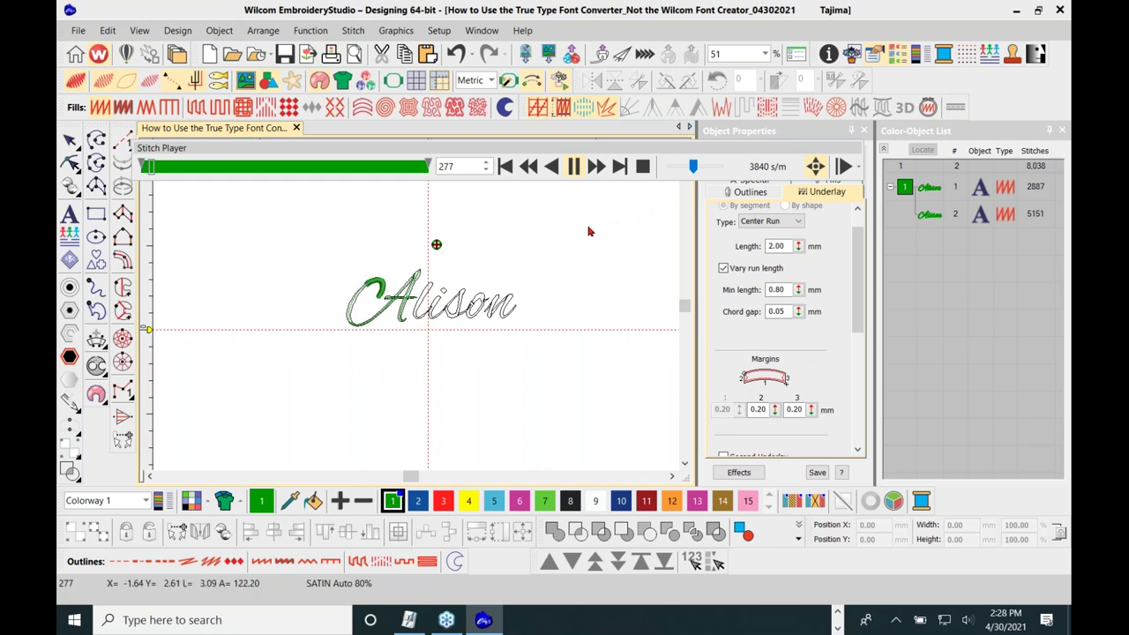
click(642, 168)
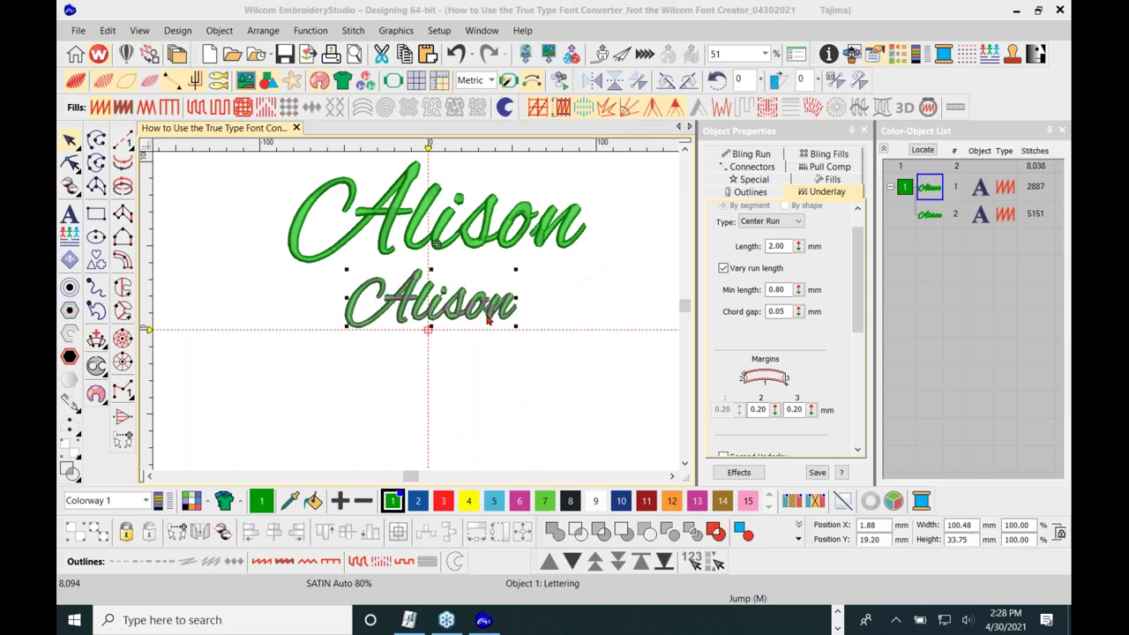
Apply a center-out letter sequence to the smaller lettering and play back the design's stitch-out
click(749, 180)
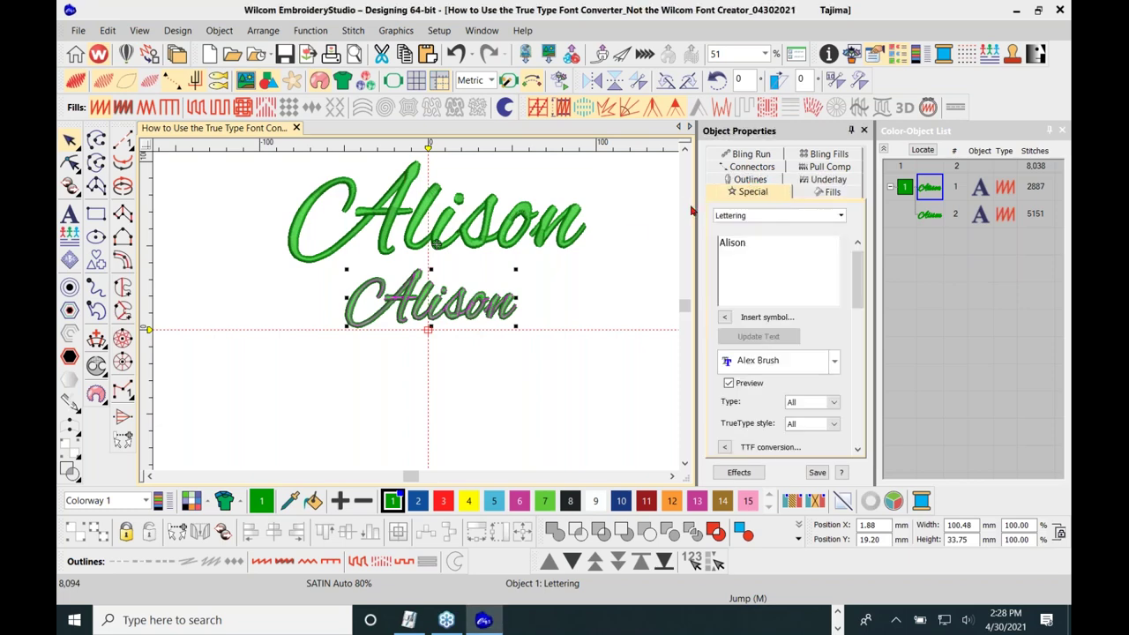
drag(858, 270, 849, 403)
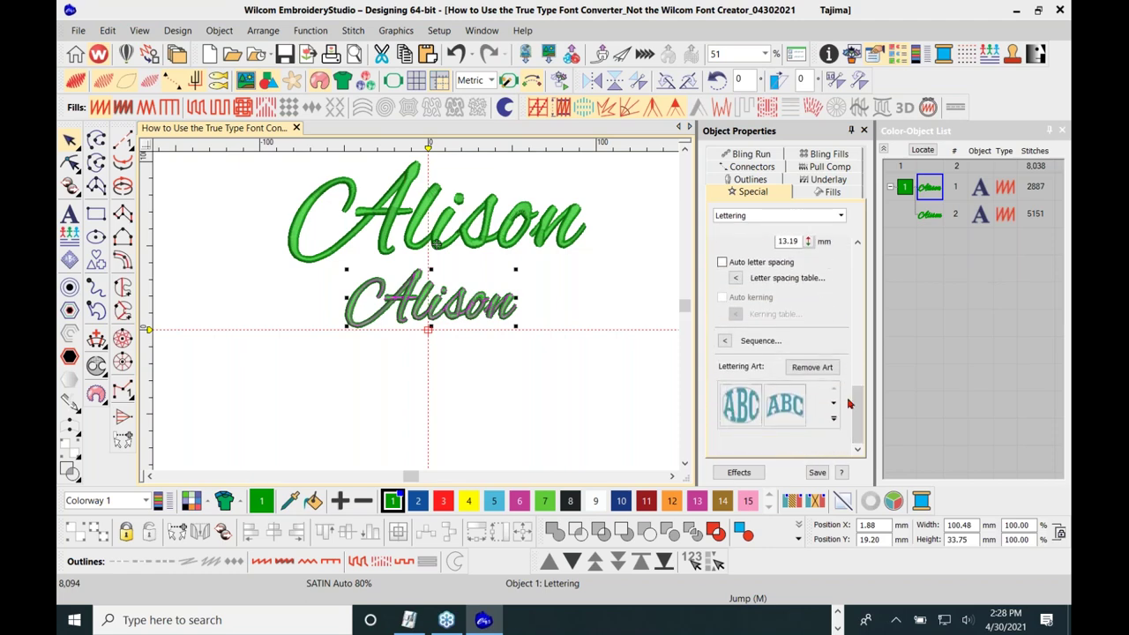
click(725, 342)
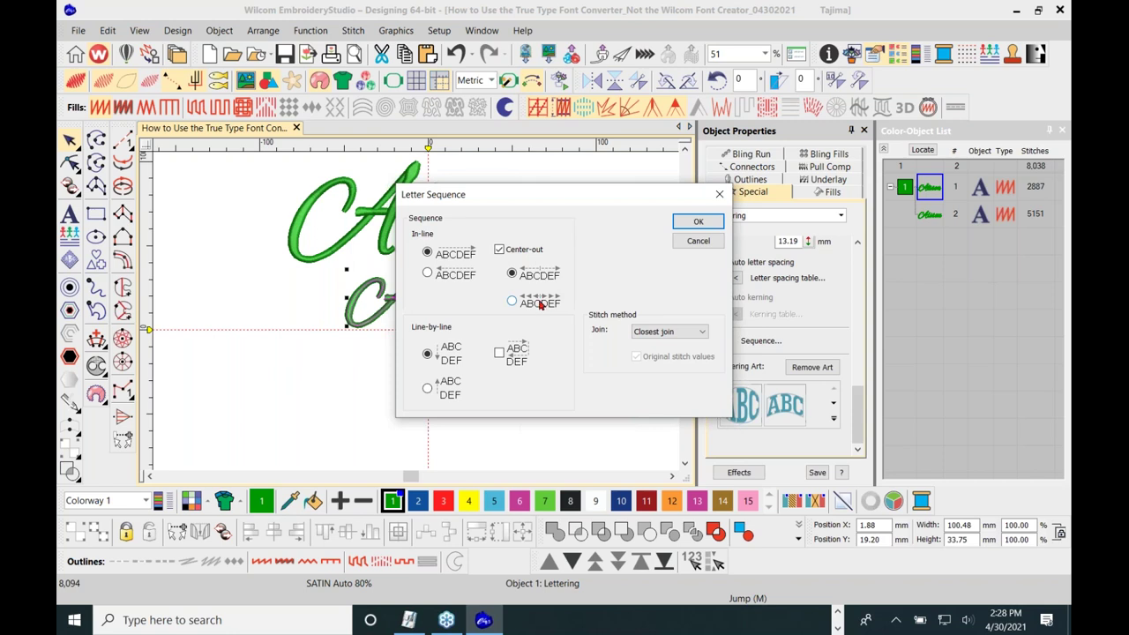
click(697, 221)
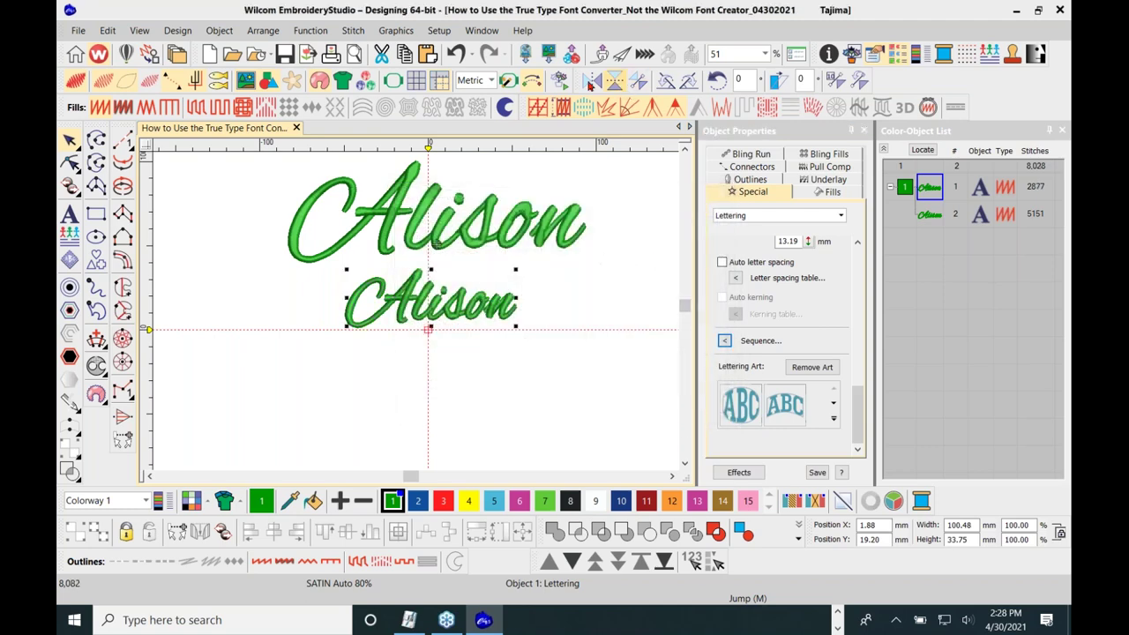
click(559, 81)
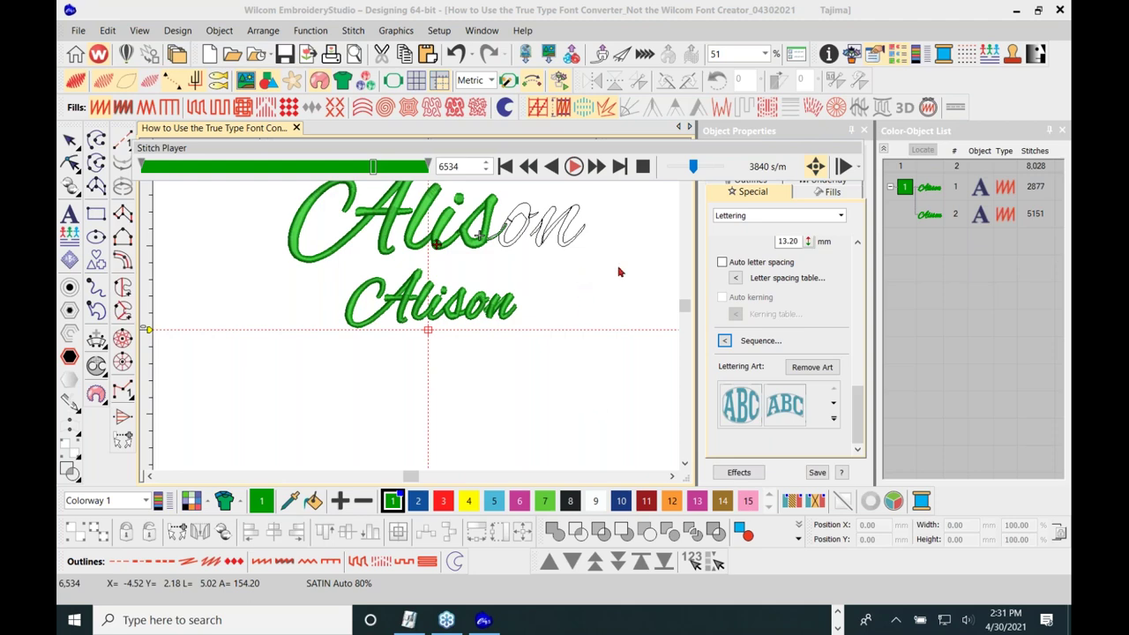
click(642, 166)
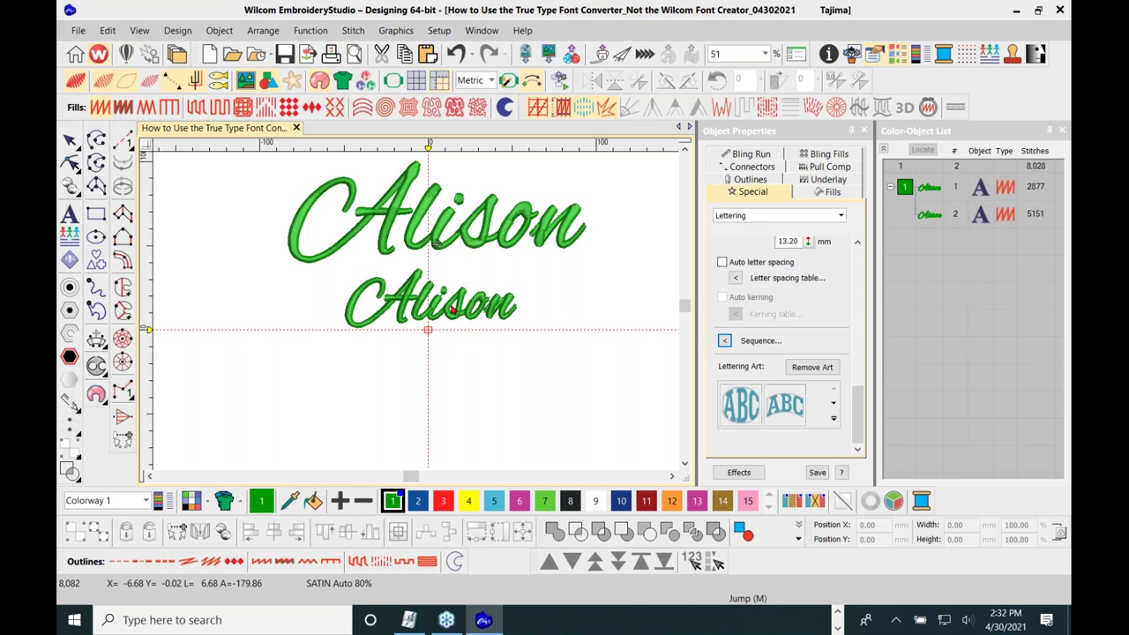
Try nudging the lowercase n of the smaller lettering left toward the o in reshape mode
scroll(417, 315, up, 2)
scroll(417, 316, up, 4)
scroll(417, 315, down, 1)
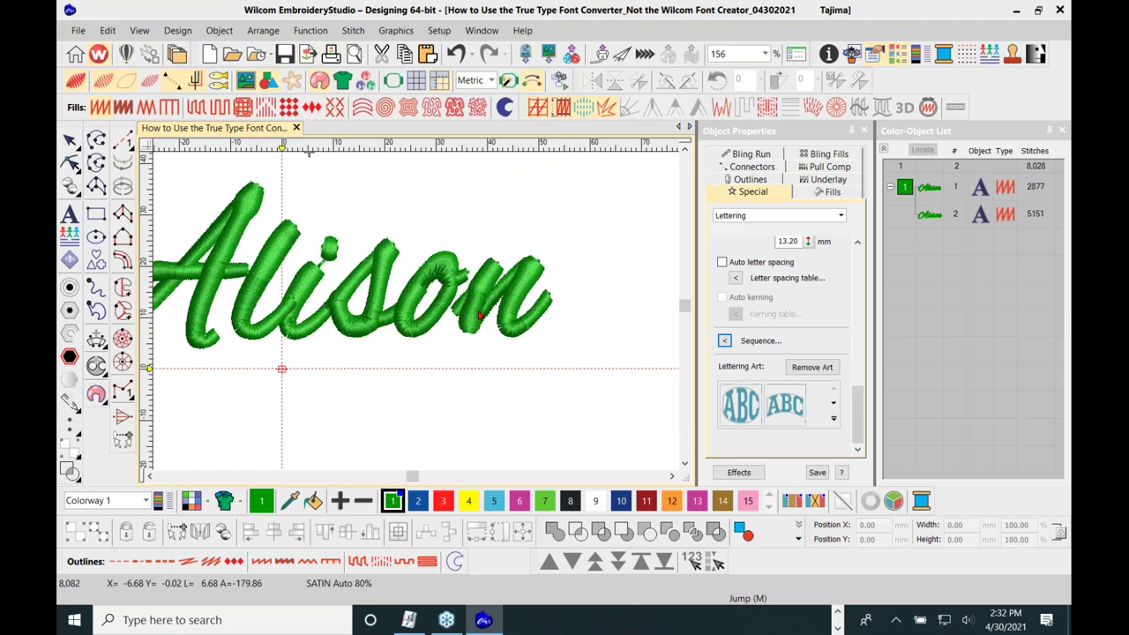
click(481, 315)
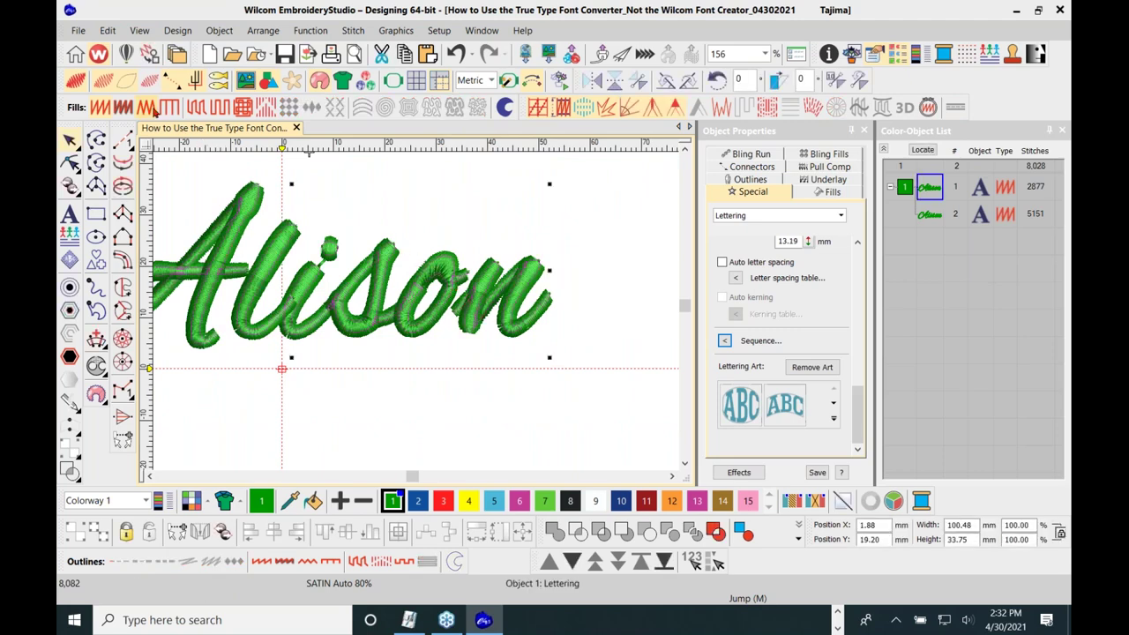
click(103, 80)
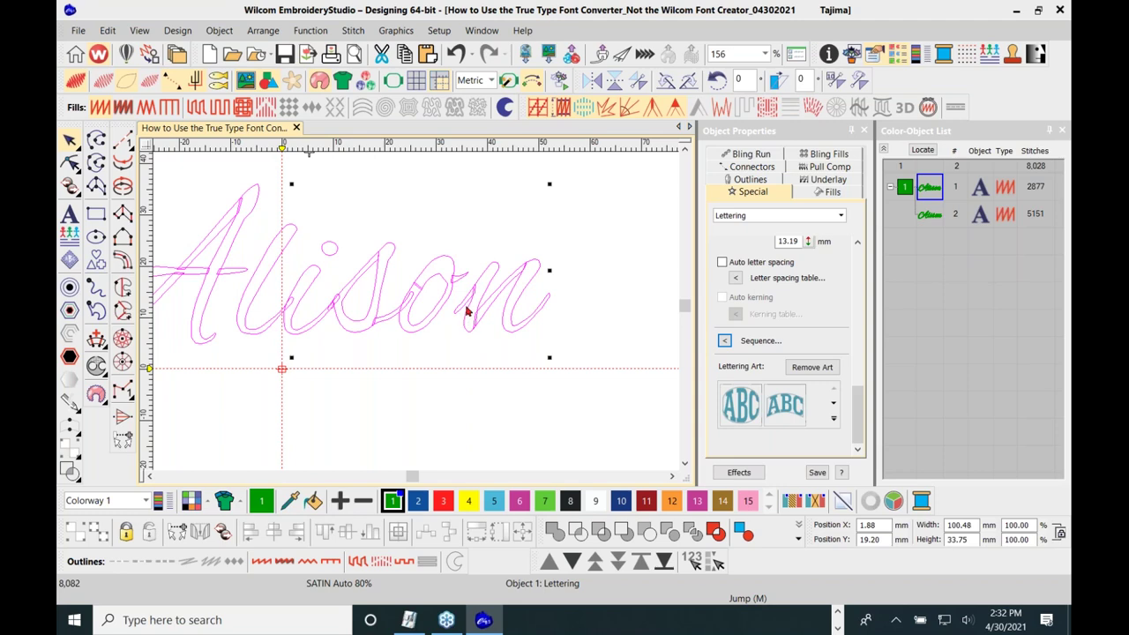
click(70, 163)
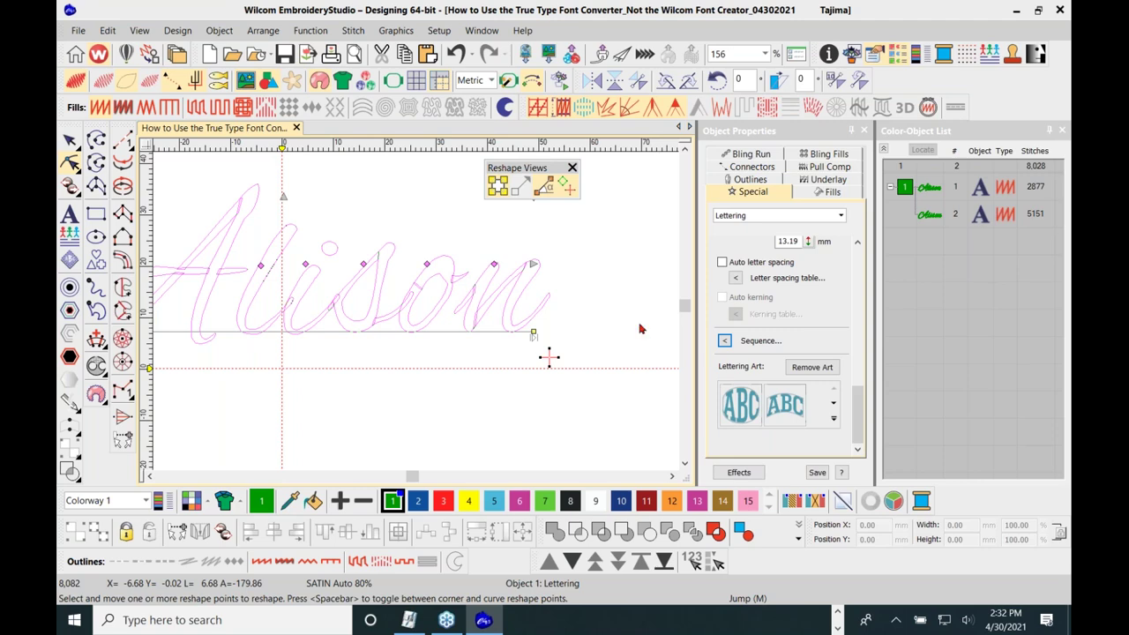
click(494, 264)
key(Left)
key(Left)
key(Left)
key(Left)
key(Left)
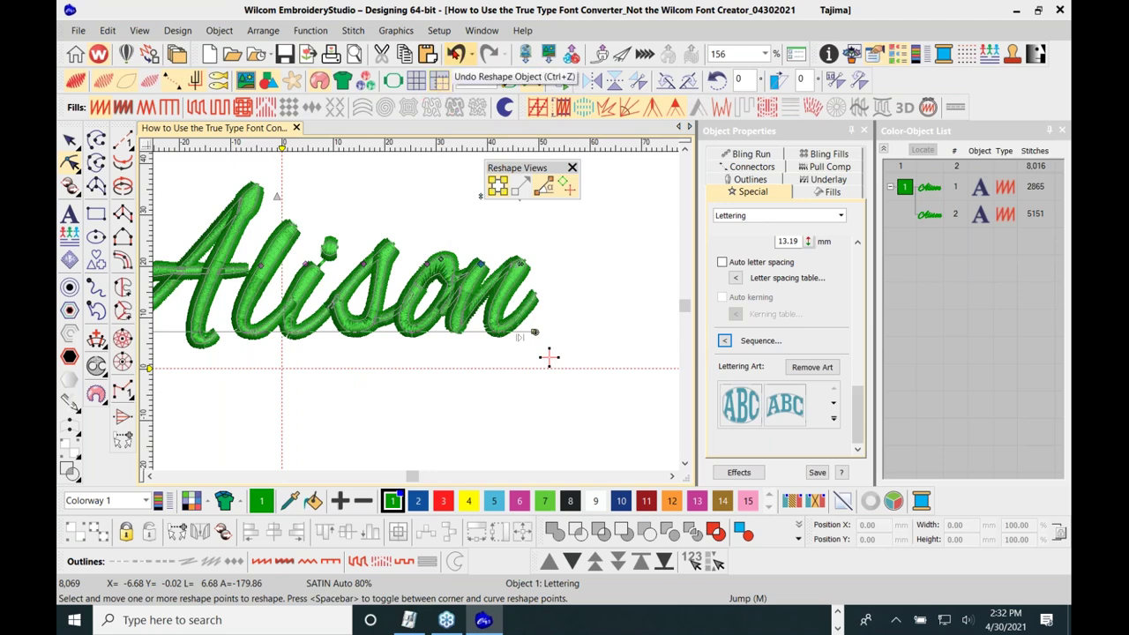
Undo the nudges made to the lowercase n in the smaller lettering
click(456, 54)
click(456, 53)
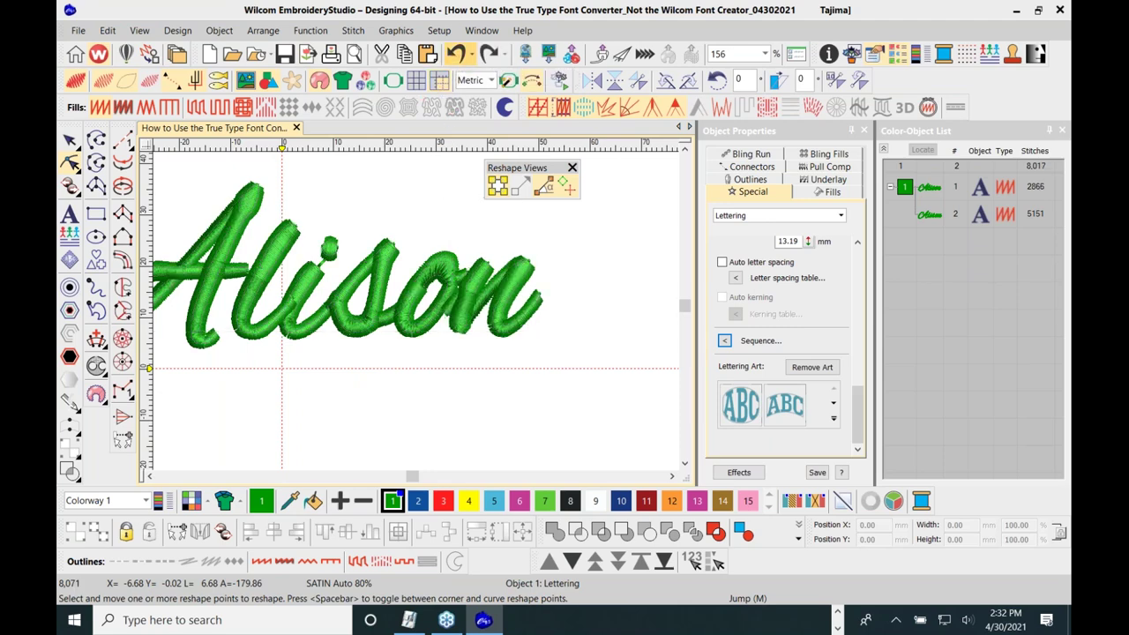
click(456, 54)
click(487, 54)
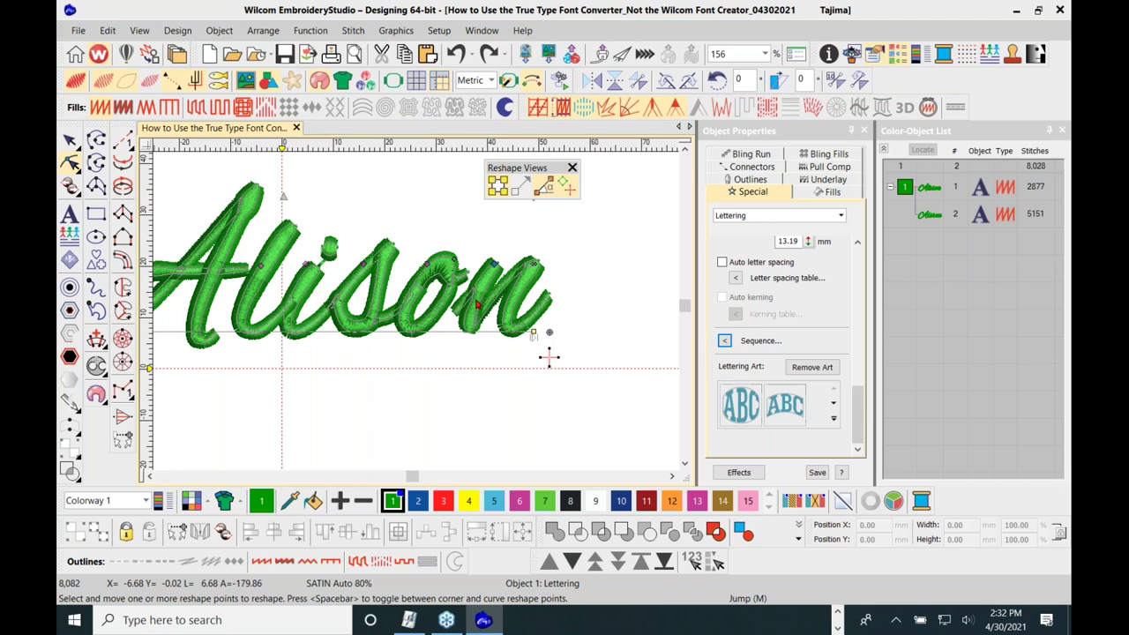
With stitches hidden, reshape the smaller lettering's n by moving its lead-in stroke's end points toward the o
scroll(548, 357, up, 4)
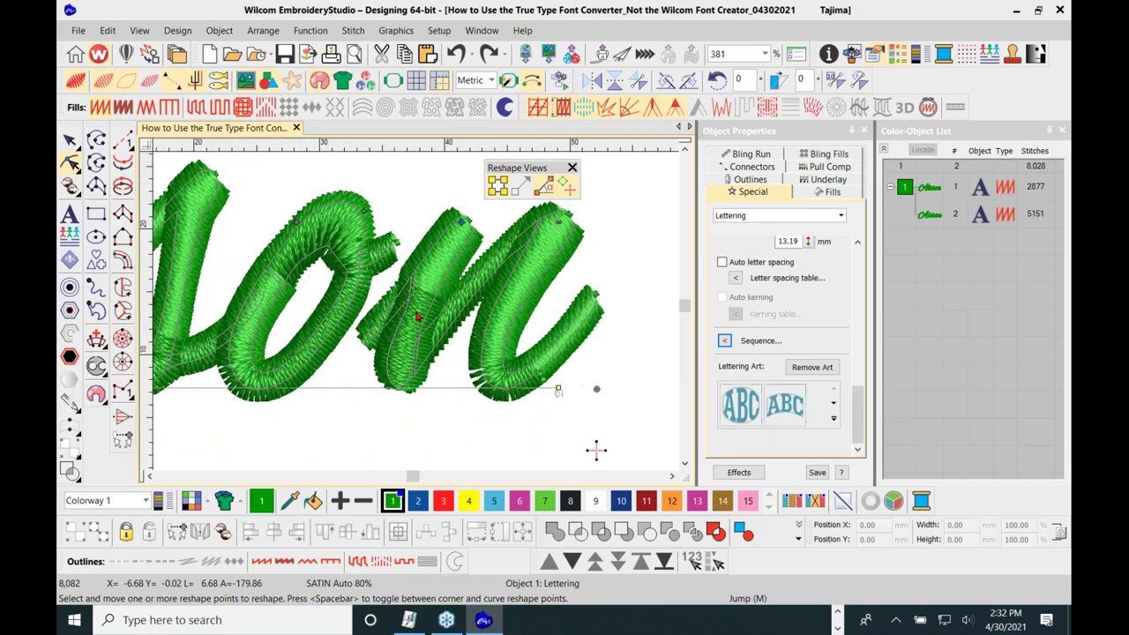
click(104, 81)
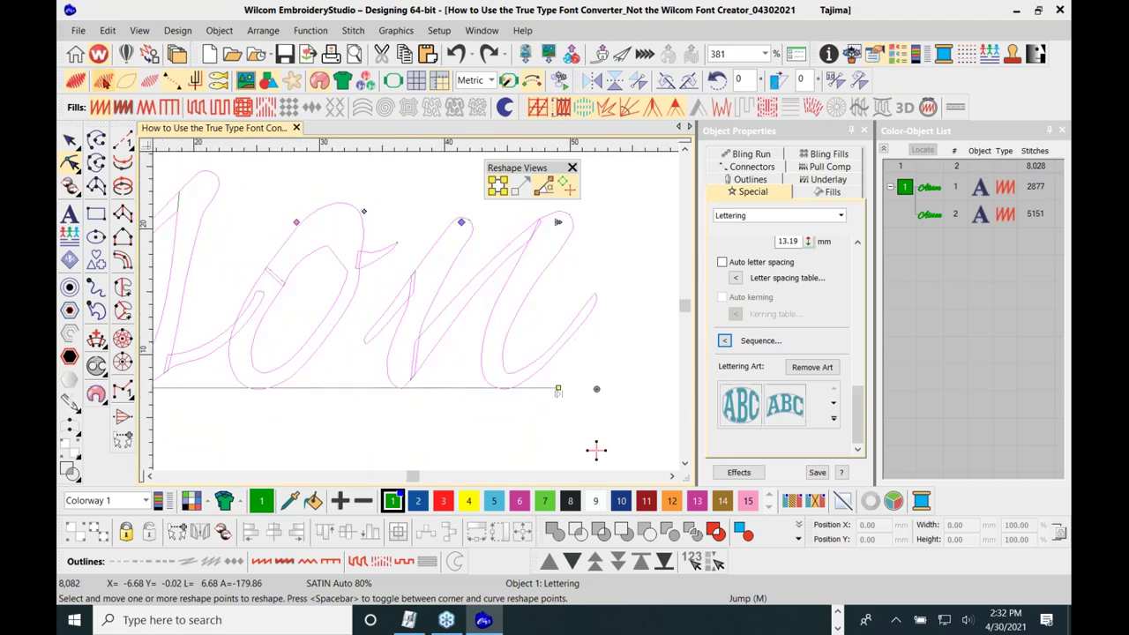
click(421, 265)
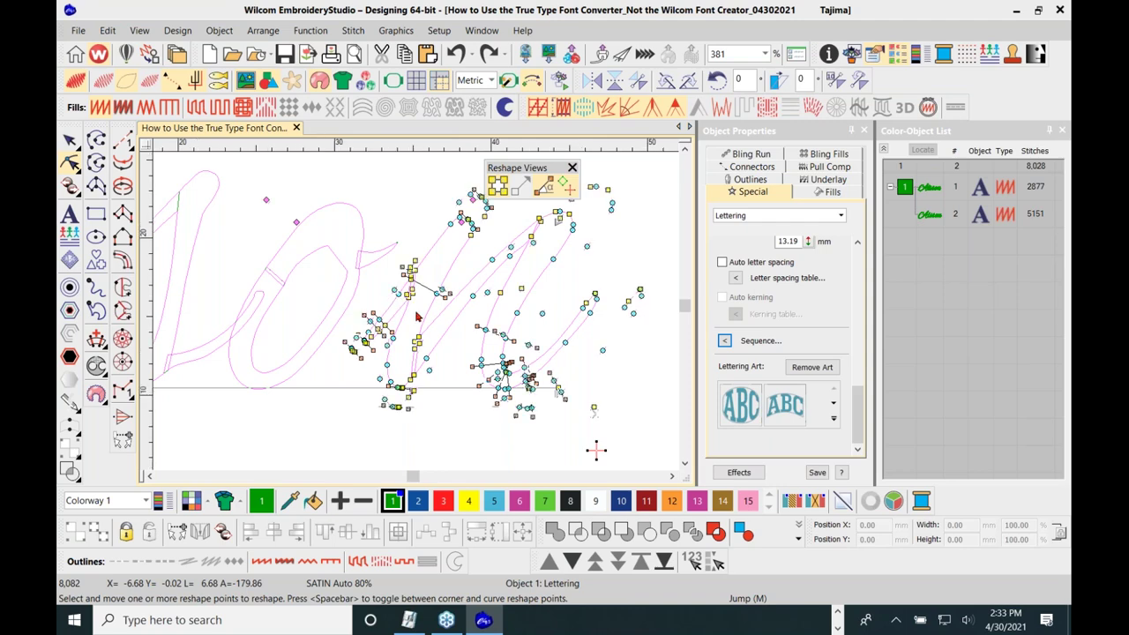
scroll(388, 294, up, 2)
scroll(402, 340, up, 1)
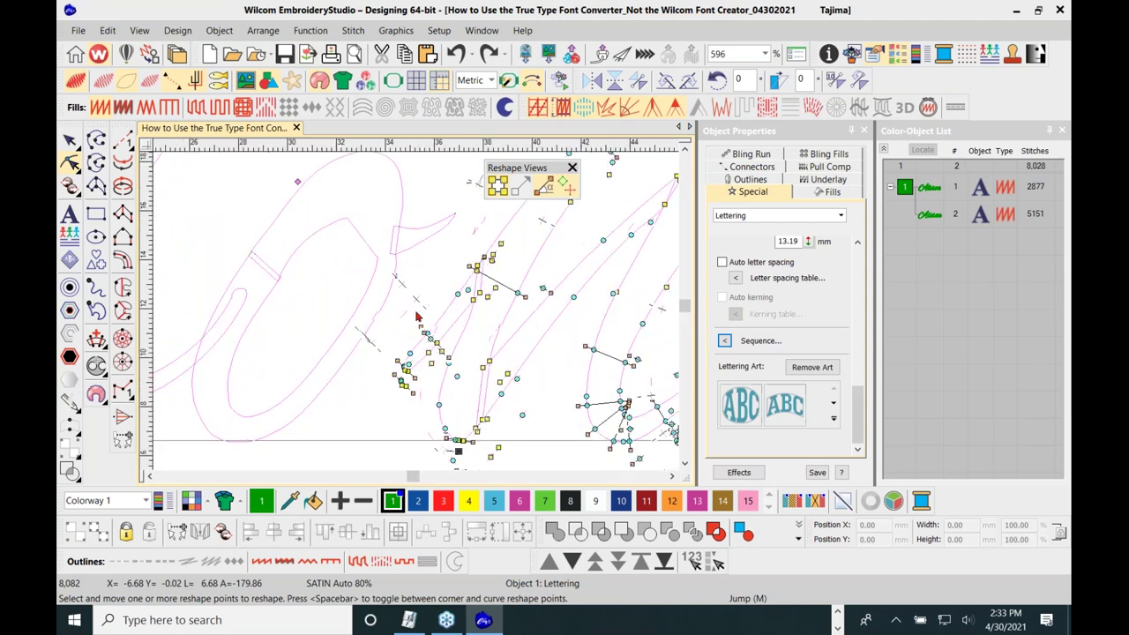
scroll(423, 335, up, 2)
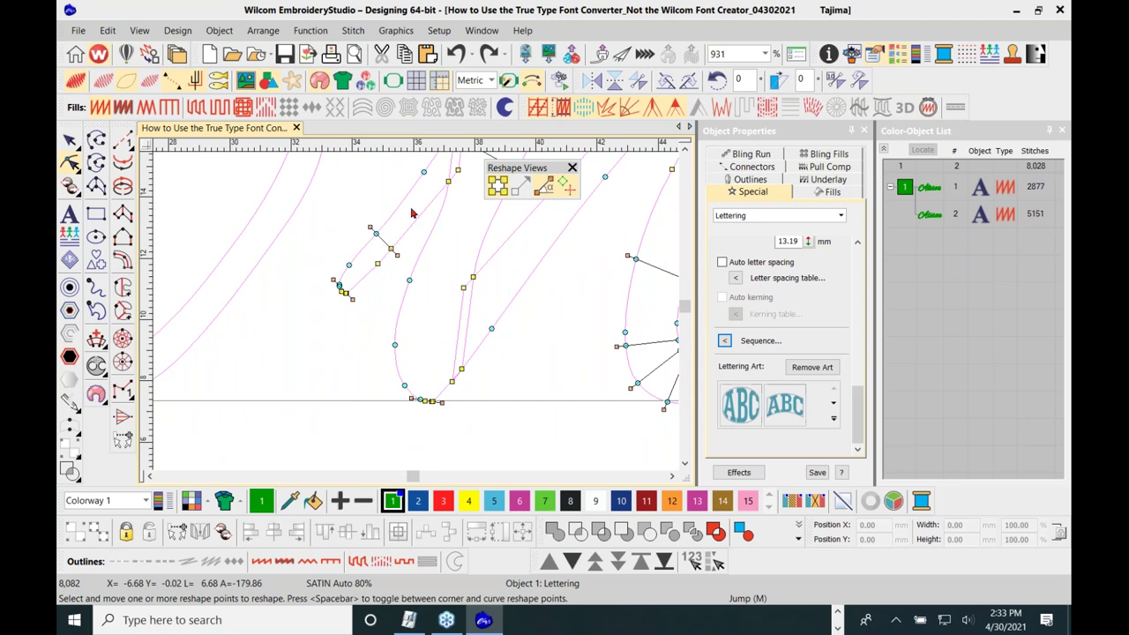
scroll(402, 236, down, 1)
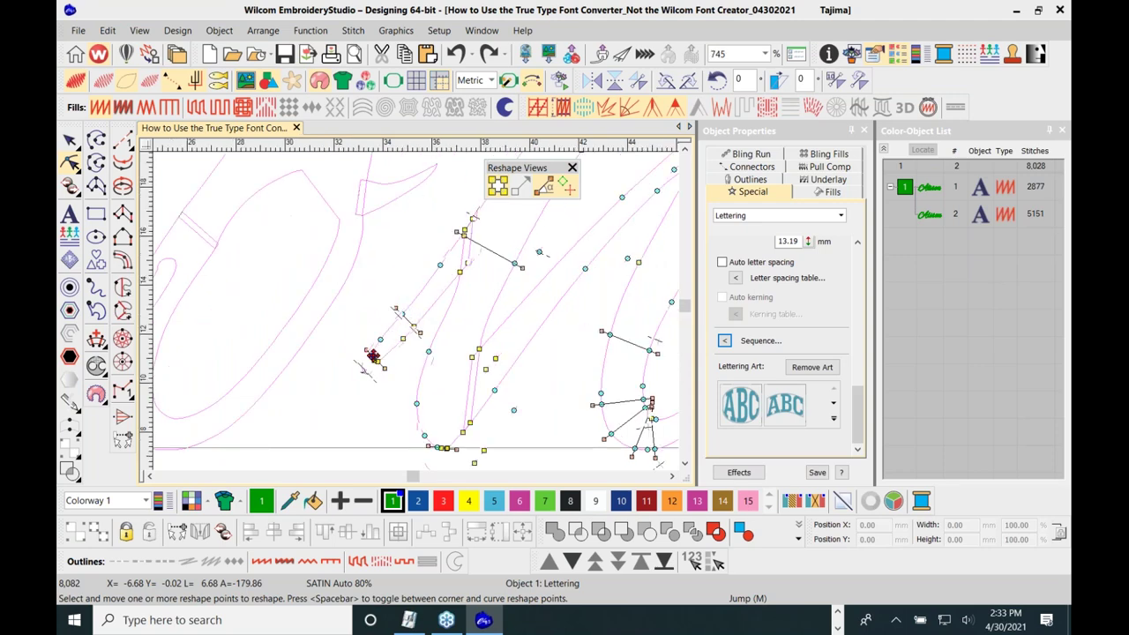
scroll(369, 357, up, 3)
drag(481, 242, 455, 204)
drag(479, 244, 435, 239)
scroll(445, 321, down, 1)
drag(431, 325, 430, 290)
Extend the tip of the n's lead-in stroke closer to the o and delete its end stitch angle
scroll(416, 316, down, 2)
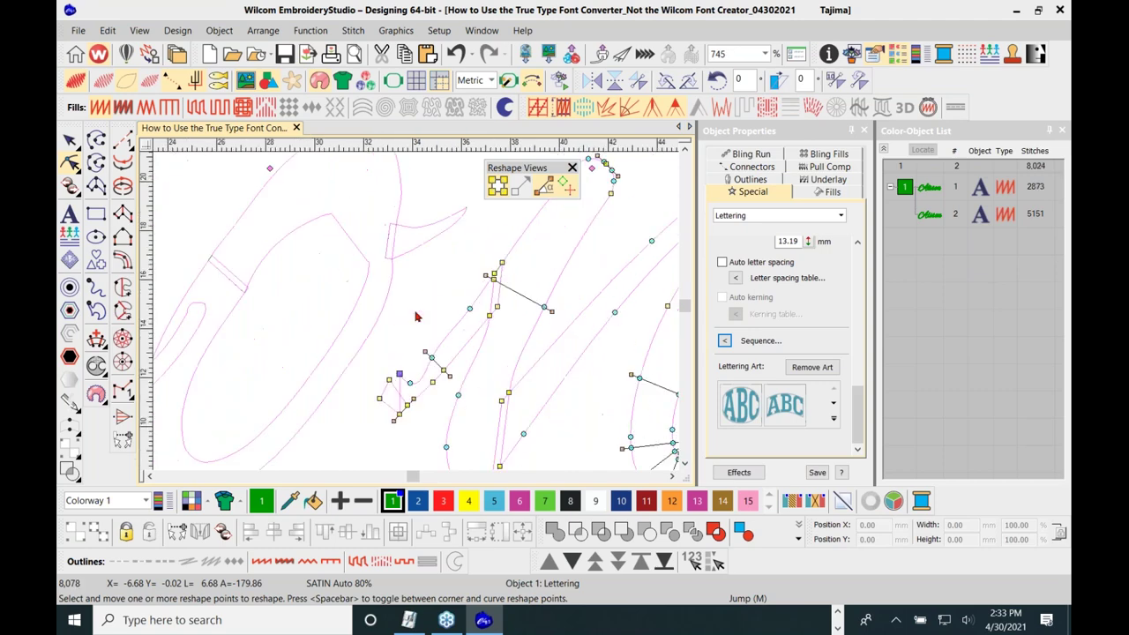
mouse_move(389, 379)
mouse_down()
mouse_move(364, 407)
mouse_move(371, 384)
mouse_move(366, 410)
mouse_move(378, 373)
mouse_move(371, 378)
mouse_up()
scroll(371, 378, up, 2)
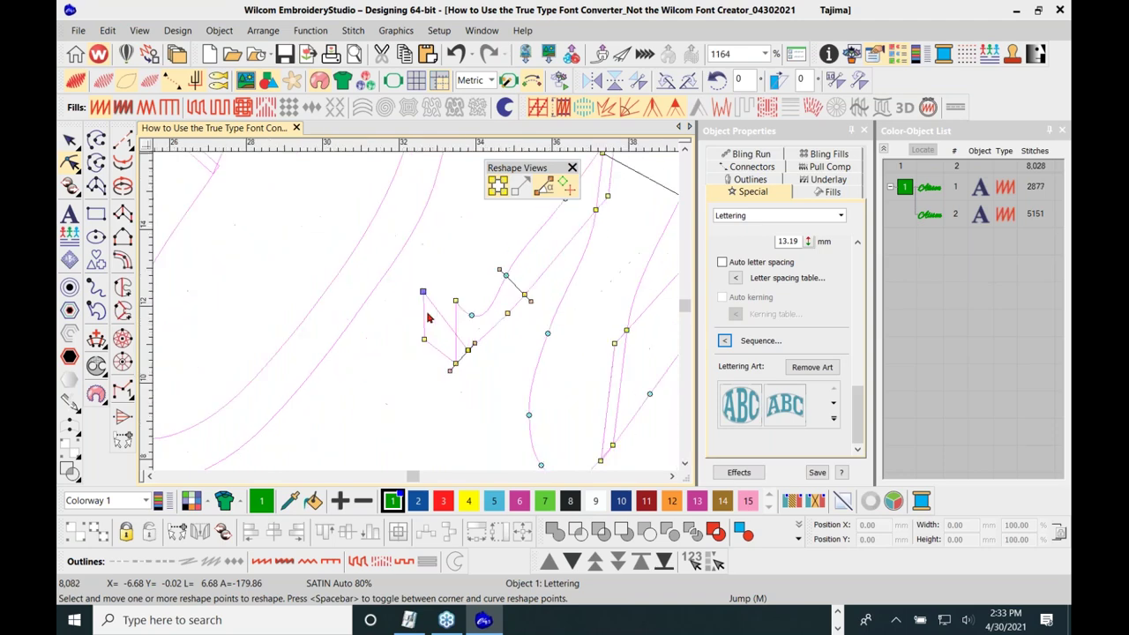
click(474, 344)
mouse_move(477, 352)
mouse_down()
mouse_move(441, 340)
mouse_move(475, 344)
mouse_up()
key(Delete)
drag(457, 371, 447, 271)
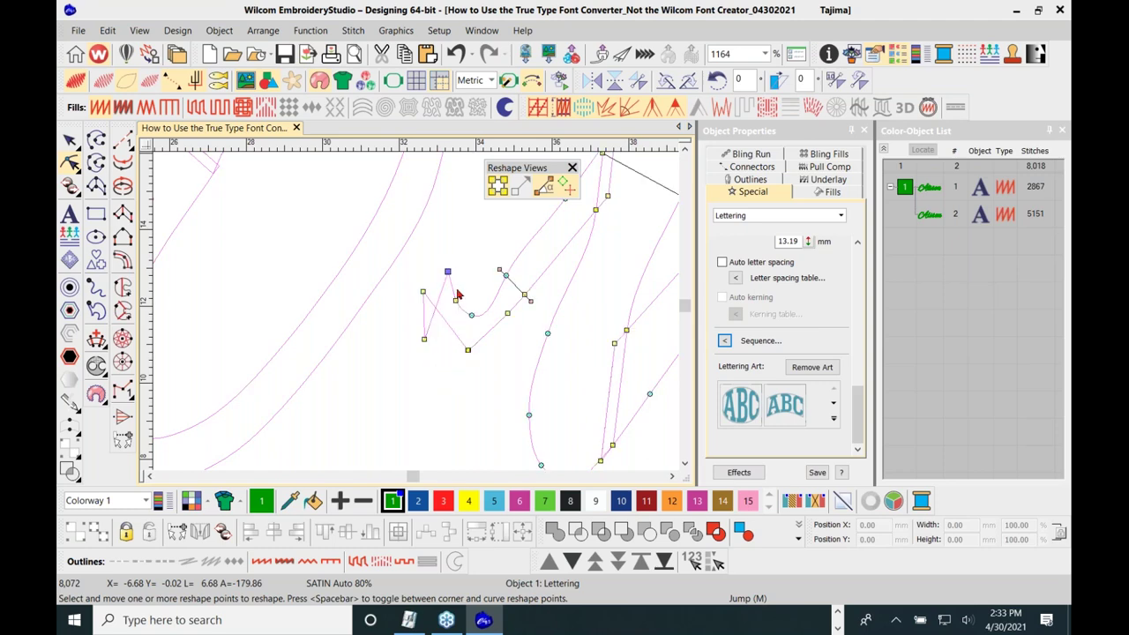
With stitches shown, round the n's lead-in stroke into a curved hook meeting the o, and finish reshaping
click(103, 80)
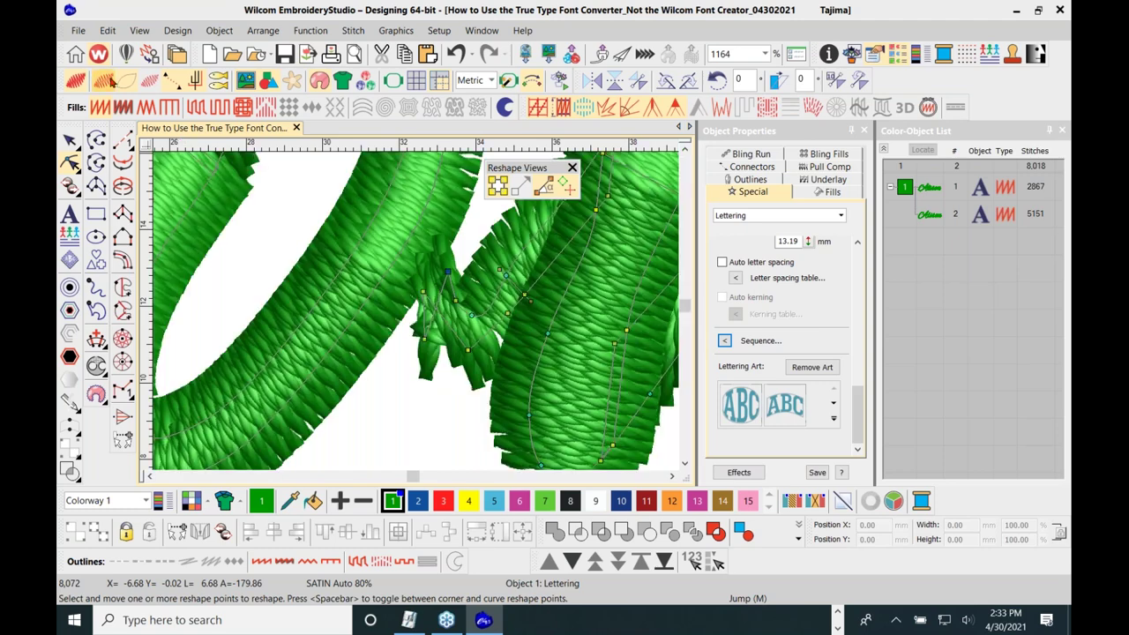
drag(447, 272, 440, 241)
drag(468, 316, 465, 298)
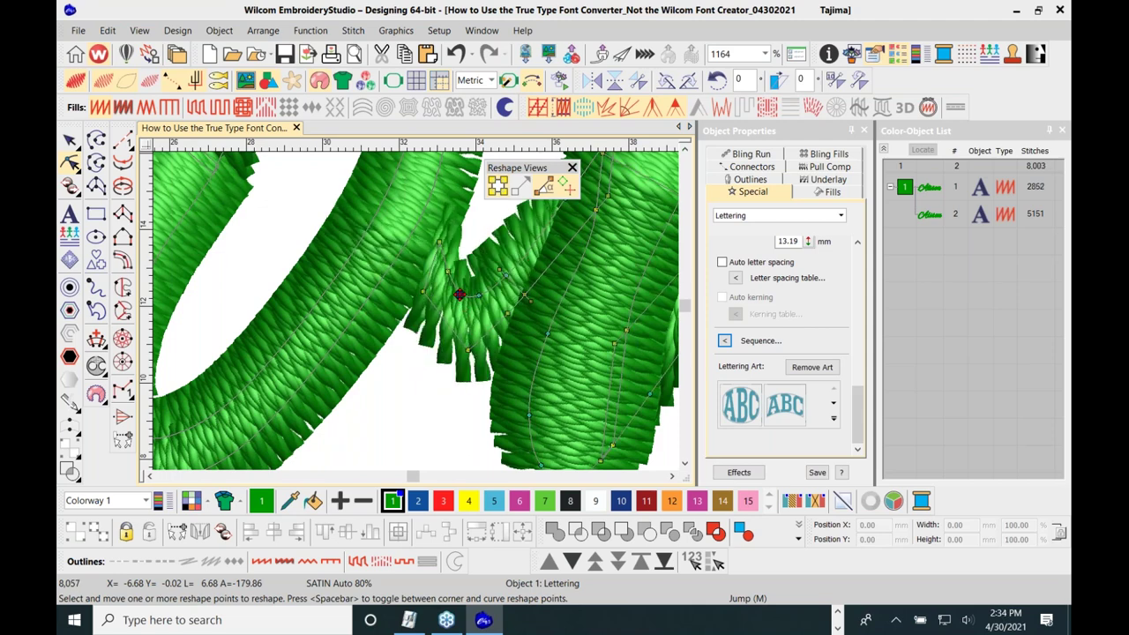
mouse_move(488, 343)
mouse_down()
mouse_move(450, 346)
mouse_move(468, 333)
mouse_up()
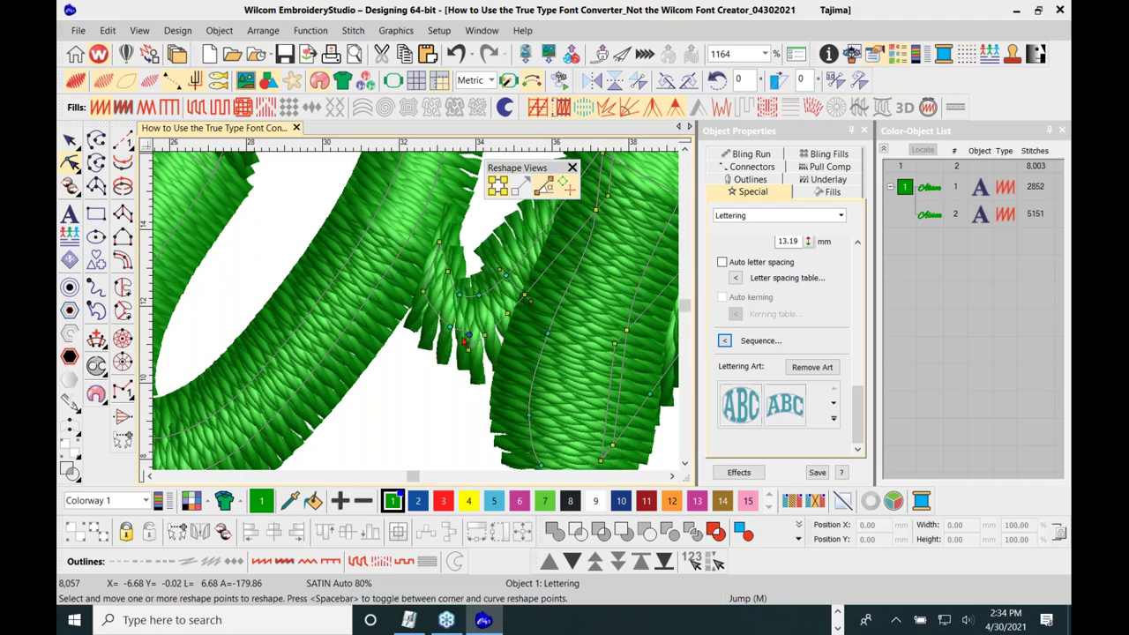
click(447, 270)
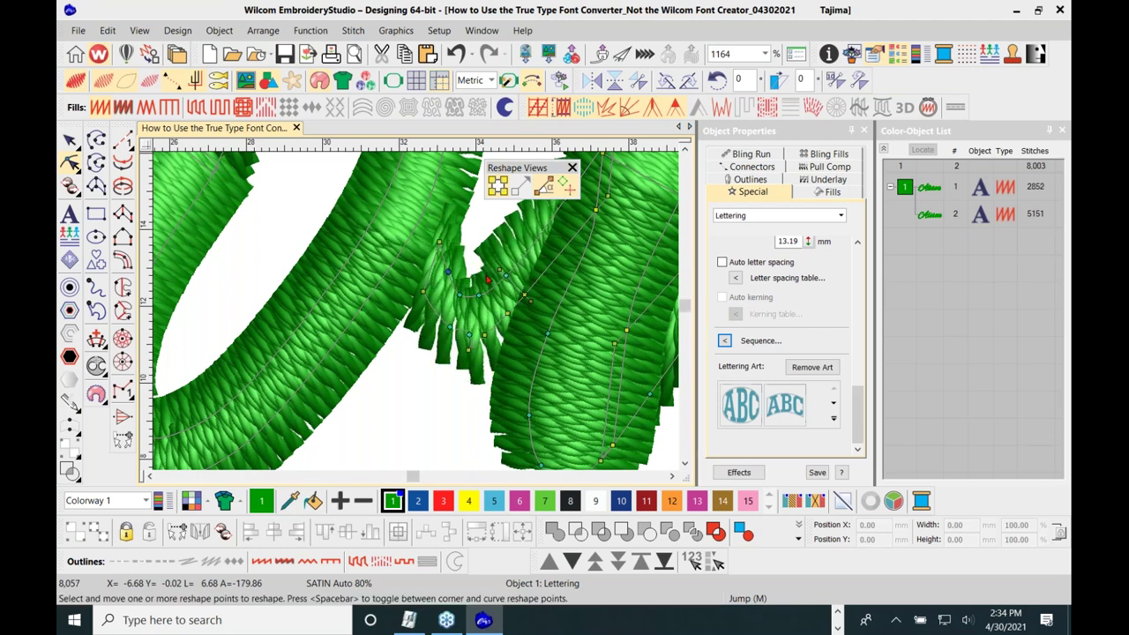
drag(503, 276, 520, 252)
scroll(520, 252, down, 2)
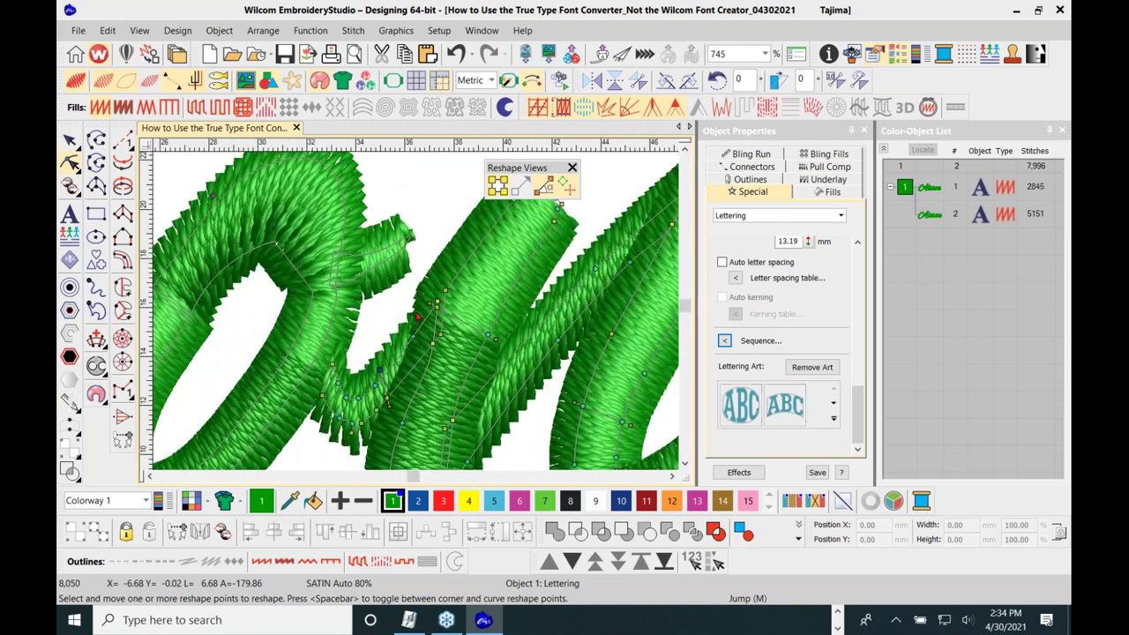
click(71, 140)
scroll(454, 343, down, 4)
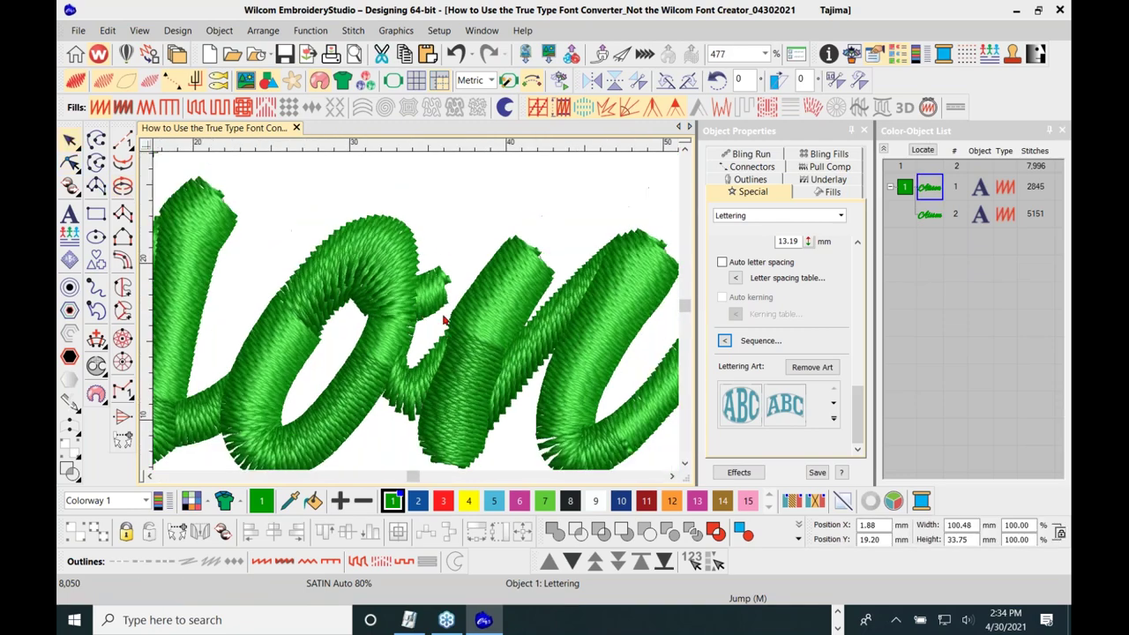
click(596, 337)
scroll(418, 314, up, 1)
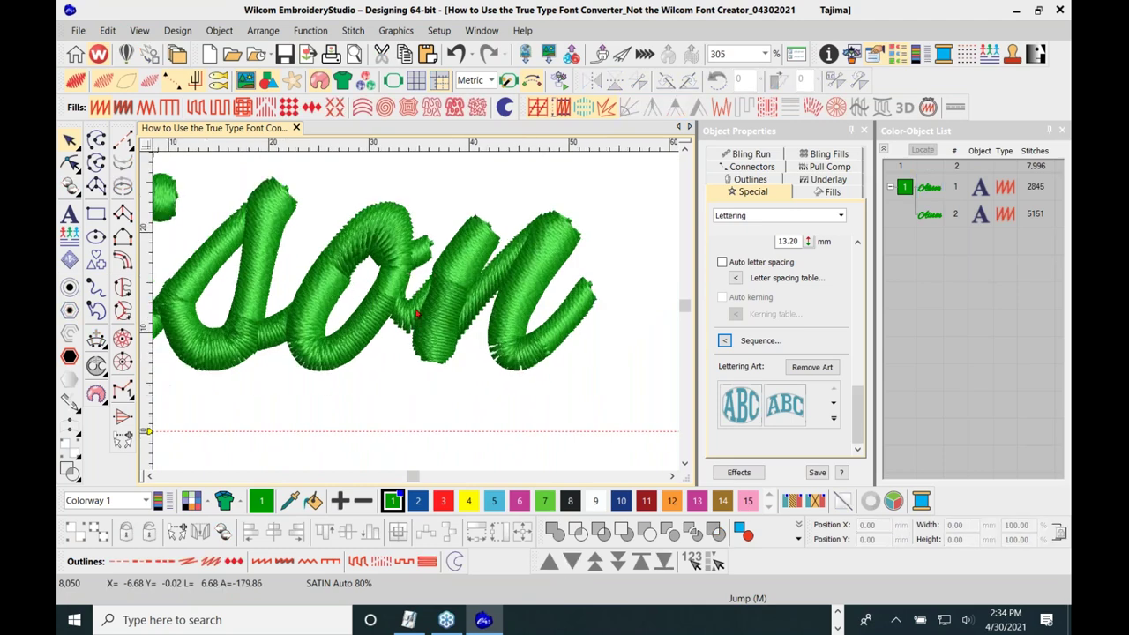
Reshape the smaller lettering's o with stitches hidden, deleting all outline points of its short exit tail
click(423, 261)
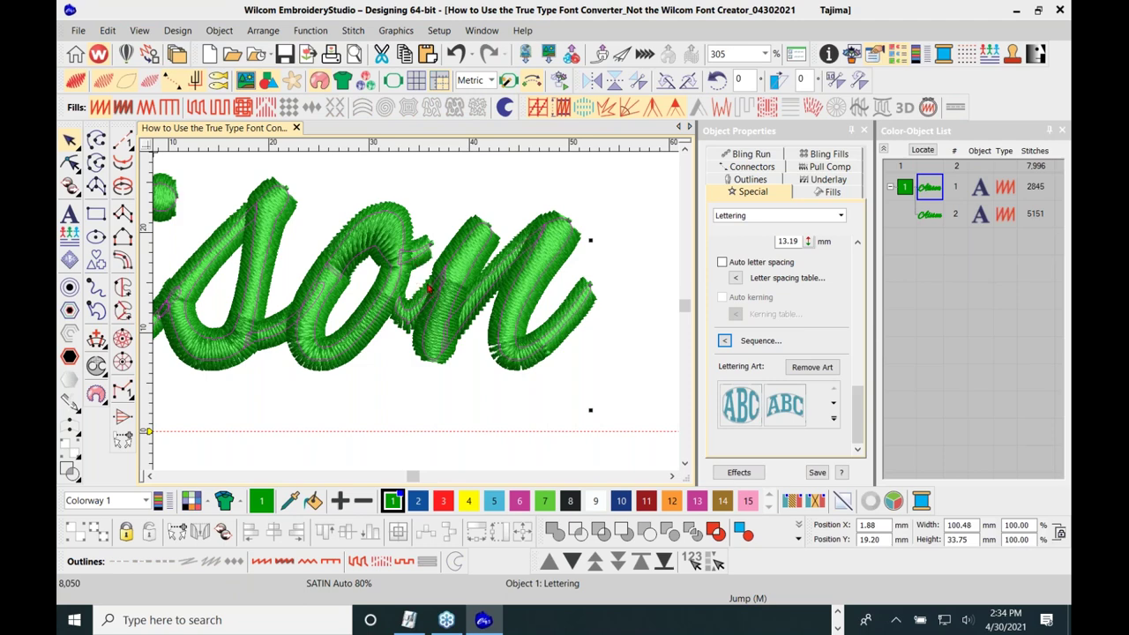
click(70, 163)
scroll(590, 409, up, 3)
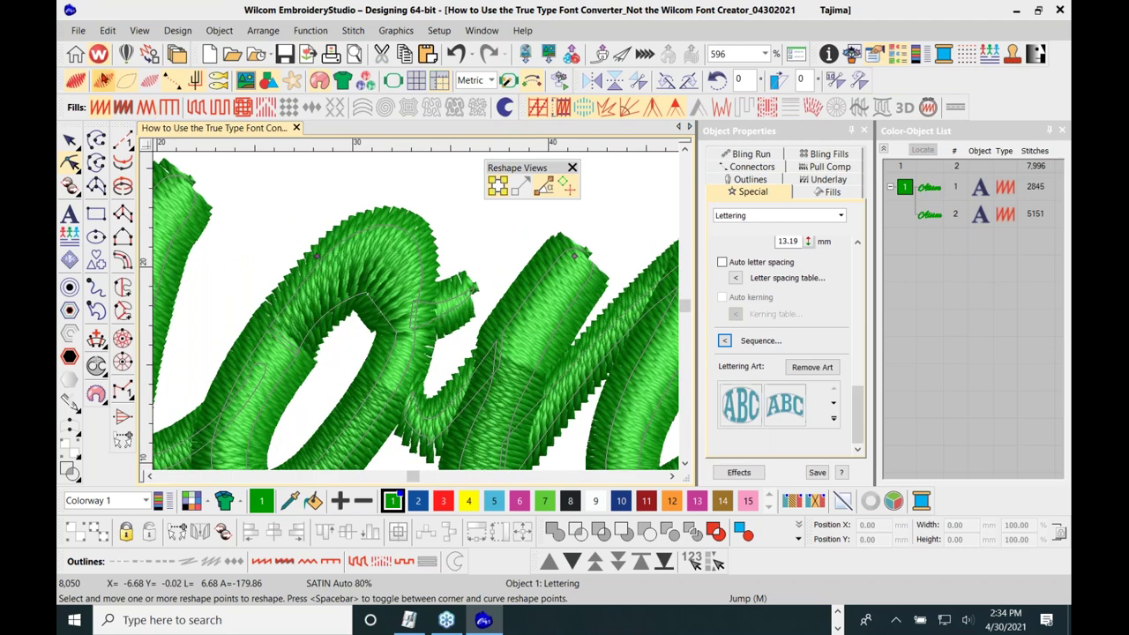
click(104, 80)
click(434, 324)
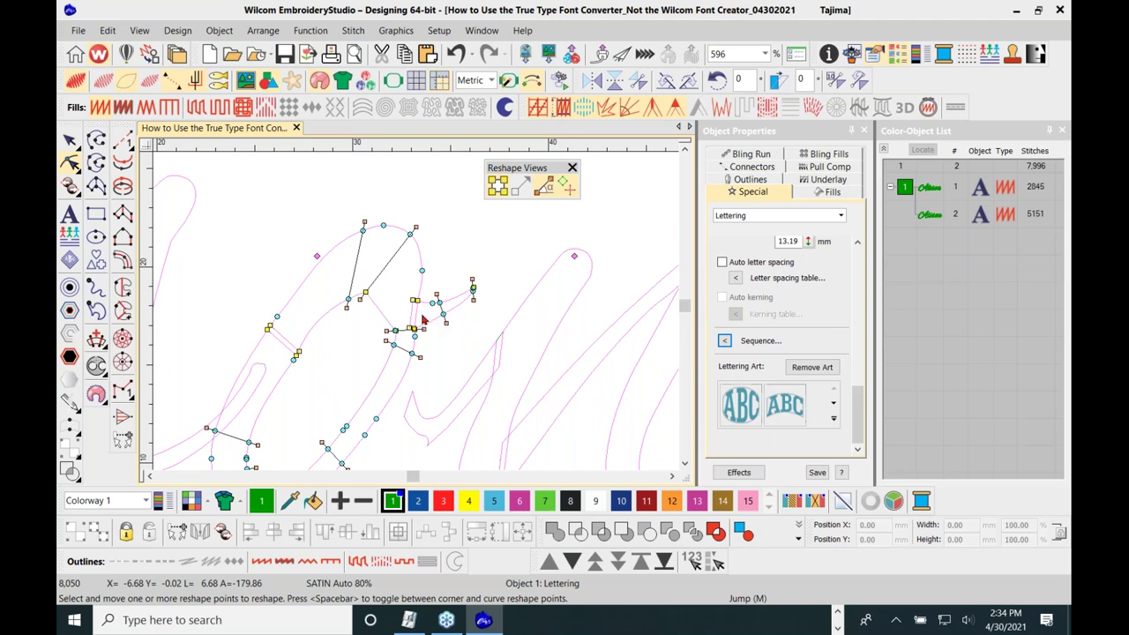
scroll(424, 322, up, 2)
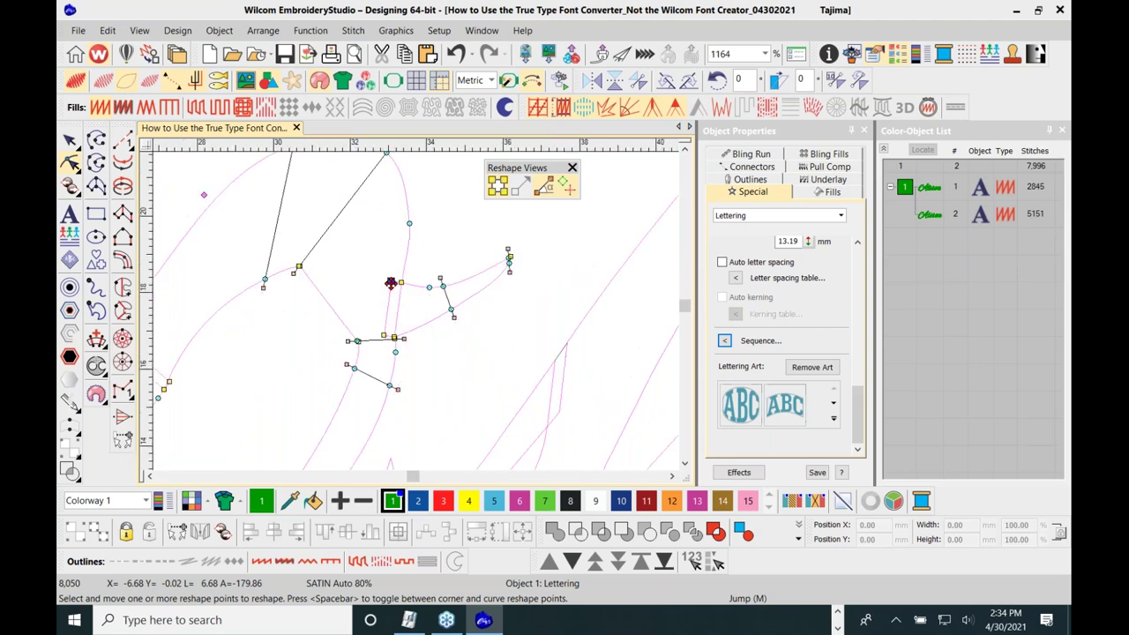
key(Delete)
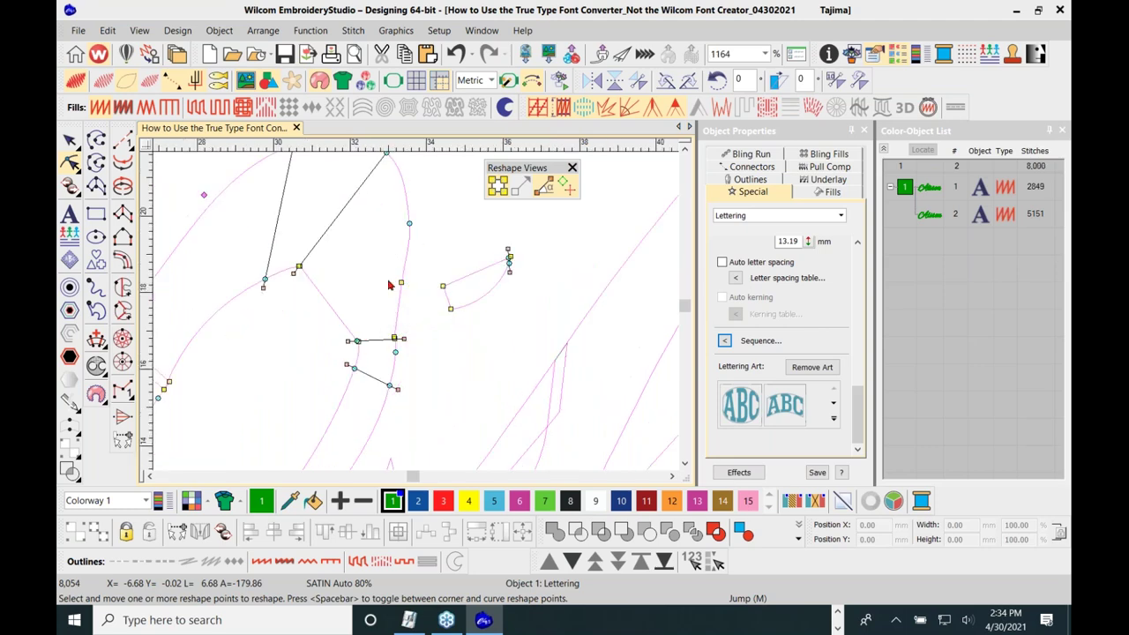
click(442, 286)
key(Delete)
drag(472, 243, 545, 281)
key(Delete)
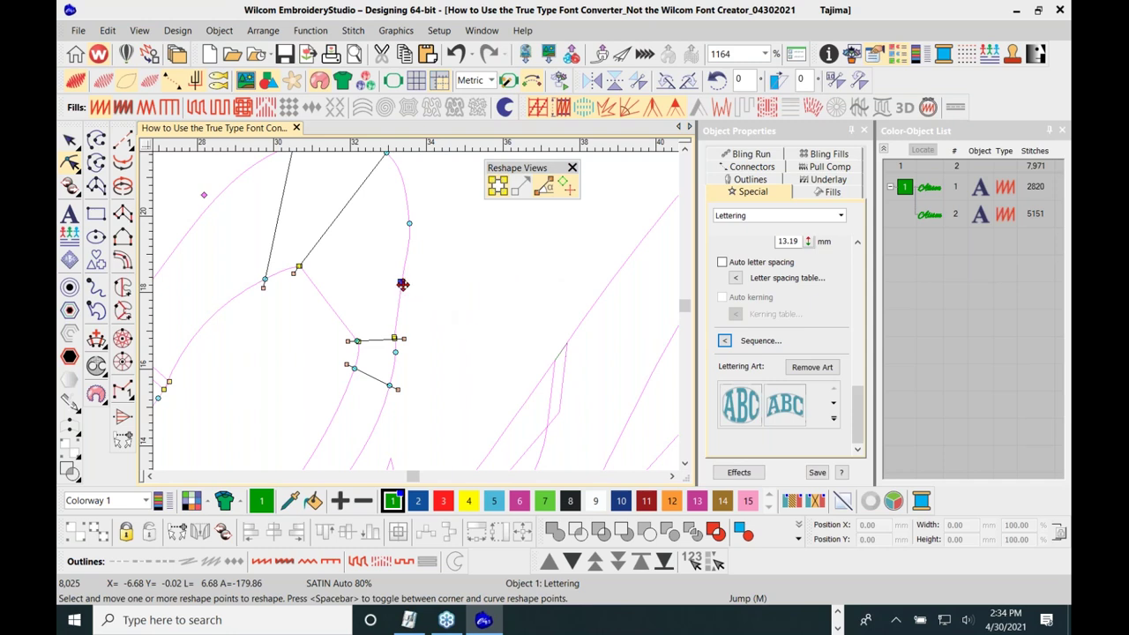
Smooth the o's outer edge where the tail was, round its inner corner with a curve point, and realign the adjacent stitch angles
click(392, 338)
drag(401, 282, 408, 282)
drag(395, 338, 401, 326)
click(356, 341)
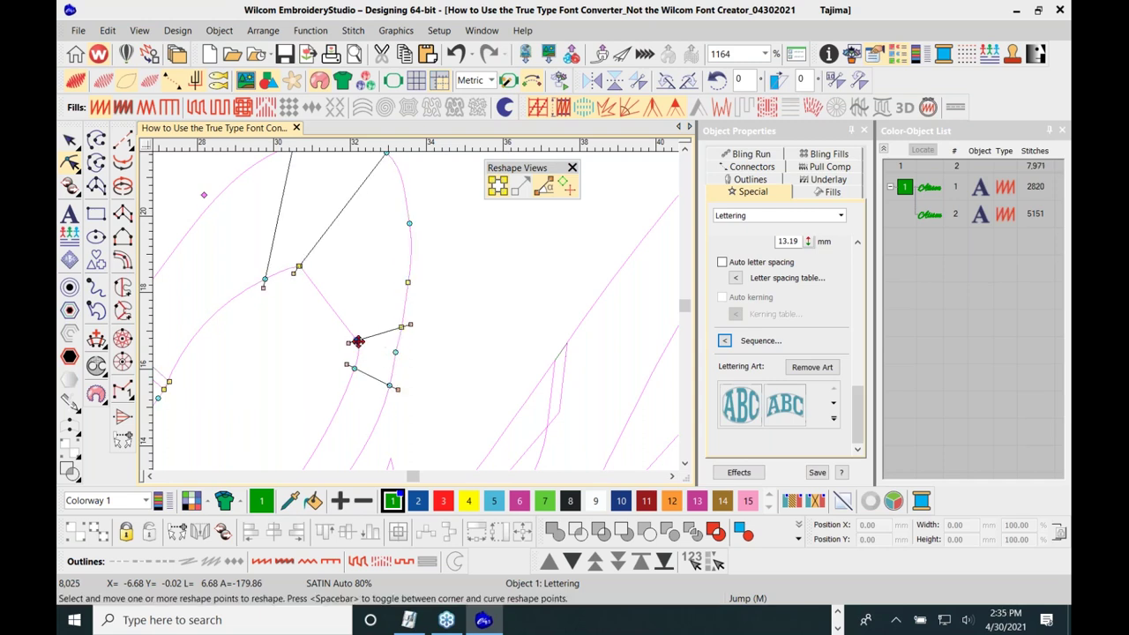
key(space)
drag(331, 310, 338, 292)
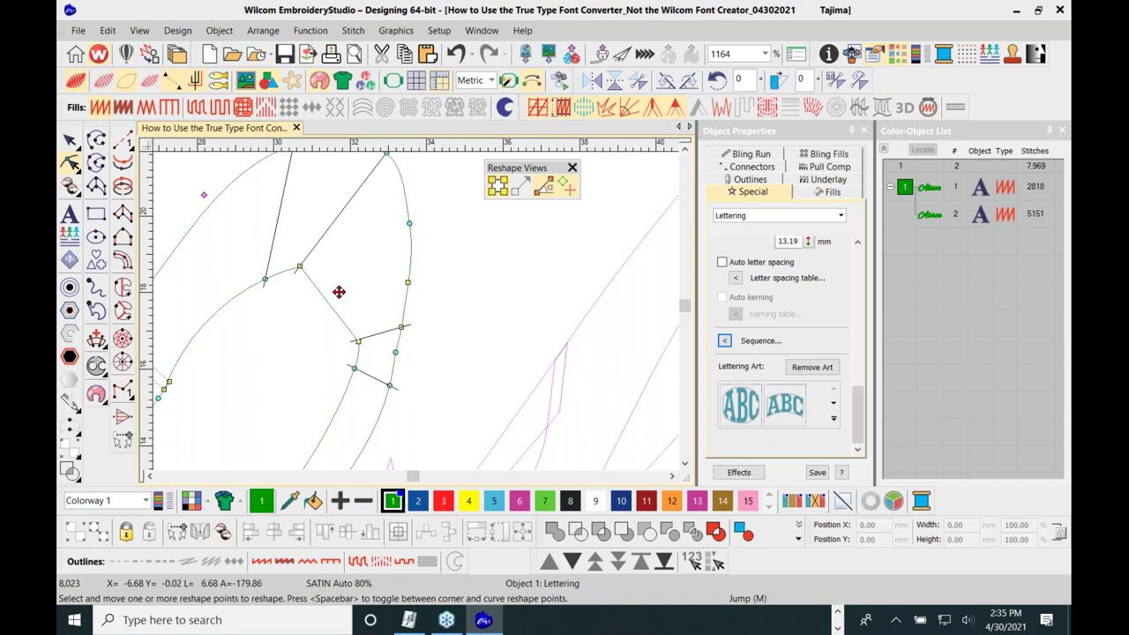
click(395, 352)
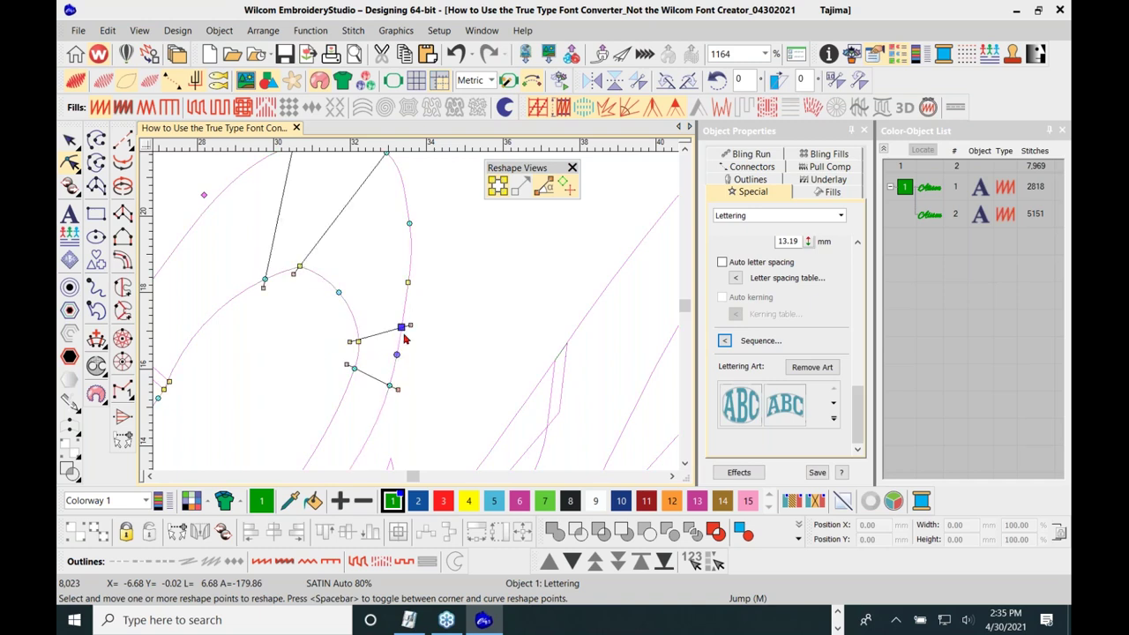
drag(358, 341, 359, 335)
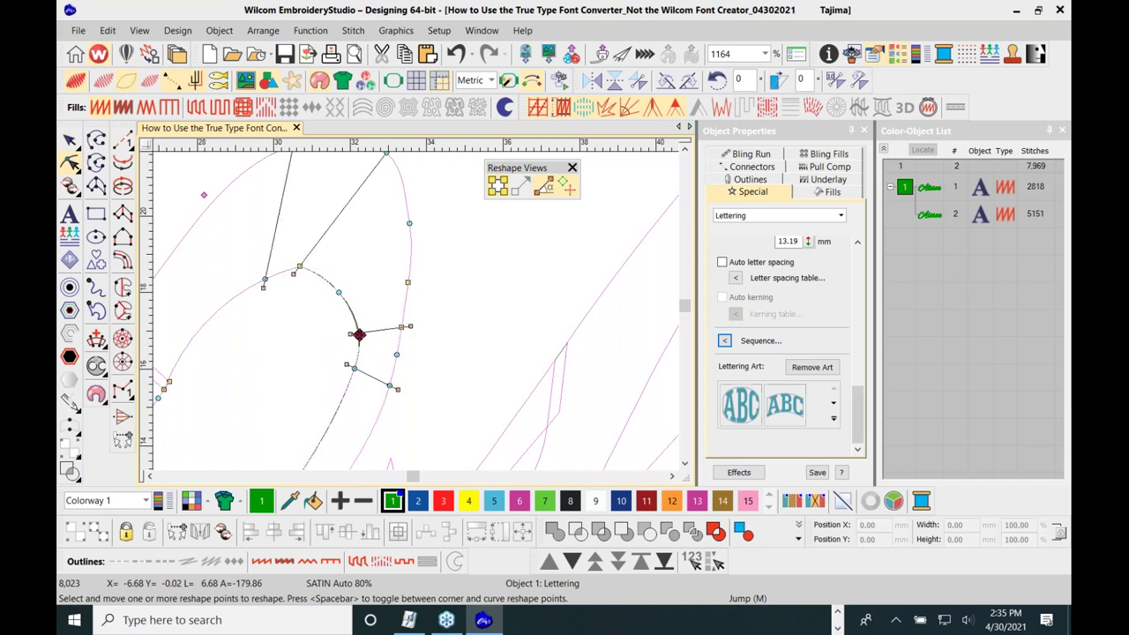
drag(300, 268, 305, 298)
Add stitch angles across the o's upper-left shoulder and the right side of its top curve
scroll(418, 317, down, 2)
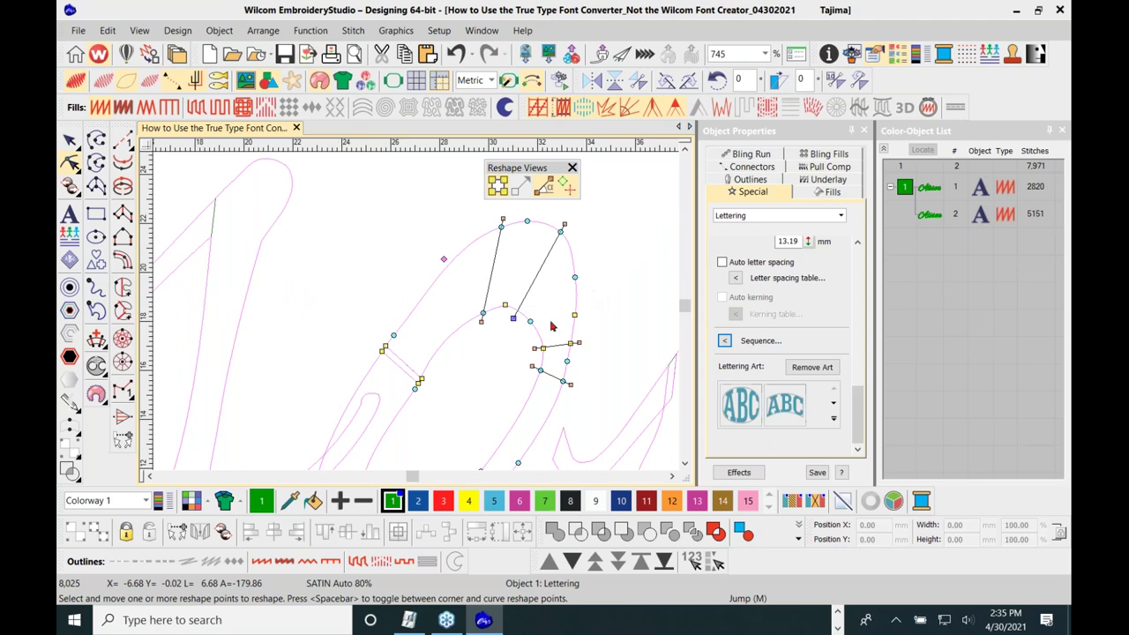
ctrl+click(456, 336)
drag(452, 252, 441, 262)
ctrl+click(582, 291)
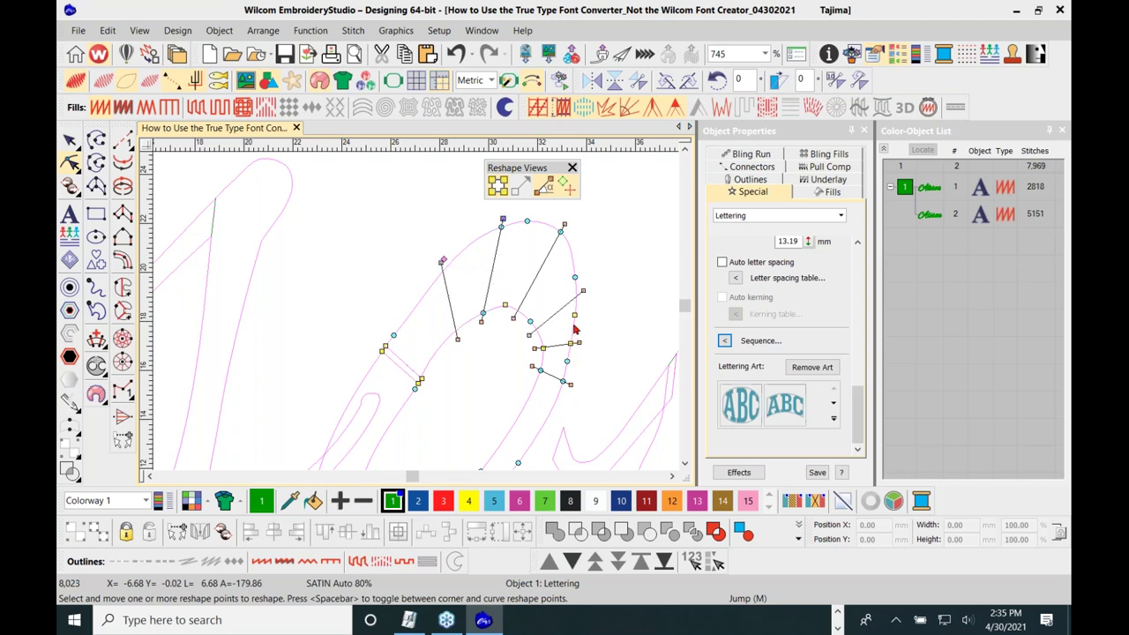
Convert the corner points on the o's inner top edge to curve points and add two curve points along its upper-left inner edge
scroll(295, 293, up, 2)
key(c)
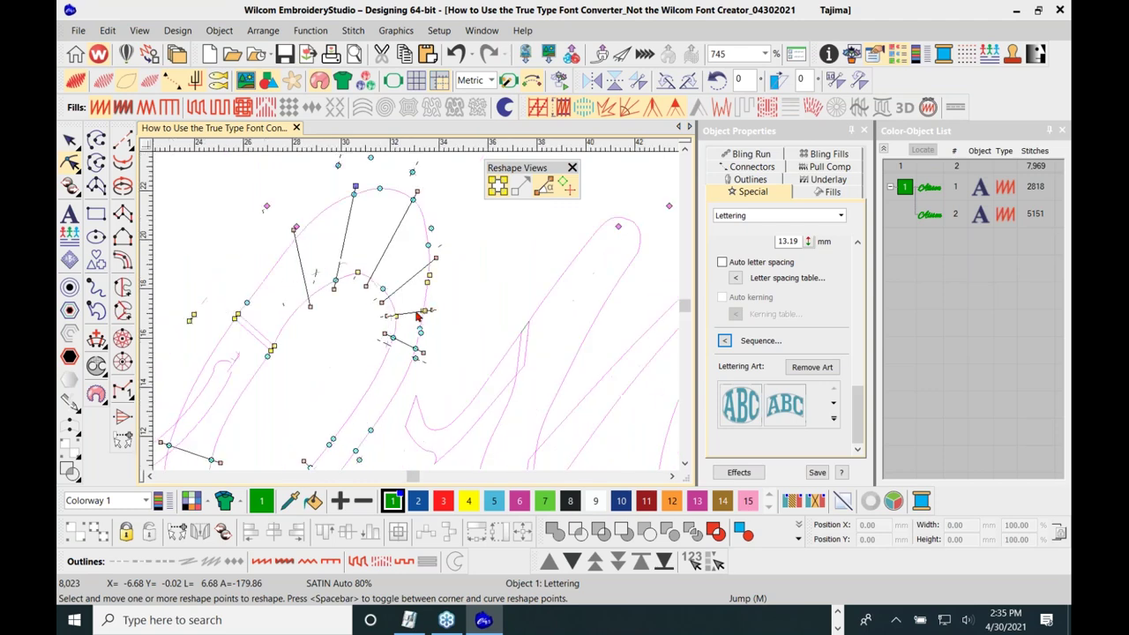
click(433, 266)
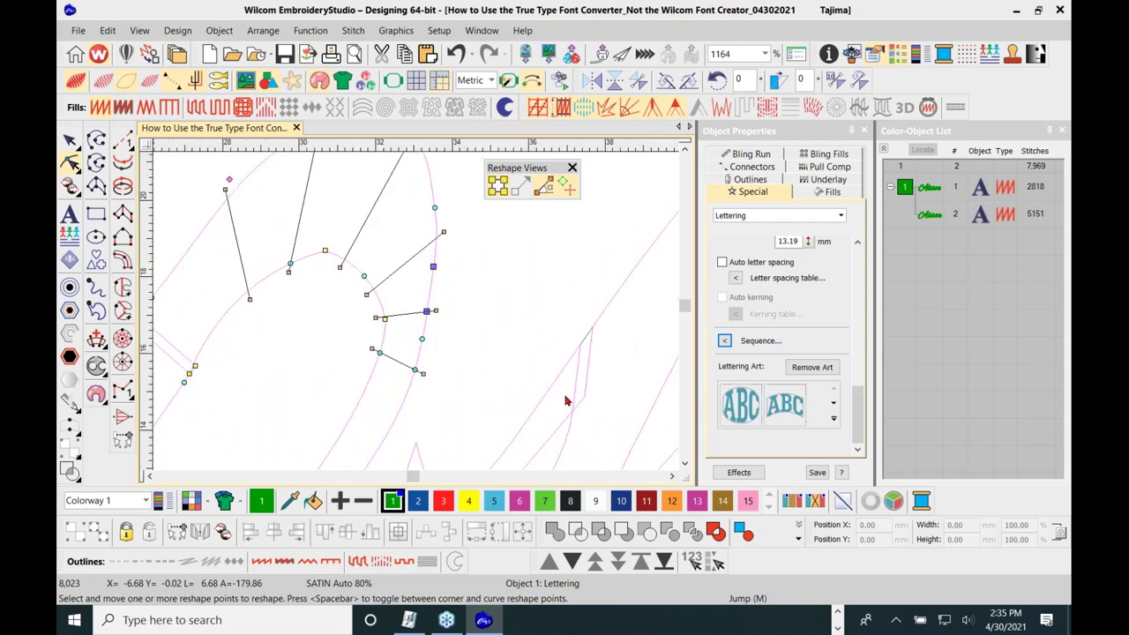
key(space)
key(space)
click(383, 320)
click(325, 251)
key(space)
right_click(234, 315)
right_click(270, 279)
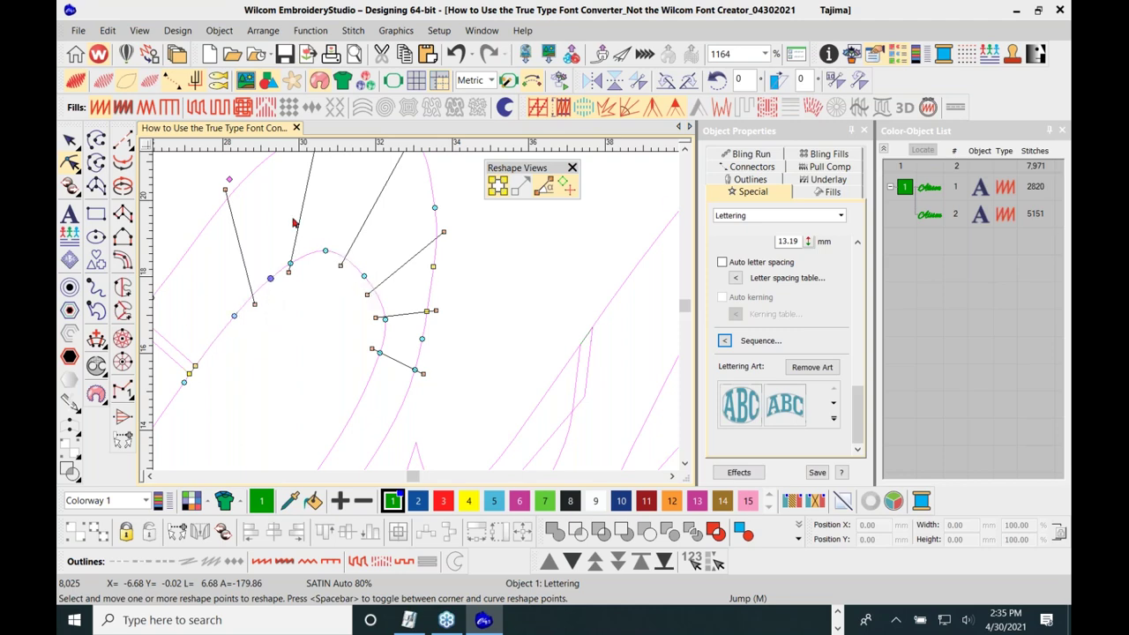
Raise the tip of the n's lead-in hook to the o's edge and add and adjust stitch angles across the hook
scroll(418, 312, down, 4)
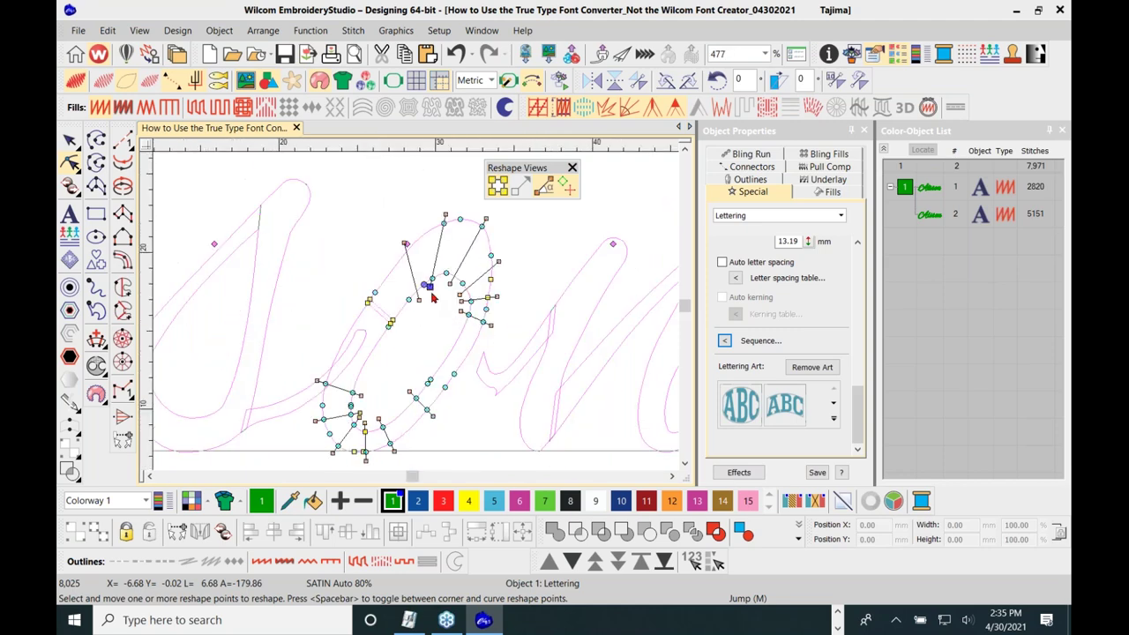
scroll(474, 346, down, 2)
scroll(400, 309, up, 4)
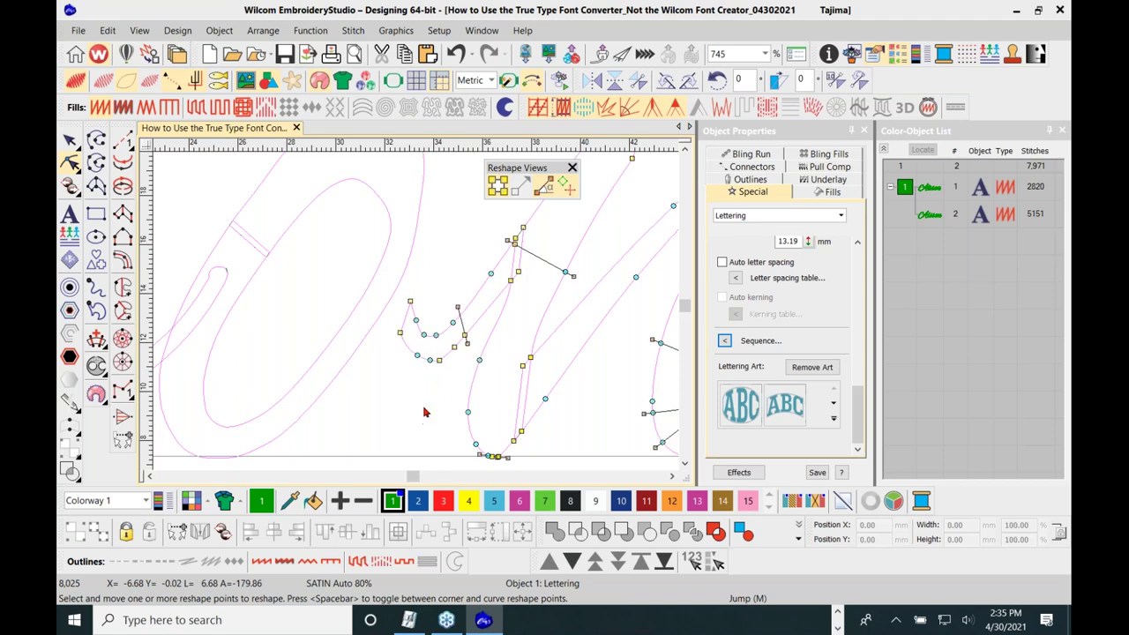
mouse_move(400, 330)
mouse_down()
mouse_move(385, 314)
mouse_move(400, 286)
mouse_up()
click(415, 320)
click(415, 307)
click(429, 358)
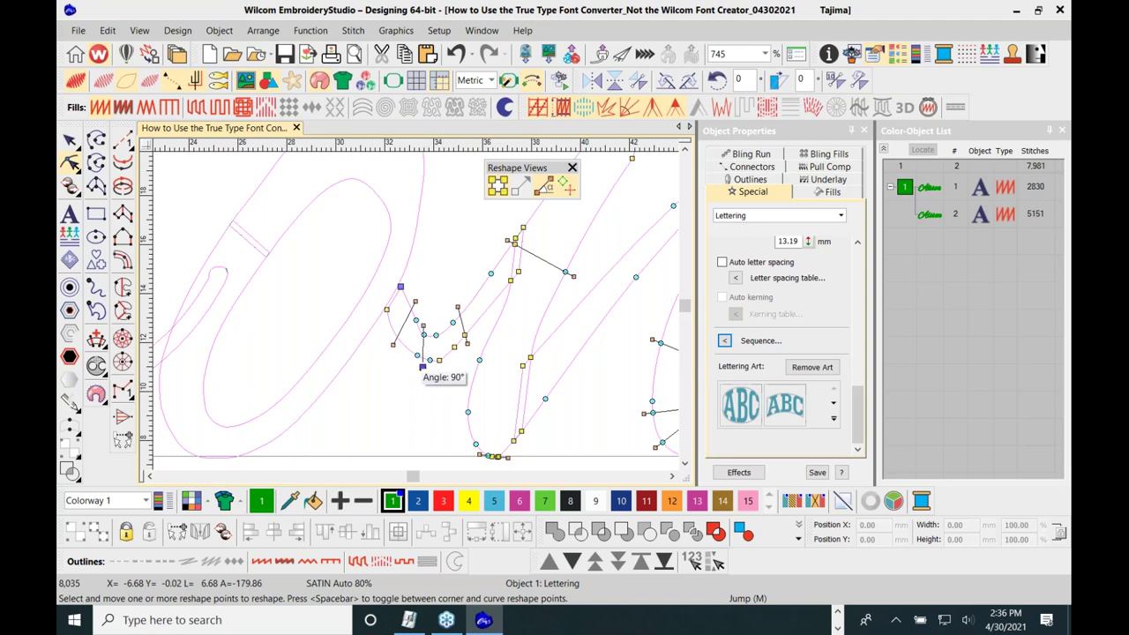
drag(423, 369, 469, 351)
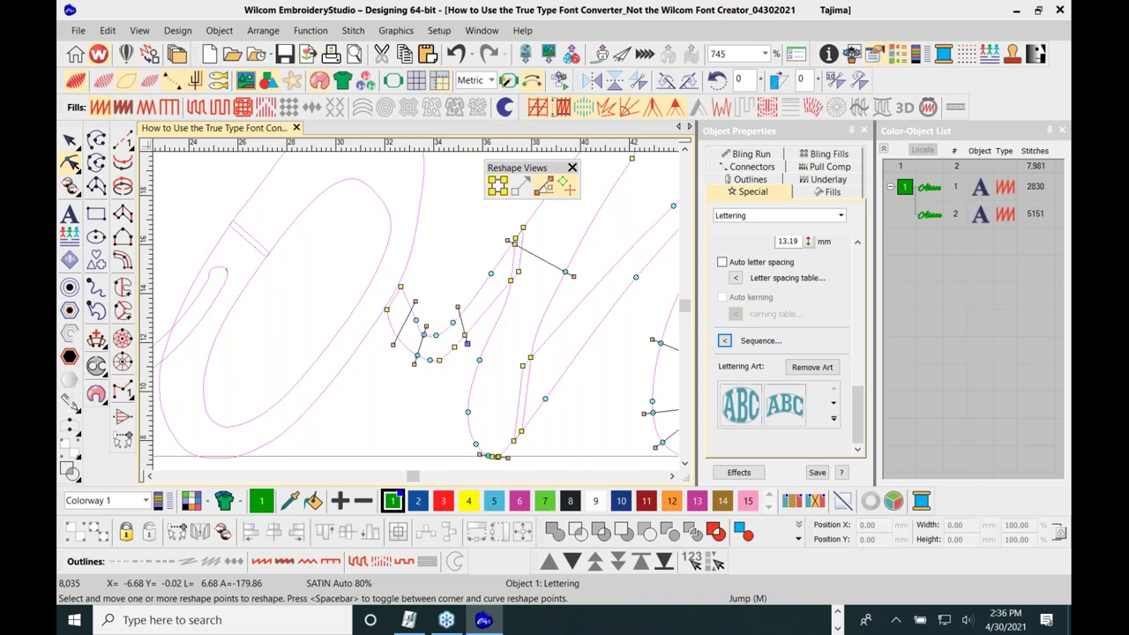
Toggle the point type on the inner edge of the n's lead-in hook, finish reshaping, and check the whole Alison lettering's stitching
click(414, 321)
key(space)
click(71, 141)
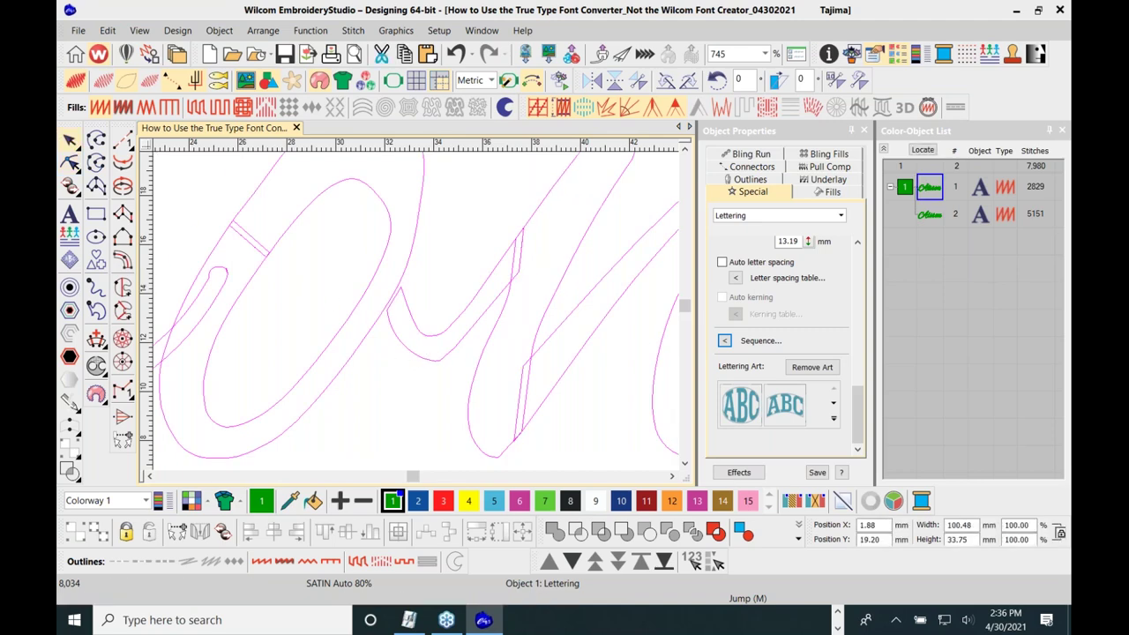
scroll(487, 326, down, 2)
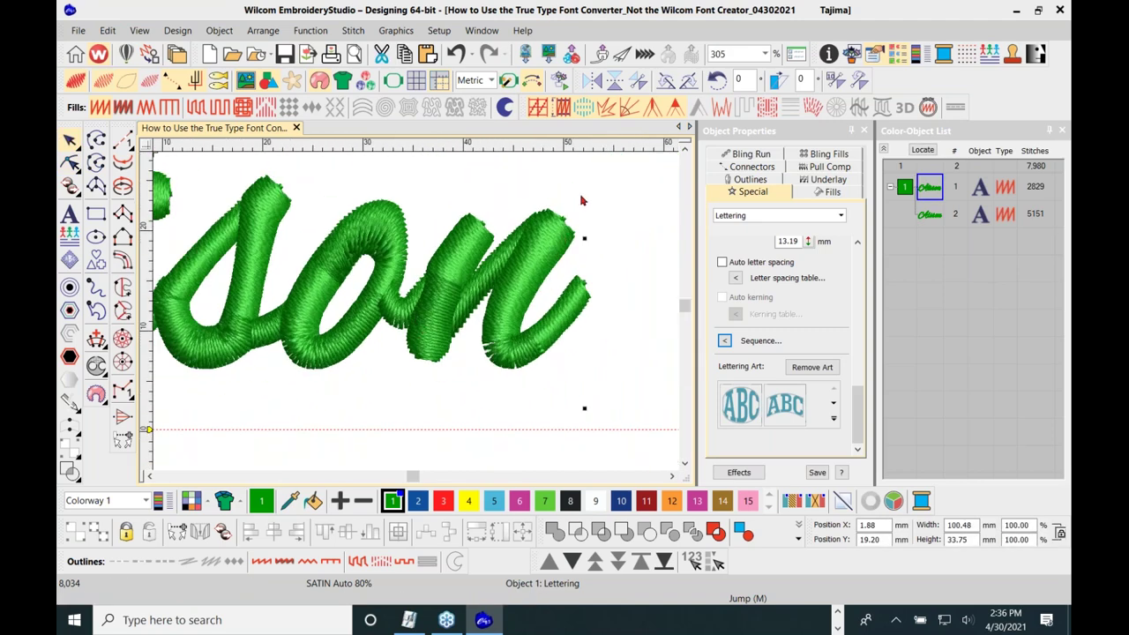
scroll(351, 332, down, 2)
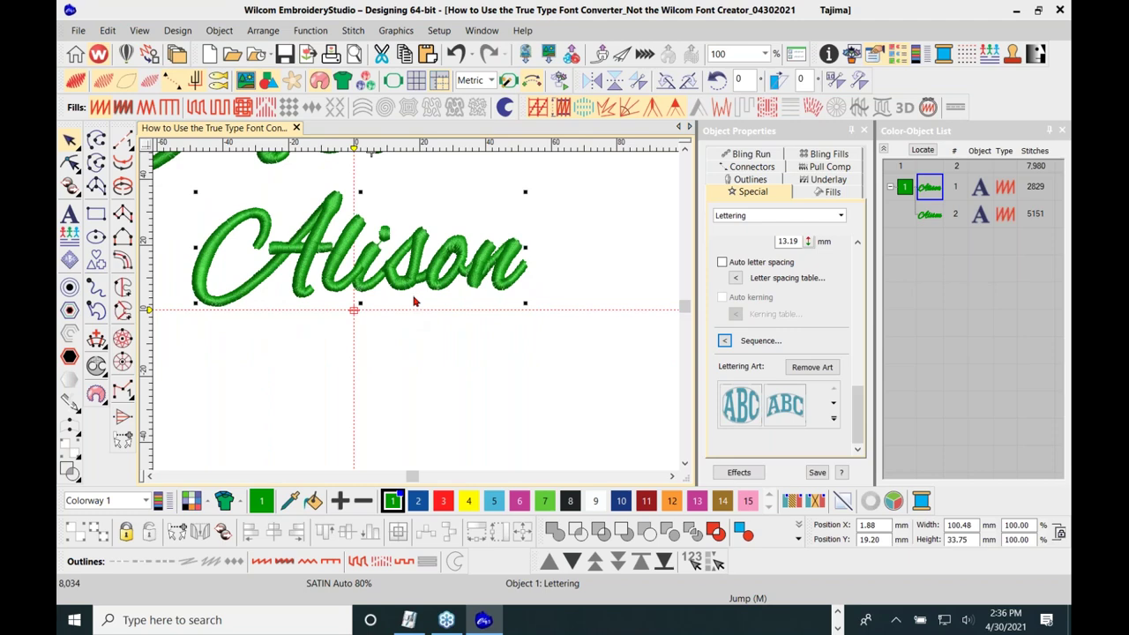
scroll(415, 308, up, 1)
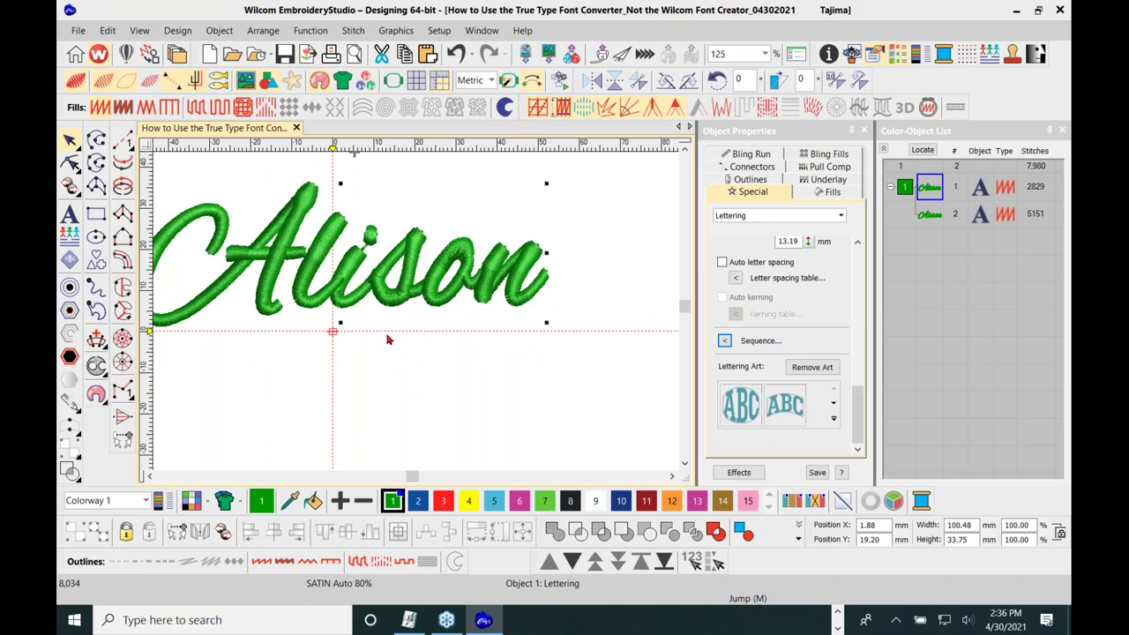
scroll(420, 318, up, 1)
click(512, 370)
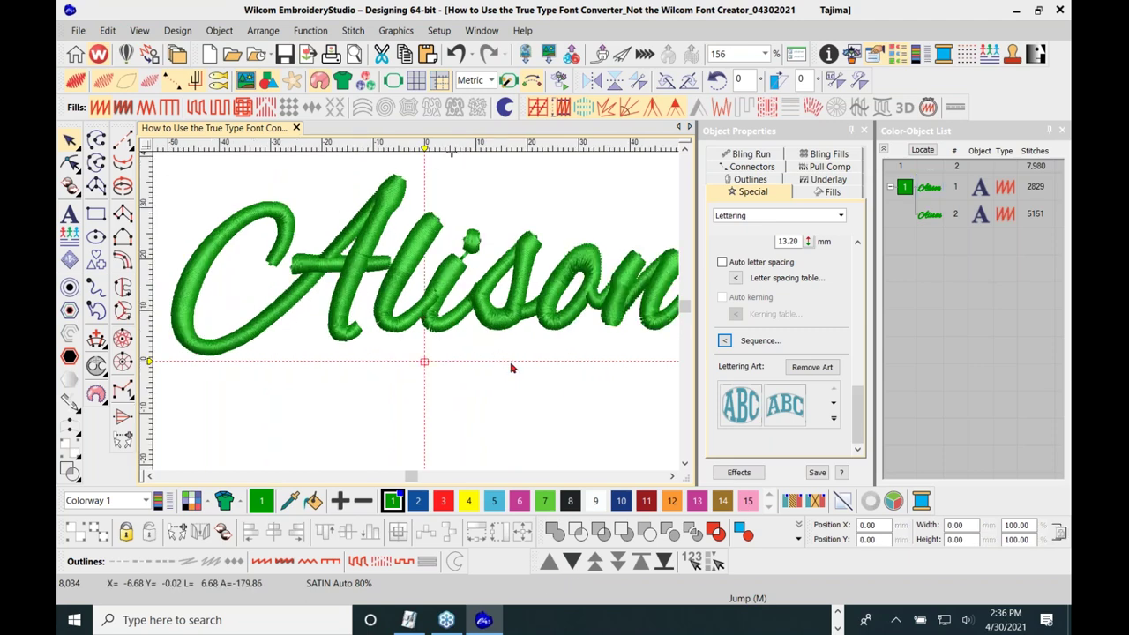
scroll(513, 370, down, 2)
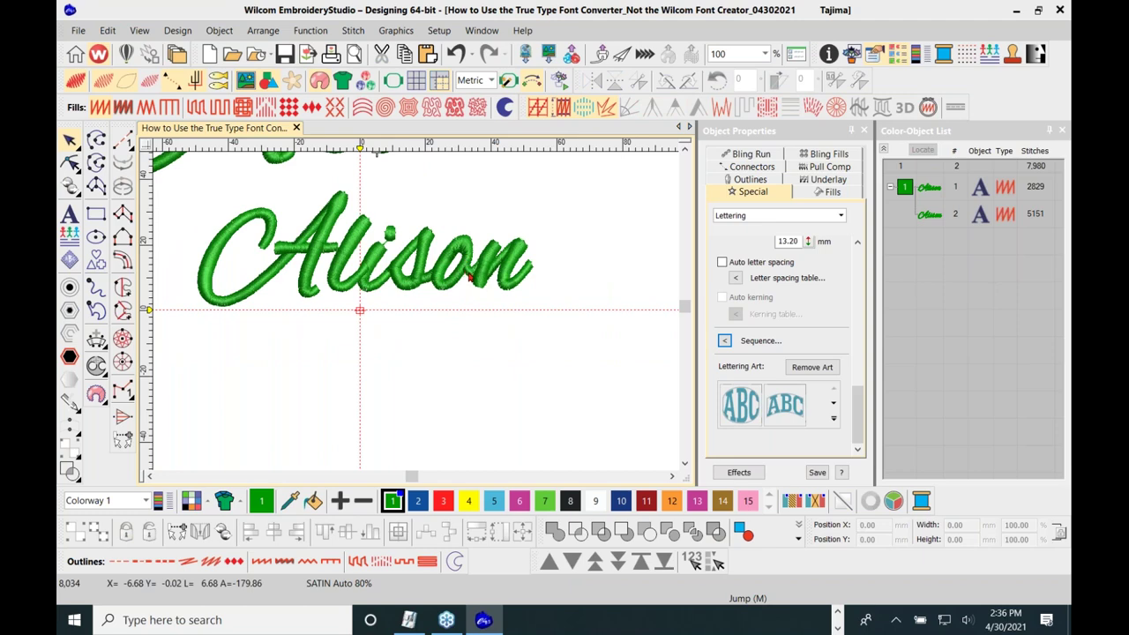
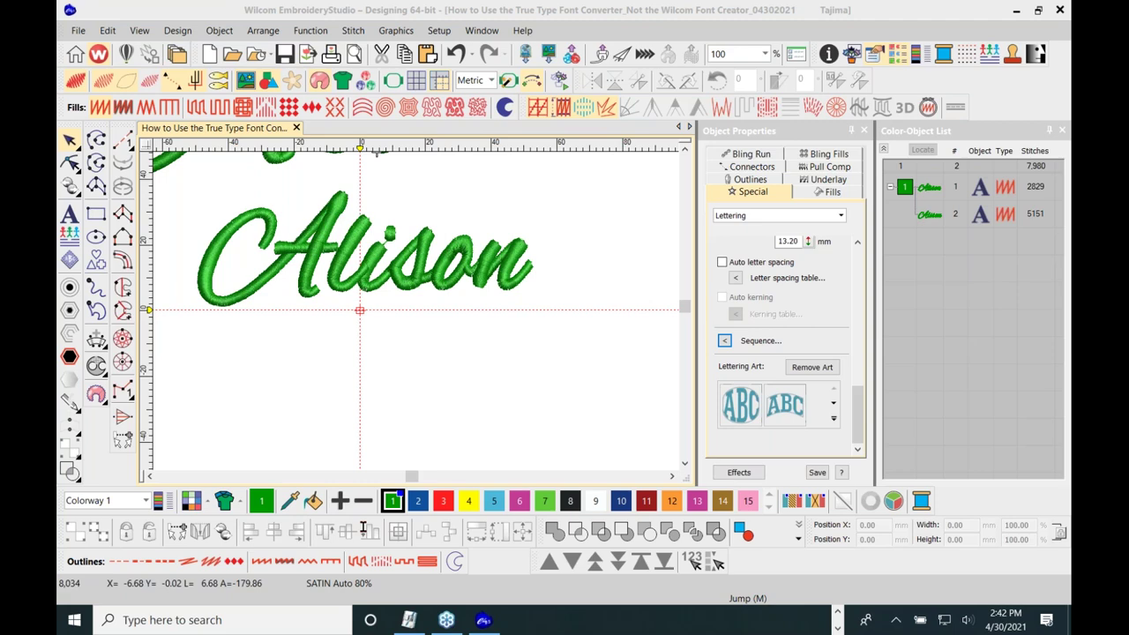
Examine the satin fill's auto spacing settings for the smaller Alison lettering
click(420, 284)
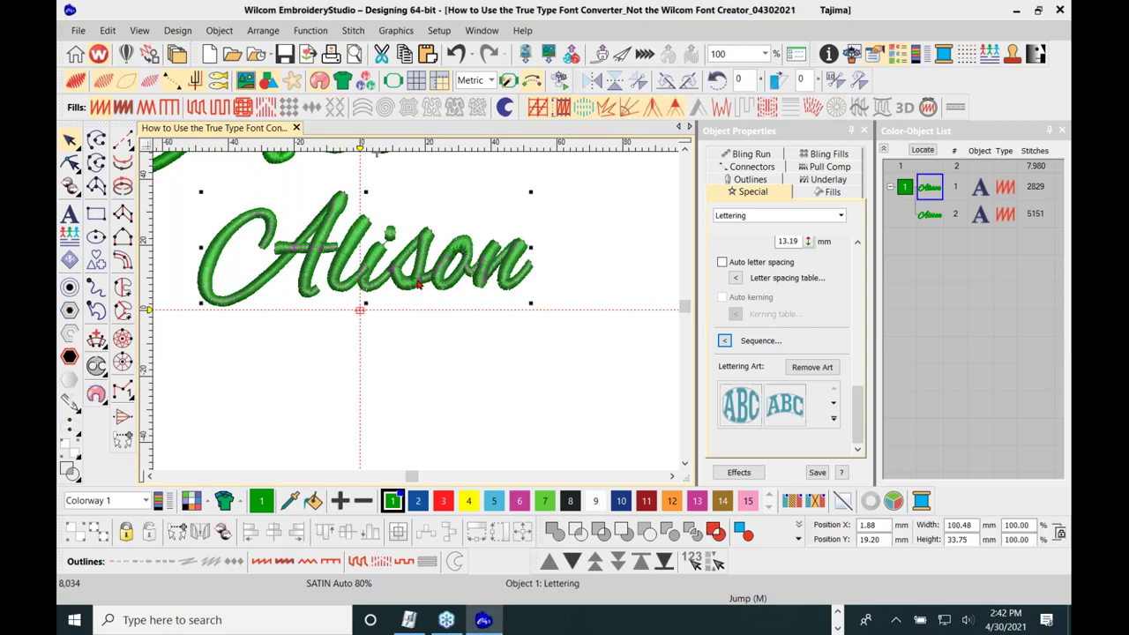
click(832, 194)
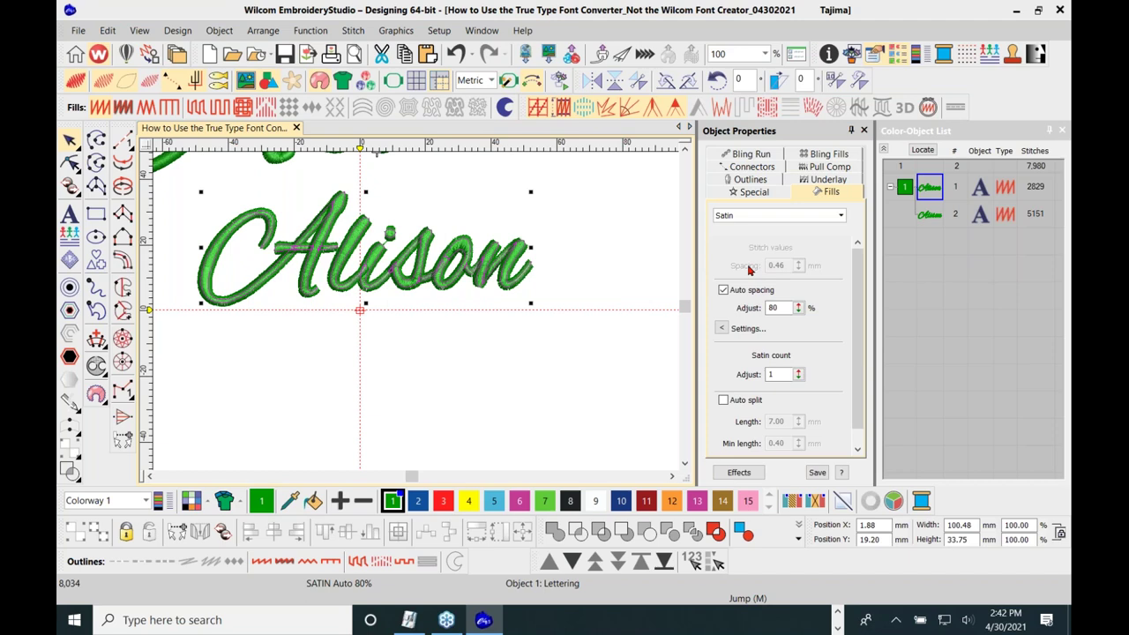
click(617, 270)
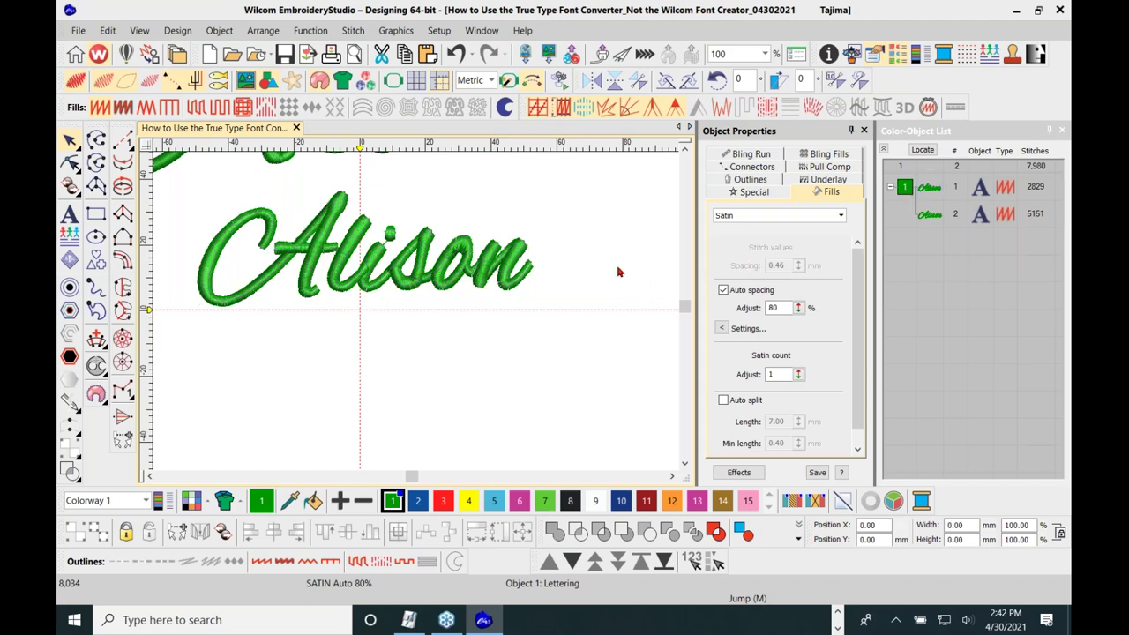
Digitize a vertical run line about 16.55 mm long in the empty area beside the large Alison lettering
scroll(418, 315, down, 1)
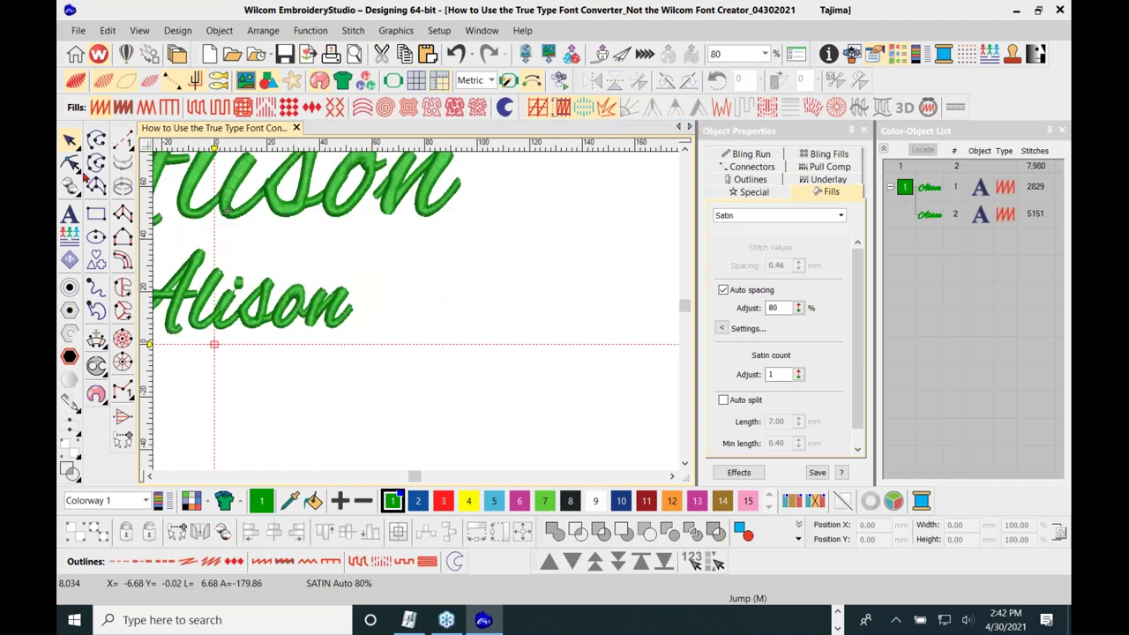
click(124, 141)
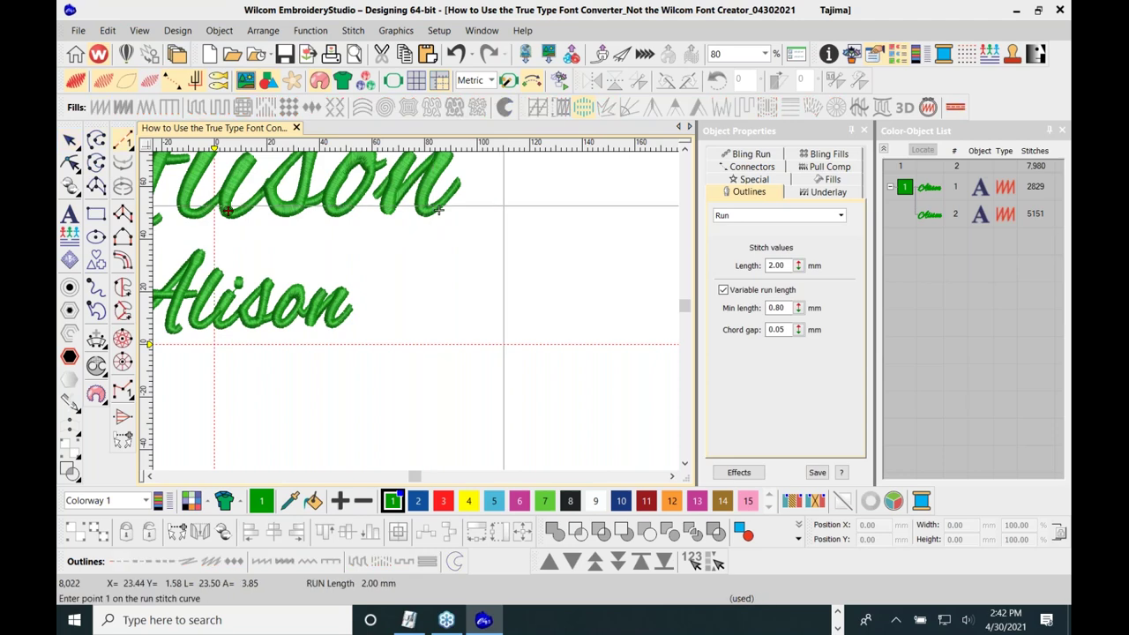
click(214, 344)
click(519, 239)
key(Return)
key(Escape)
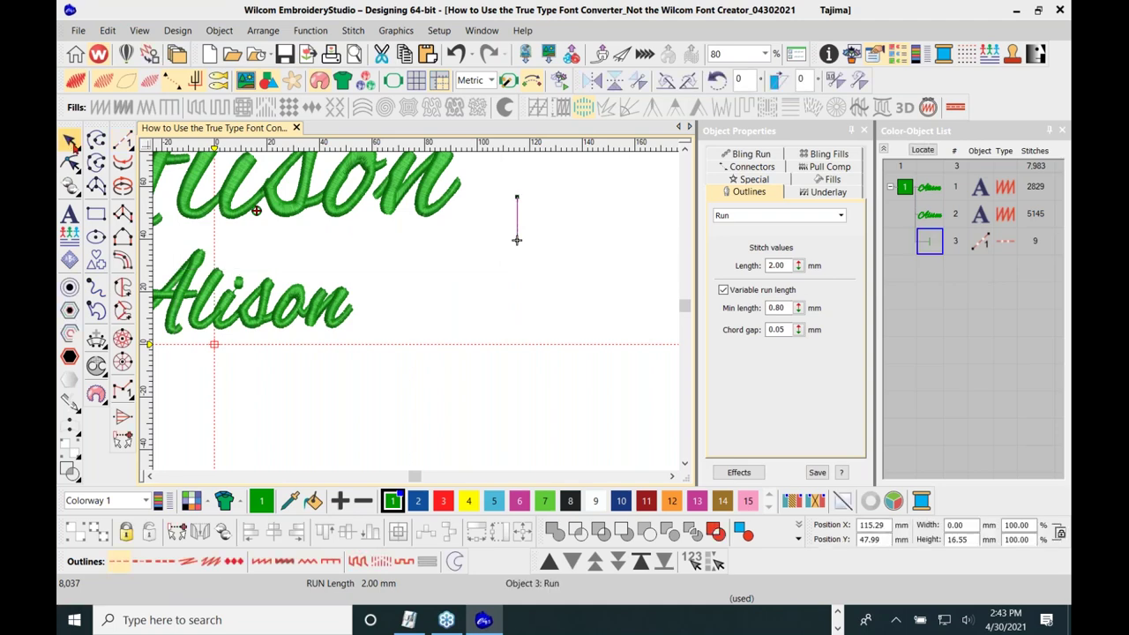
Duplicate the vertical run line six times, nudging each copy further right to form a row of seven unevenly spaced lines
key(ctrl+d)
key(Right)
key(Right)
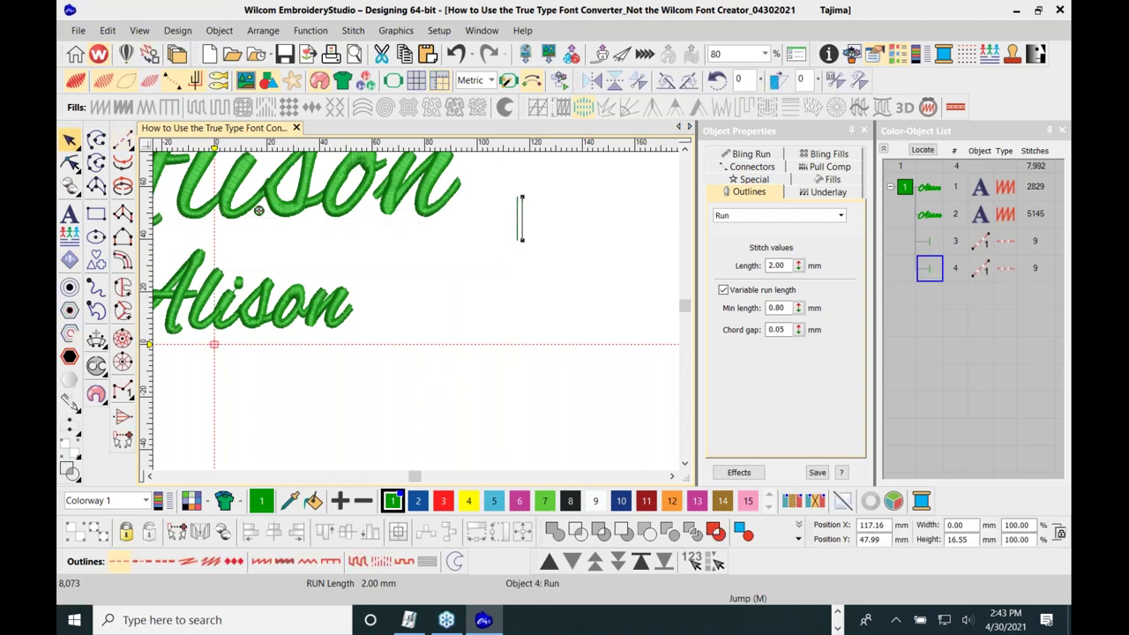
key(Right)
key(ctrl+d)
key(Right)
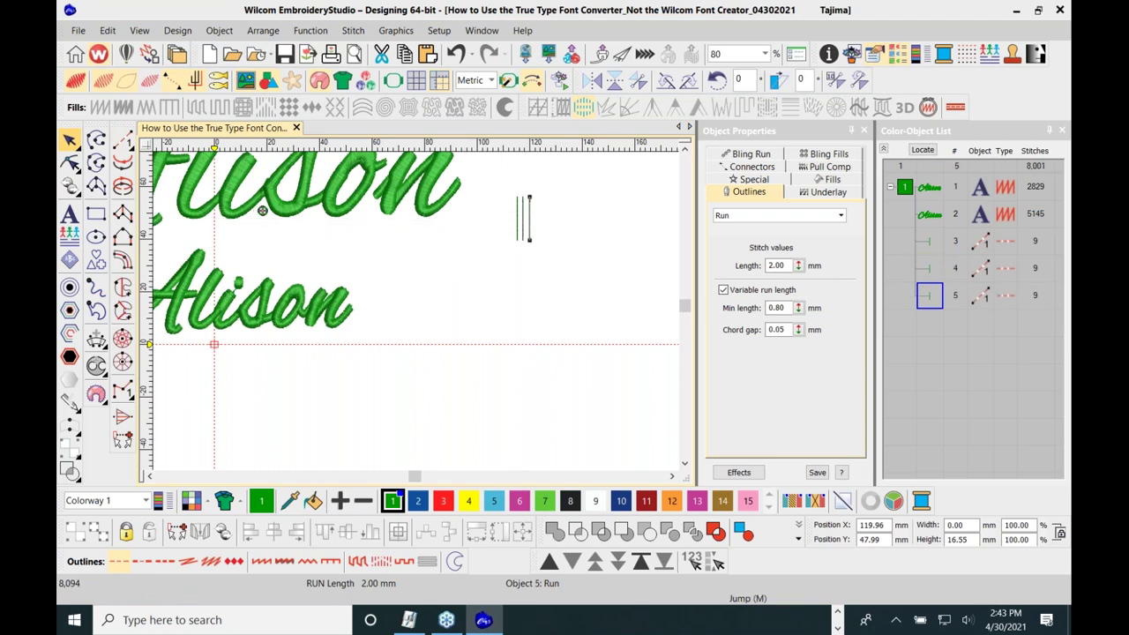
key(ctrl+d)
key(Right)
key(Right)
key(Right)
key(Right)
key(Right)
key(Right)
key(Right)
key(Right)
key(Right)
key(Right)
key(Right)
key(Right)
key(Right)
key(Right)
key(Right)
key(Right)
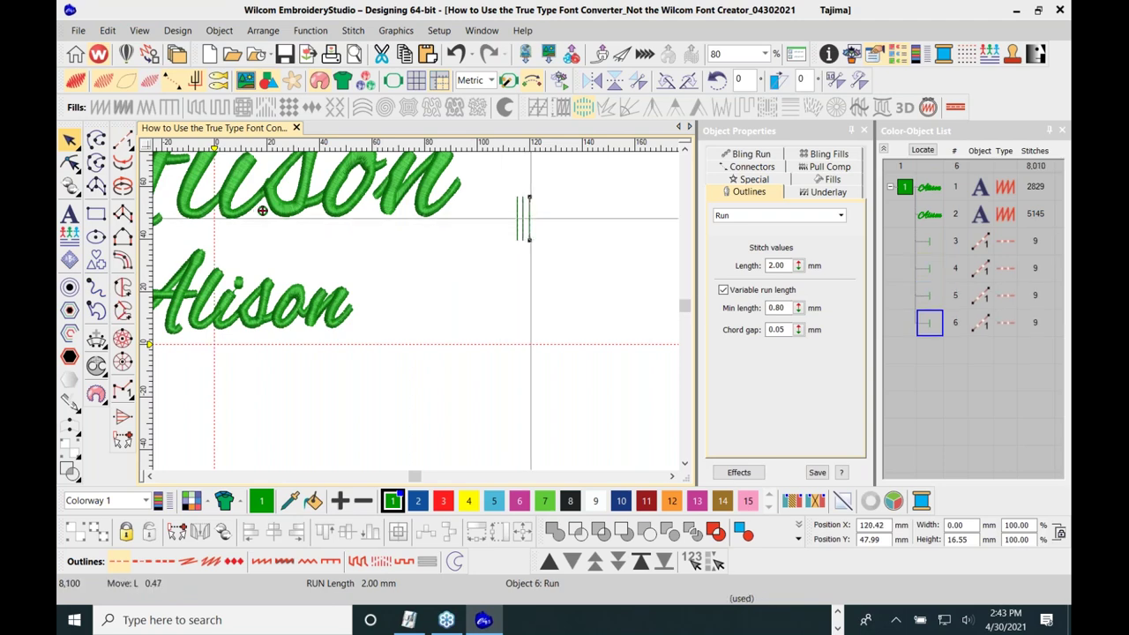
key(ctrl+d)
key(Right)
key(Right)
key(Right)
key(Right)
key(Right)
key(Right)
key(Right)
key(Right)
key(Right)
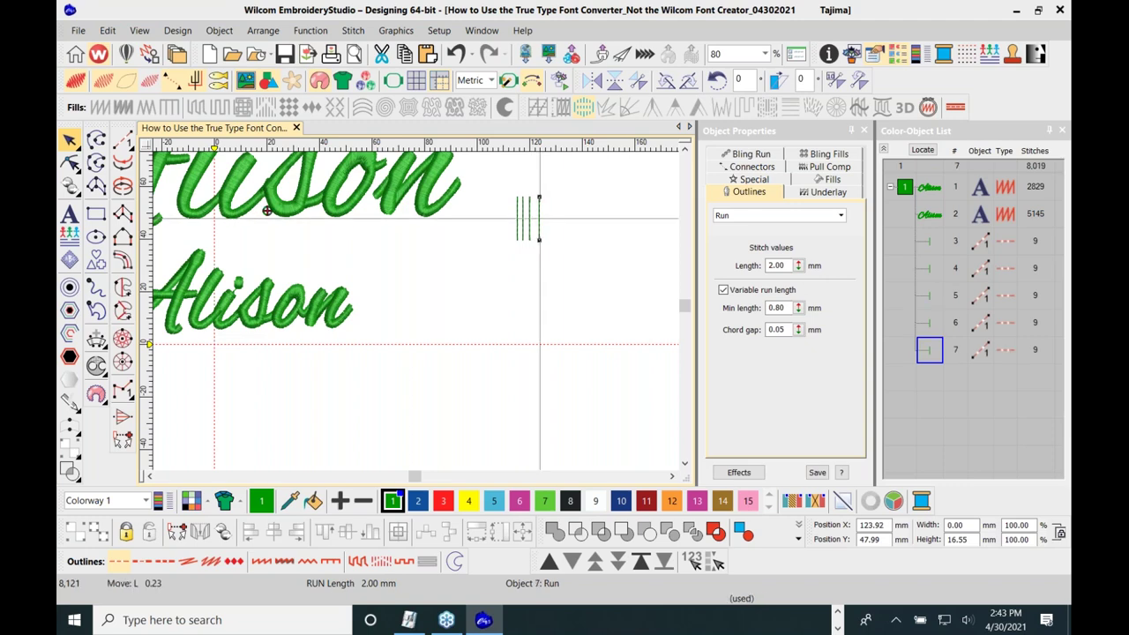
key(ctrl+d)
key(Right)
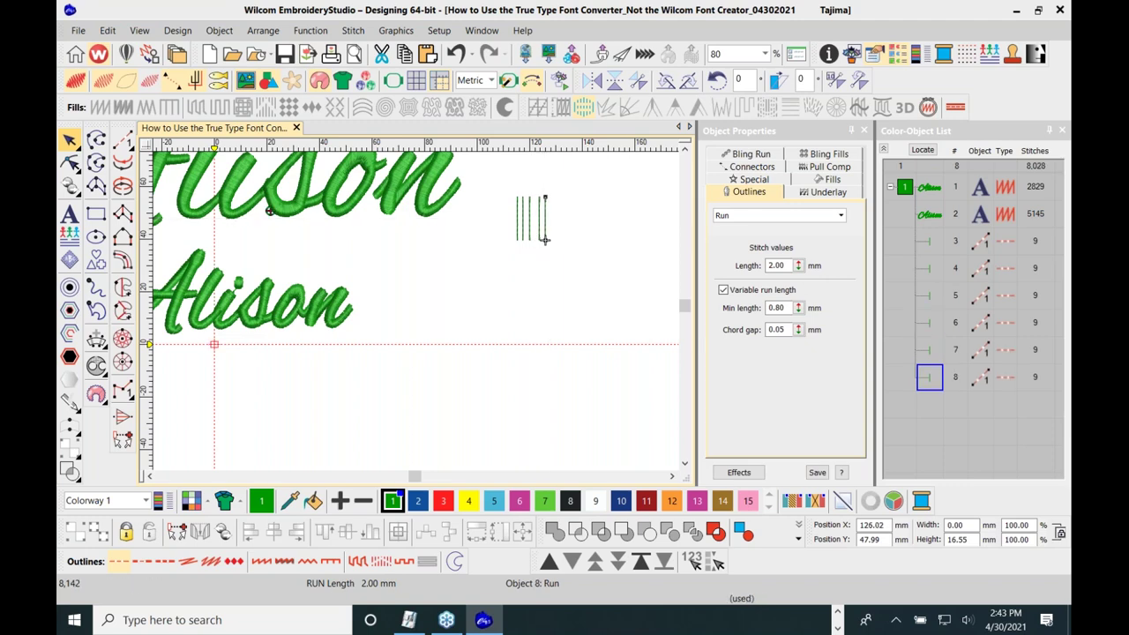
key(ctrl+d)
key(Right)
key(Right)
key(Right)
key(Right)
key(Right)
key(Right)
key(Right)
key(Right)
key(Right)
key(Right)
key(Right)
key(Right)
key(Right)
key(Right)
key(Right)
key(Right)
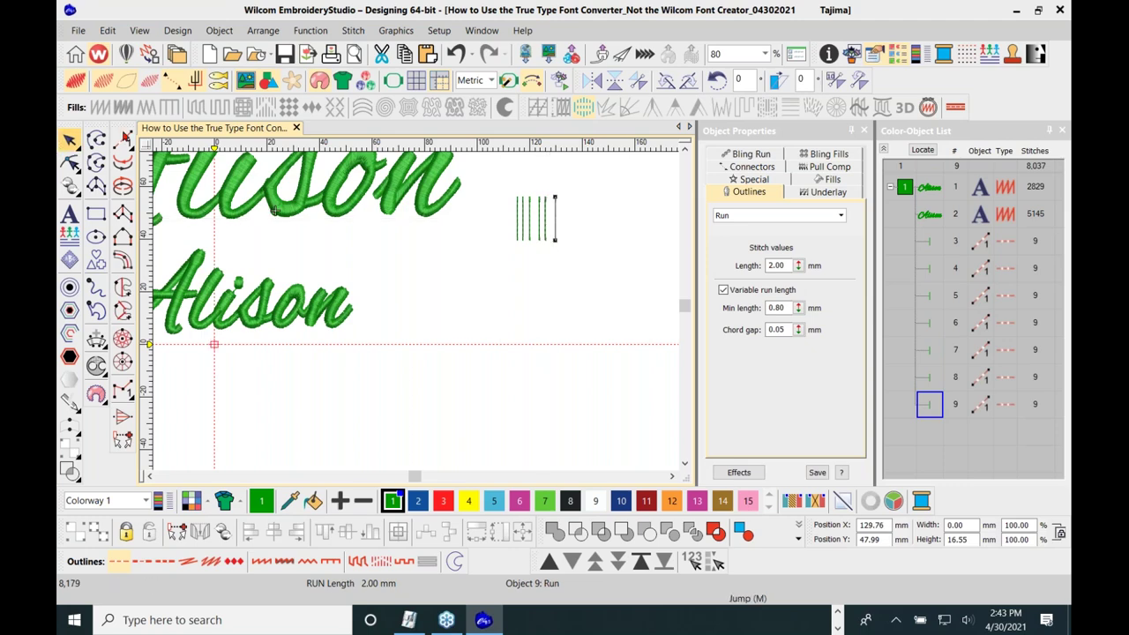
Duplicate all seven run lines together and place the copies directly to the right of the originals
drag(503, 181, 573, 249)
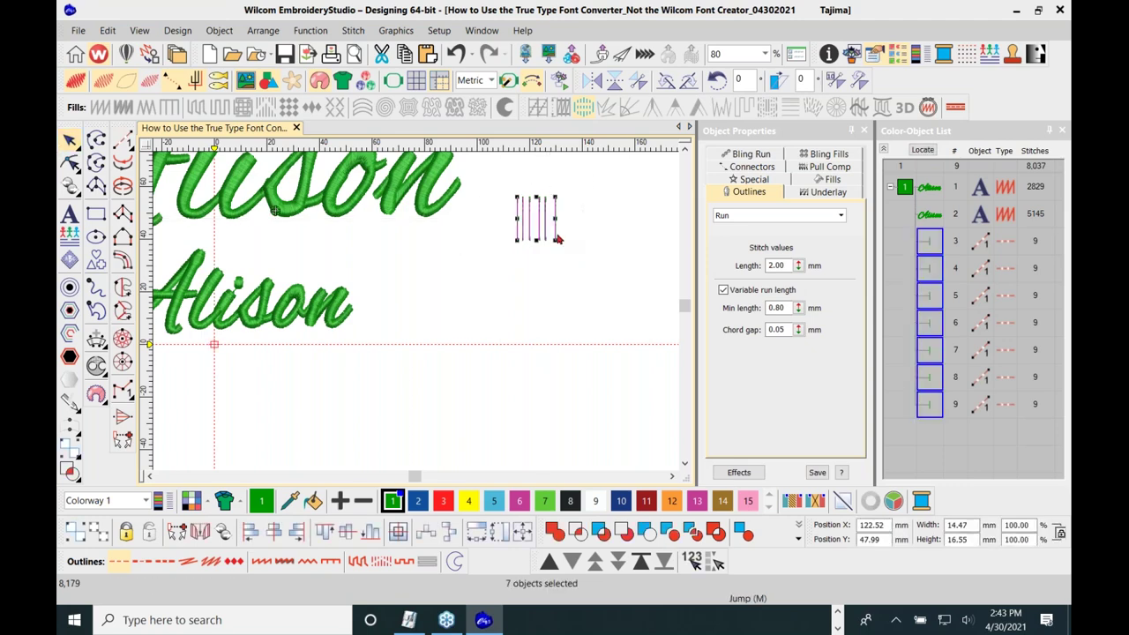
key(ctrl+d)
drag(555, 239, 603, 239)
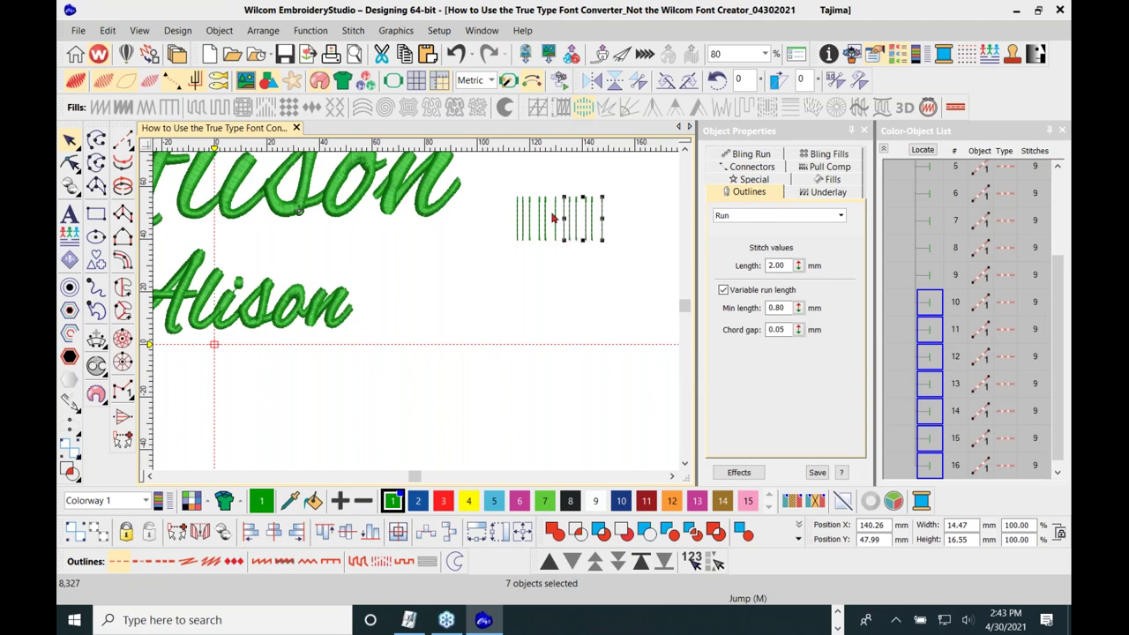
click(526, 311)
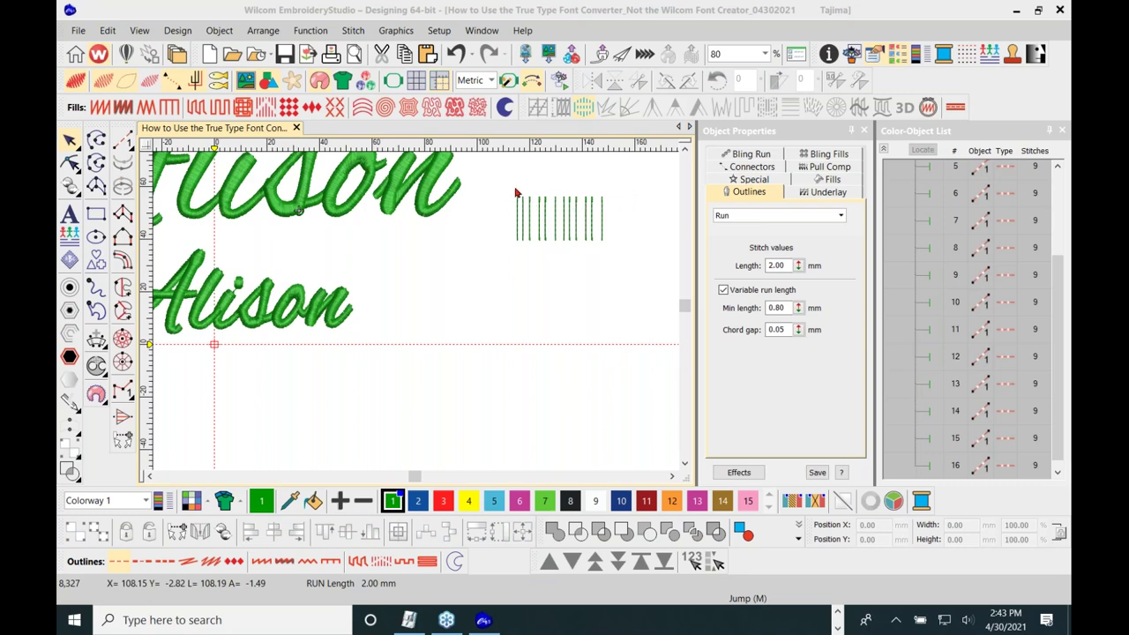
Select all 14 run lines, make them the same width, and space them evenly across
drag(497, 169, 628, 272)
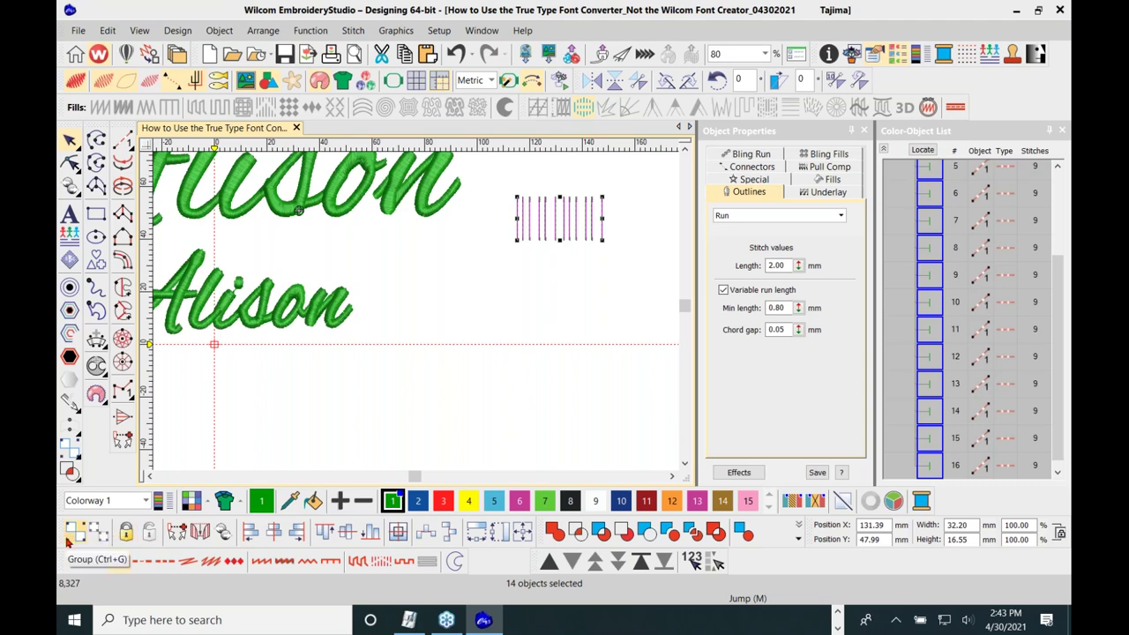
mouse_move(63, 531)
mouse_down()
mouse_move(190, 430)
mouse_move(69, 532)
mouse_up()
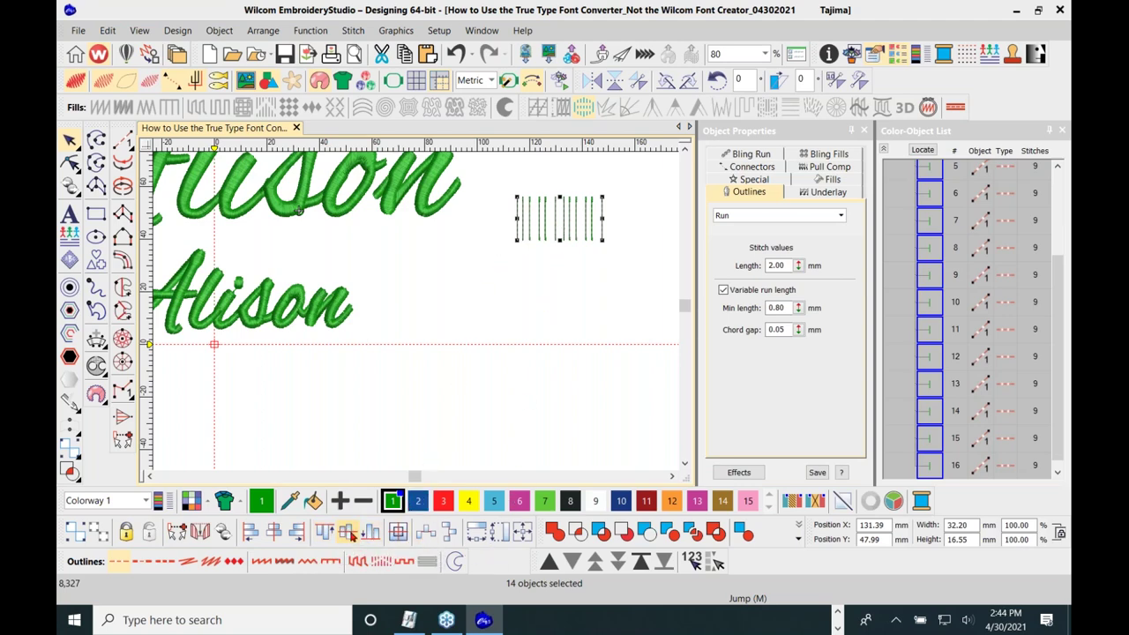
click(426, 533)
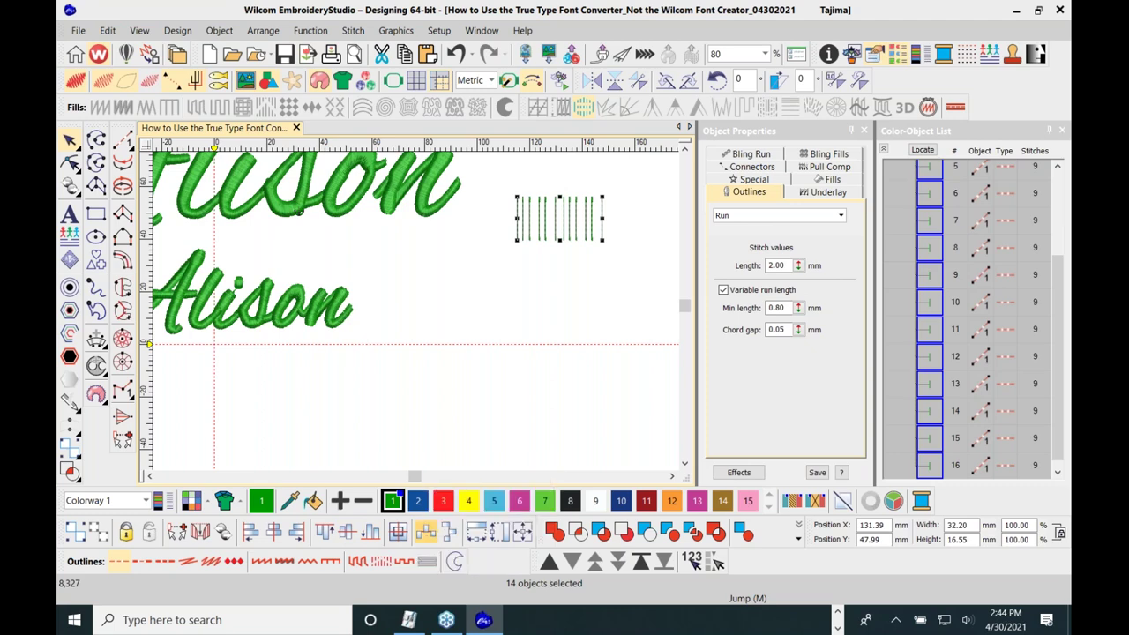
click(492, 297)
drag(506, 182, 619, 255)
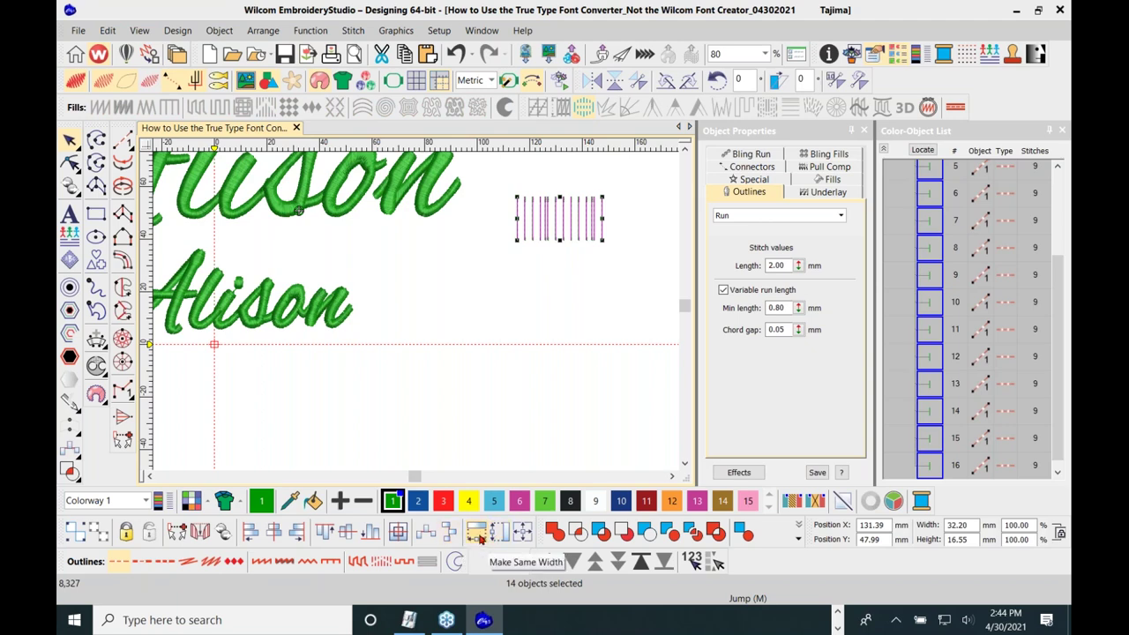
click(481, 536)
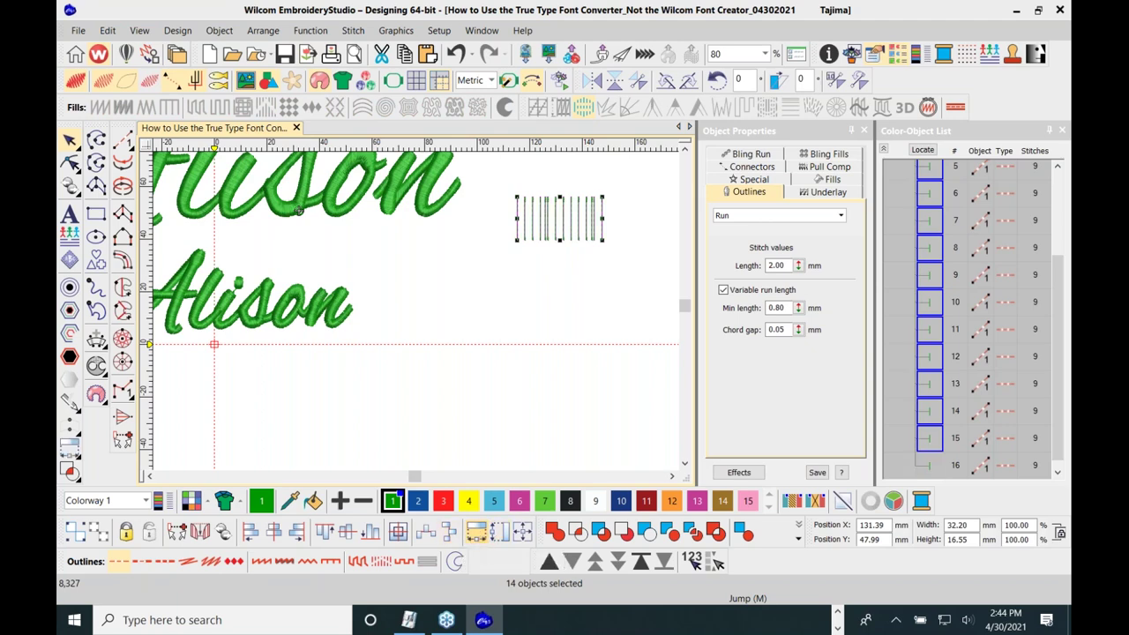
click(428, 536)
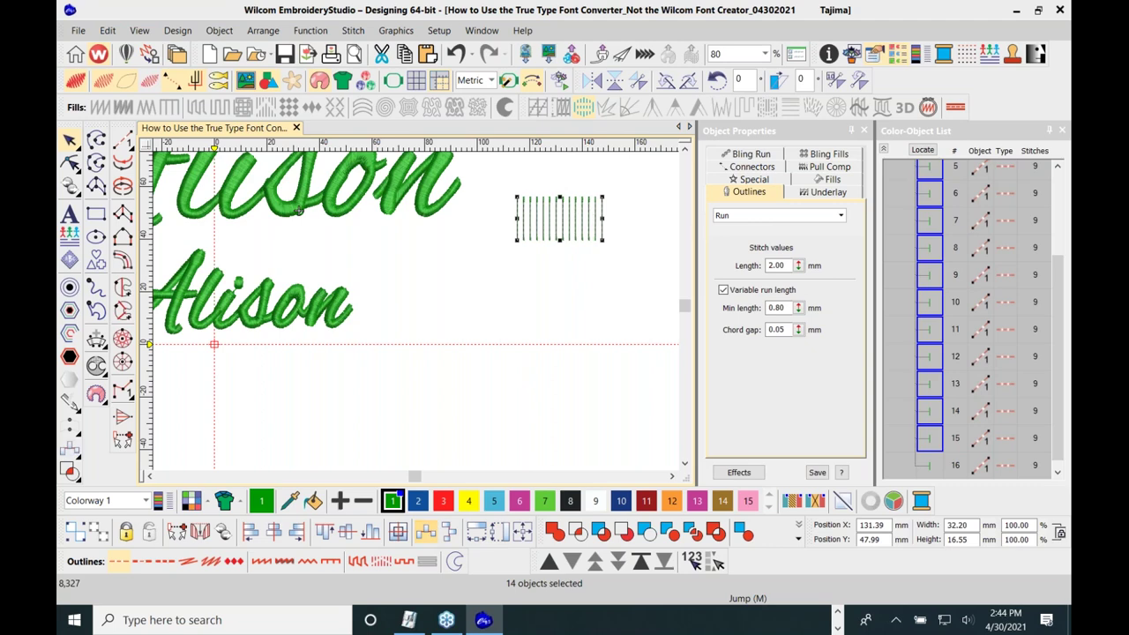
click(553, 281)
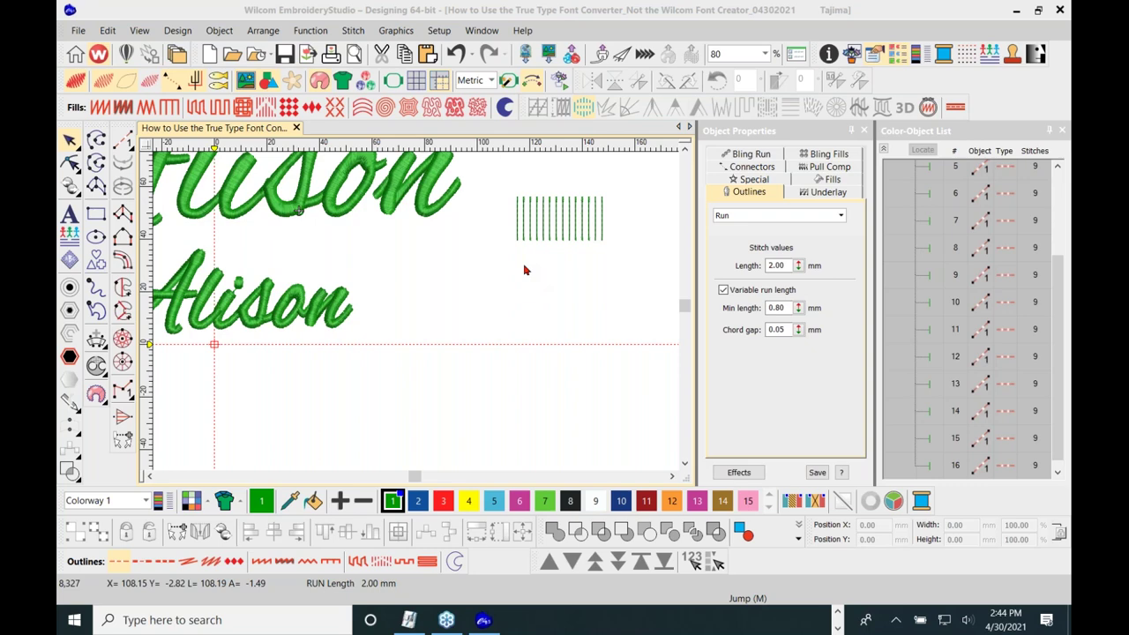
Duplicate the evenly spaced row of lines below the original and spread the right-hand copies with progressively wider gaps
click(826, 182)
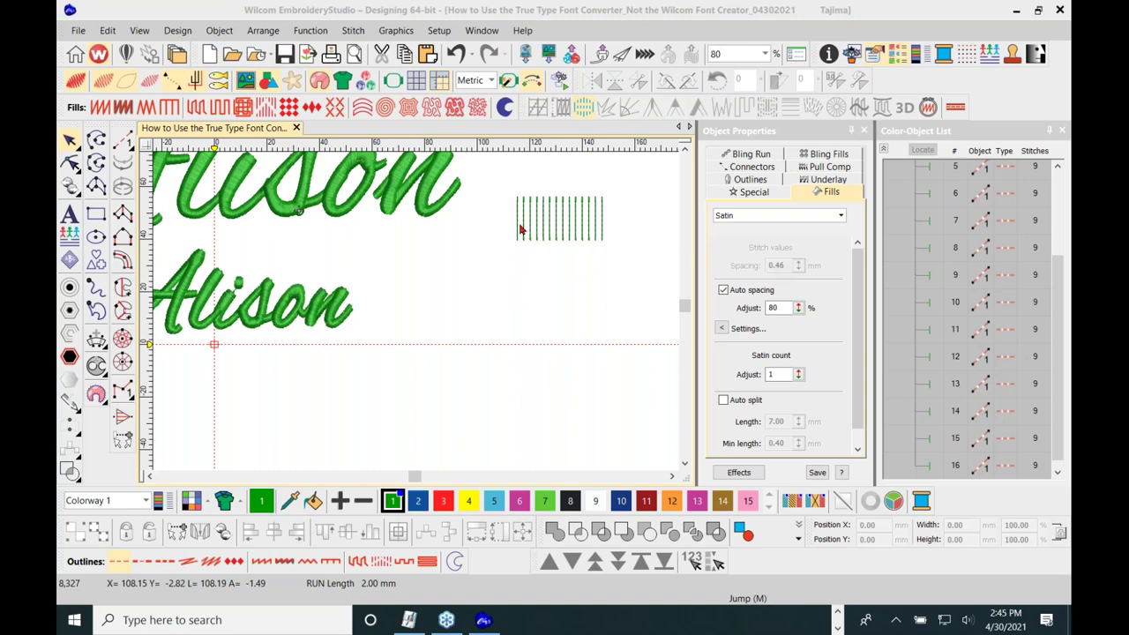
drag(496, 173, 581, 284)
click(625, 267)
click(603, 287)
click(594, 287)
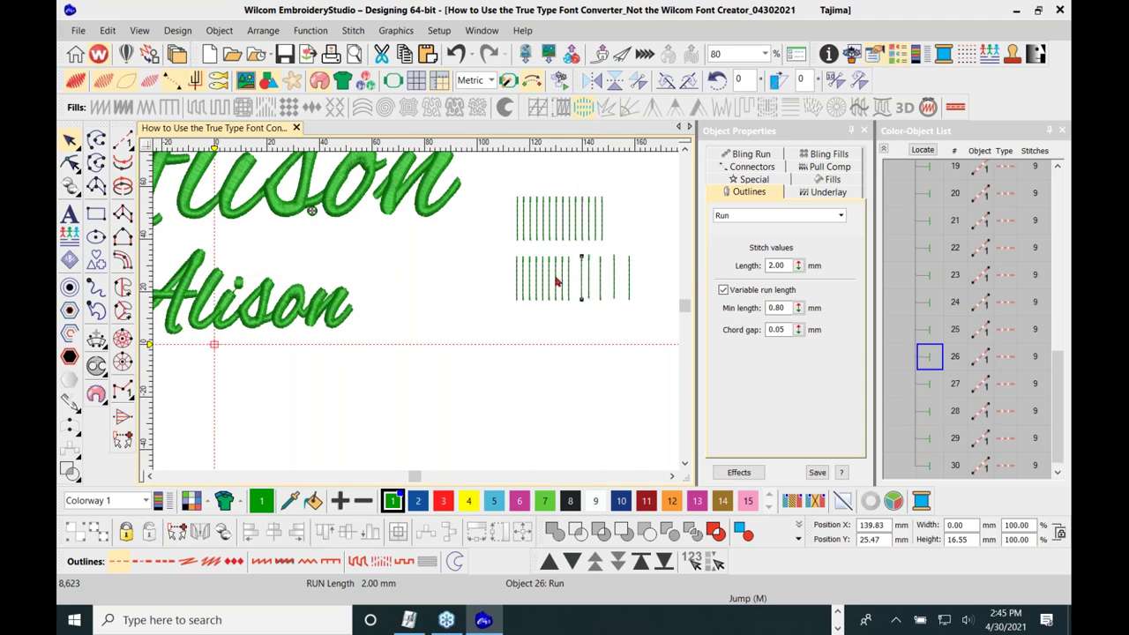
drag(582, 279, 580, 280)
click(483, 311)
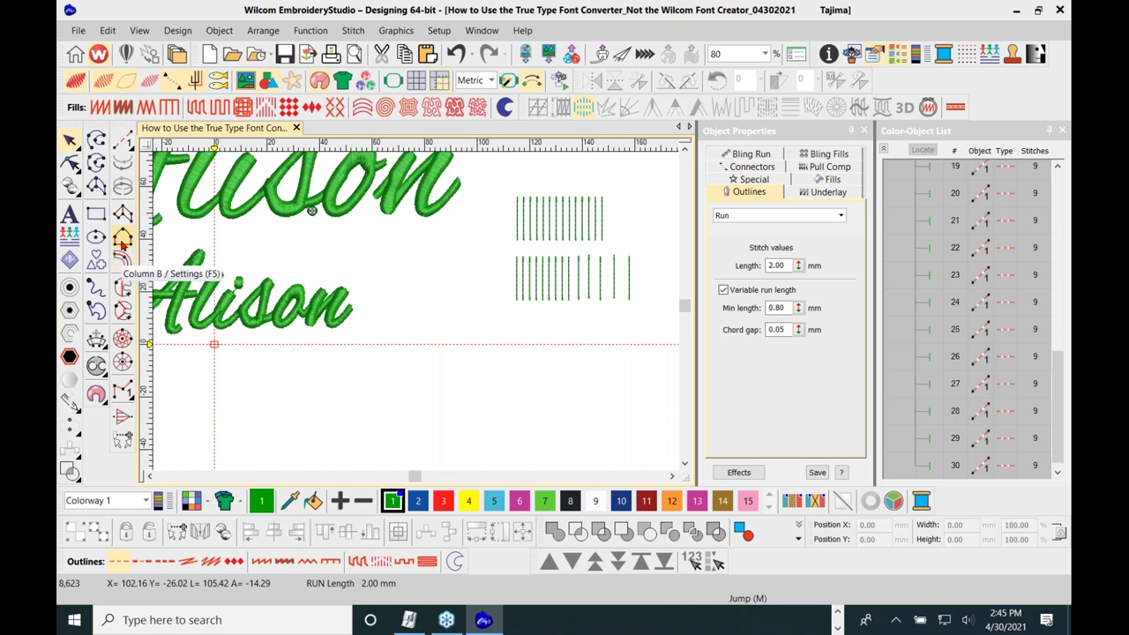
Digitize a tapered satin Column A object across the lower row of lines, wide at the closely spaced lines and narrowing toward the widest gaps
click(123, 215)
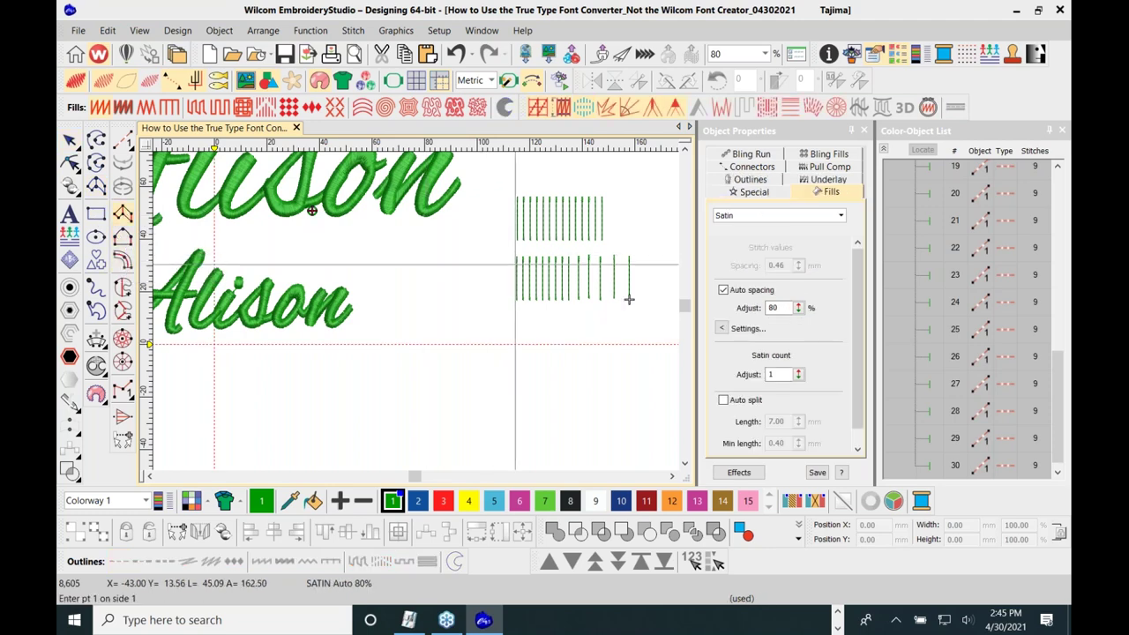
click(511, 289)
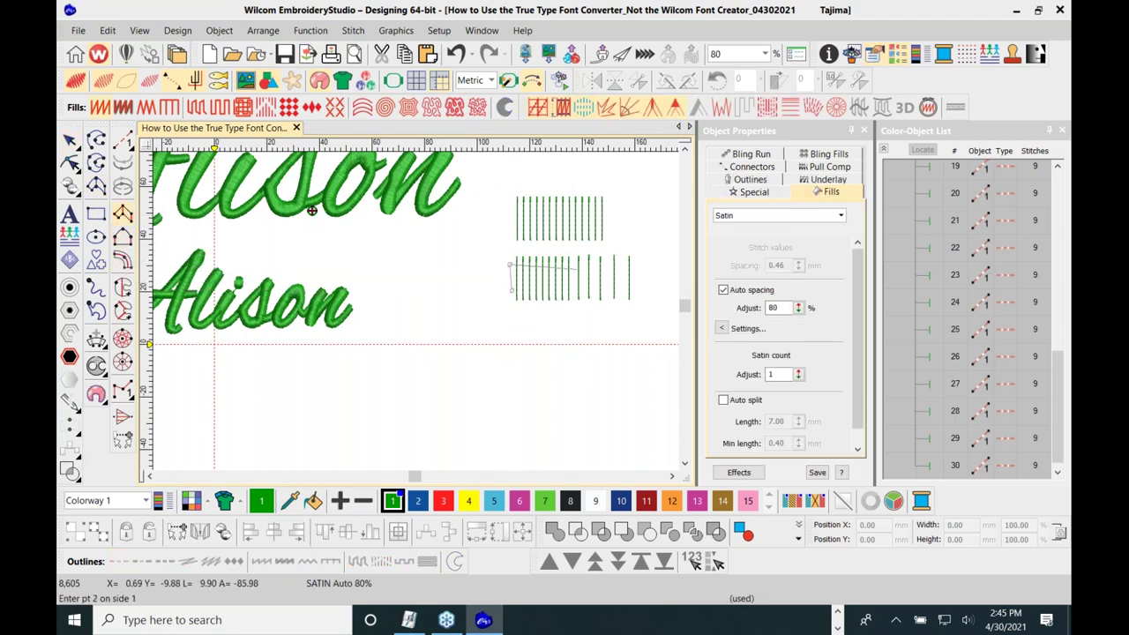
click(628, 300)
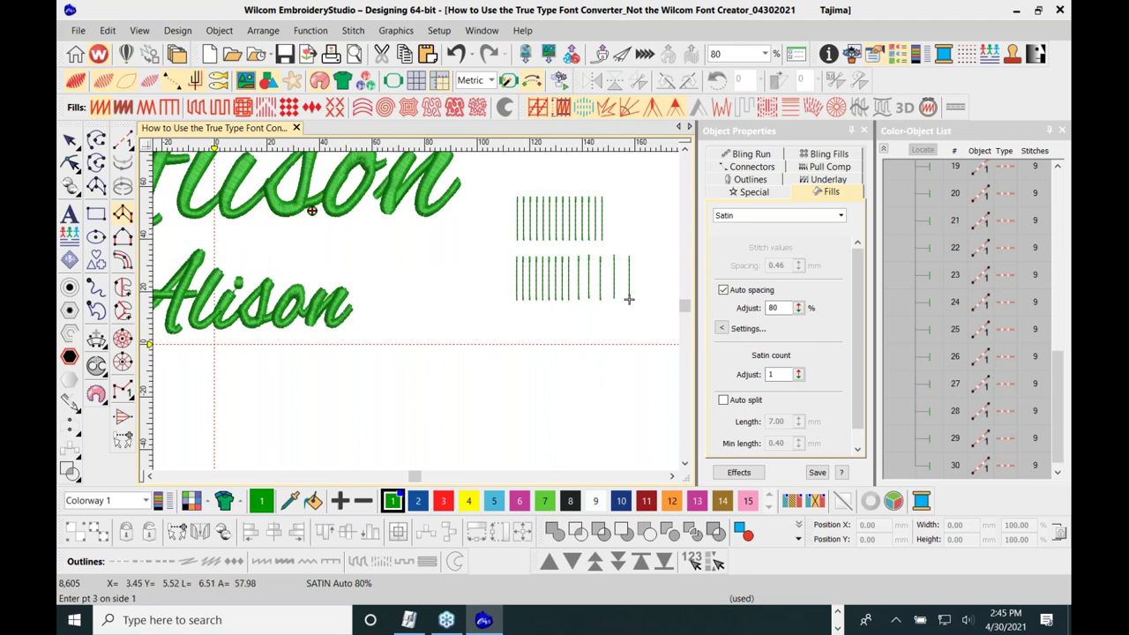
key(Return)
scroll(632, 275, up, 3)
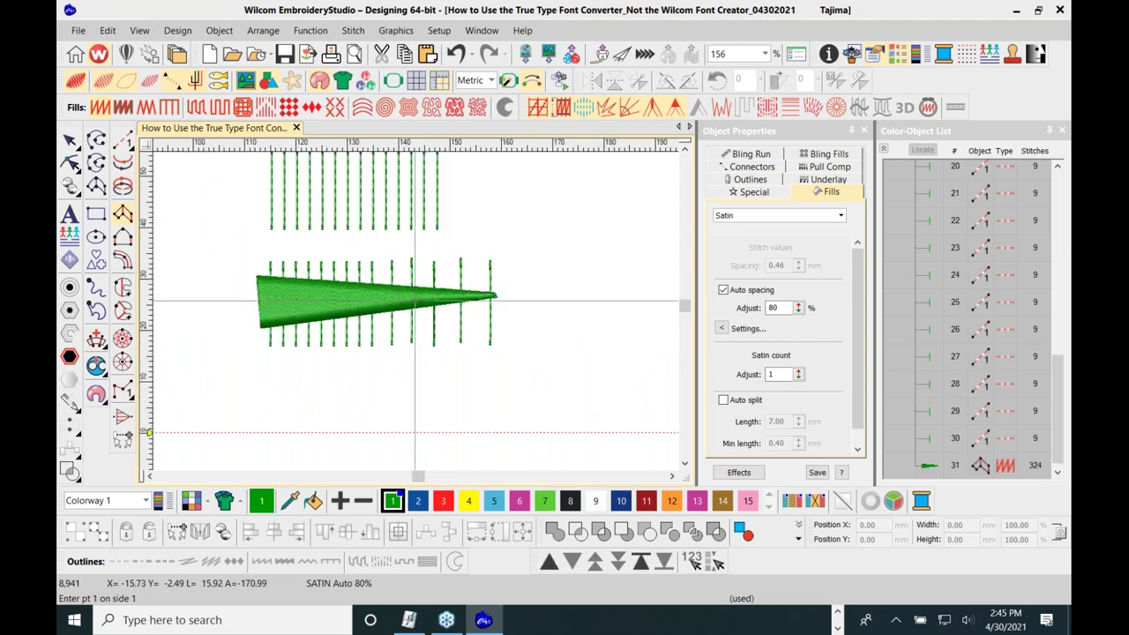
Switch off the realistic stitch view and examine the tapered column's stitch spacing at its narrow and wide ends
key(t)
scroll(495, 296, up, 4)
scroll(588, 310, up, 2)
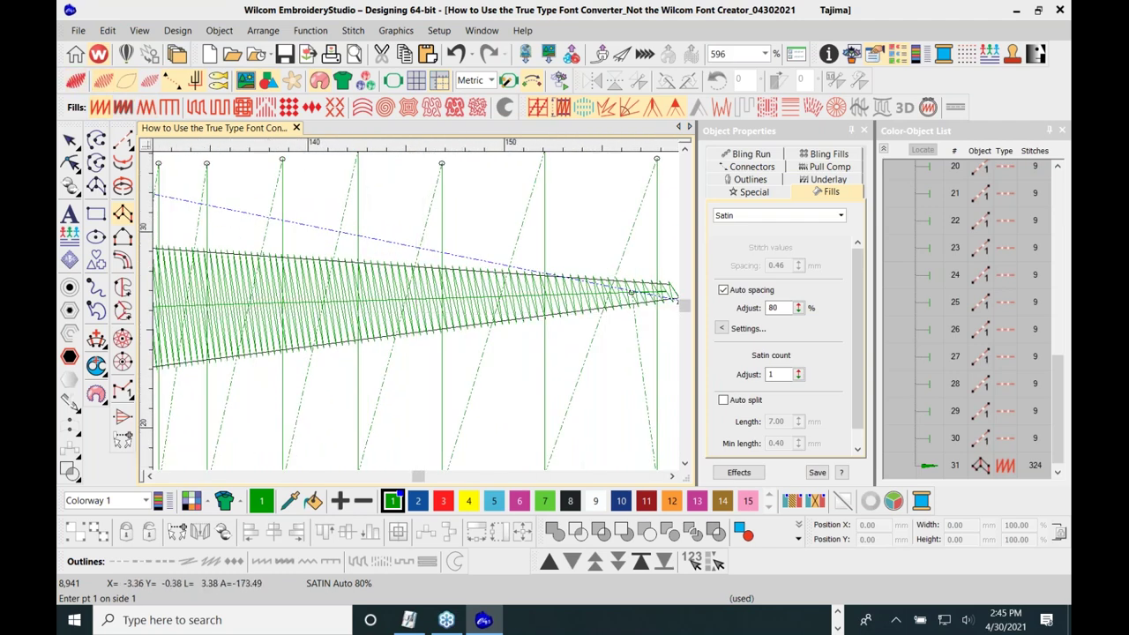
scroll(631, 292, up, 1)
scroll(470, 309, down, 6)
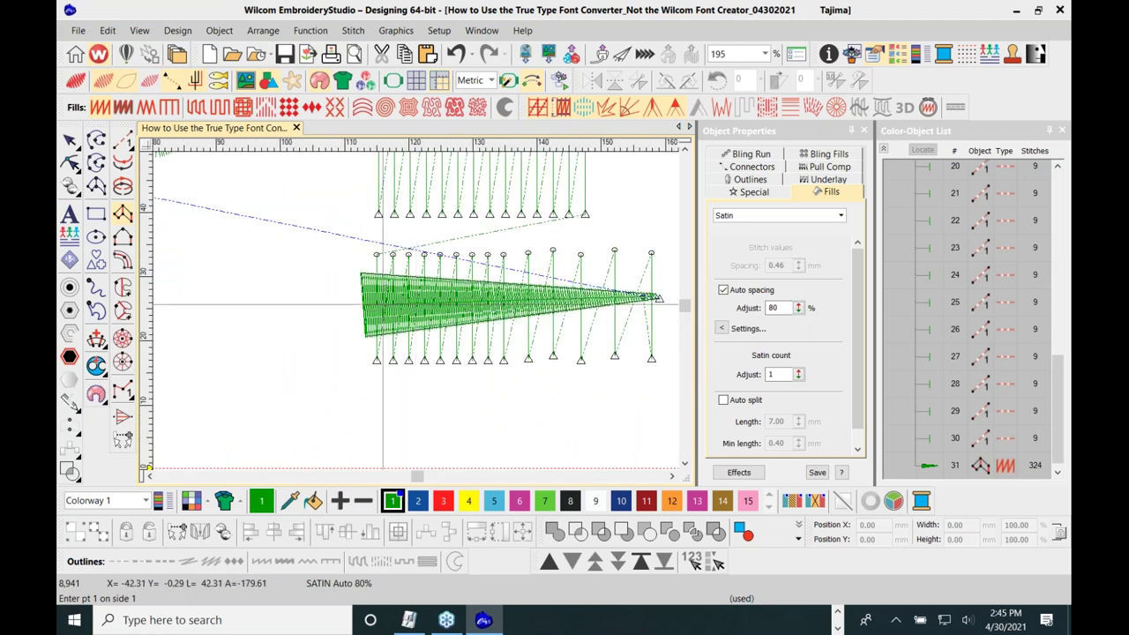
scroll(371, 335, up, 4)
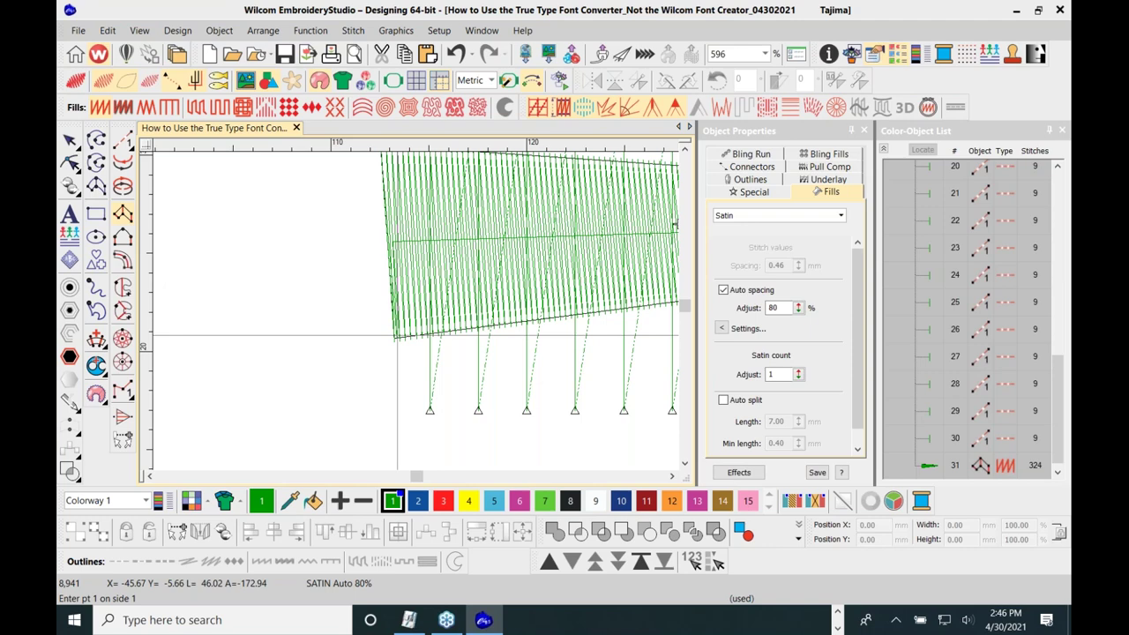
scroll(660, 292, down, 2)
scroll(660, 292, up, 5)
Reshape the tapered column's narrow end by moving its two corner points slightly outward
key(h)
drag(531, 293, 553, 296)
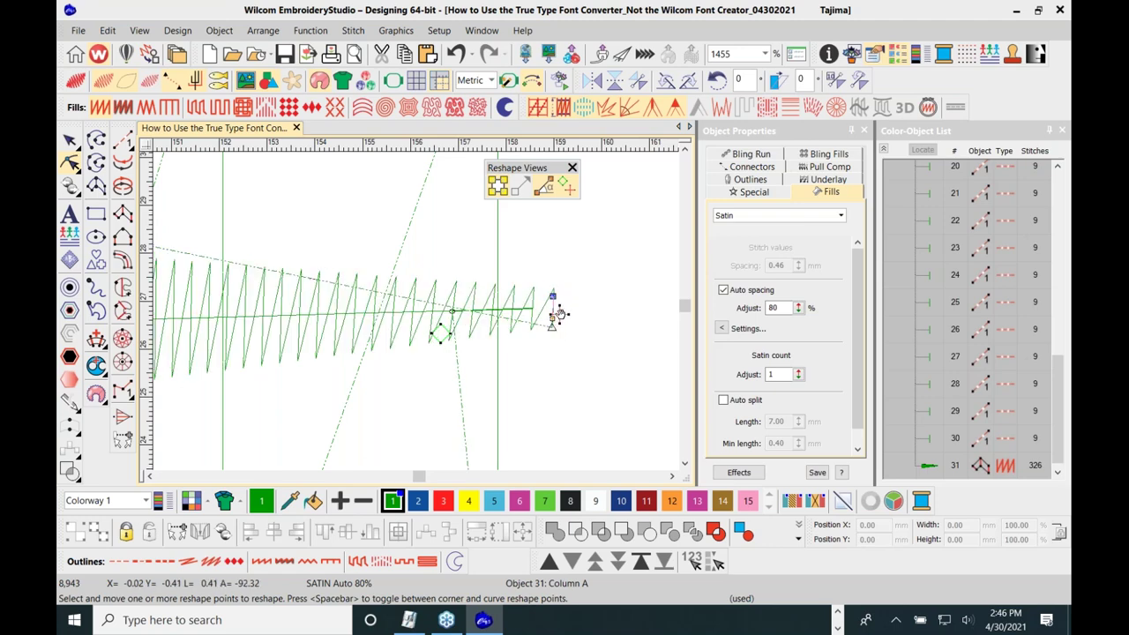
drag(557, 317, 559, 315)
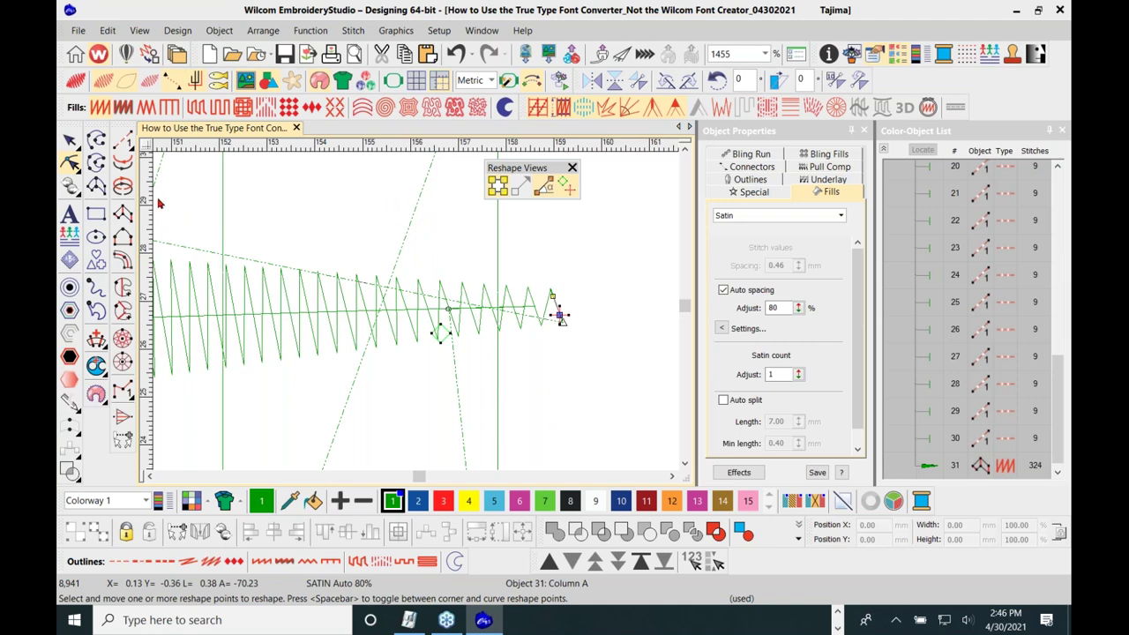
click(69, 139)
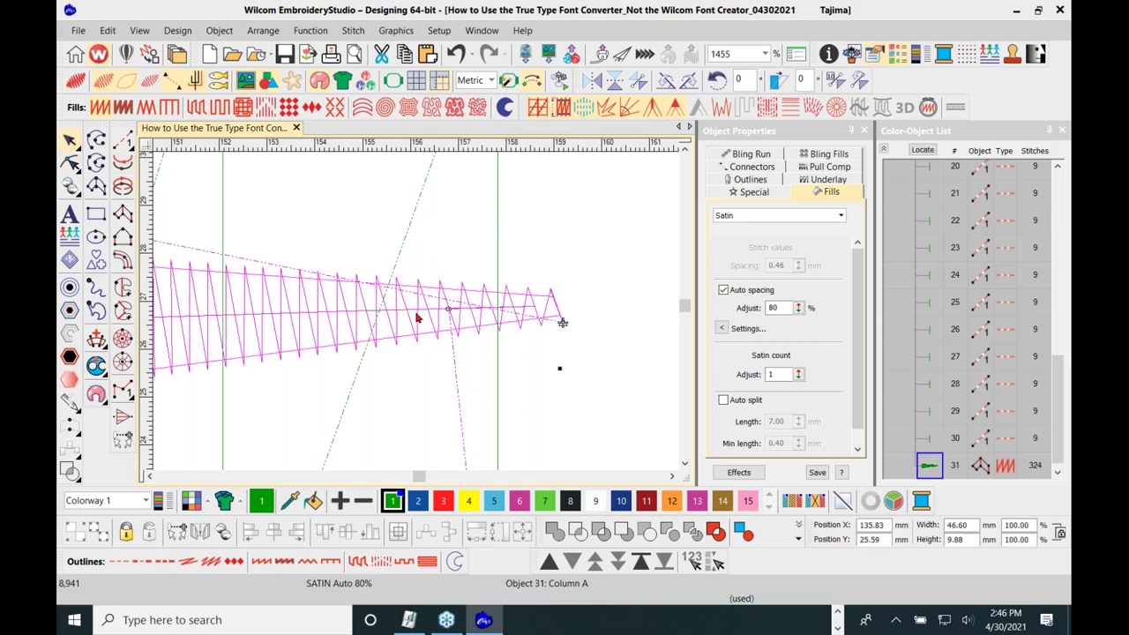
Set the tapered column's satin auto spacing adjustment to 60% and deselect it
key(shift+z)
scroll(402, 314, down, 1)
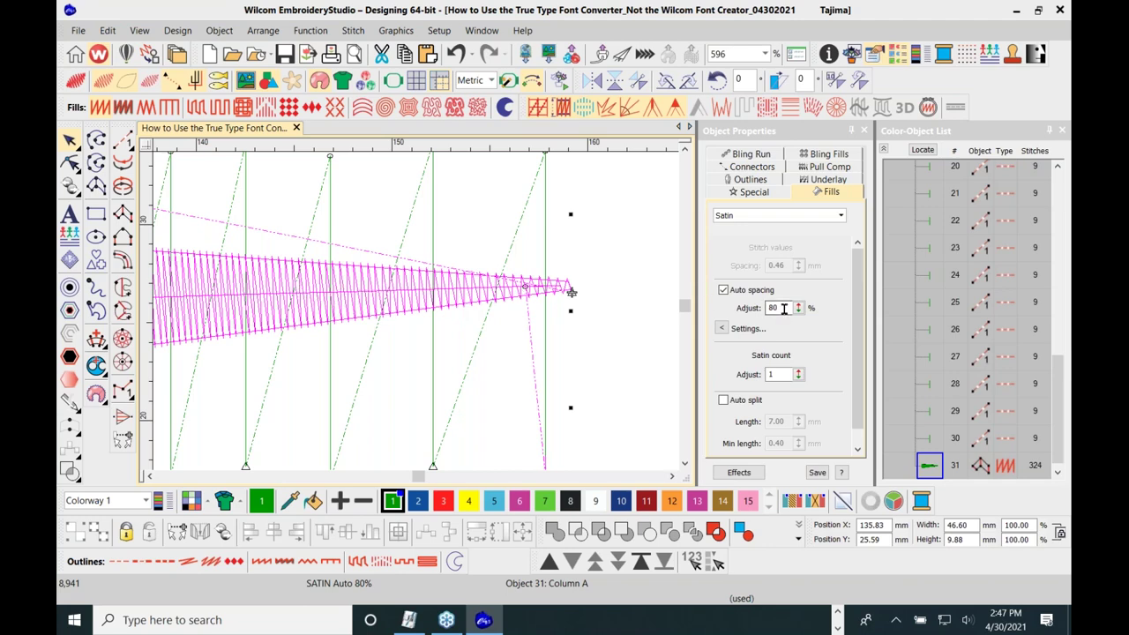
drag(798, 307, 738, 411)
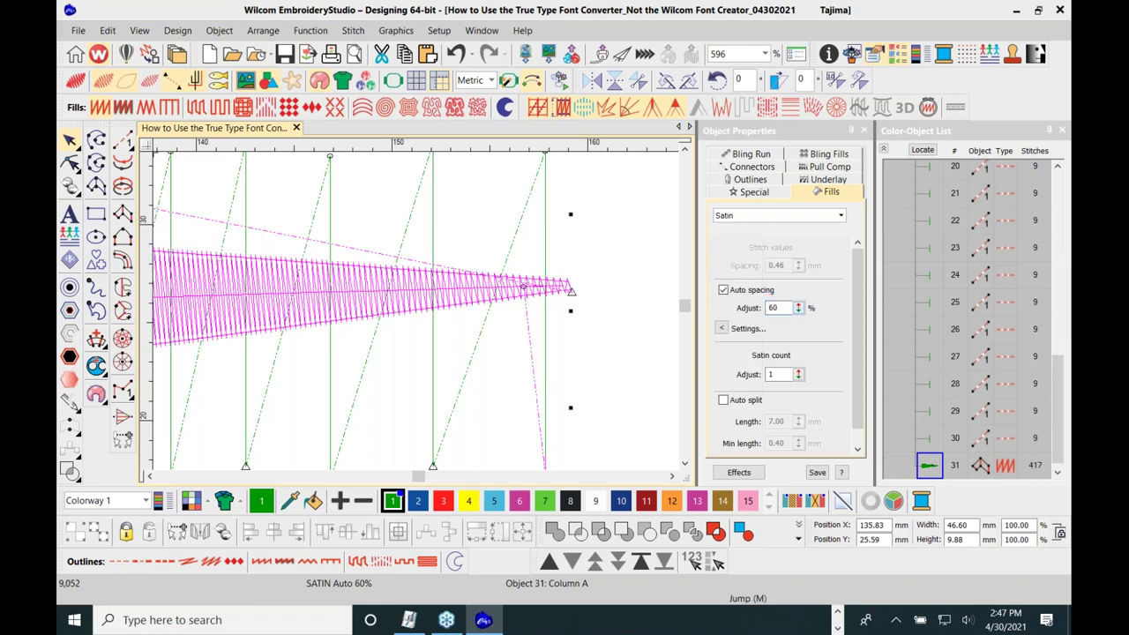
click(630, 351)
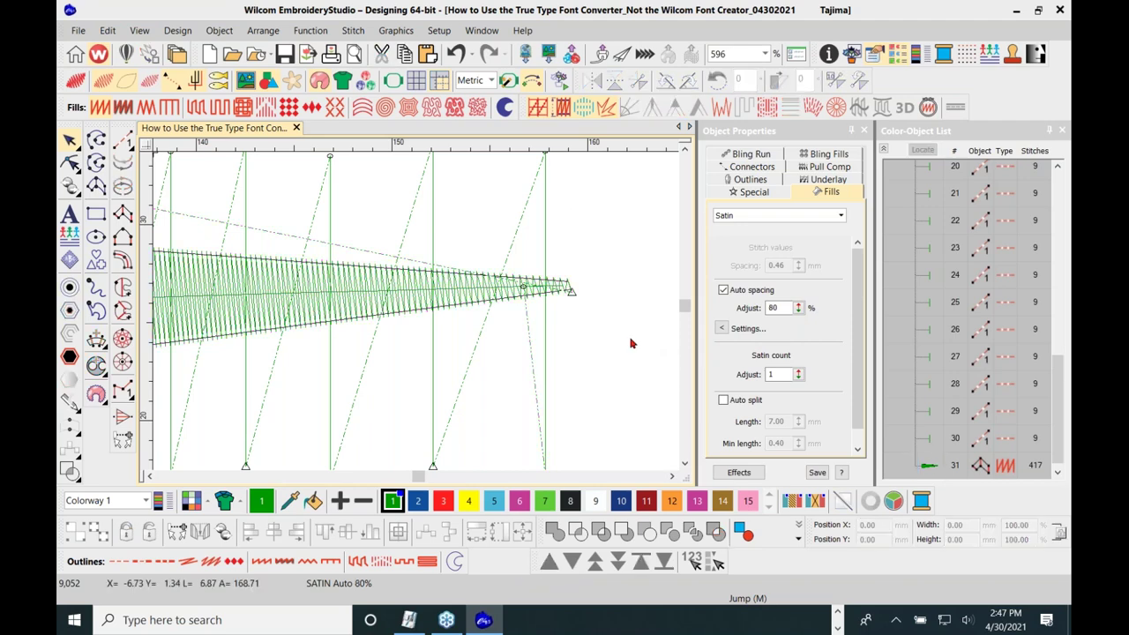
Select the tapered column again and set its satin auto spacing adjustment to 100%
click(502, 294)
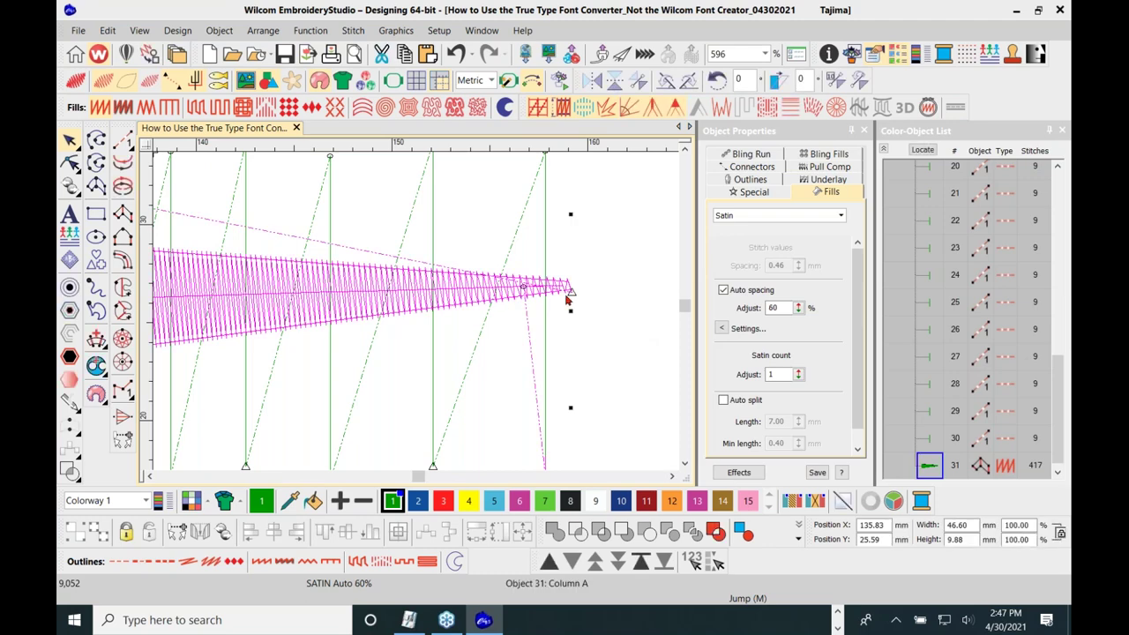
double_click(774, 308)
text(100)
key(Return)
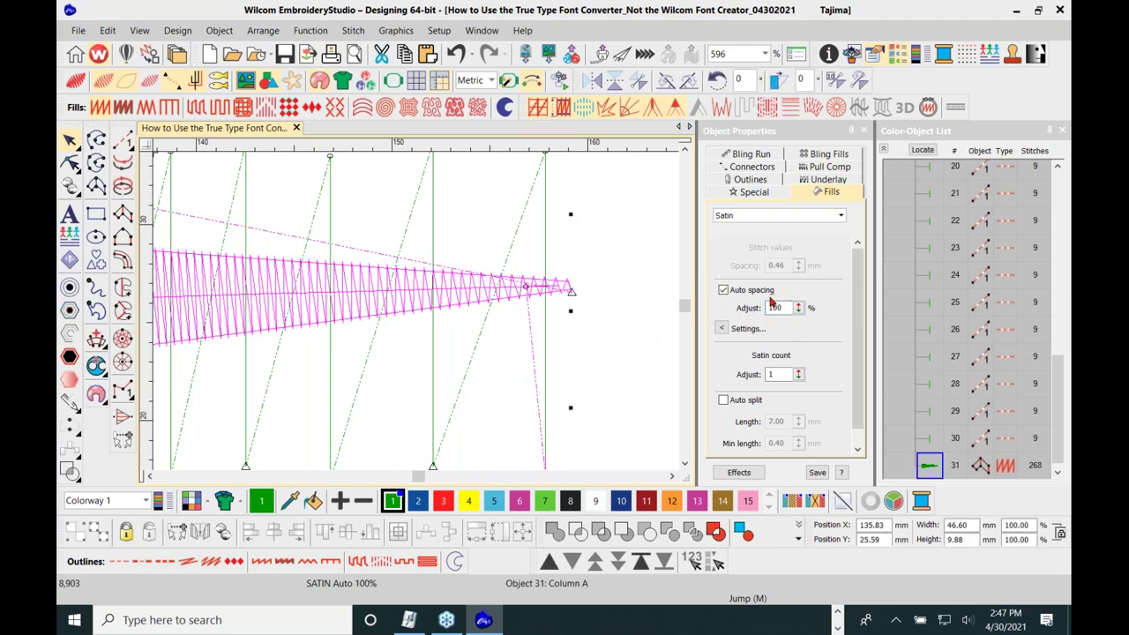
Raise the tapered column's satin auto spacing adjustment to 120% and deselect it
click(799, 305)
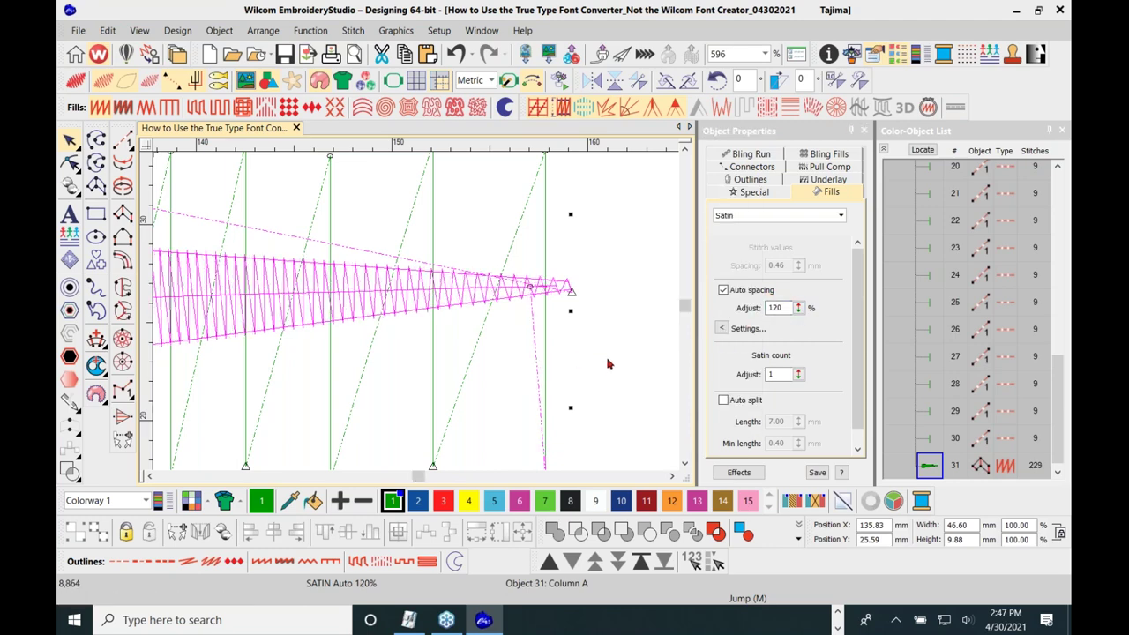
scroll(546, 263, down, 2)
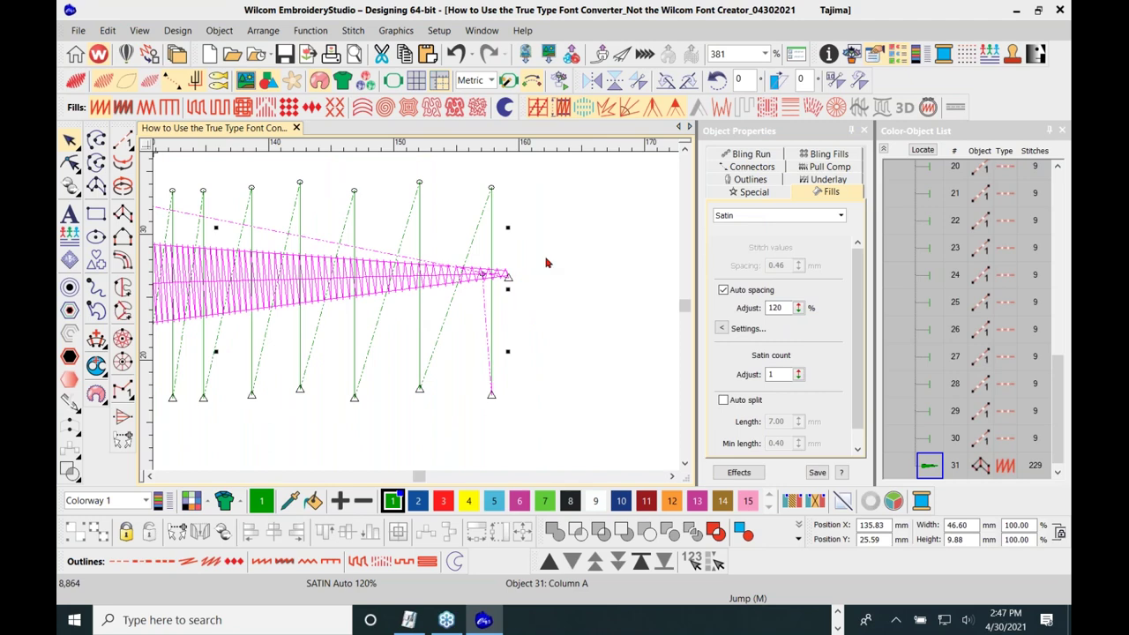
click(546, 263)
scroll(417, 315, down, 2)
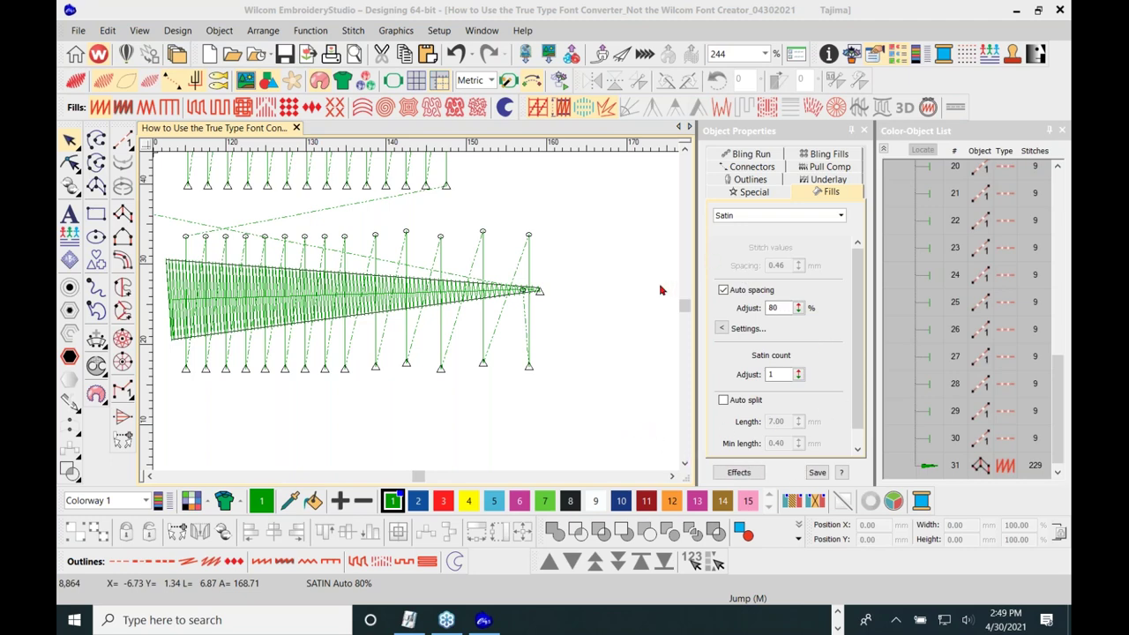
Examine the lower, smaller script lettering, first as plain stitches and again with the realistic stitch view switched on
scroll(397, 318, down, 5)
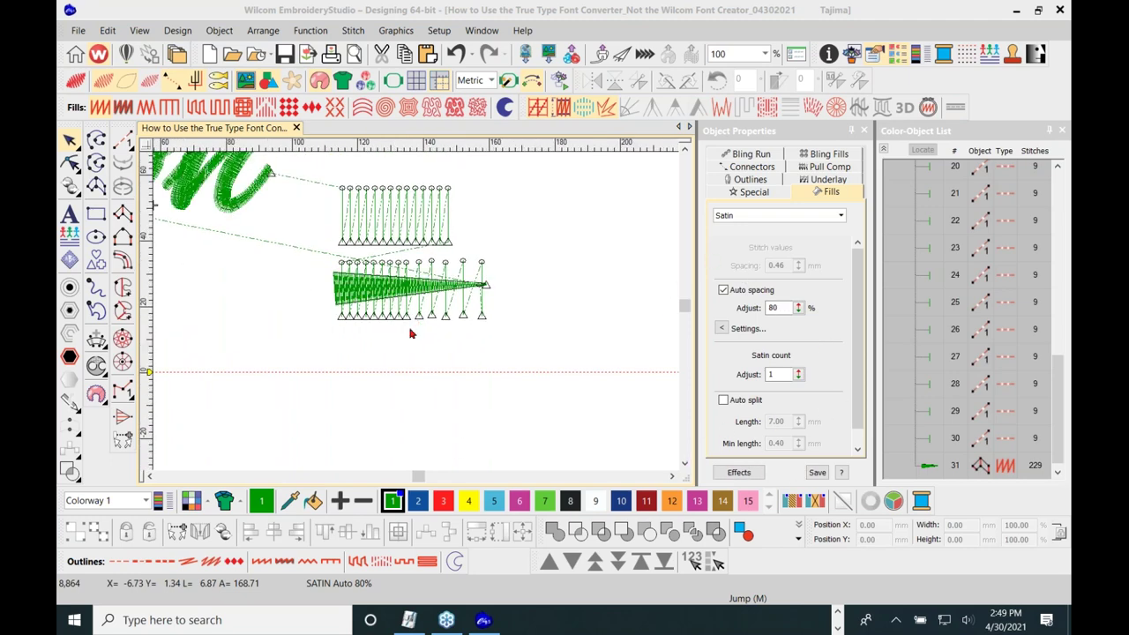
scroll(261, 316, up, 3)
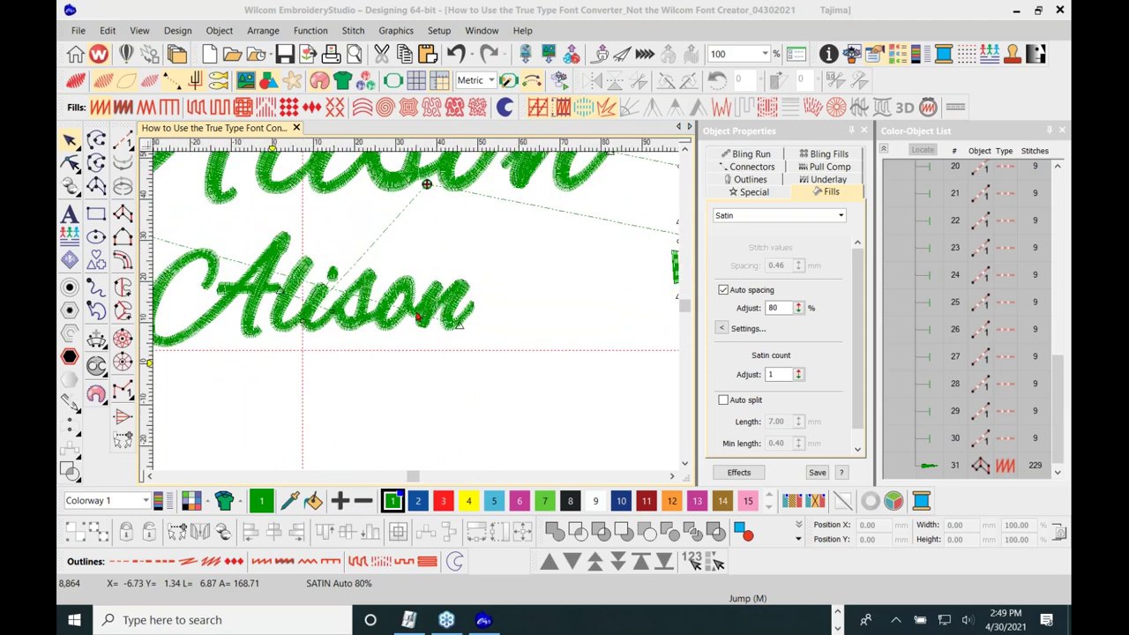
scroll(389, 329, down, 1)
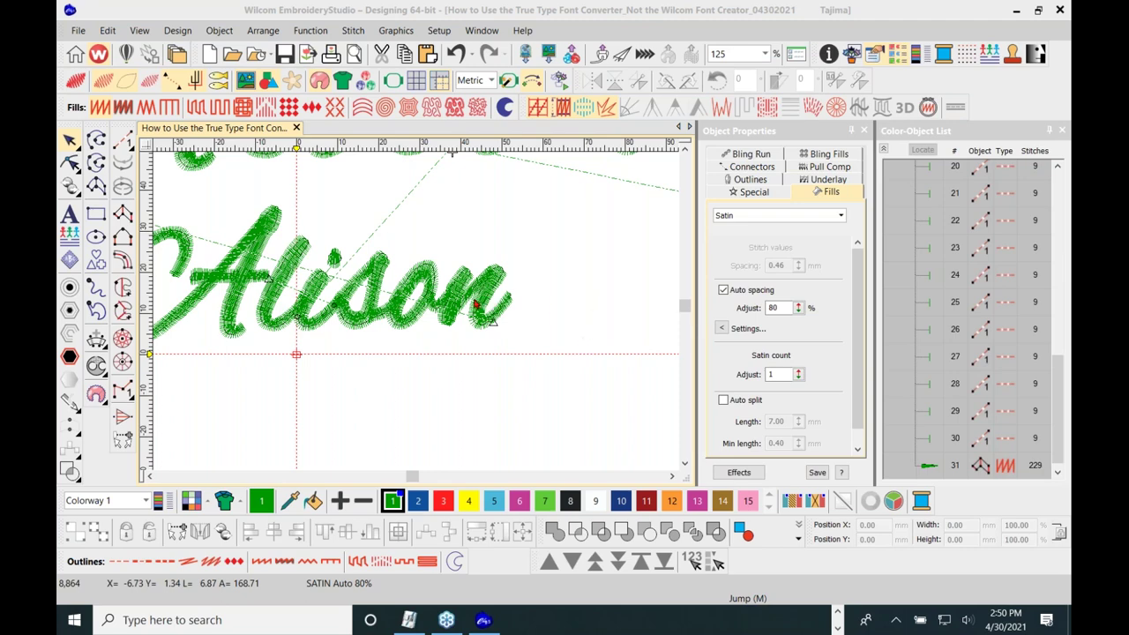
right_click(474, 303)
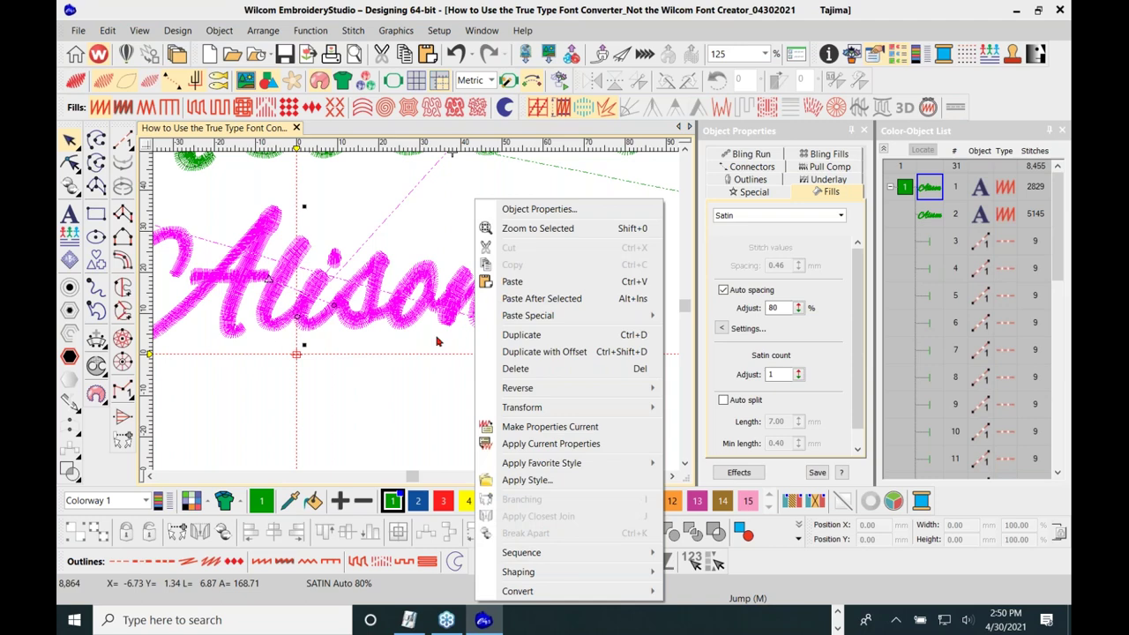
key(Escape)
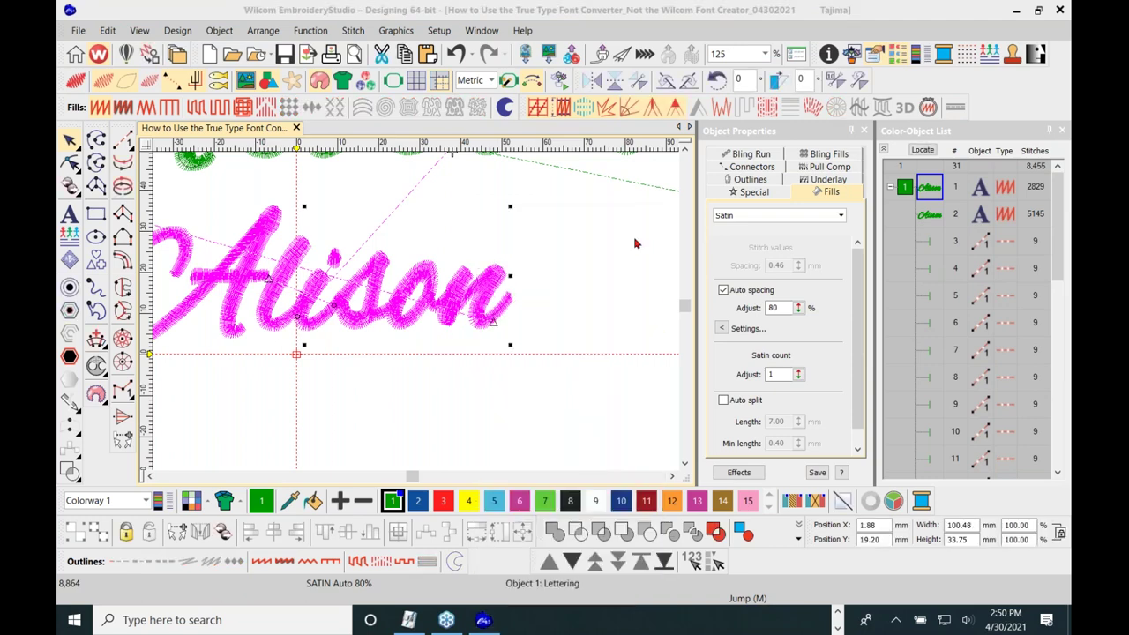
click(451, 354)
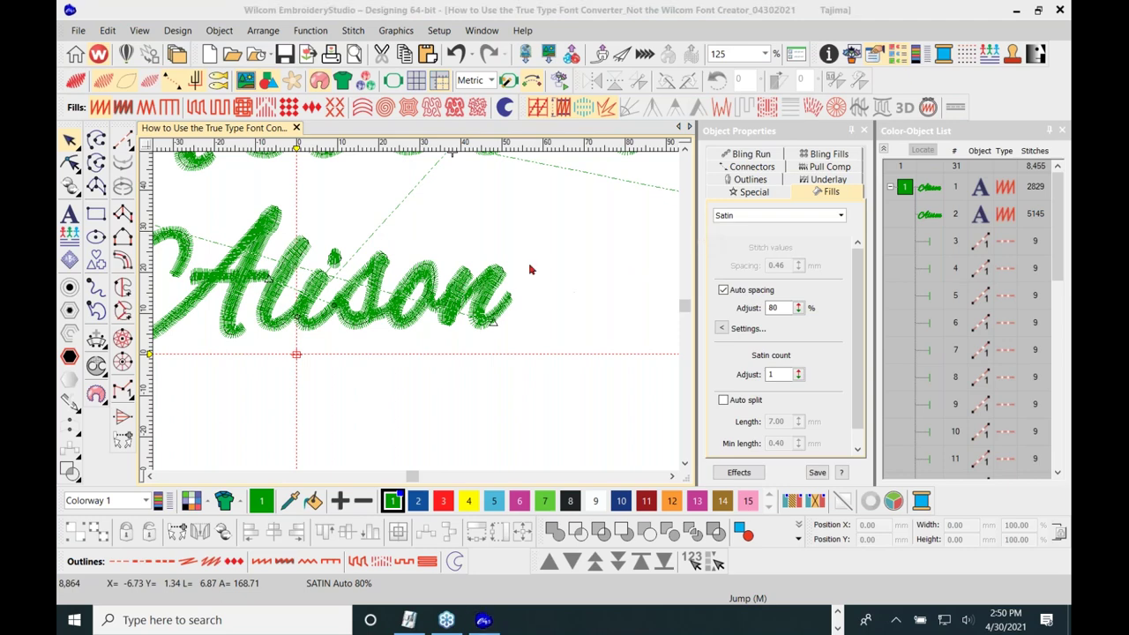
click(75, 79)
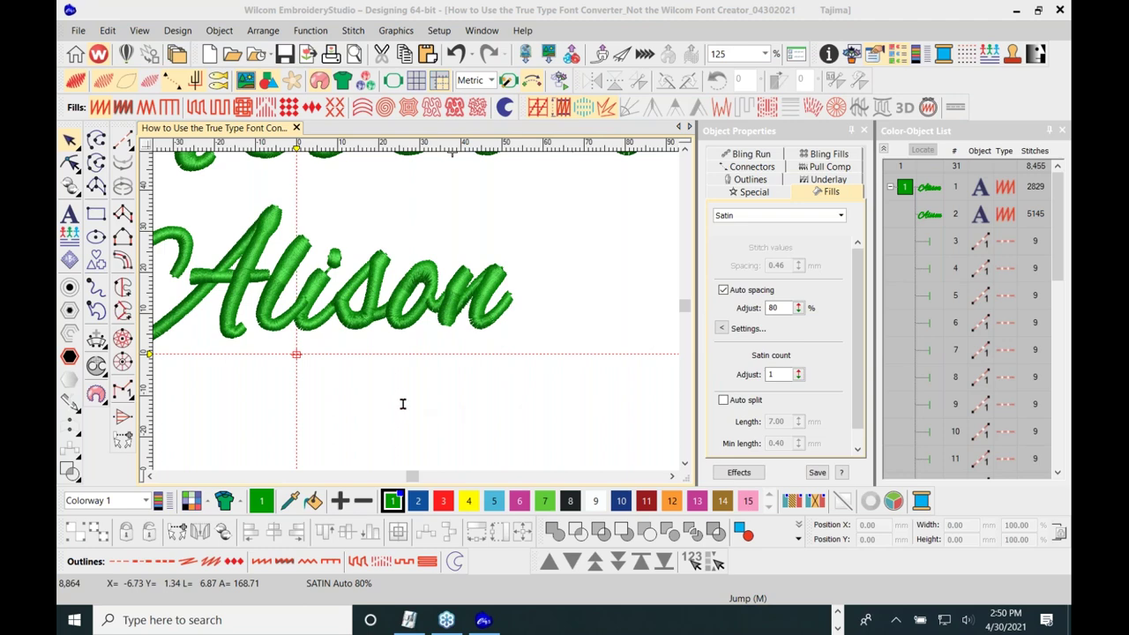
scroll(321, 315, down, 1)
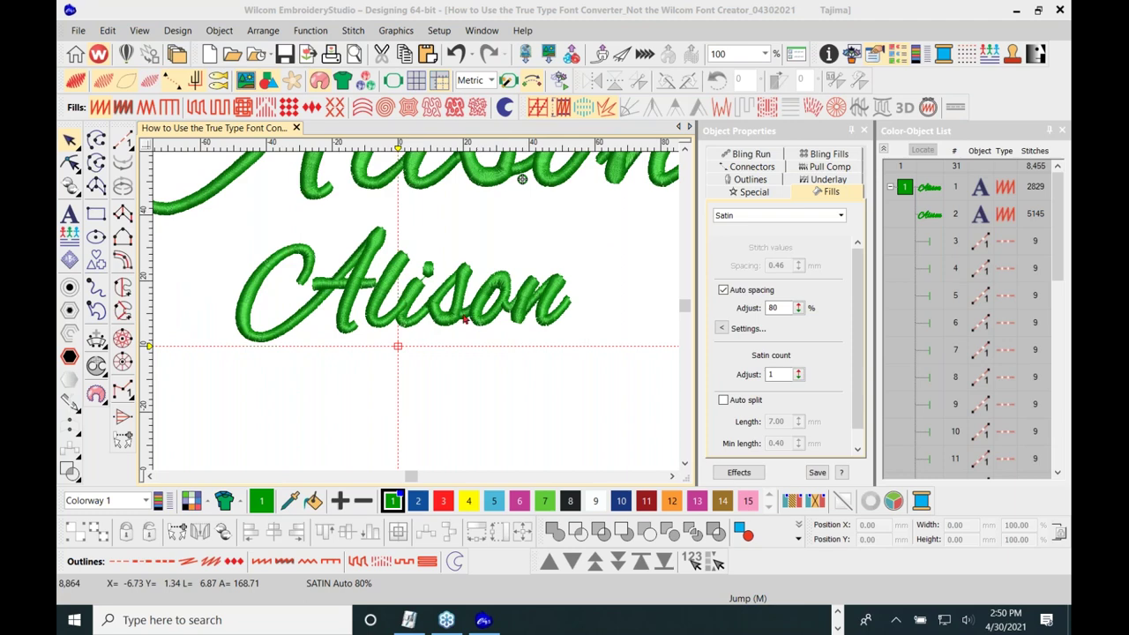
scroll(423, 302, up, 2)
scroll(417, 316, down, 2)
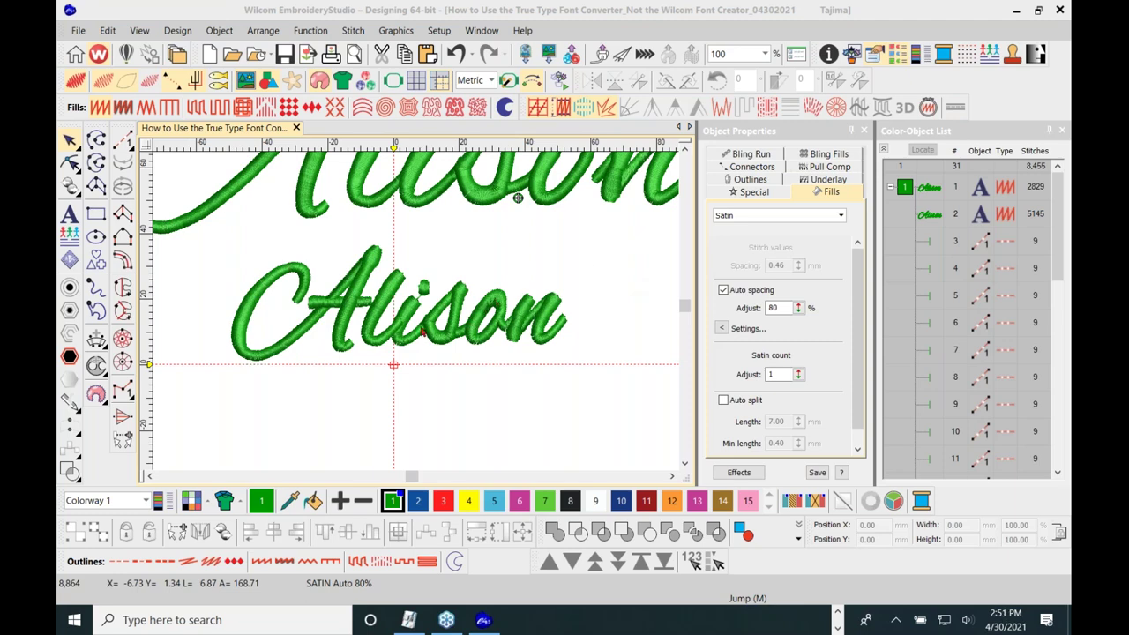
scroll(410, 331, up, 2)
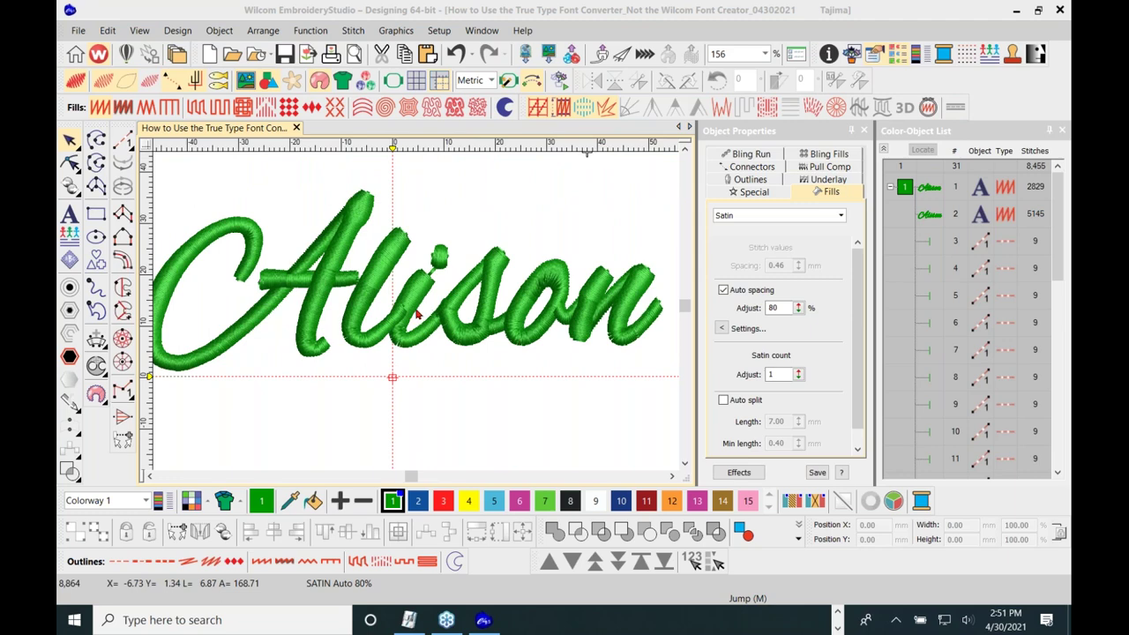
Put the lower script lettering into reshape mode with its stitches hidden so that only the letter outlines remain
click(411, 327)
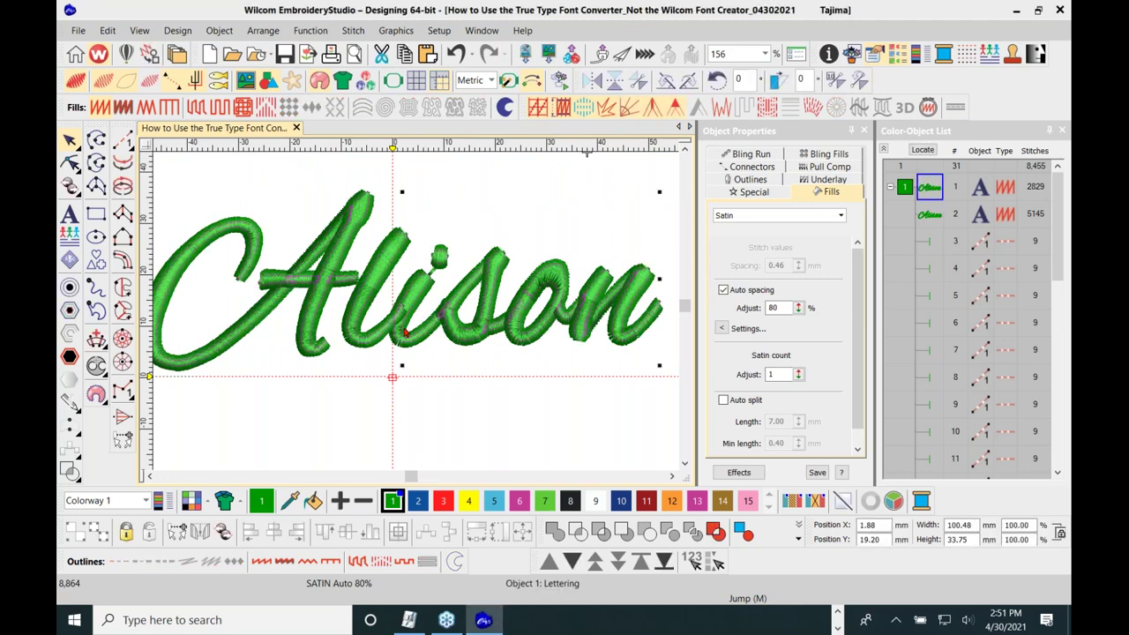
click(70, 163)
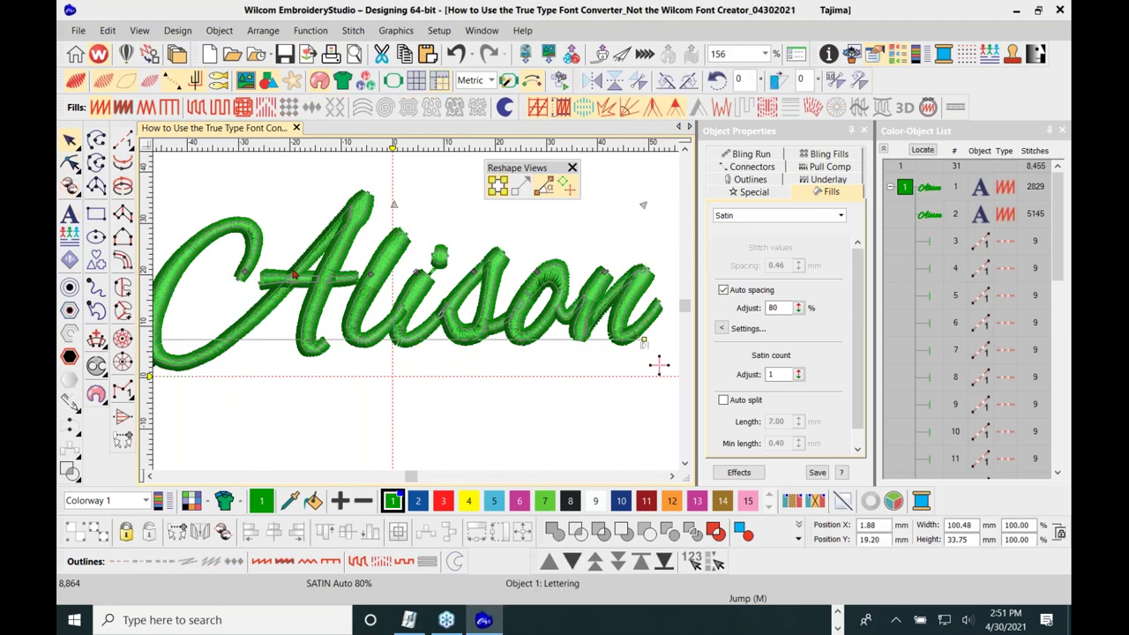
click(103, 81)
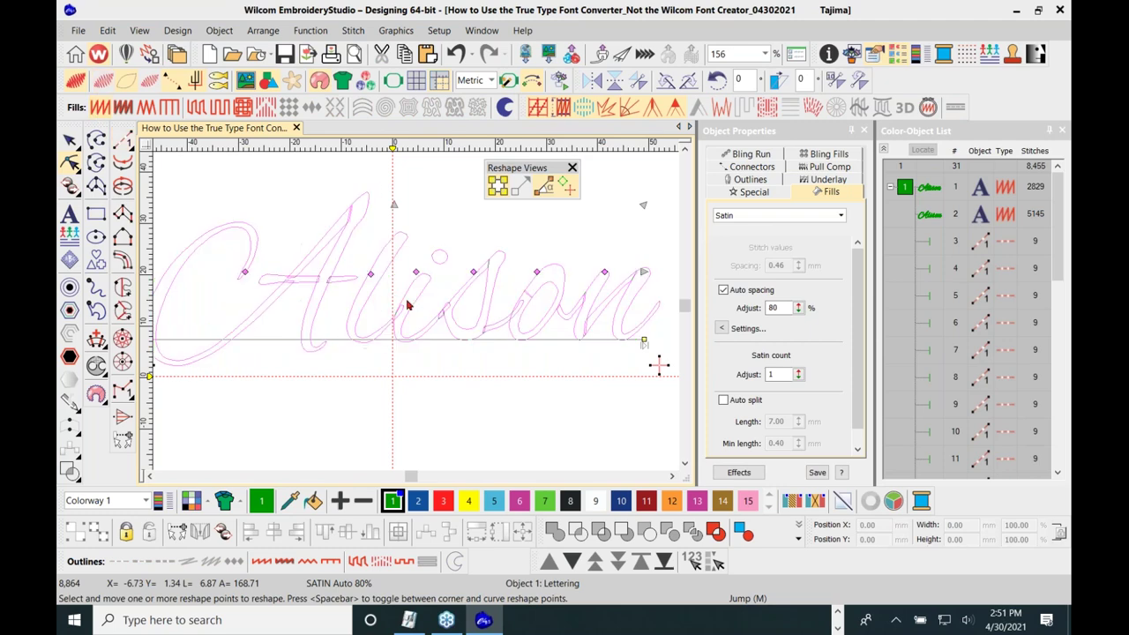
scroll(416, 316, up, 2)
Select the letter l for reshaping and rotate the stitch angle on the outgoing side of its bottom curve
click(353, 379)
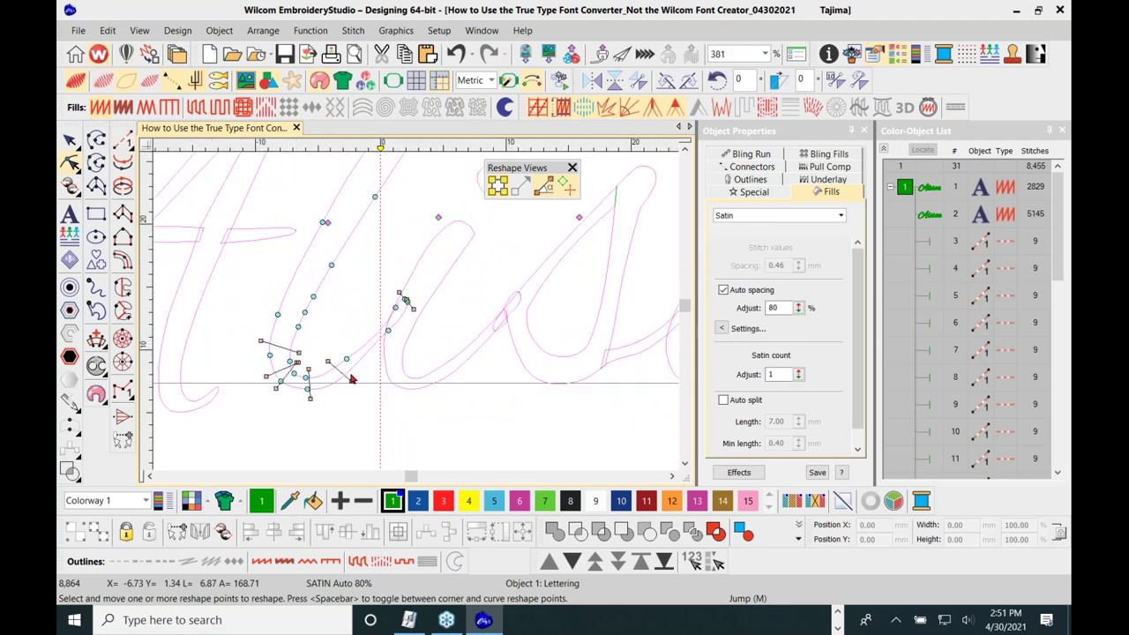
scroll(399, 317, up, 1)
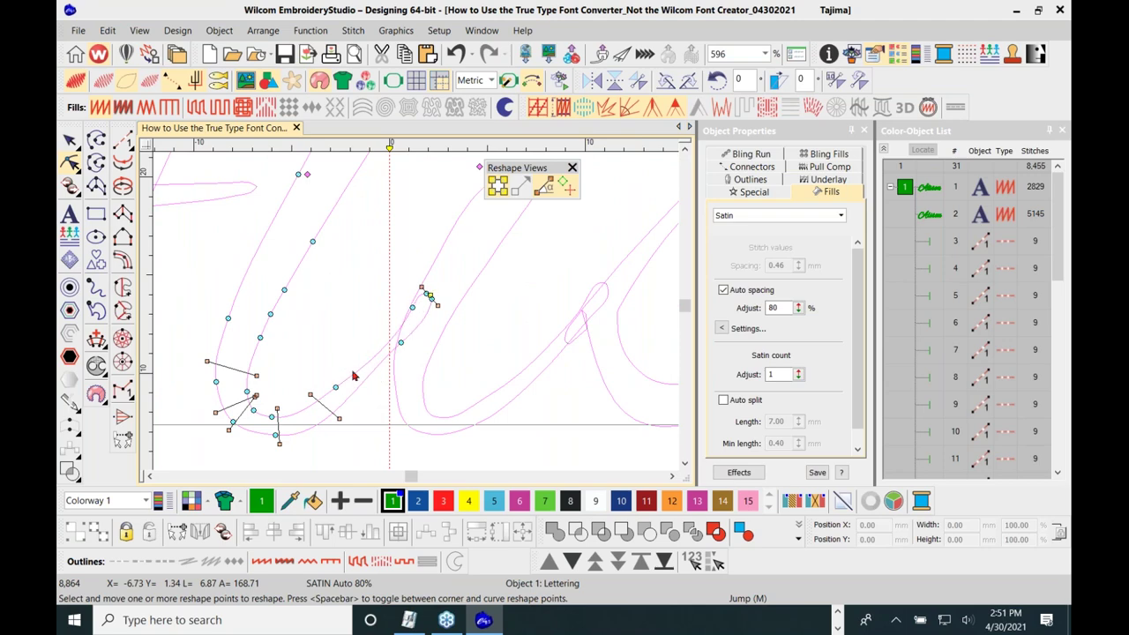
drag(339, 420, 325, 435)
scroll(420, 314, up, 2)
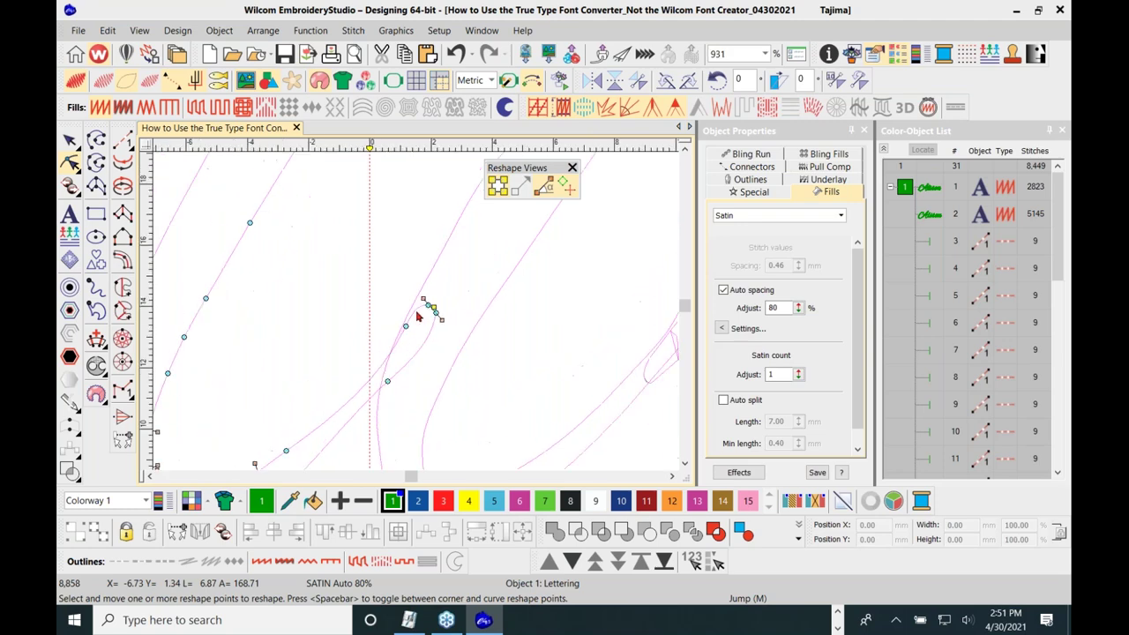
Reshape the tip of the l's exit tail by removing its corner point, shifting the end point inward and extending the lower edge
click(423, 300)
key(Delete)
drag(421, 331, 429, 331)
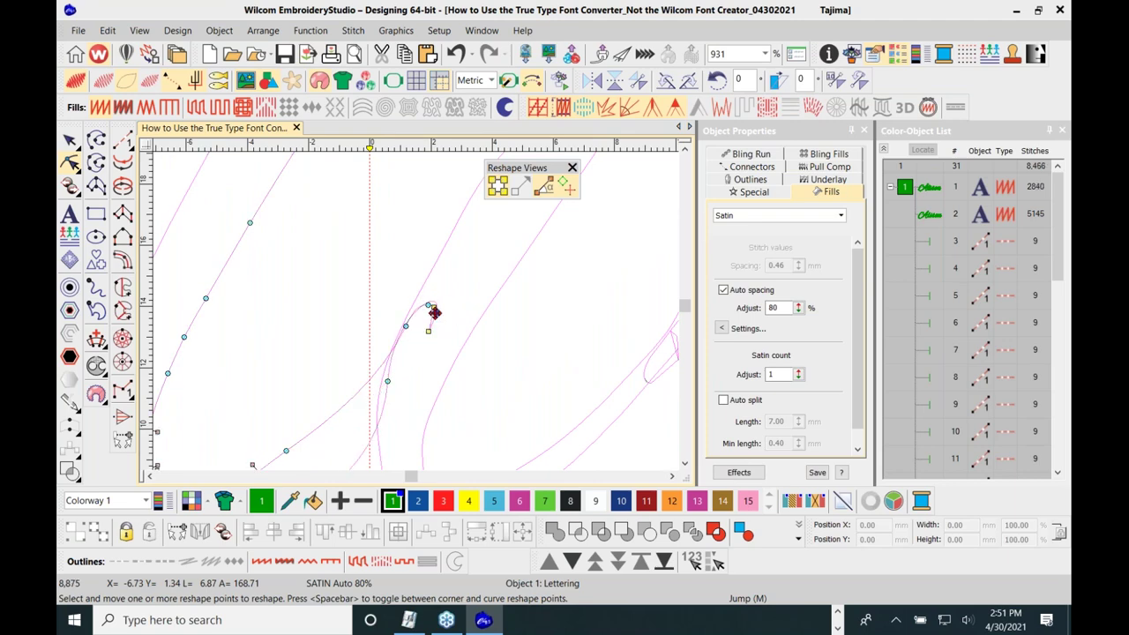
click(415, 358)
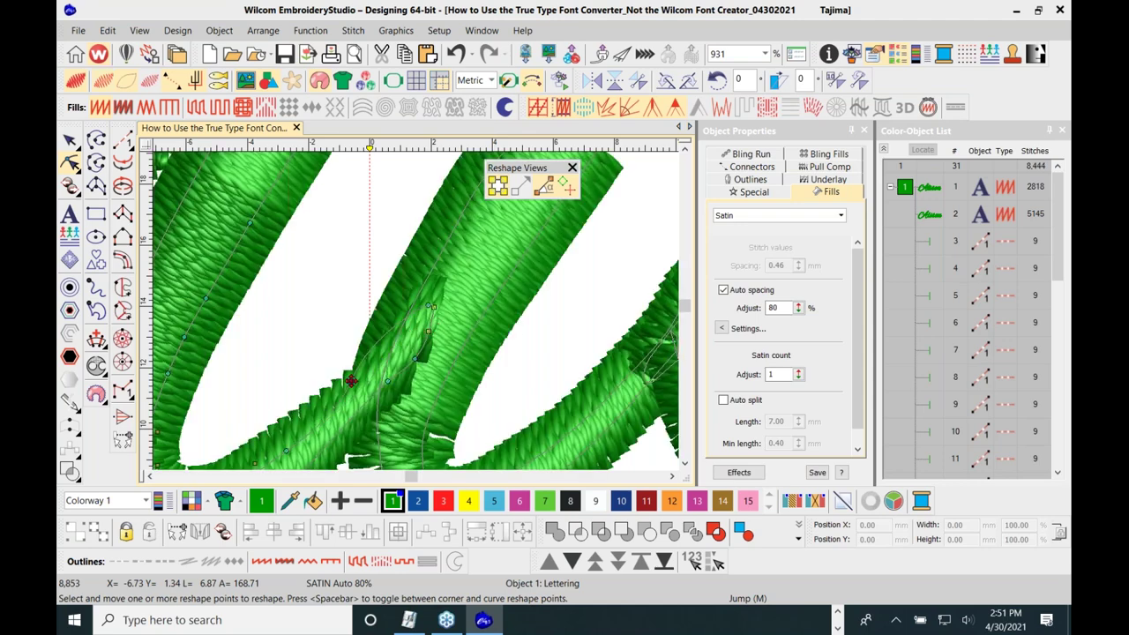
Add reshape points along the upper edge of the l's tail to smooth its outline toward the tip
drag(351, 380, 426, 328)
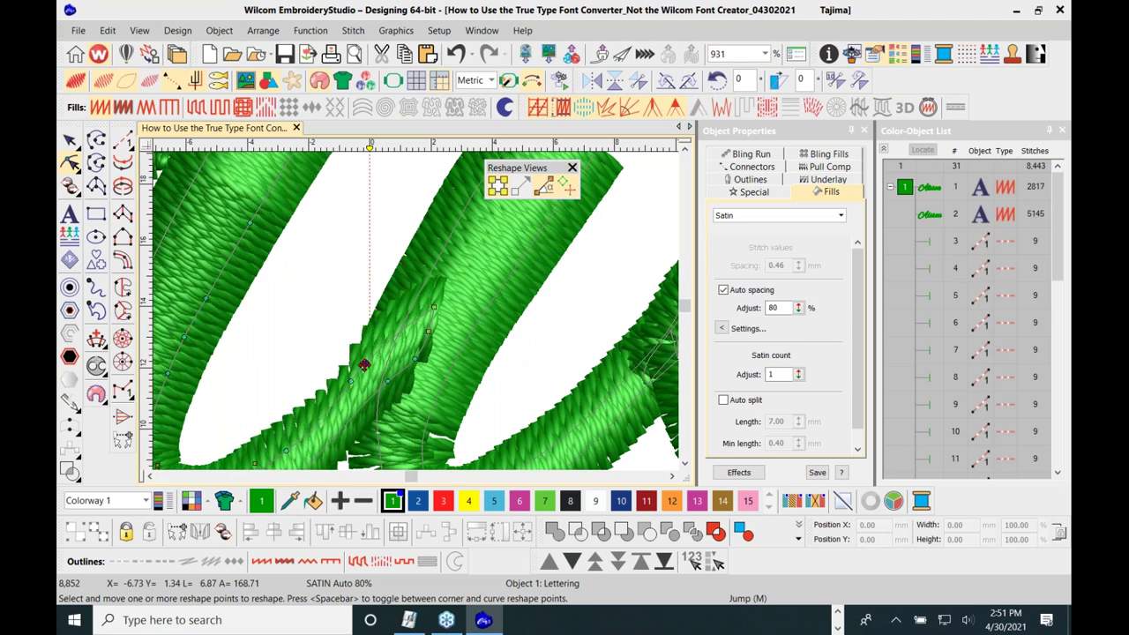
click(364, 365)
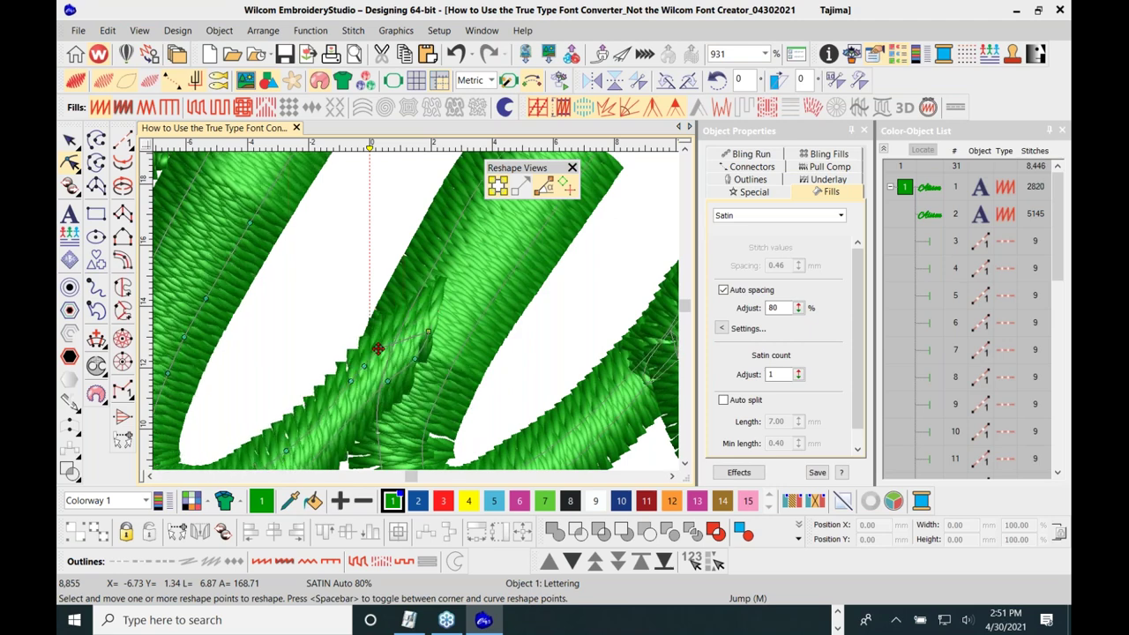
click(379, 349)
scroll(425, 306, down, 1)
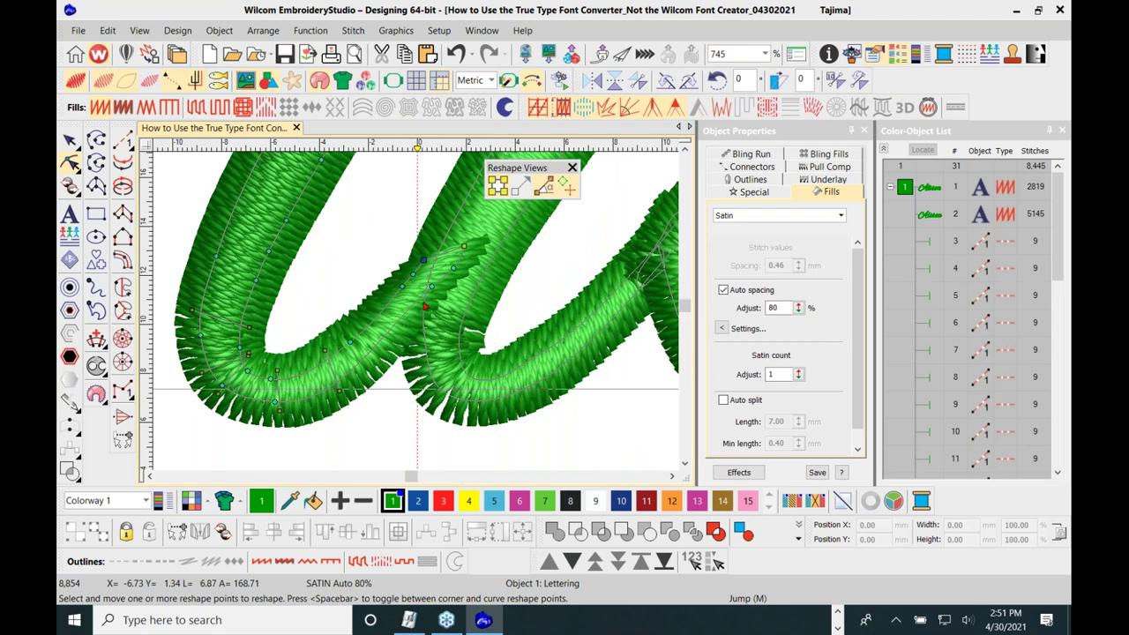
Adjust the points around the end of the l's tail and delete the surplus one to even out its width
scroll(413, 321, up, 1)
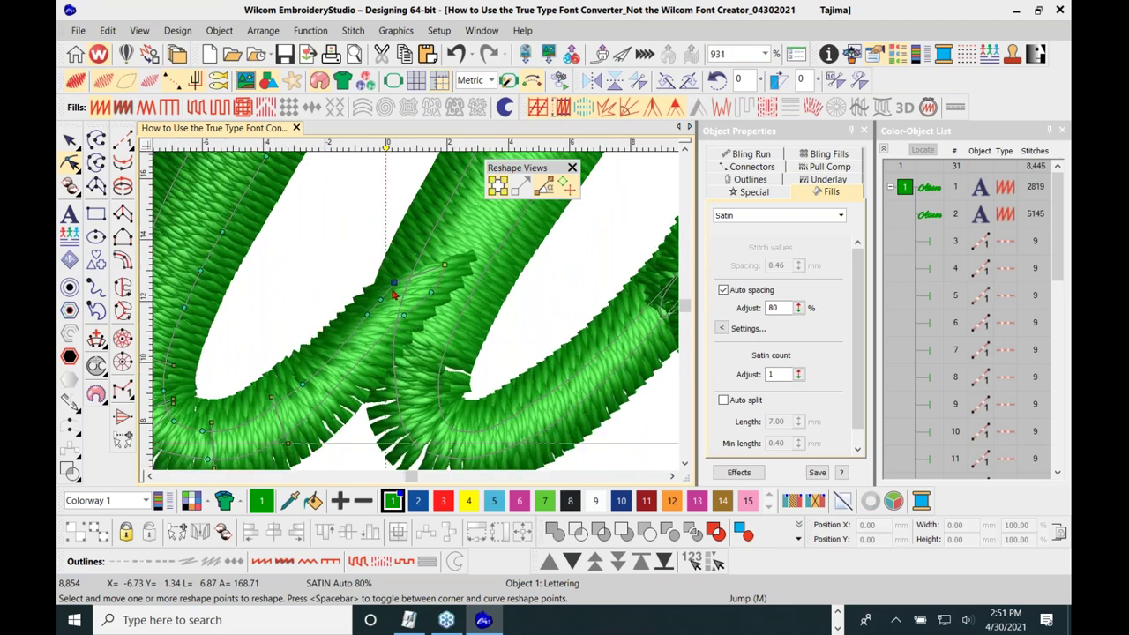
drag(393, 282, 390, 285)
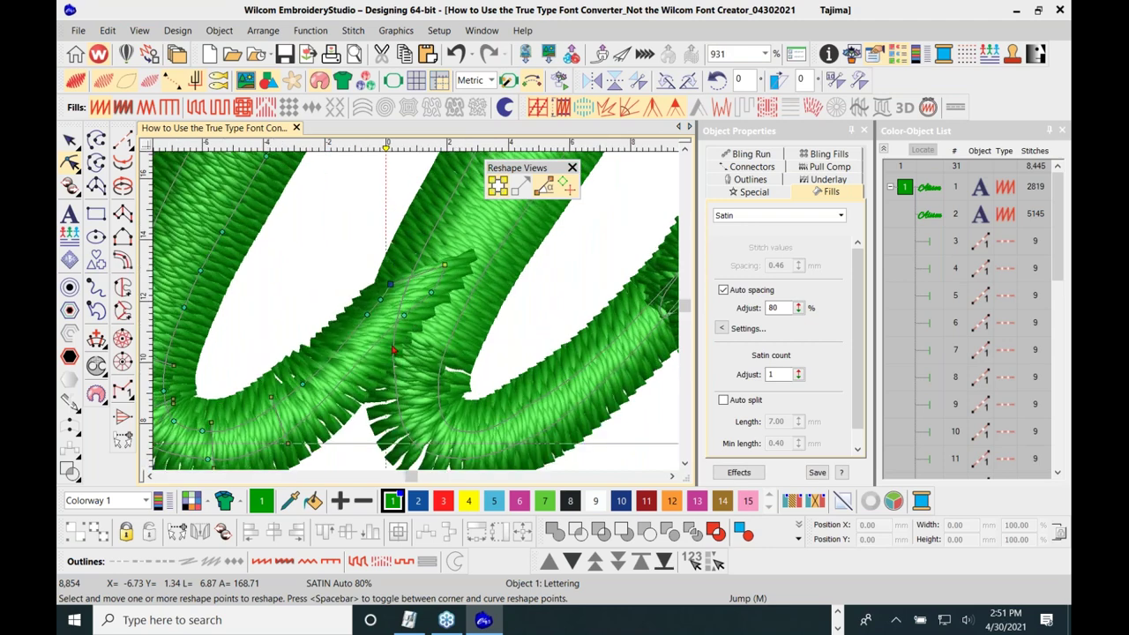
drag(405, 316, 377, 344)
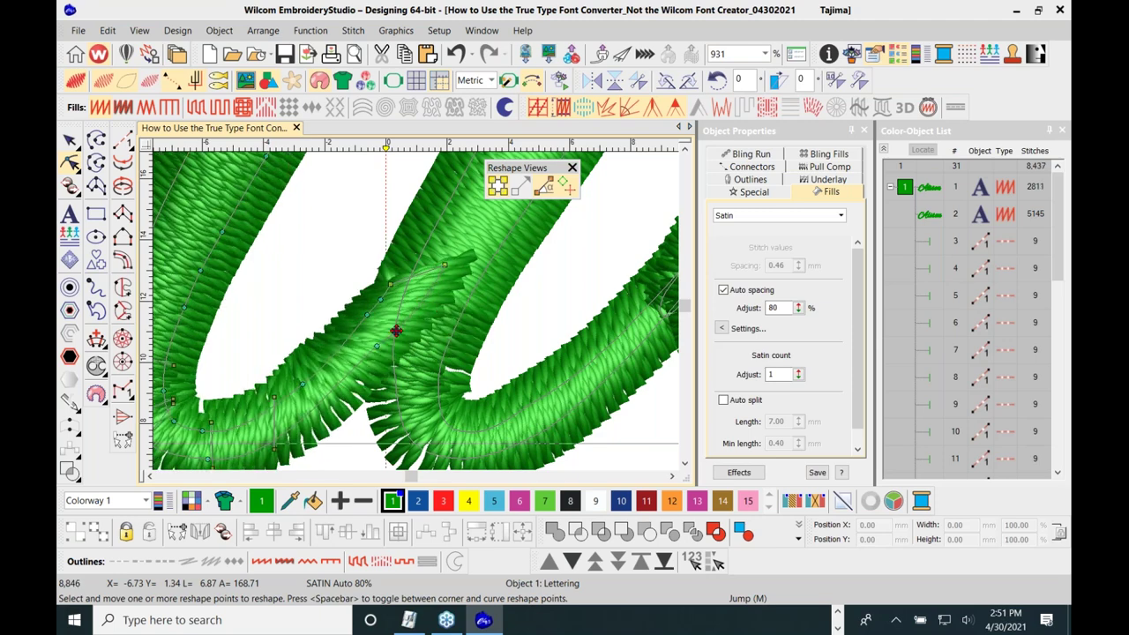
key(Delete)
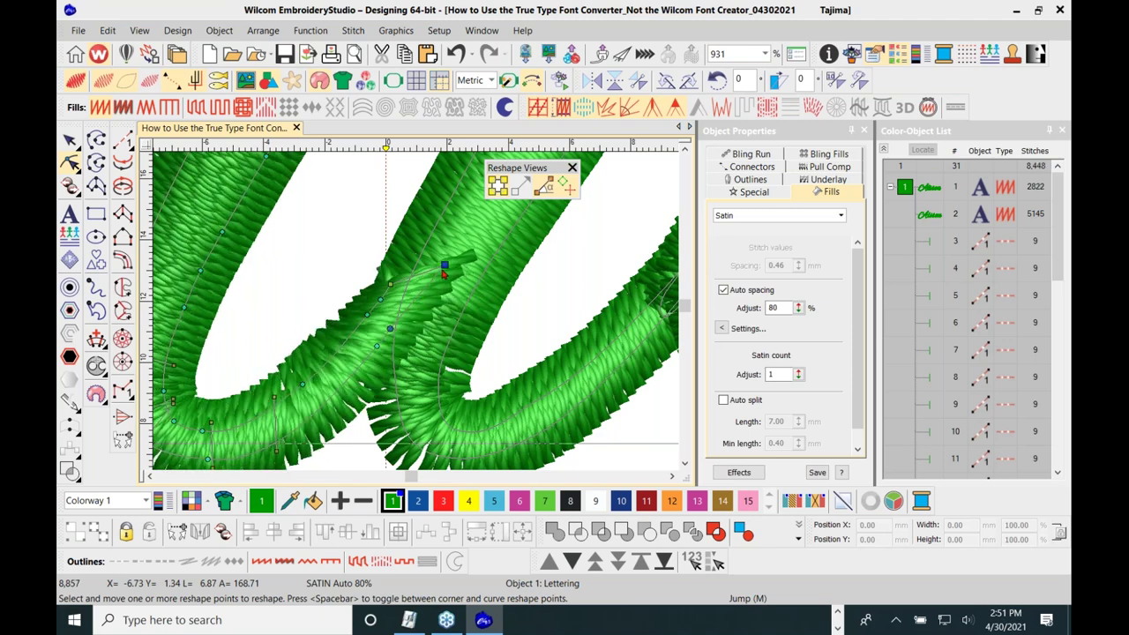
Shorten the l's tail by selecting its end points together and moving them back from the stem of the i
scroll(401, 313, down, 1)
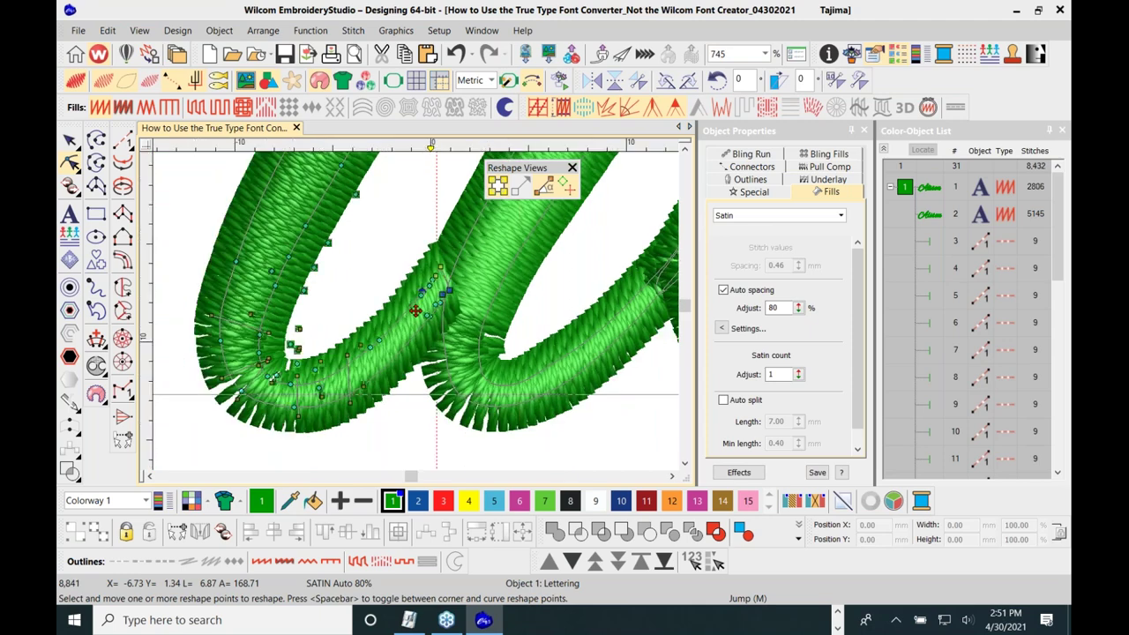
scroll(427, 303, down, 1)
mouse_move(390, 272)
mouse_down()
mouse_move(459, 360)
mouse_move(420, 336)
mouse_move(411, 348)
mouse_move(424, 316)
mouse_up()
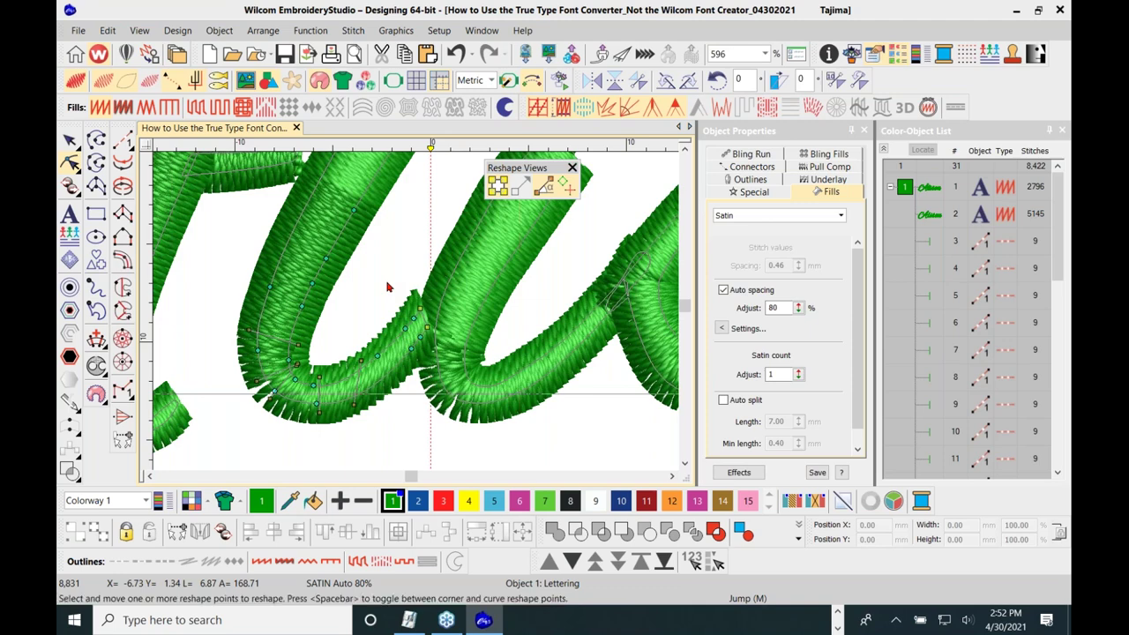
drag(373, 280, 439, 375)
click(377, 356)
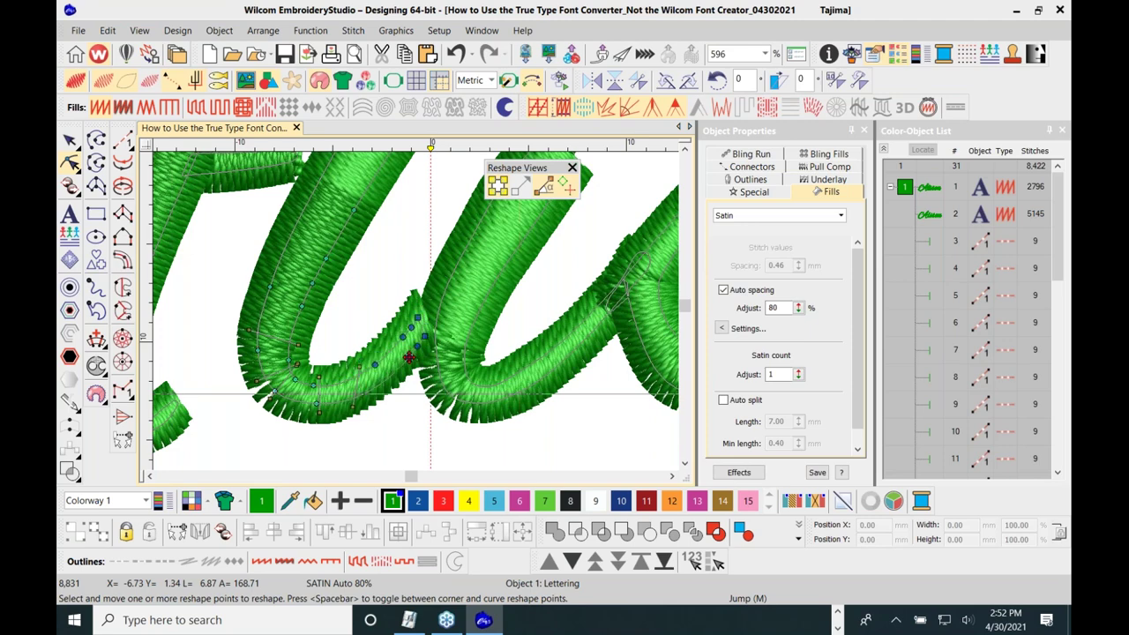
drag(411, 349, 408, 356)
click(422, 338)
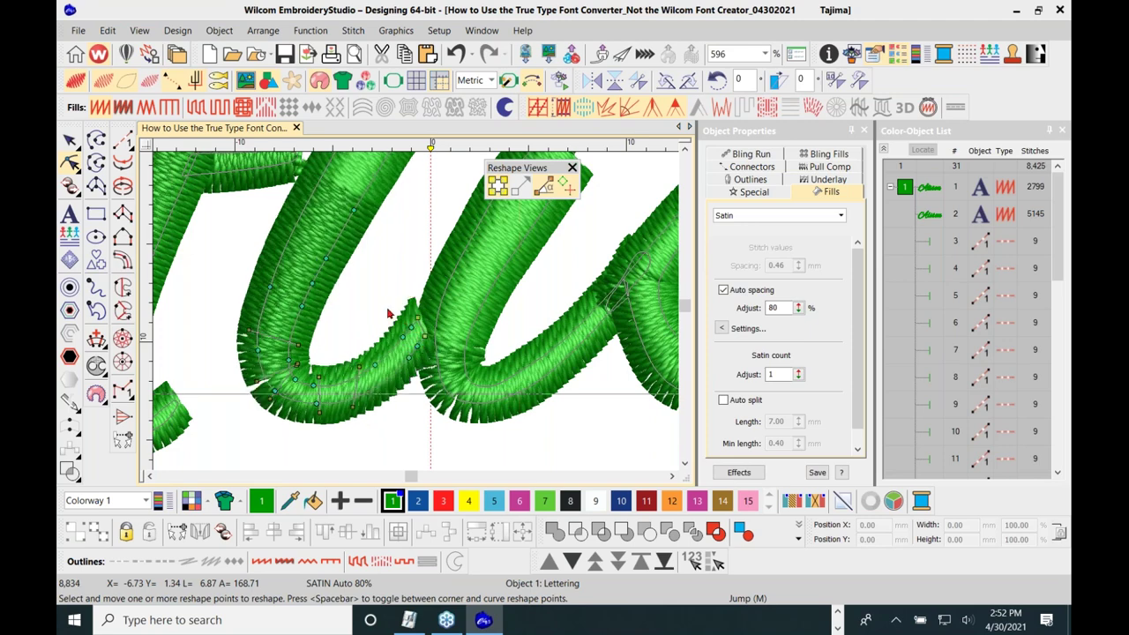
Reposition the l's tail end points to meet the i's stem and adjust the stitch angle along the bottom curve
drag(371, 302, 403, 355)
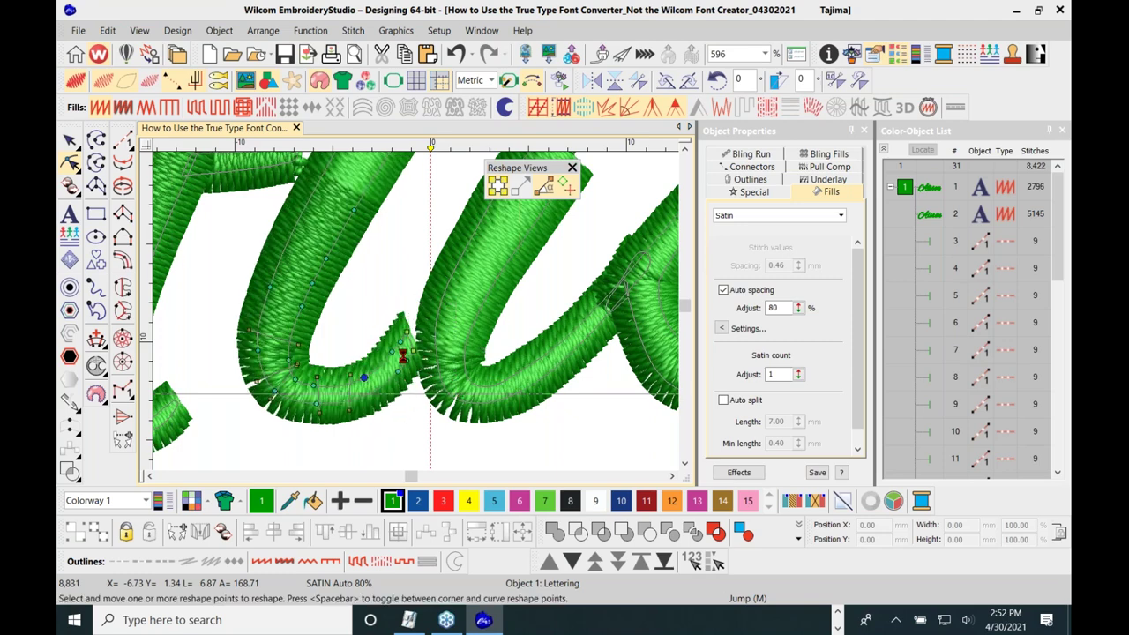
drag(406, 333, 418, 324)
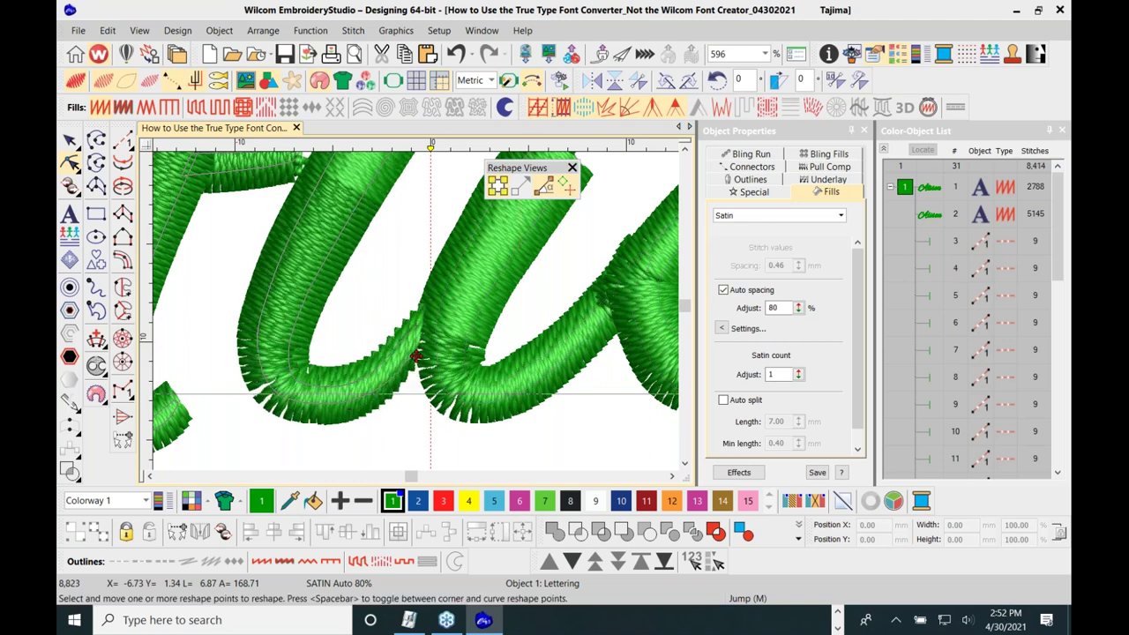
click(416, 355)
drag(328, 418, 309, 412)
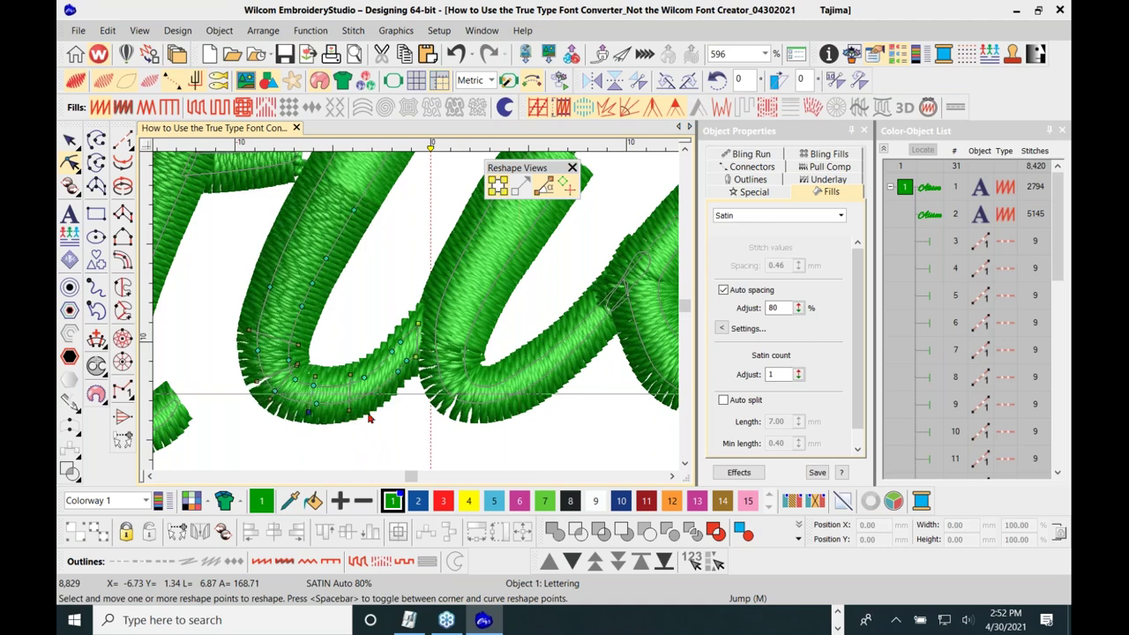
Delete a surplus point from the lower edge of the l's tail and refine the point on its upper edge
click(404, 361)
key(Delete)
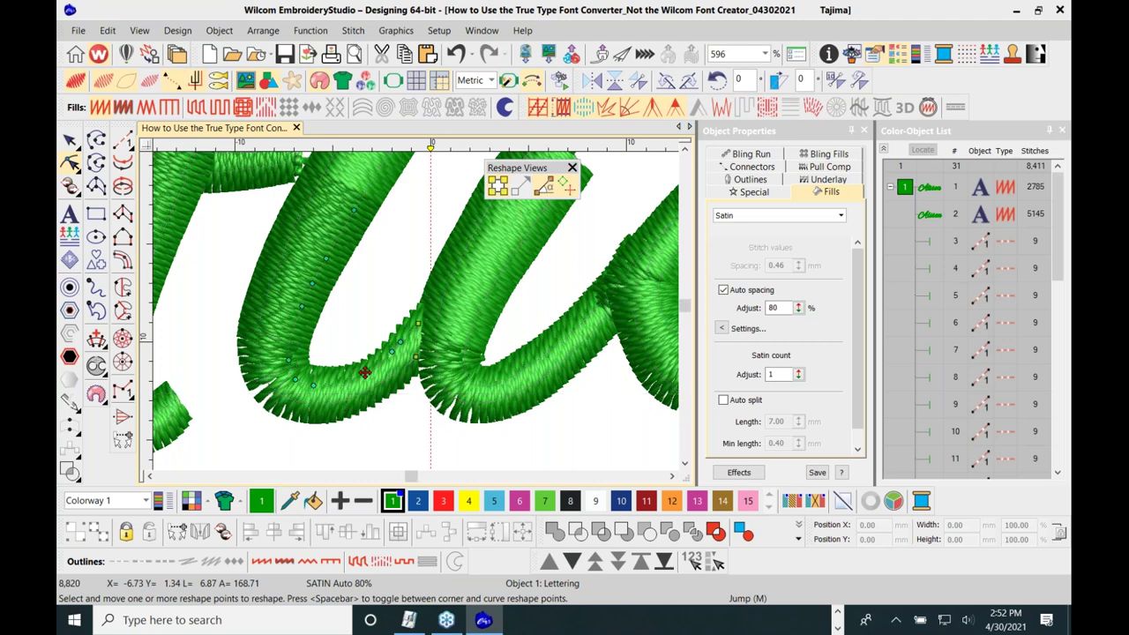
click(364, 372)
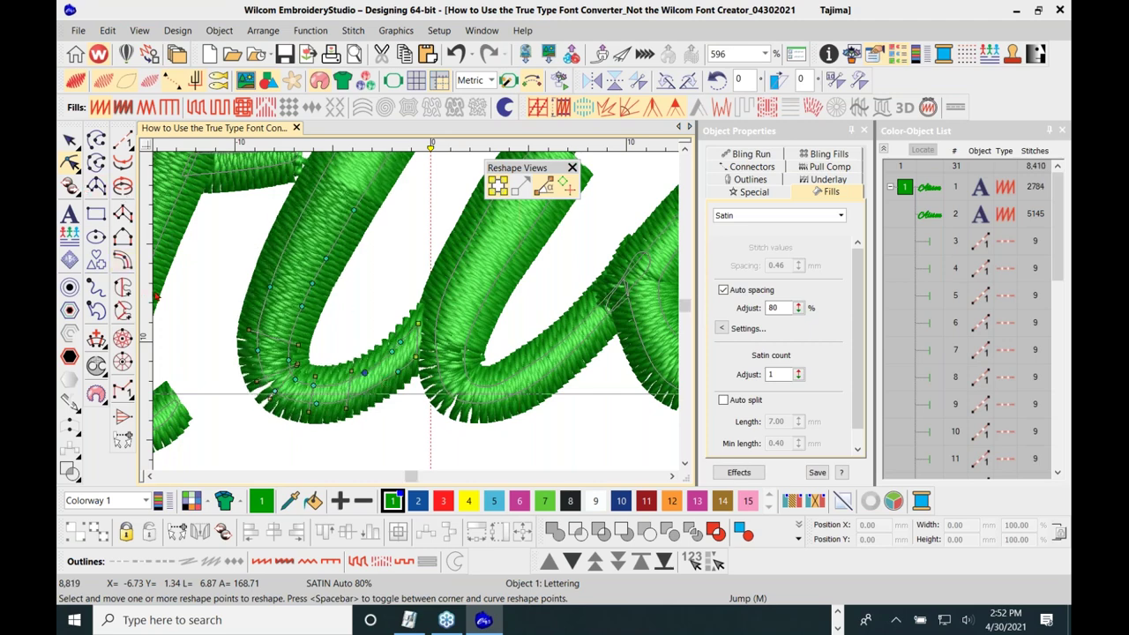
Leave reshape mode and examine how the reshaped l joins the i within the whole word
click(71, 139)
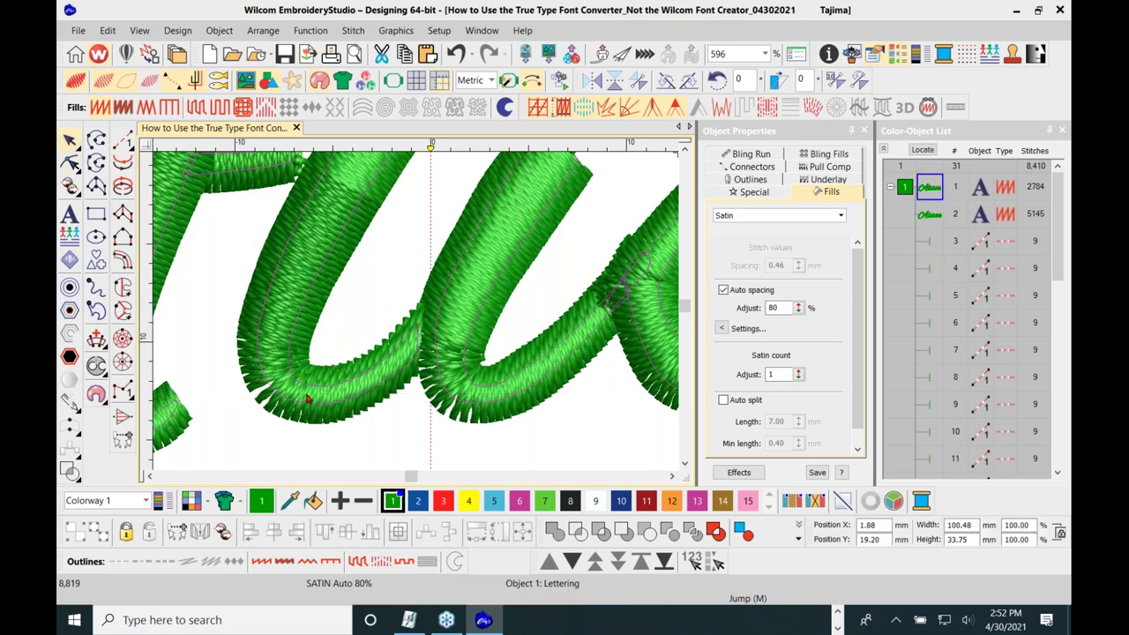
scroll(363, 421, down, 2)
scroll(424, 370, down, 2)
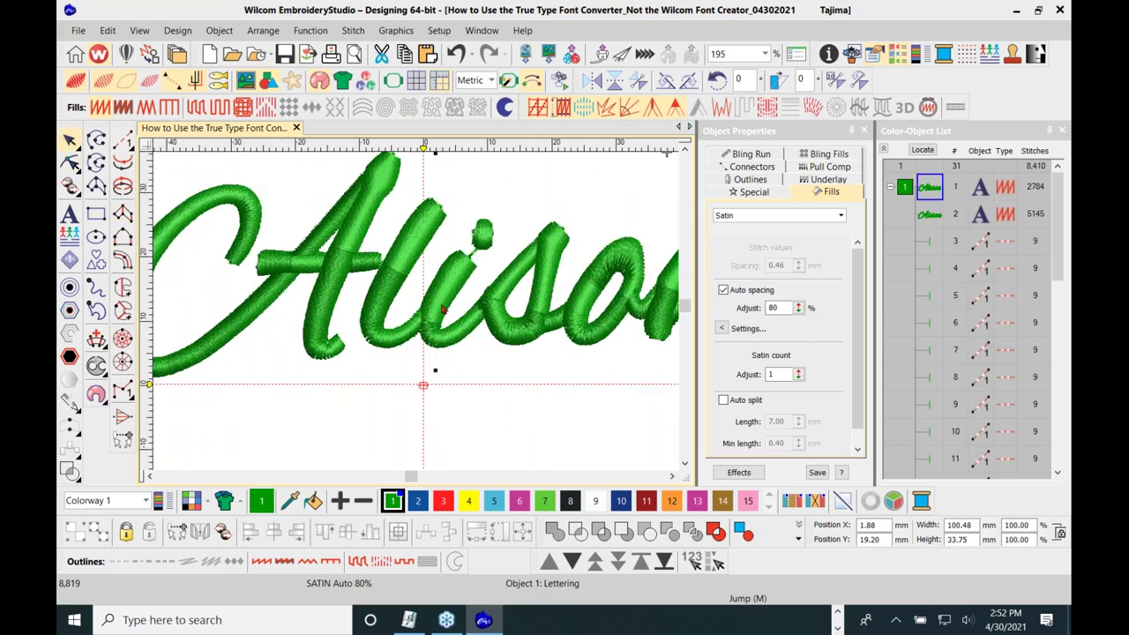
scroll(441, 309, down, 1)
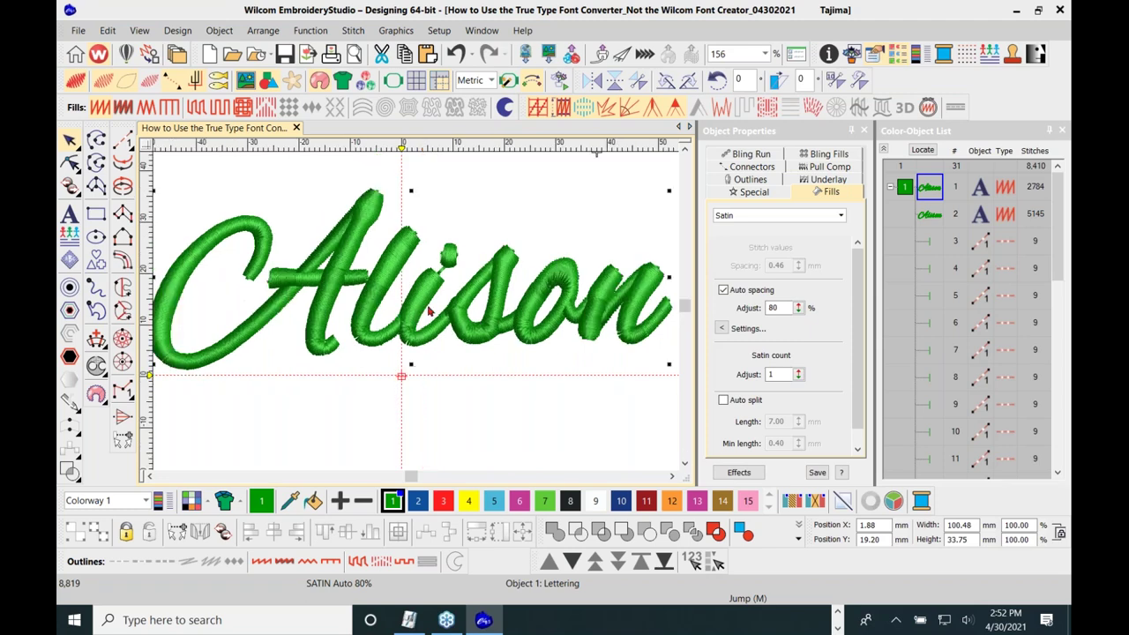
scroll(420, 314, up, 1)
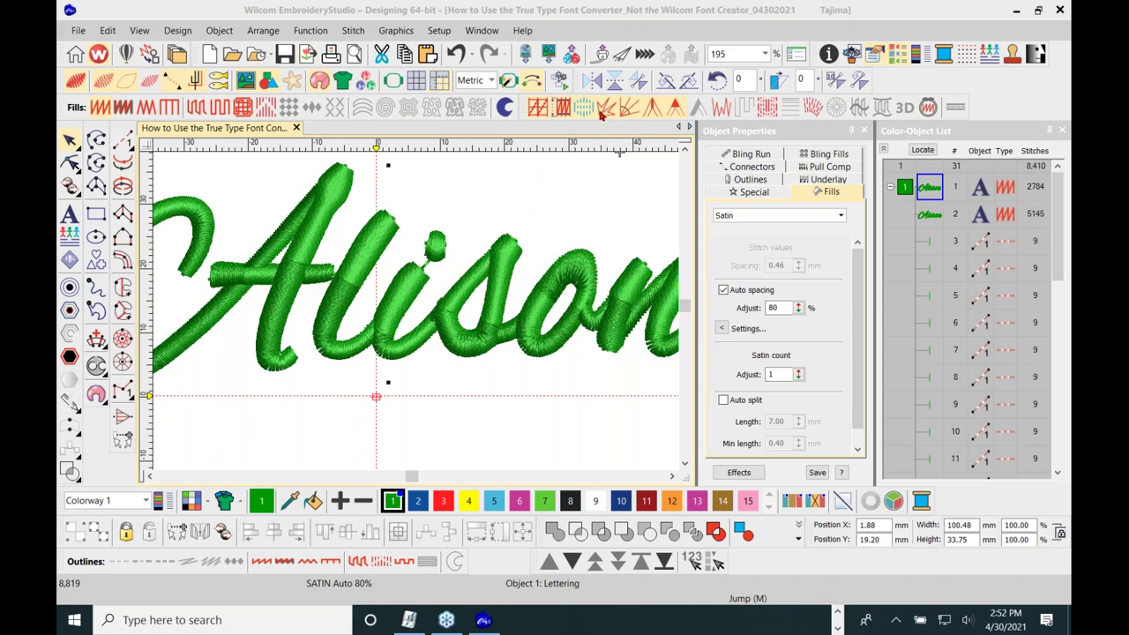
Float the Stitch Effects toolbar over the design and dock it back in its original place
drag(524, 108, 516, 172)
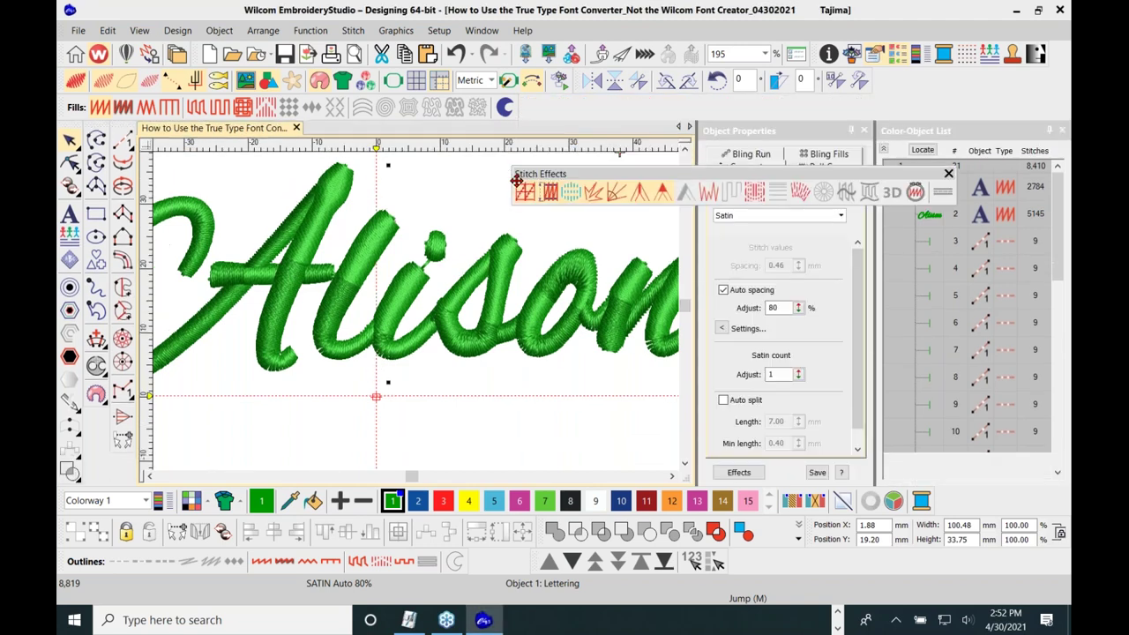
double_click(520, 173)
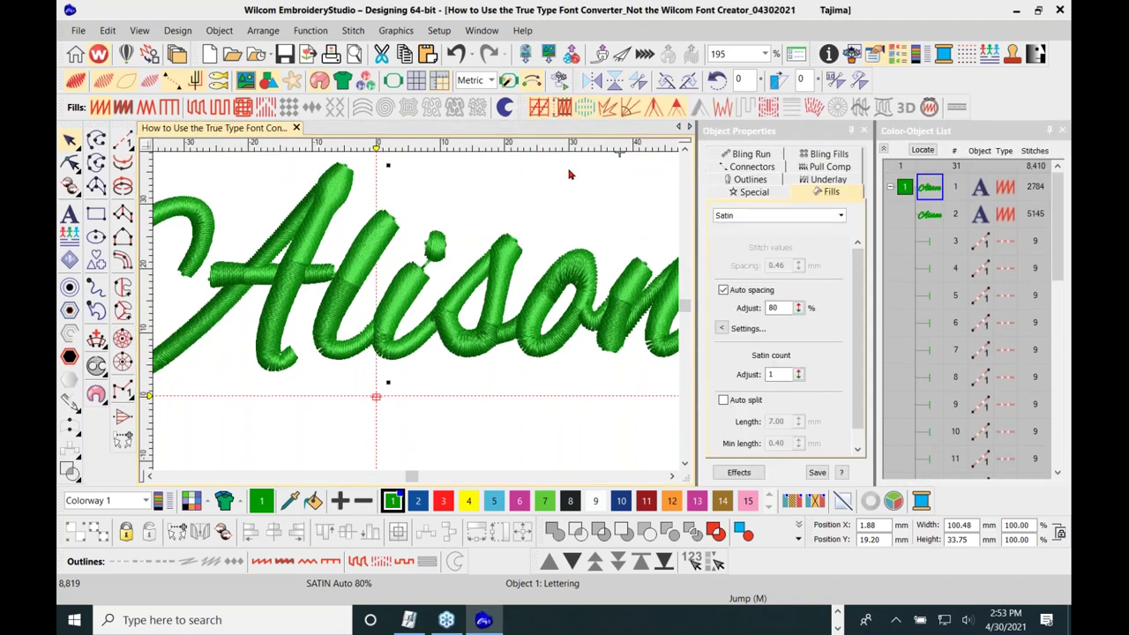
Open the Shortening settings for the lower lettering and examine the o's tight inner curve as plain stitches without TrueView
right_click(608, 109)
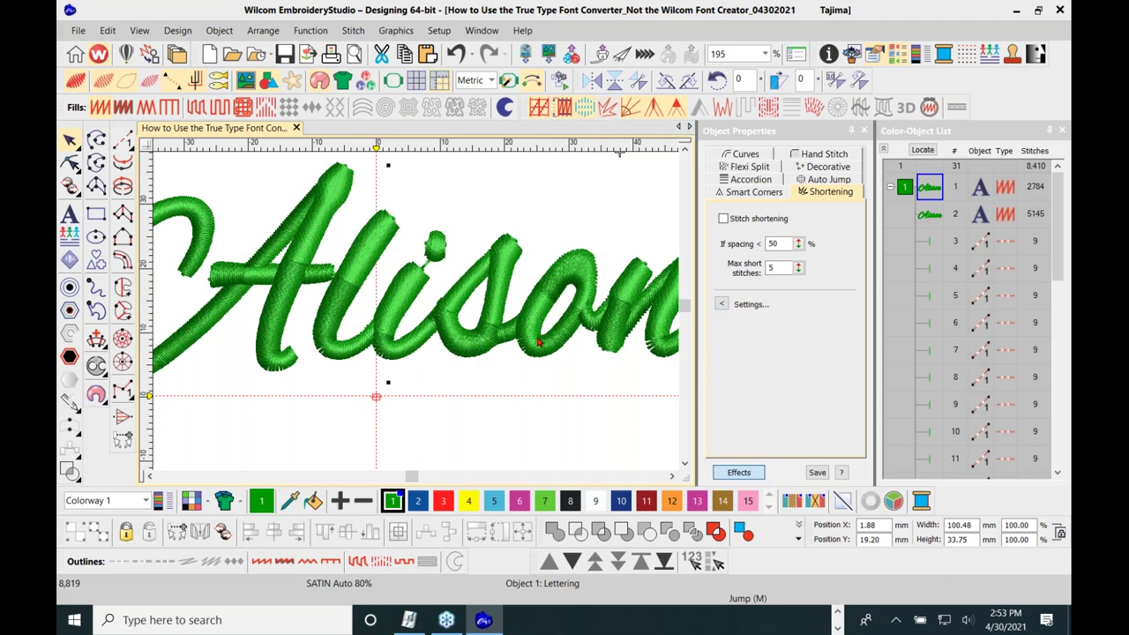
scroll(417, 318, up, 2)
scroll(417, 318, up, 2)
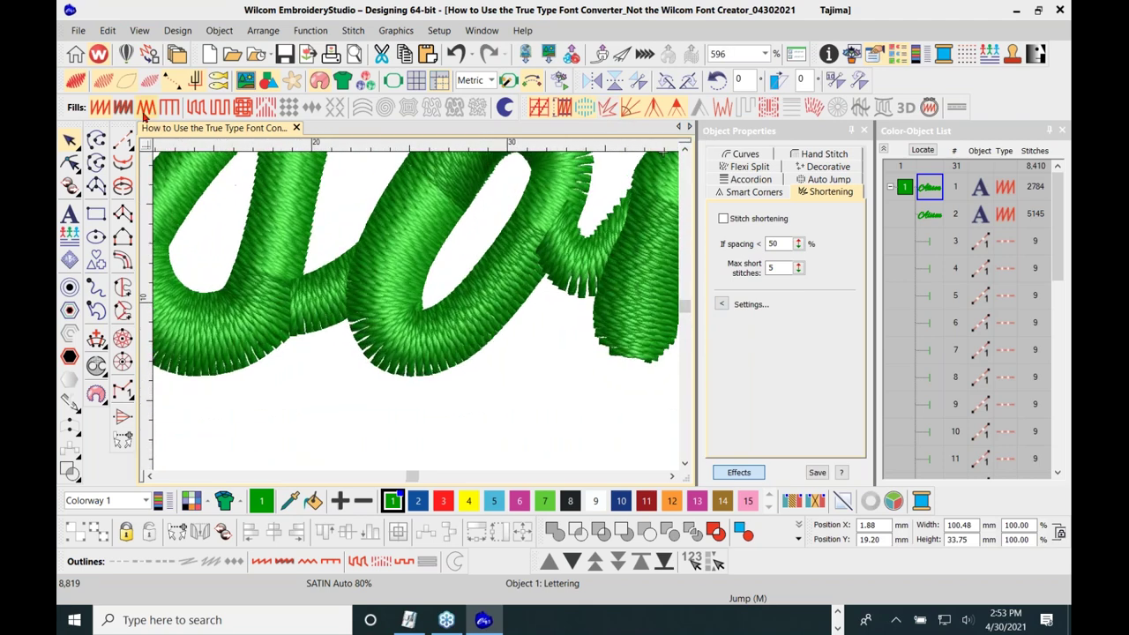
click(76, 81)
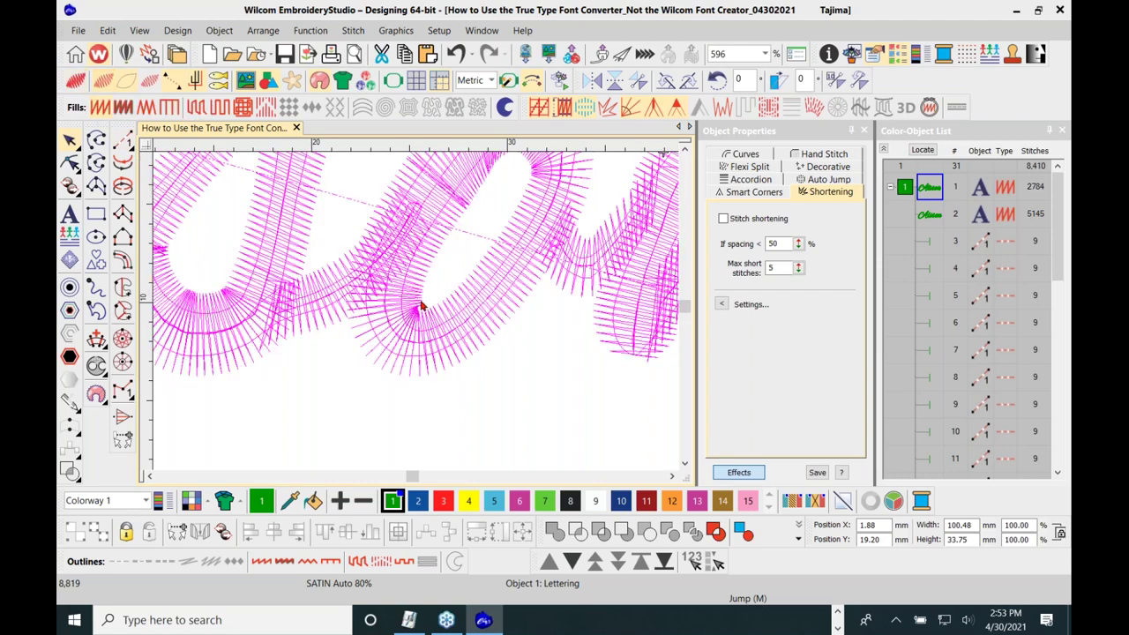
scroll(423, 307, down, 1)
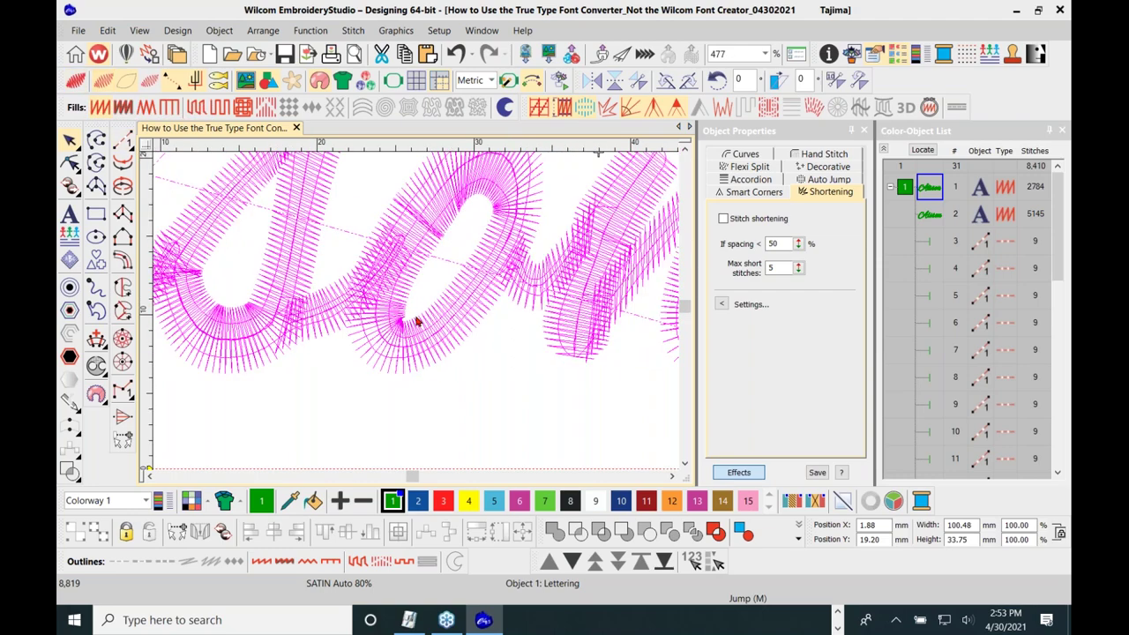
scroll(418, 322, up, 2)
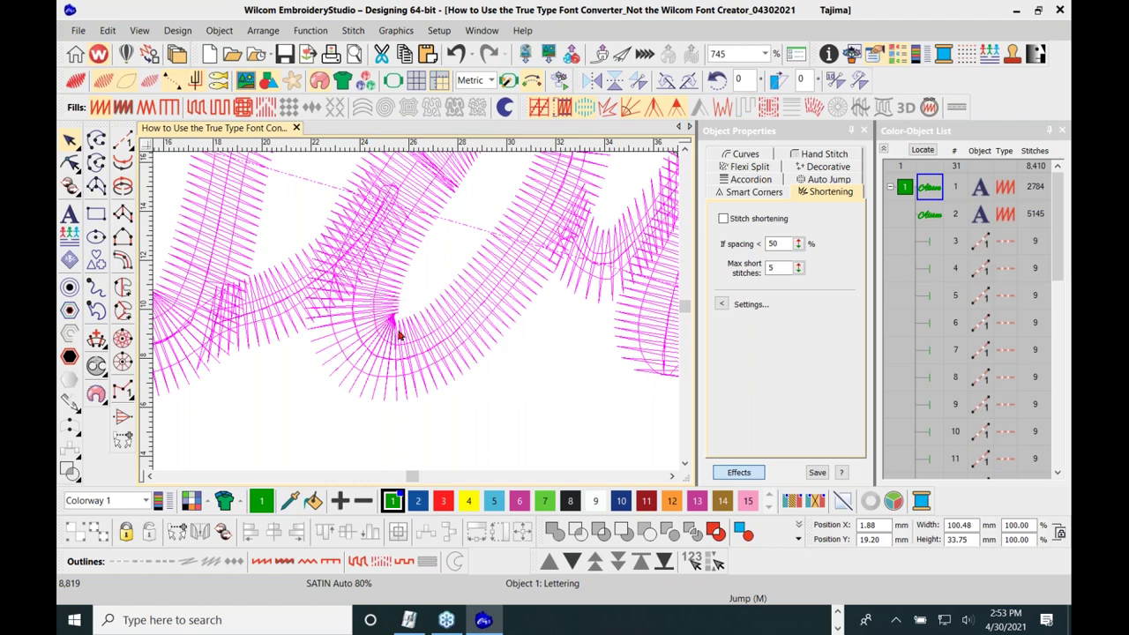
Try stitch shortening on the lower lettering, compare the o's inner curve as plain stitches and in TrueView, and turn the effect off again
click(608, 108)
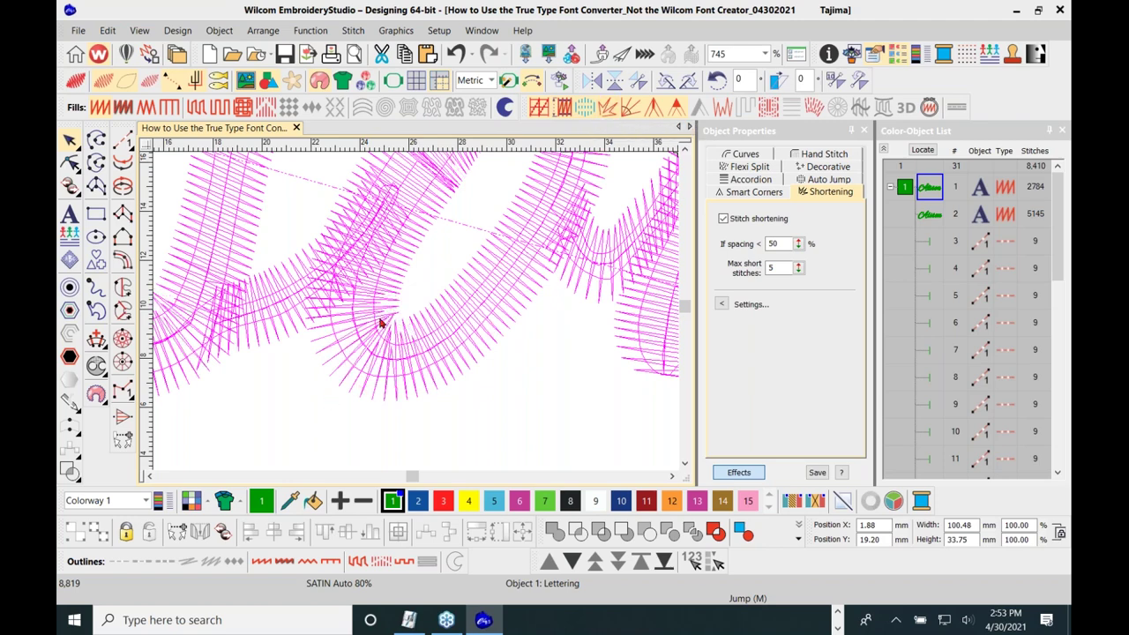
scroll(384, 322, up, 2)
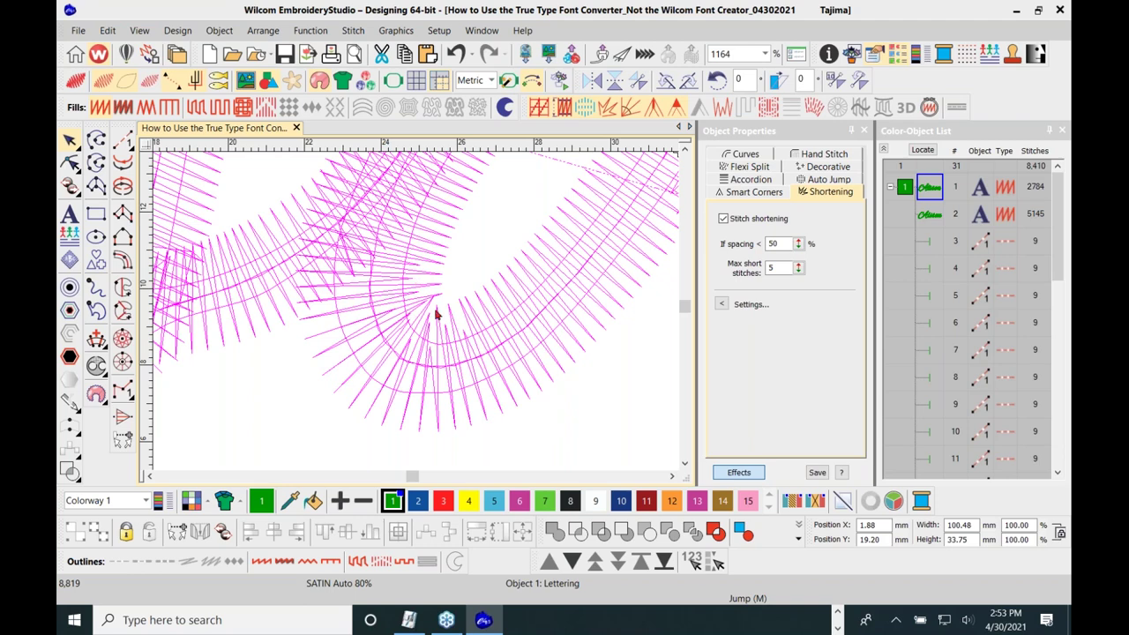
scroll(437, 315, up, 2)
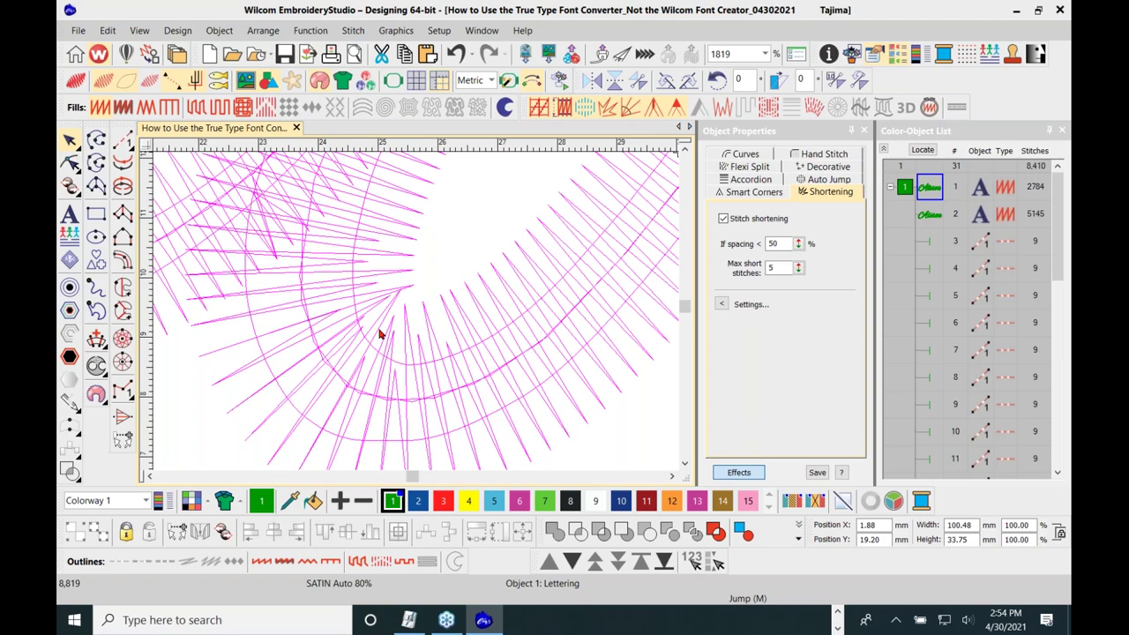
scroll(381, 333, down, 2)
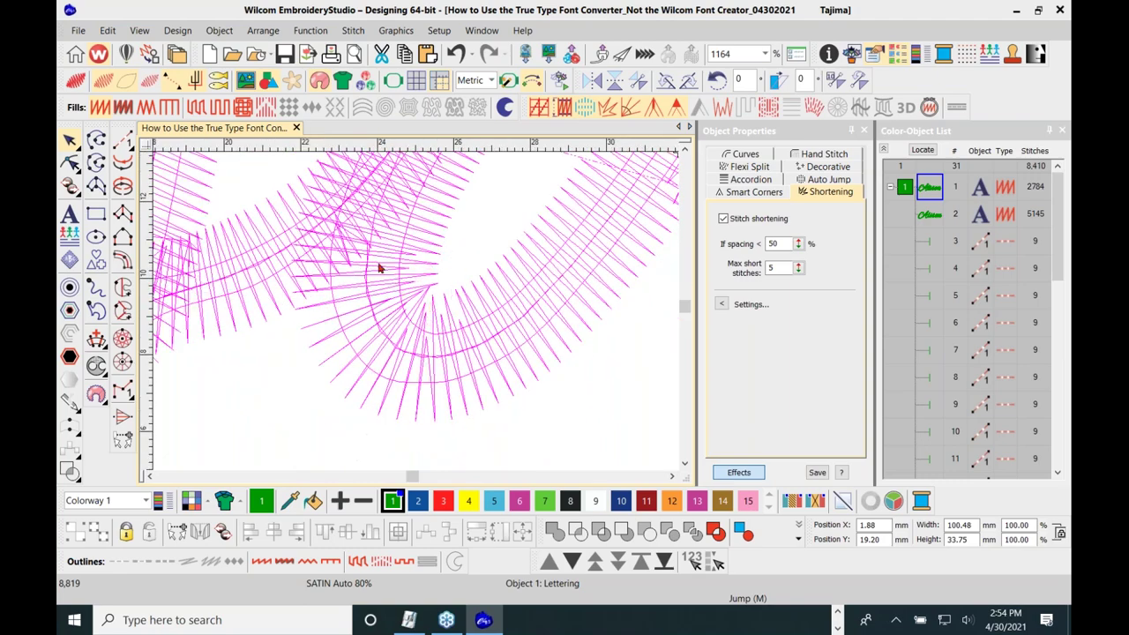
scroll(417, 315, down, 2)
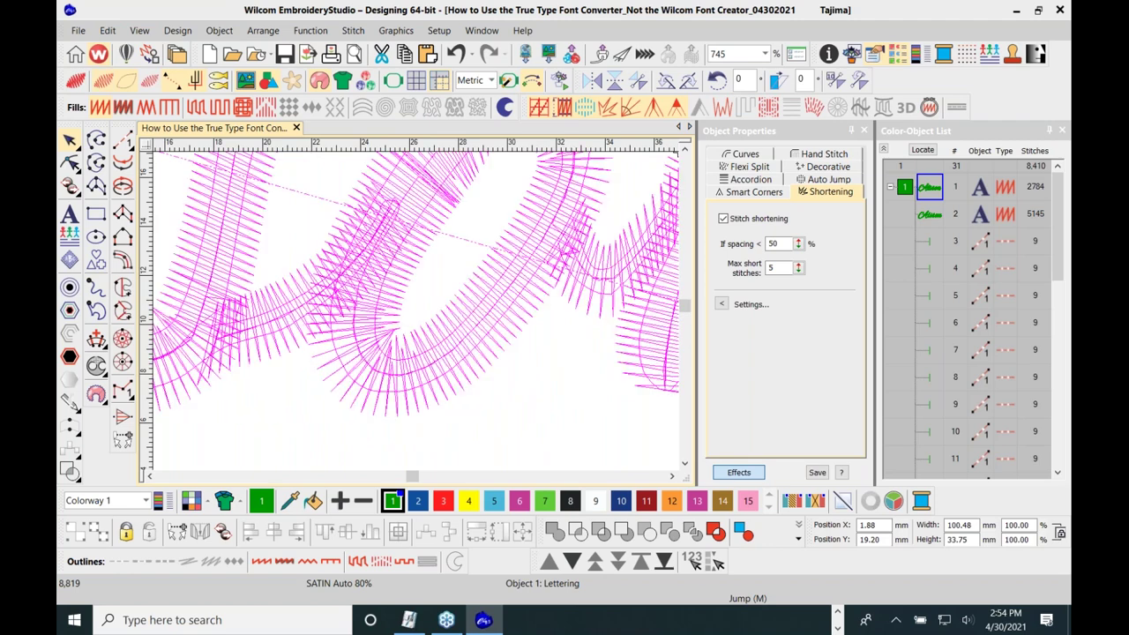
click(76, 83)
scroll(417, 316, down, 2)
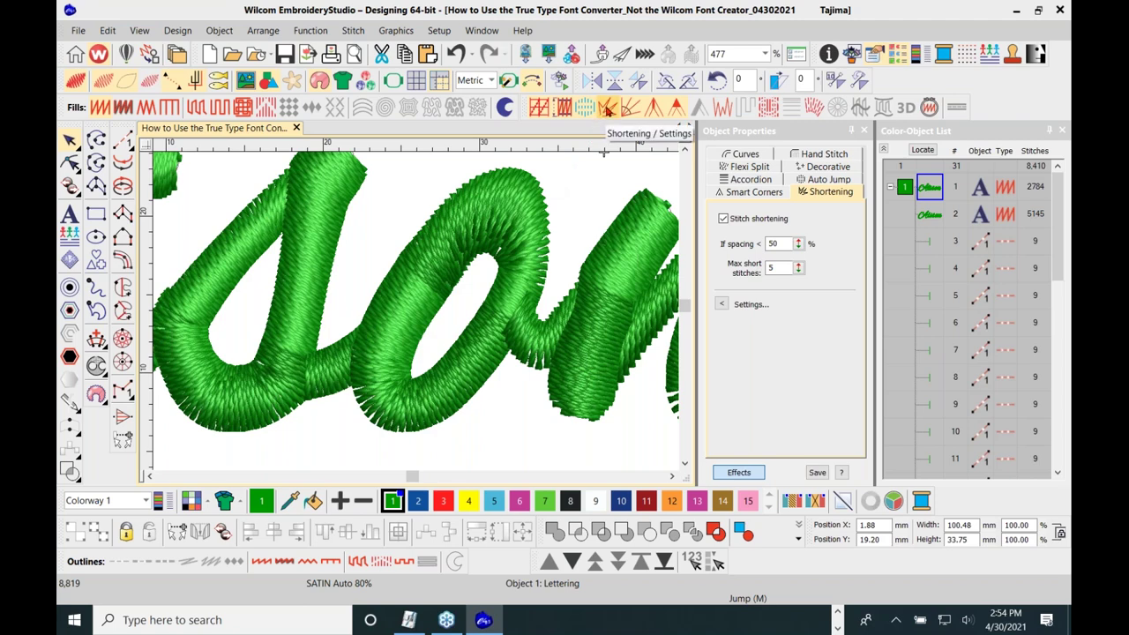
click(606, 110)
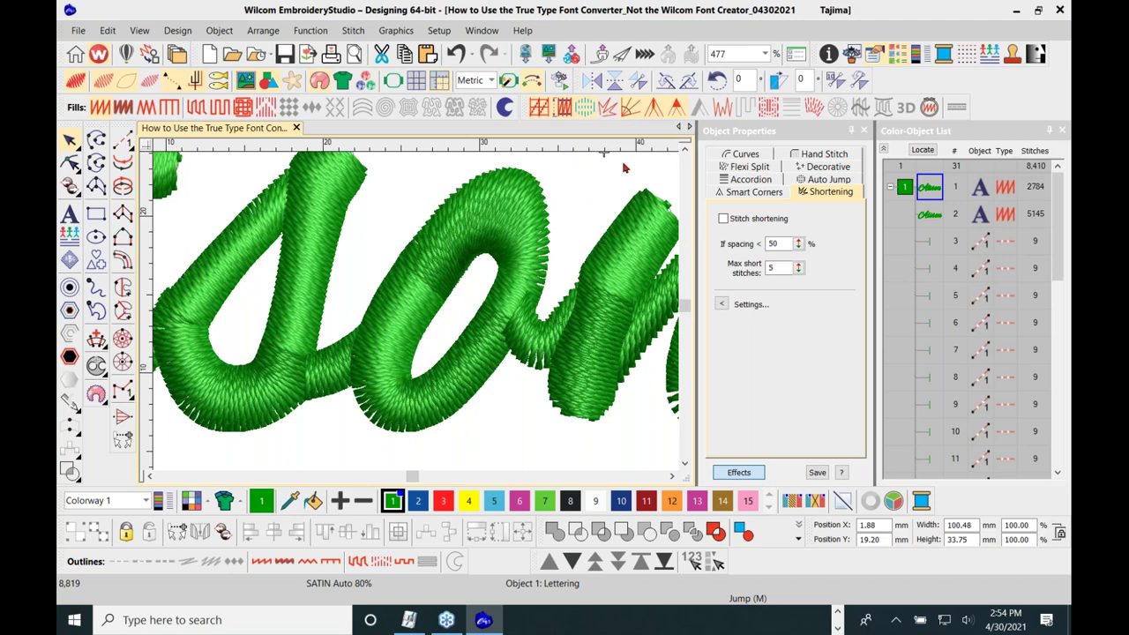
Toggle fractional spacing on the lower lettering to compare the curves, leave it off, and deselect the lettering
click(631, 107)
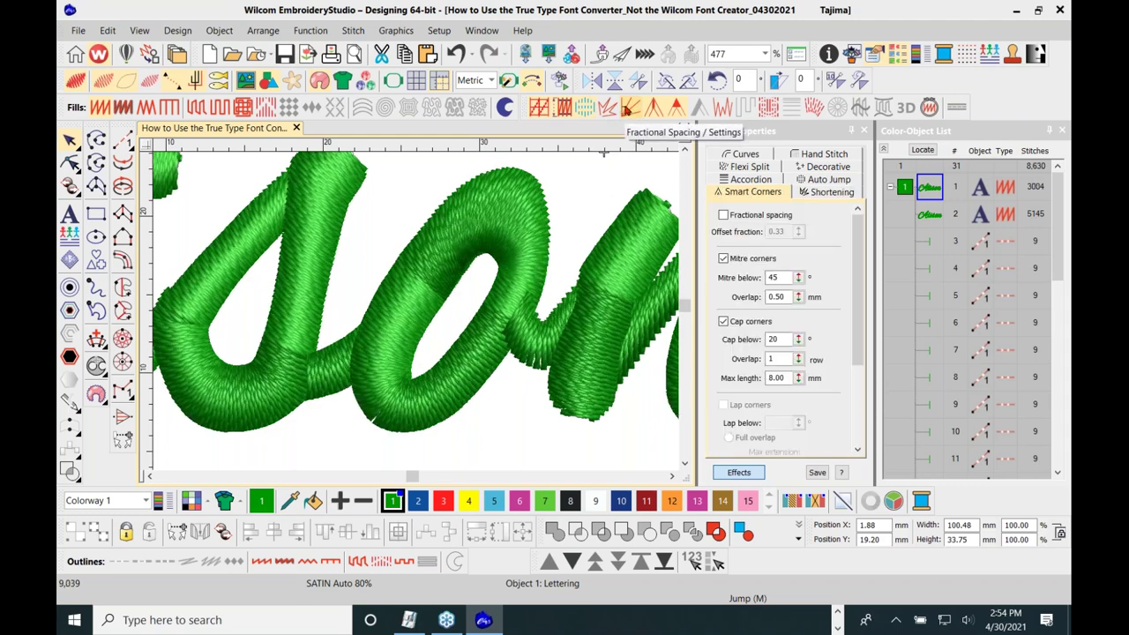
click(629, 108)
click(629, 108)
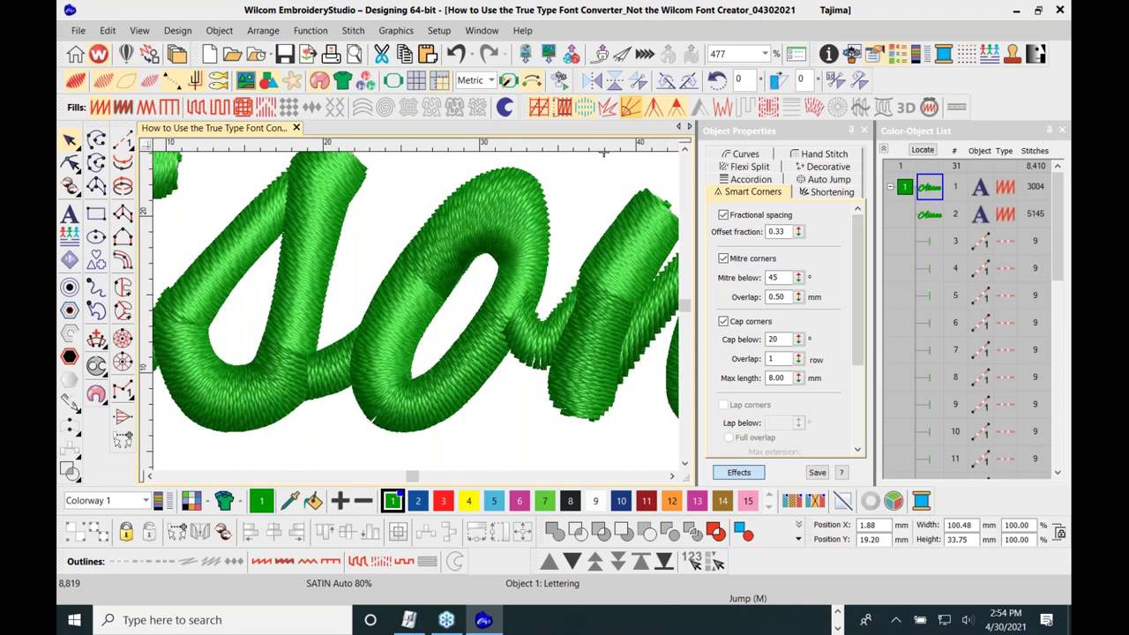
click(628, 108)
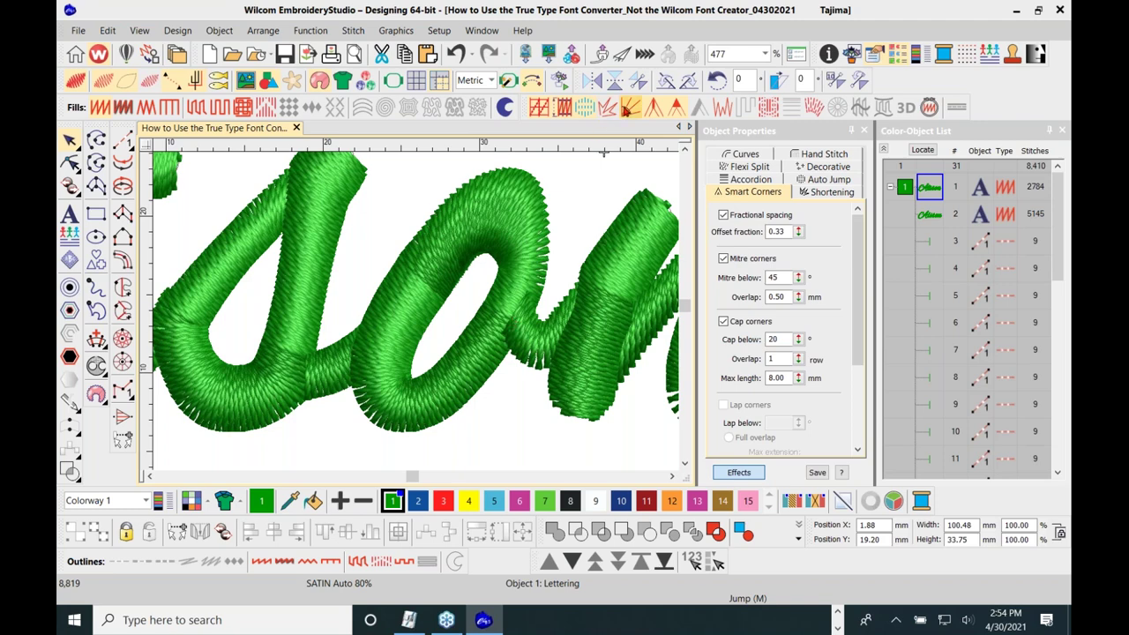
click(627, 109)
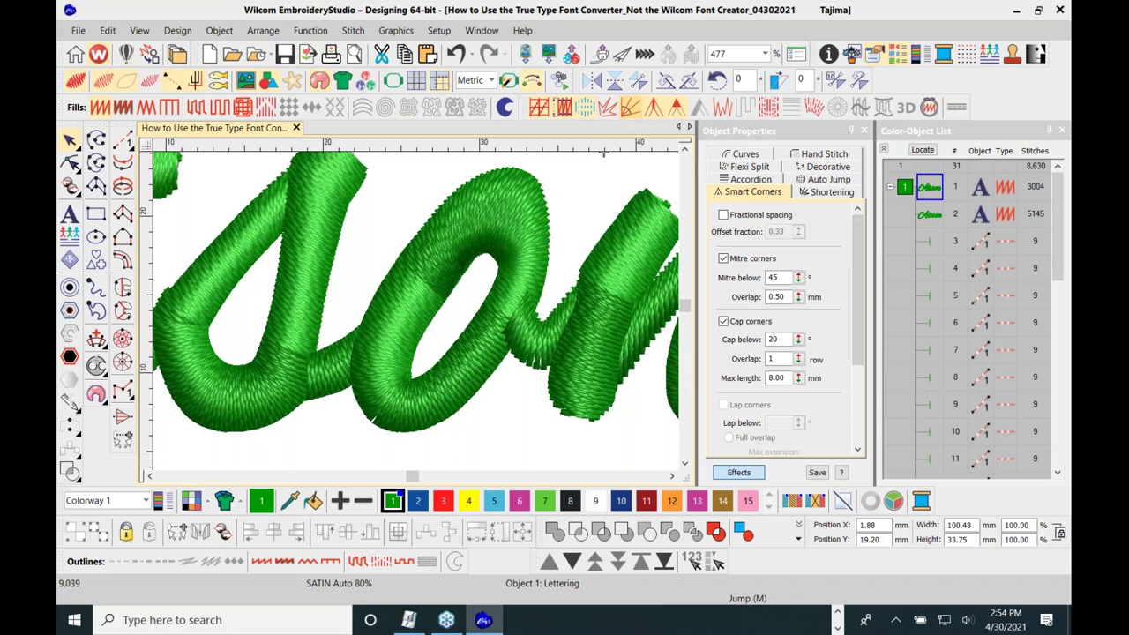
click(629, 109)
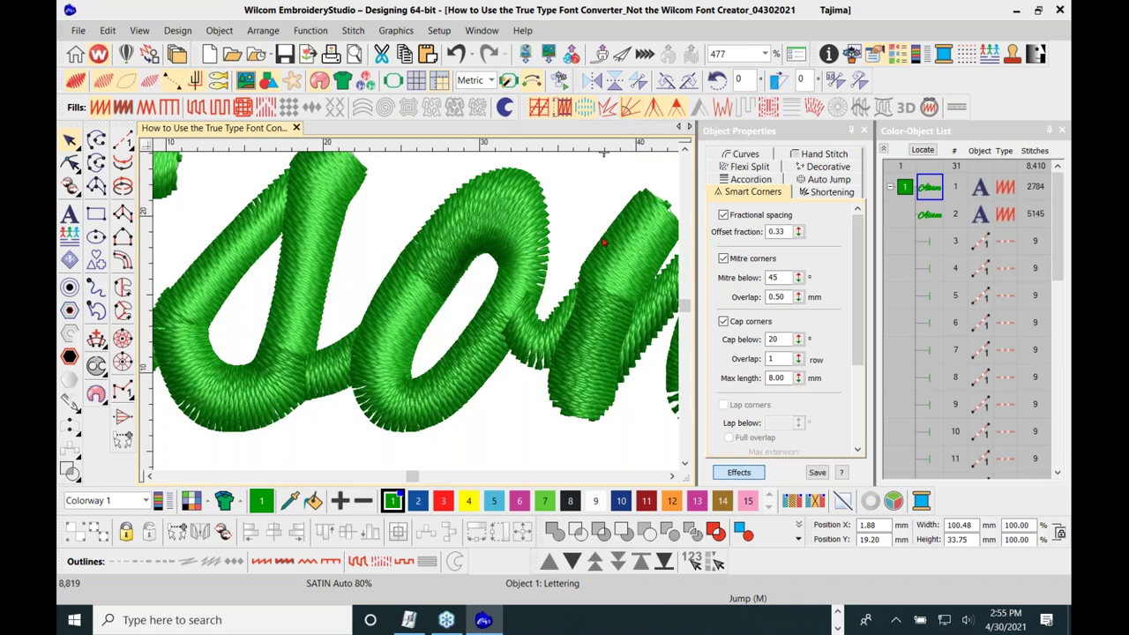
click(627, 108)
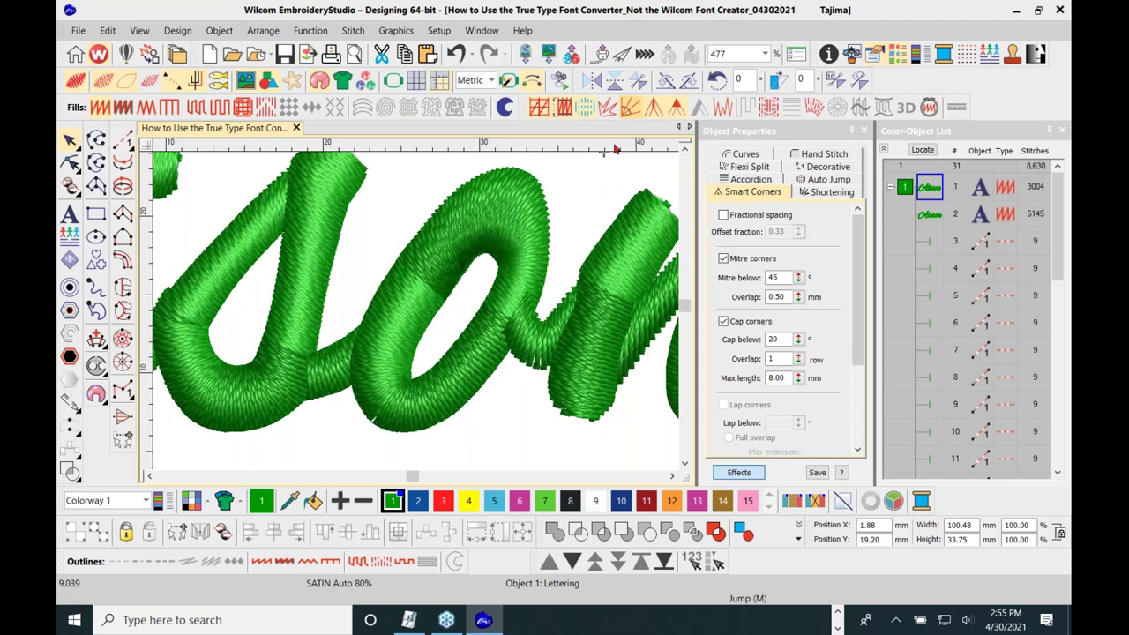
scroll(417, 318, down, 2)
scroll(417, 317, down, 2)
click(308, 386)
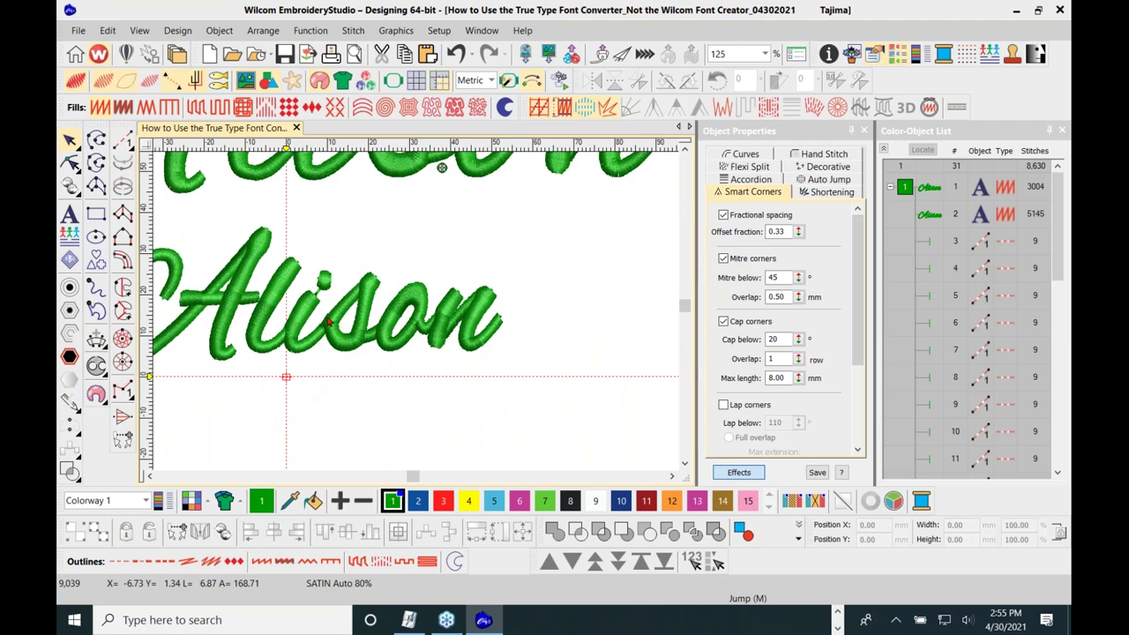
Reshape the lower lettering by moving the dot of the i up and slightly to the right, and undo the move
scroll(419, 318, up, 1)
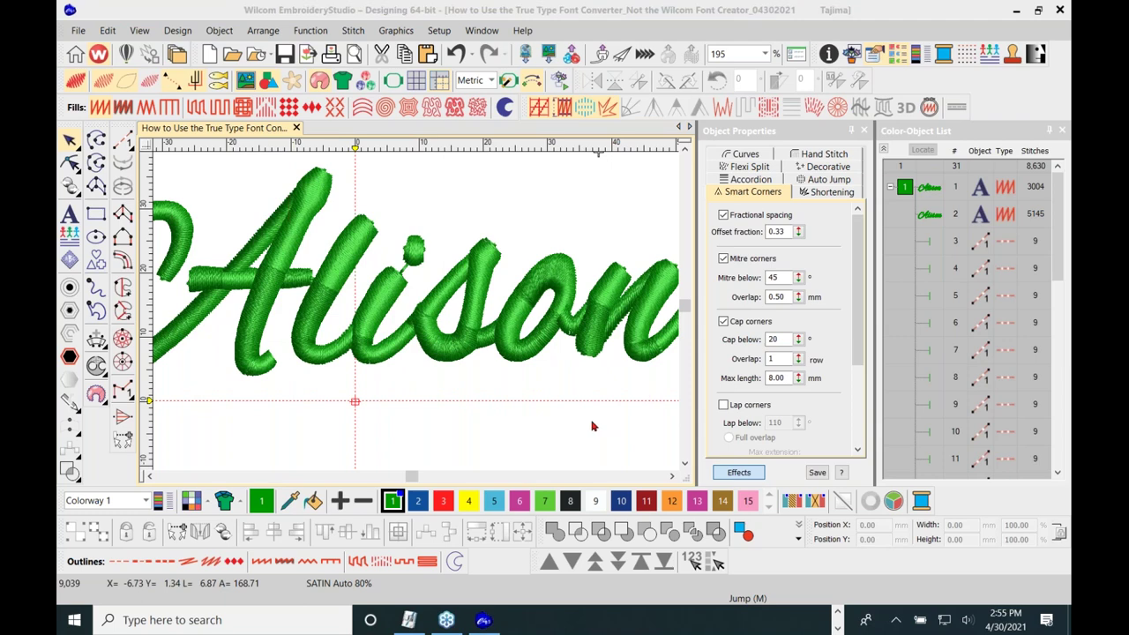
click(449, 297)
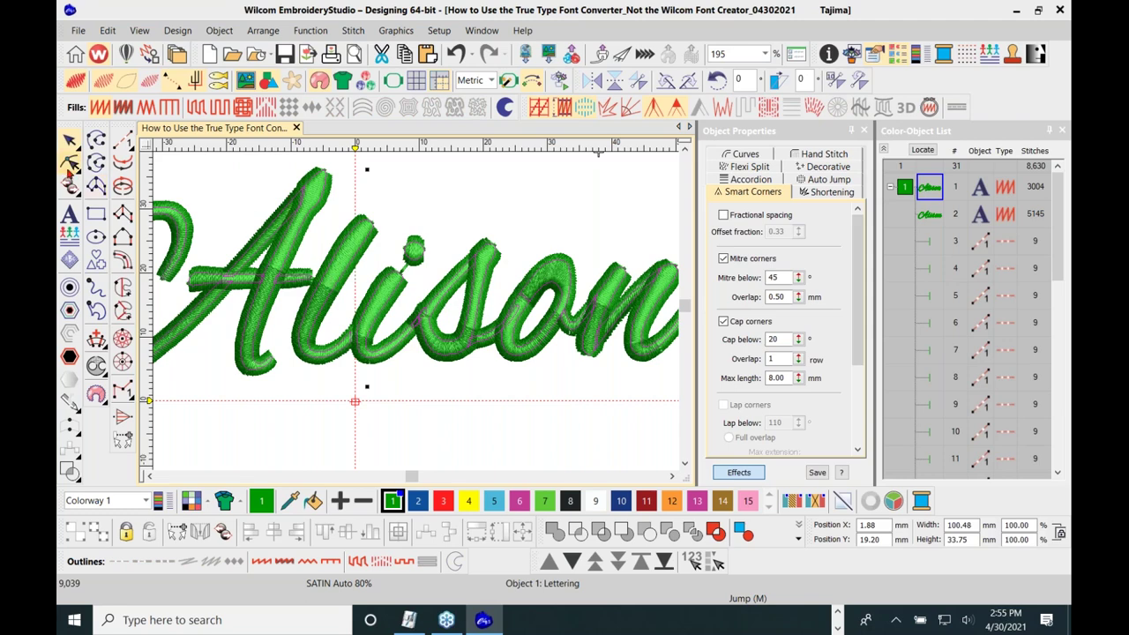
click(71, 164)
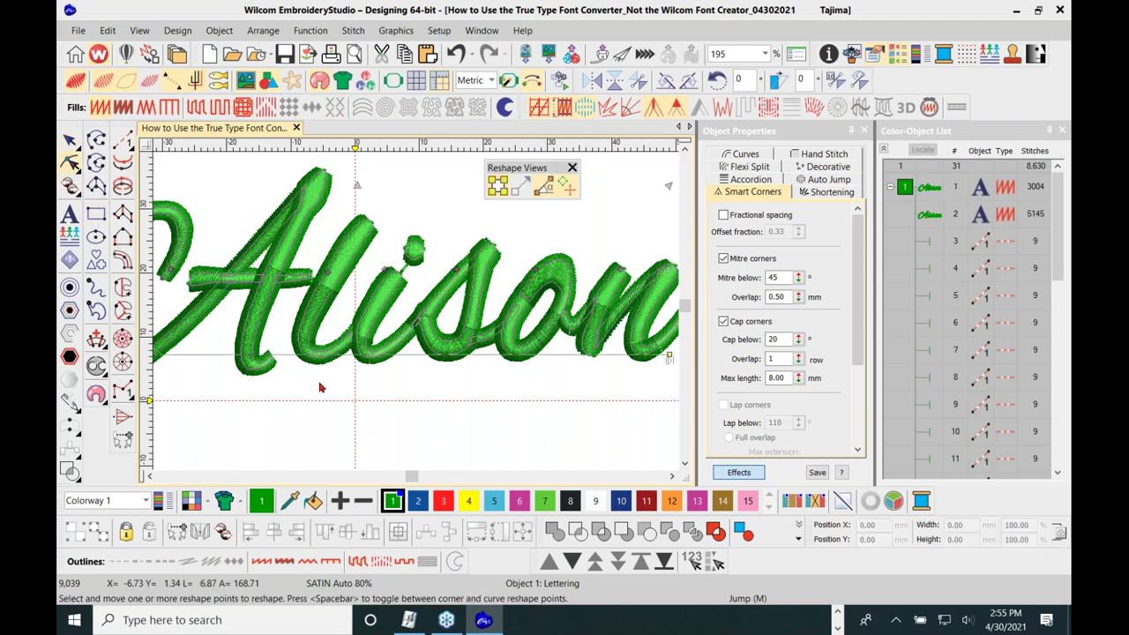
scroll(401, 300, up, 2)
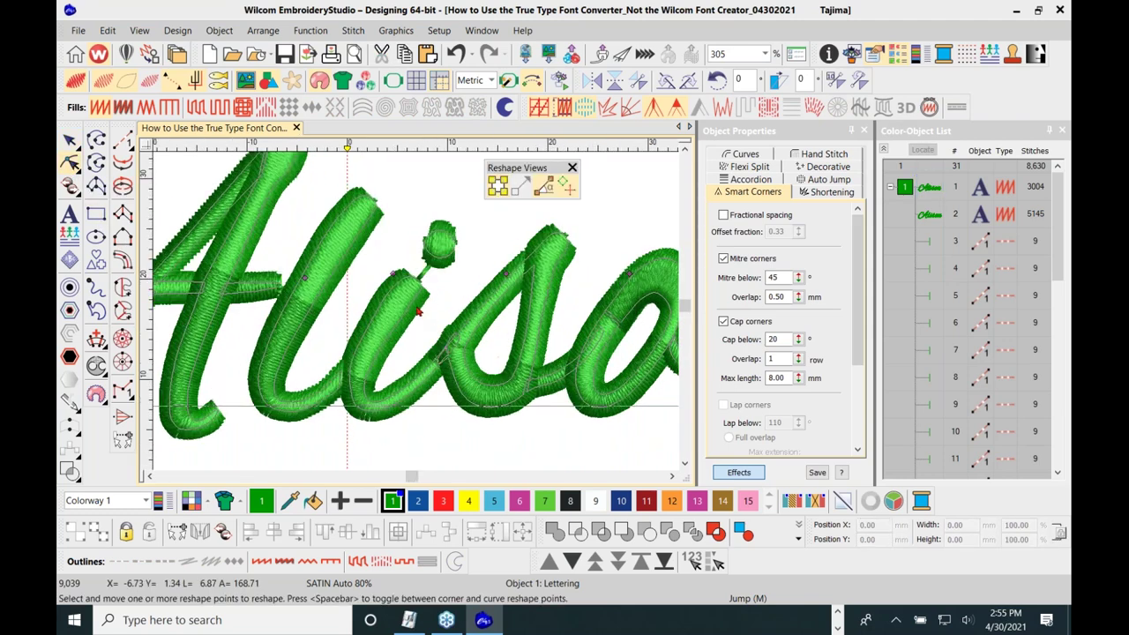
click(413, 309)
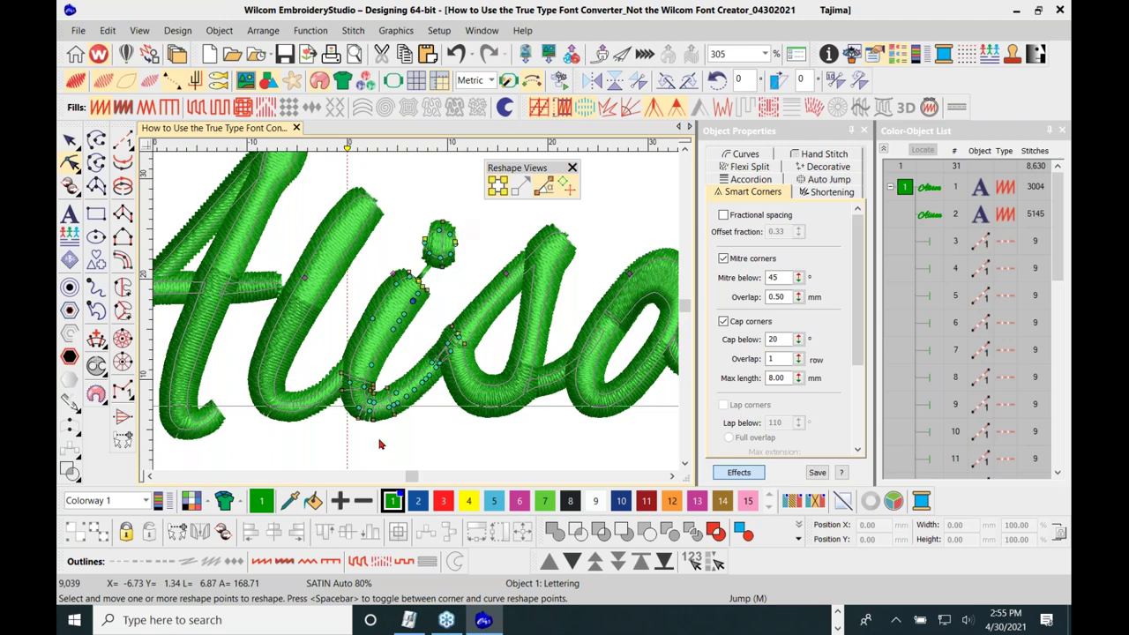
drag(405, 202, 474, 279)
drag(450, 236, 450, 231)
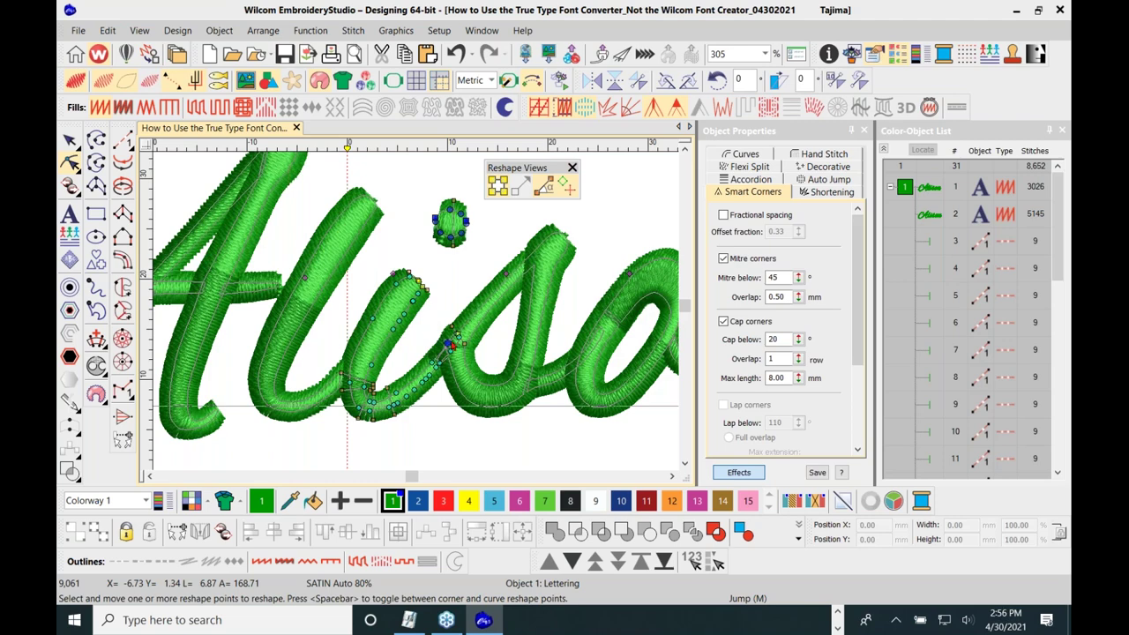
key(0)
key(Escape)
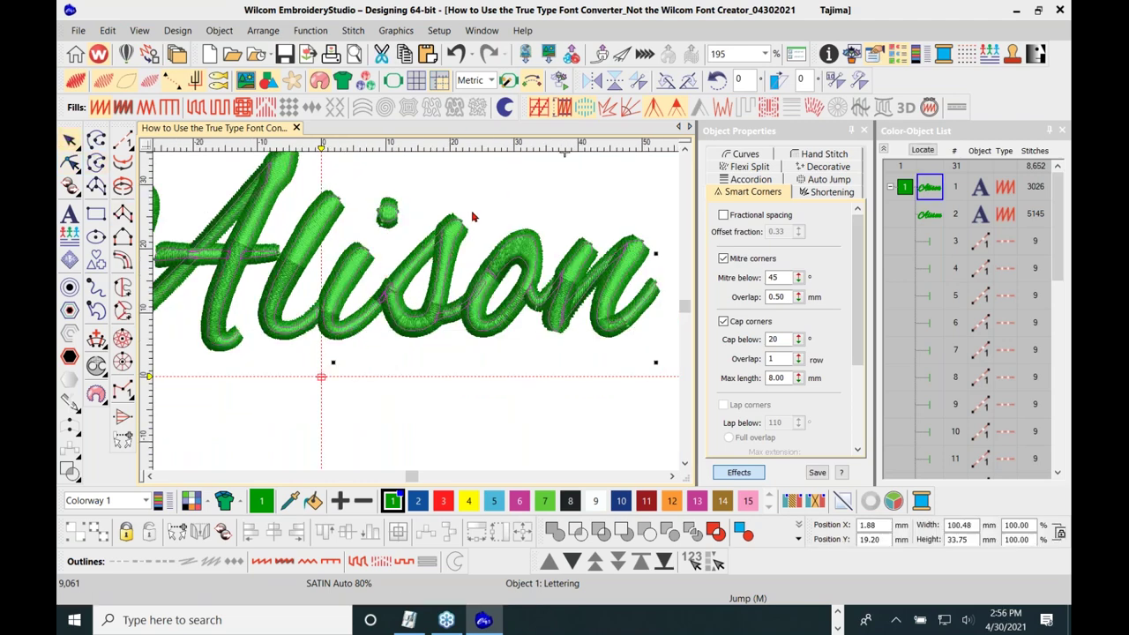
scroll(414, 318, down, 1)
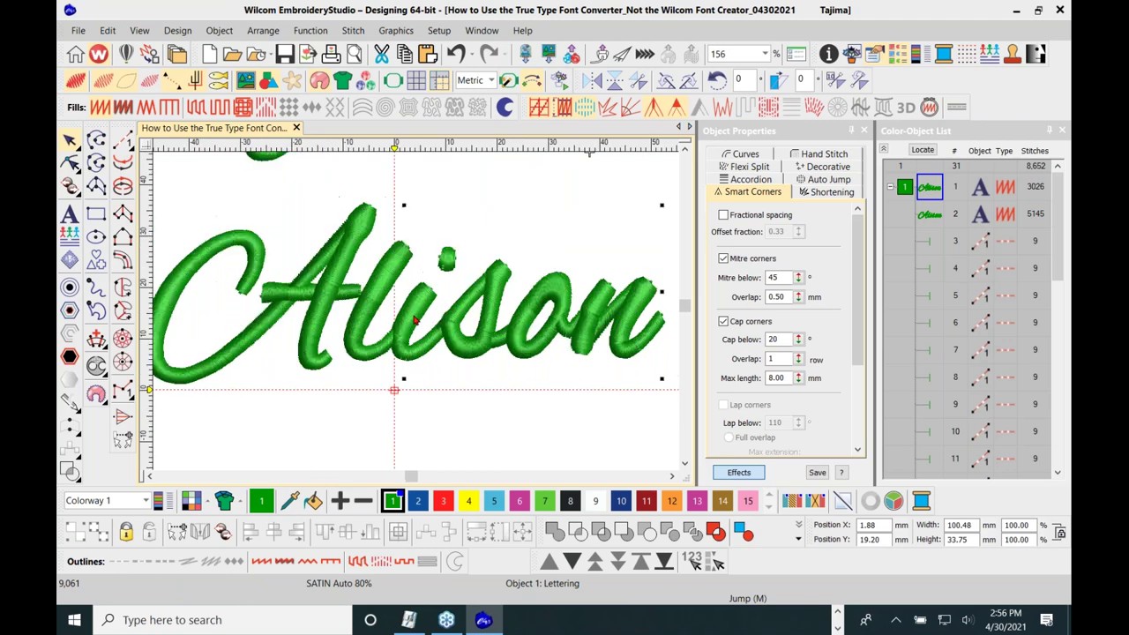
click(456, 53)
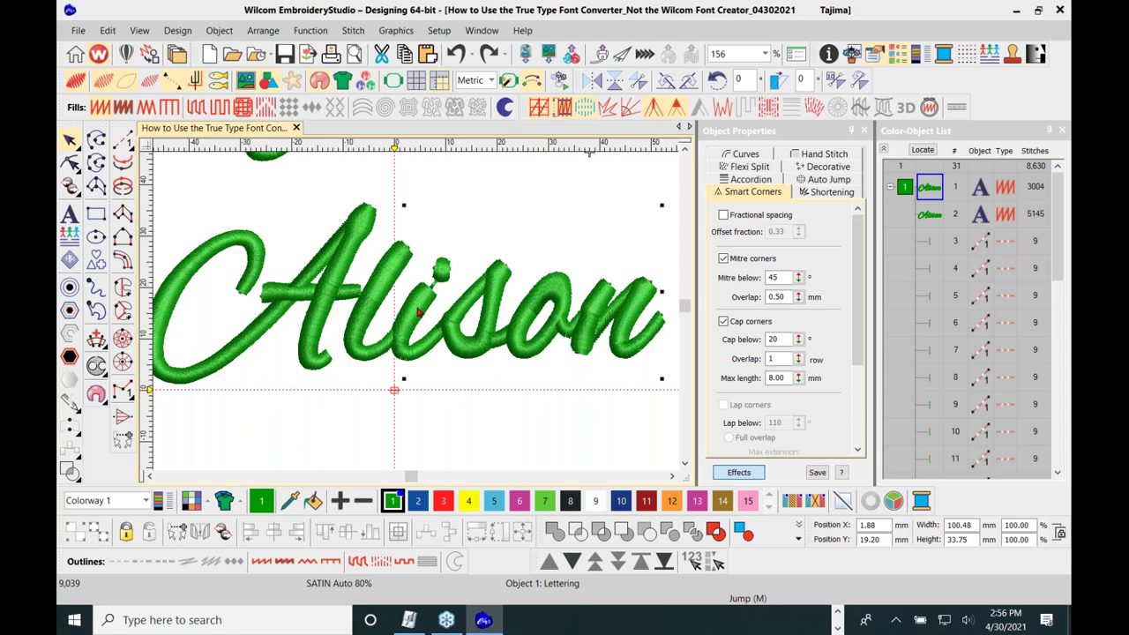
Open the lower lettering's object properties, review its connector and trim settings, and deselect it
right_click(419, 312)
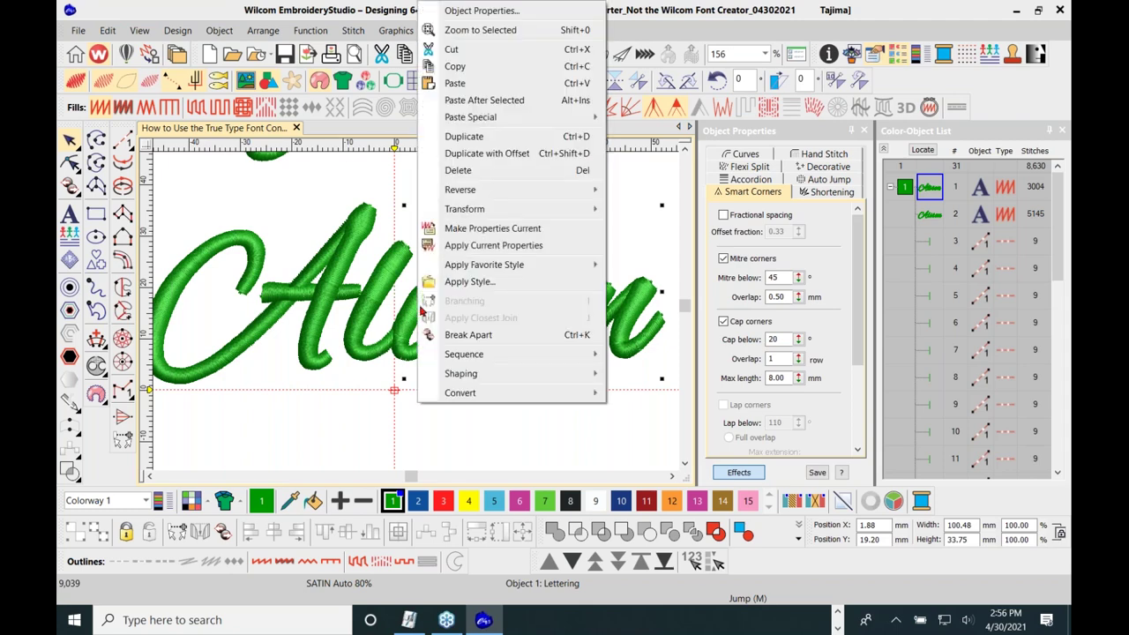
click(481, 10)
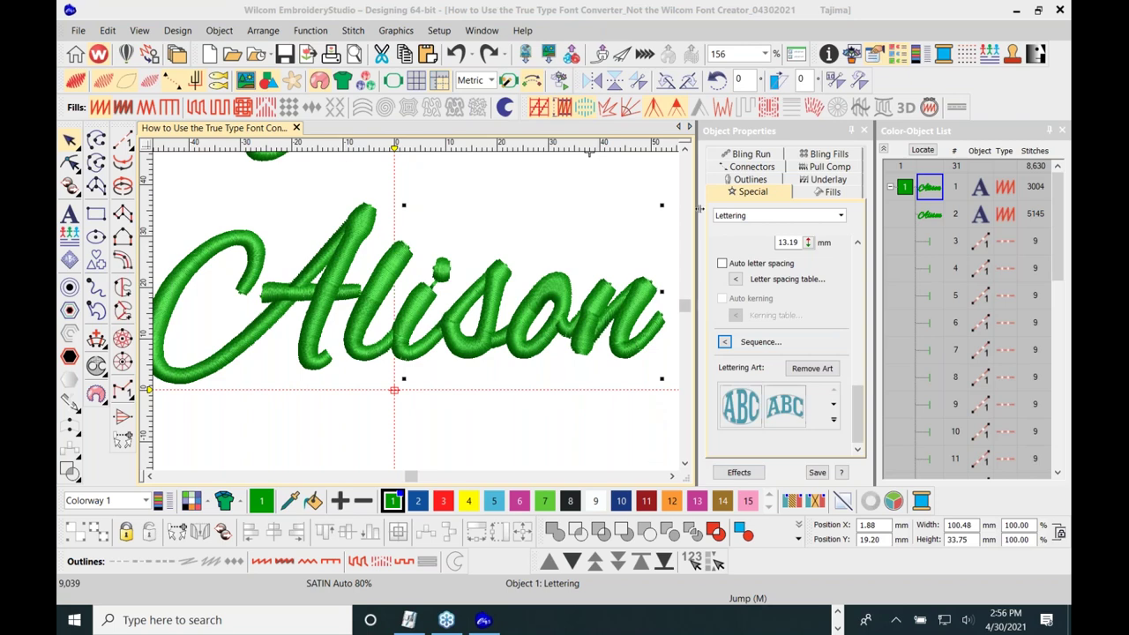
click(741, 169)
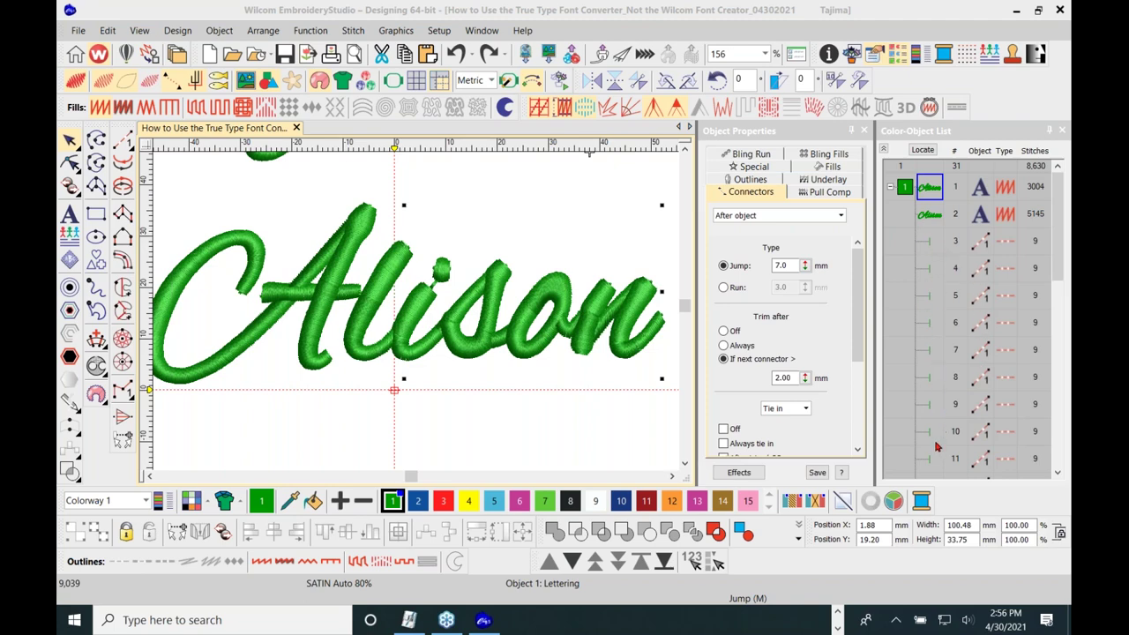
click(444, 427)
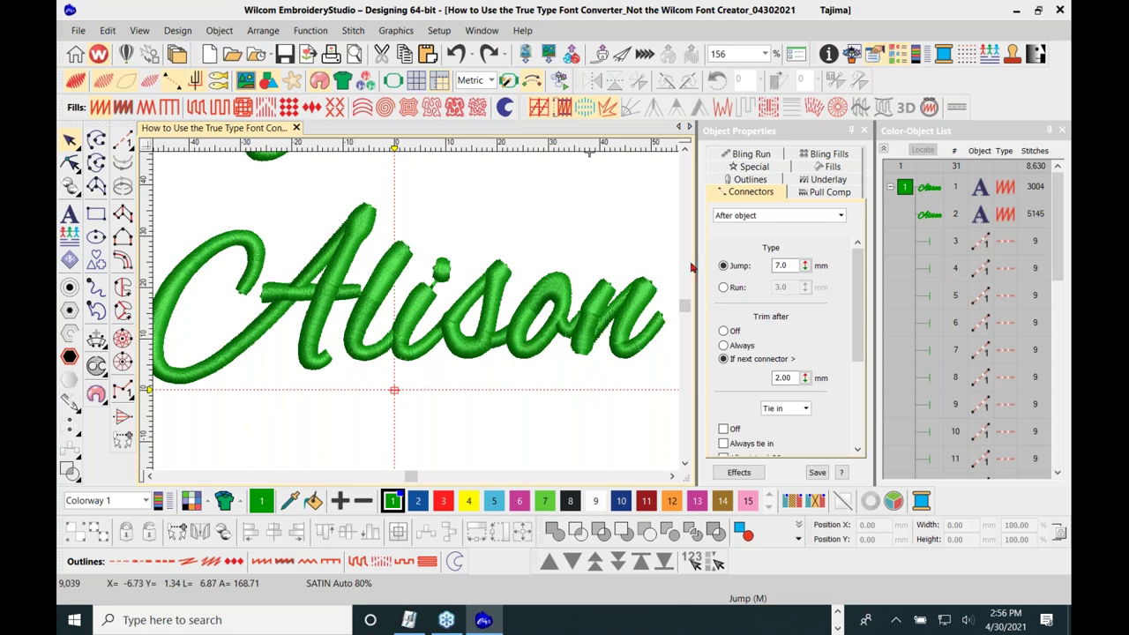
Select the lower lettering, show its reshape points, and switch its connector settings to Inside object
click(975, 222)
click(583, 326)
scroll(418, 314, down, 1)
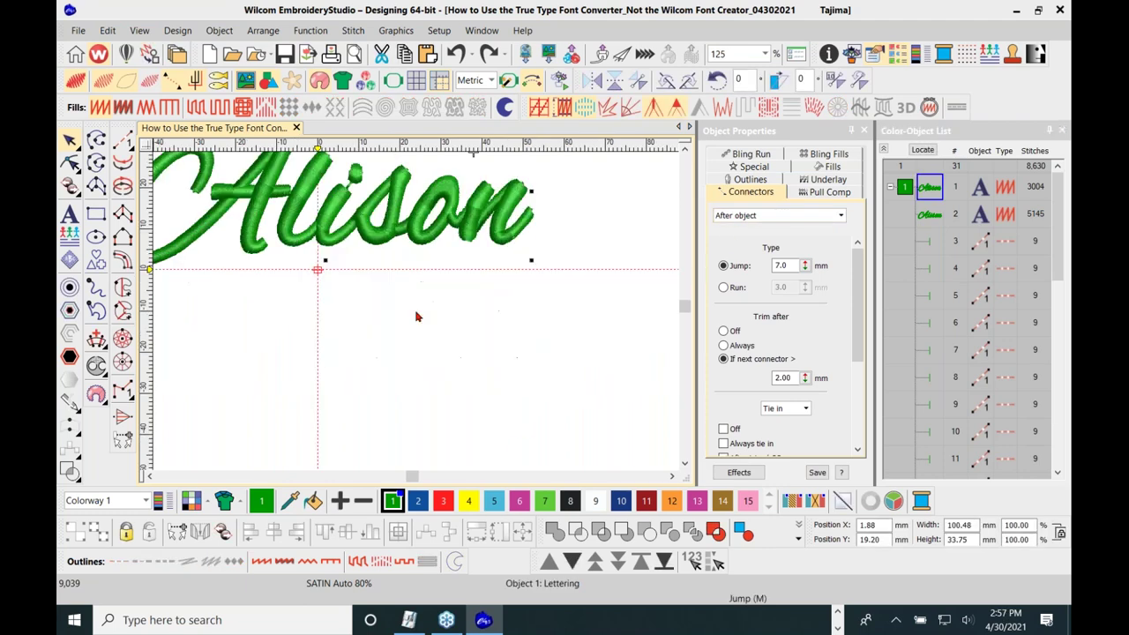
scroll(418, 315, down, 1)
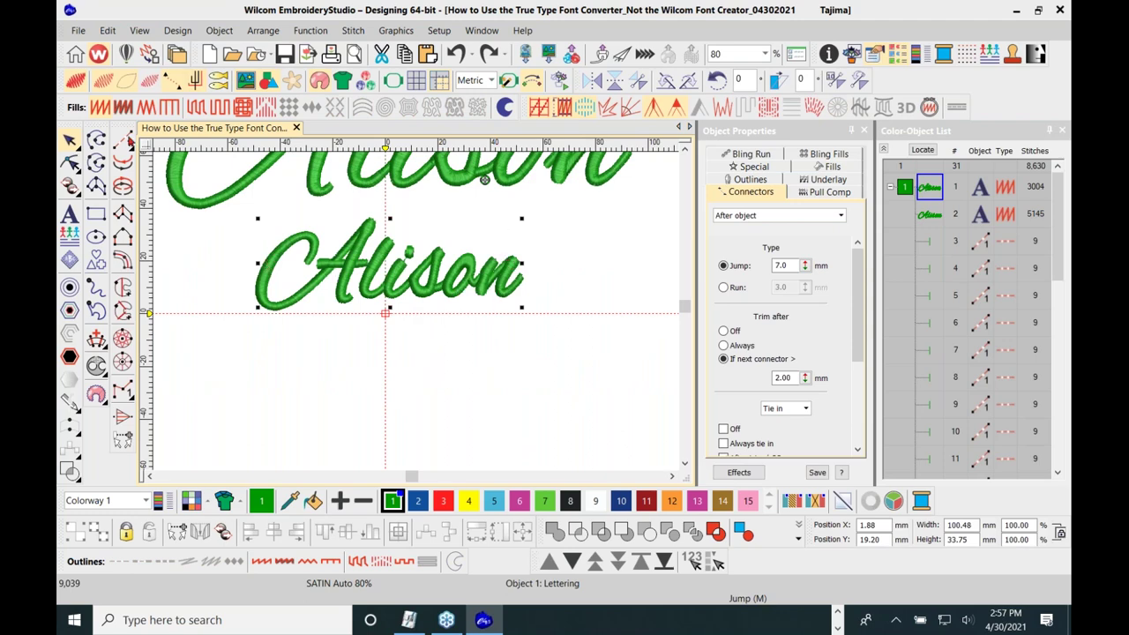
click(72, 164)
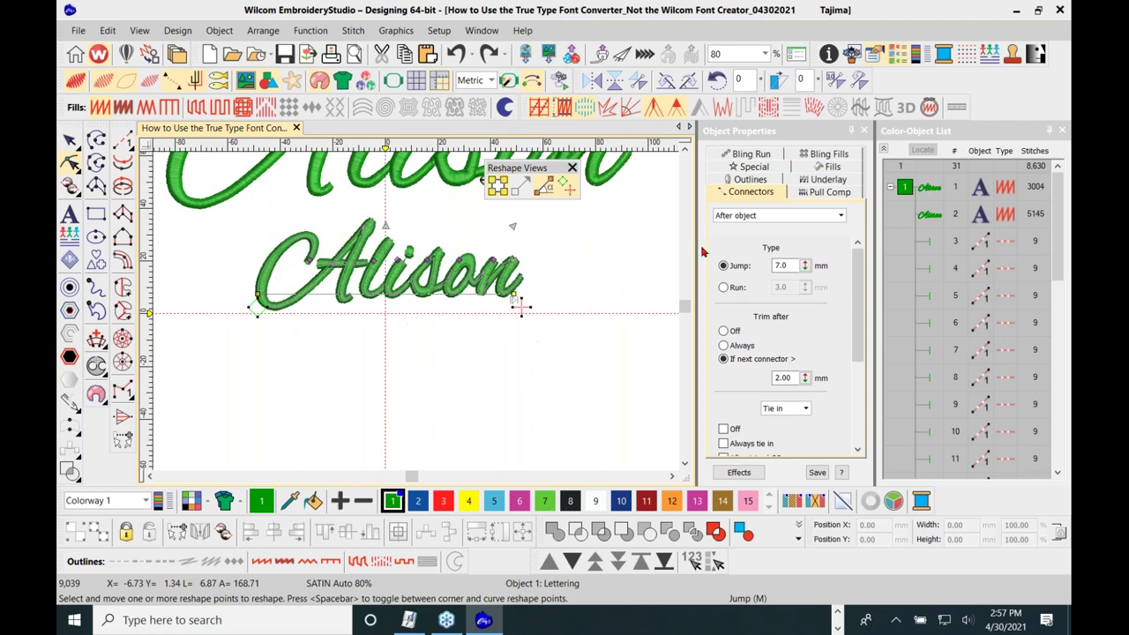
click(836, 215)
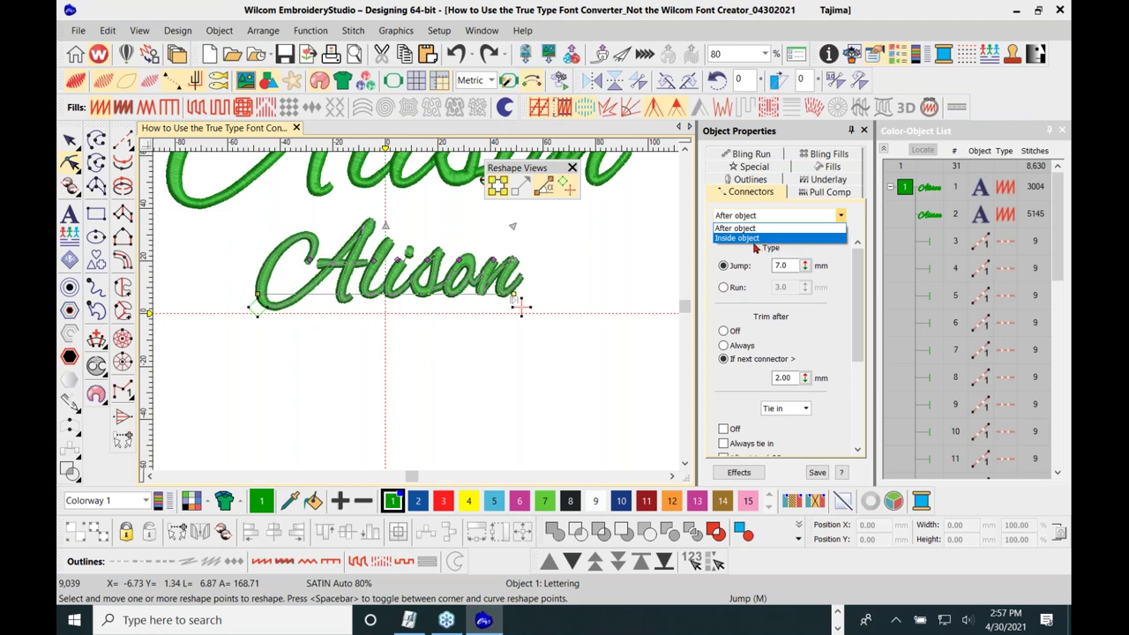
click(754, 240)
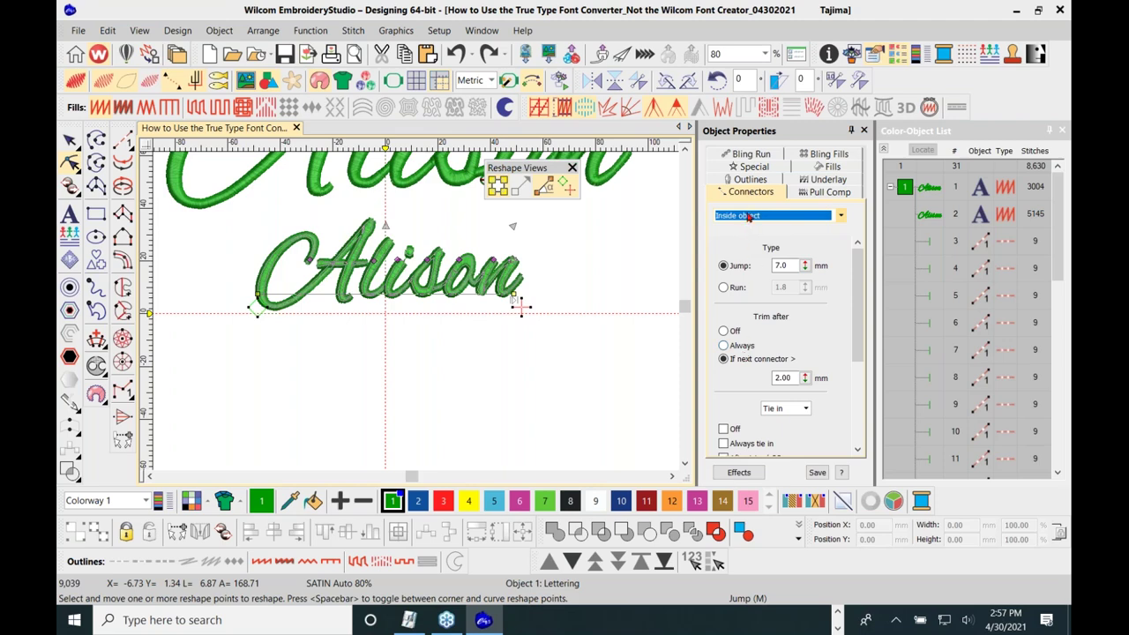
scroll(416, 277, up, 2)
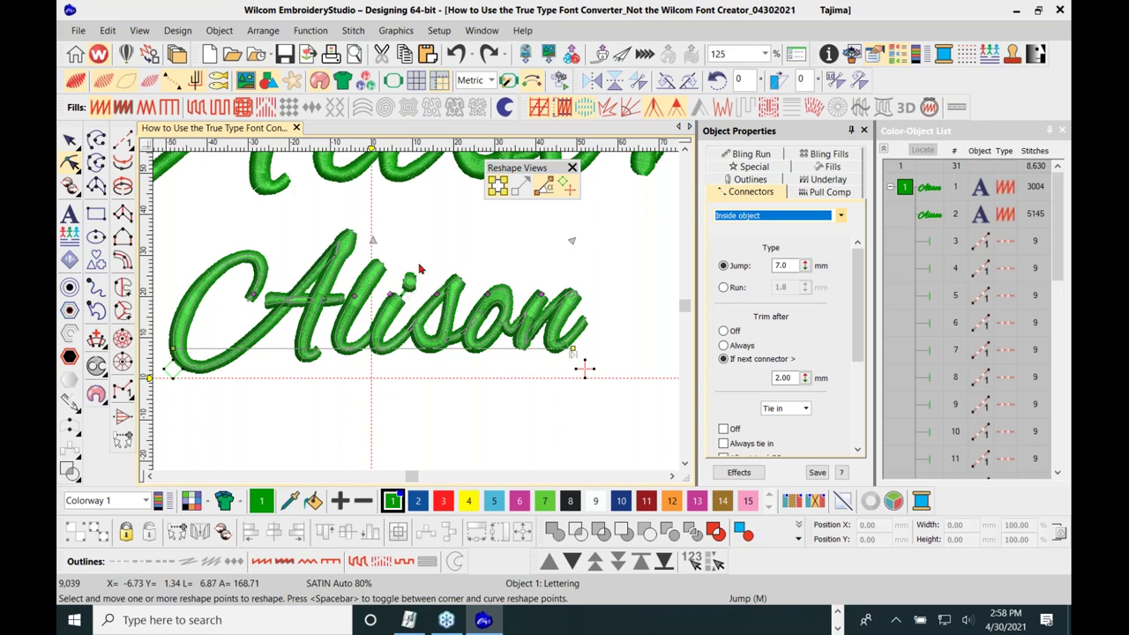
Set the lower lettering's inside-object connectors to trim if the next connector exceeds 1.00 mm, and move the Reshape Views toolbar aside
click(779, 378)
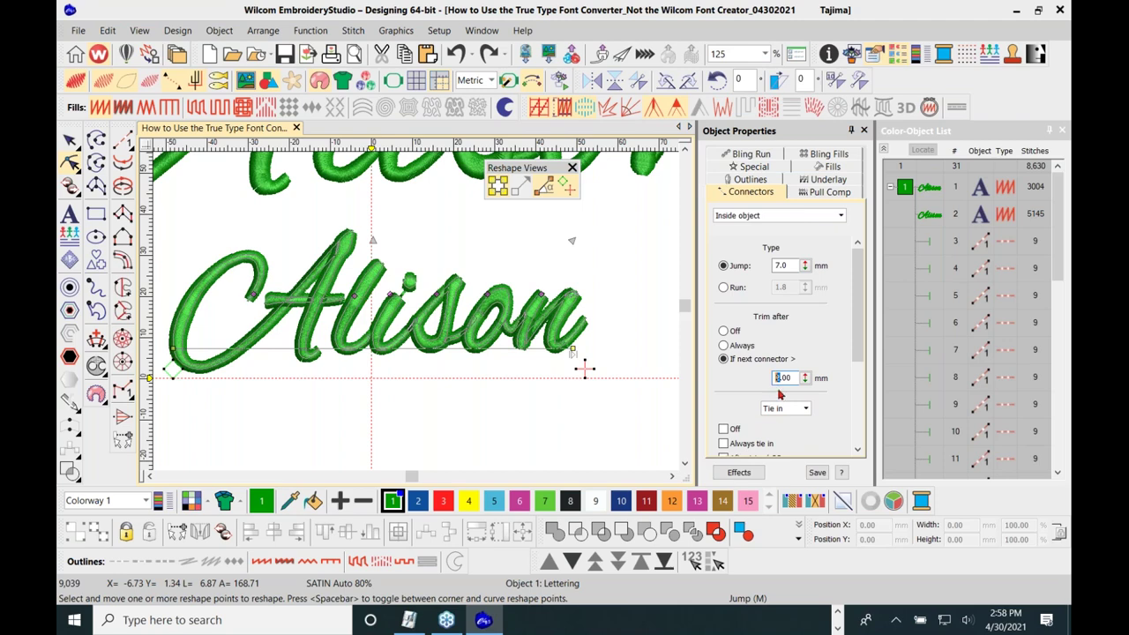
text(1)
click(780, 377)
key(Return)
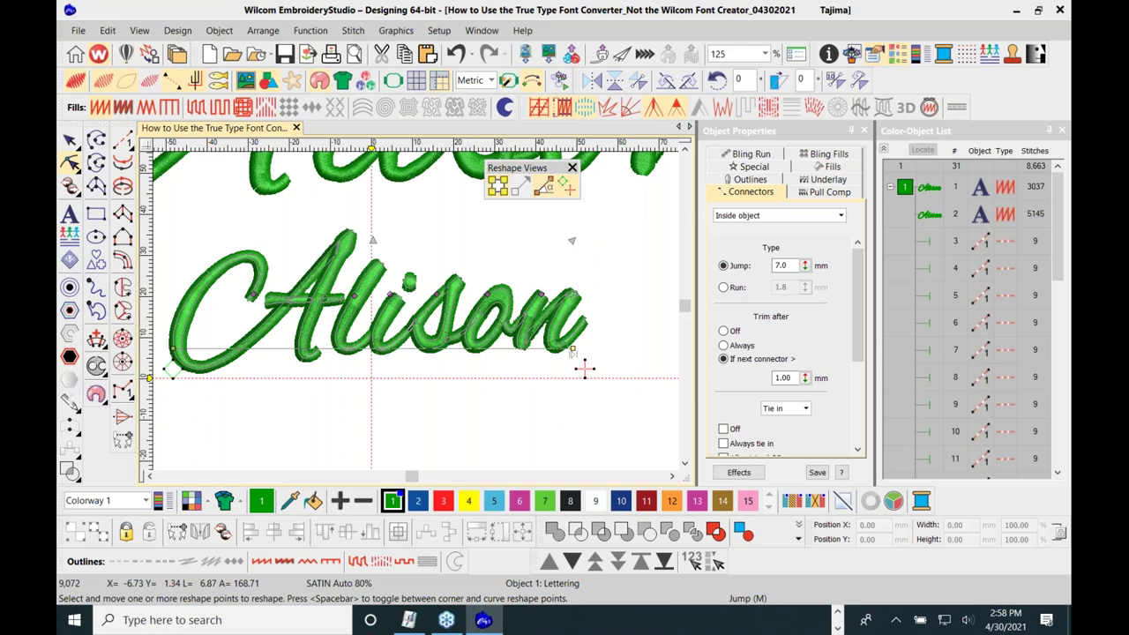
click(841, 215)
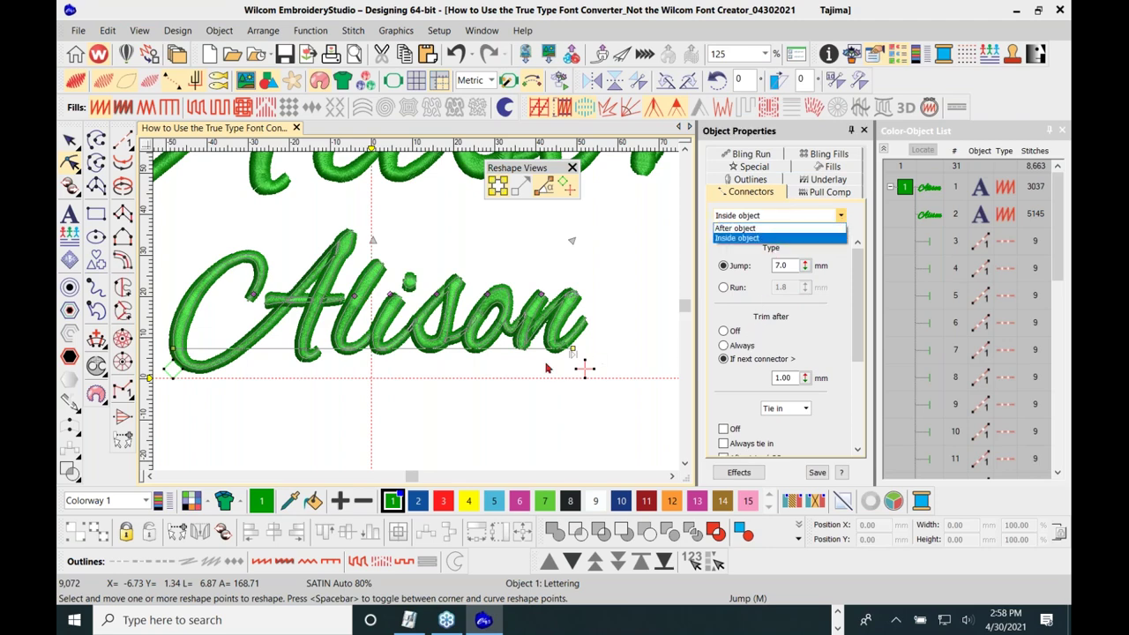
click(823, 238)
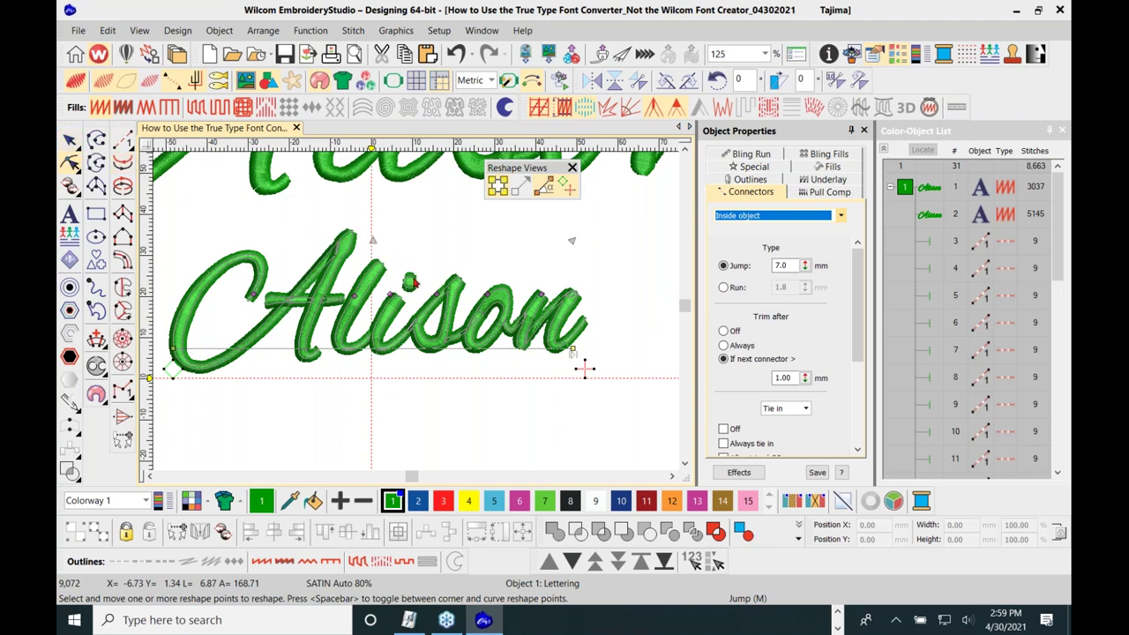
drag(559, 172, 627, 170)
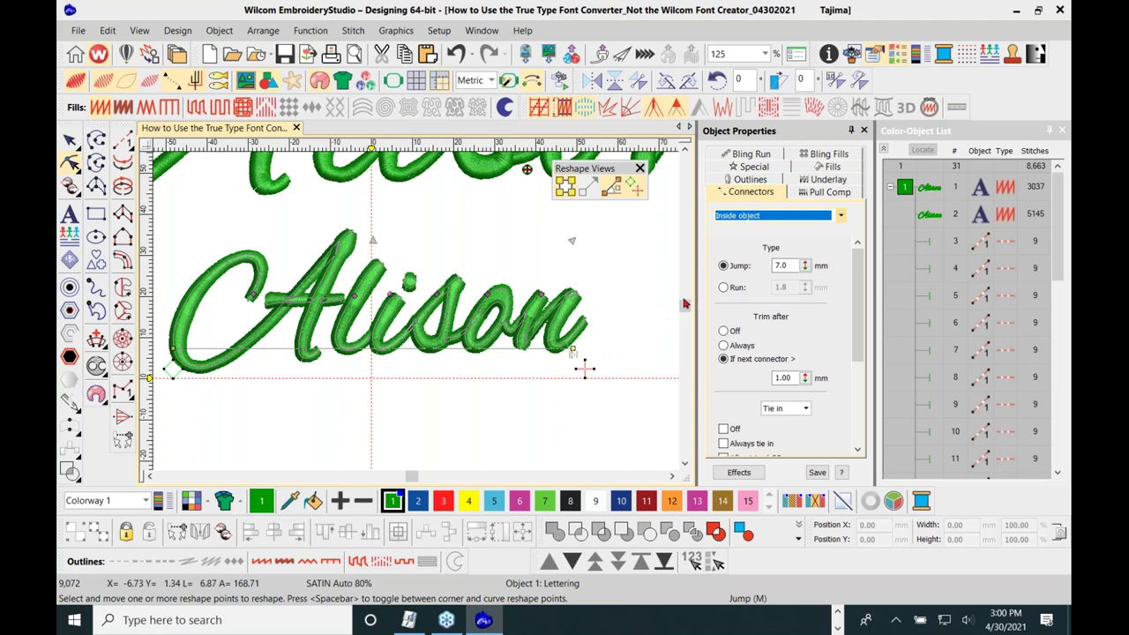
Try a jump length of 1.0 mm for the connectors inside the lower lettering, cancel it, and deselect the lettering
double_click(784, 265)
text(7.0)
double_click(787, 265)
text(1.0)
key(Escape)
key(Escape)
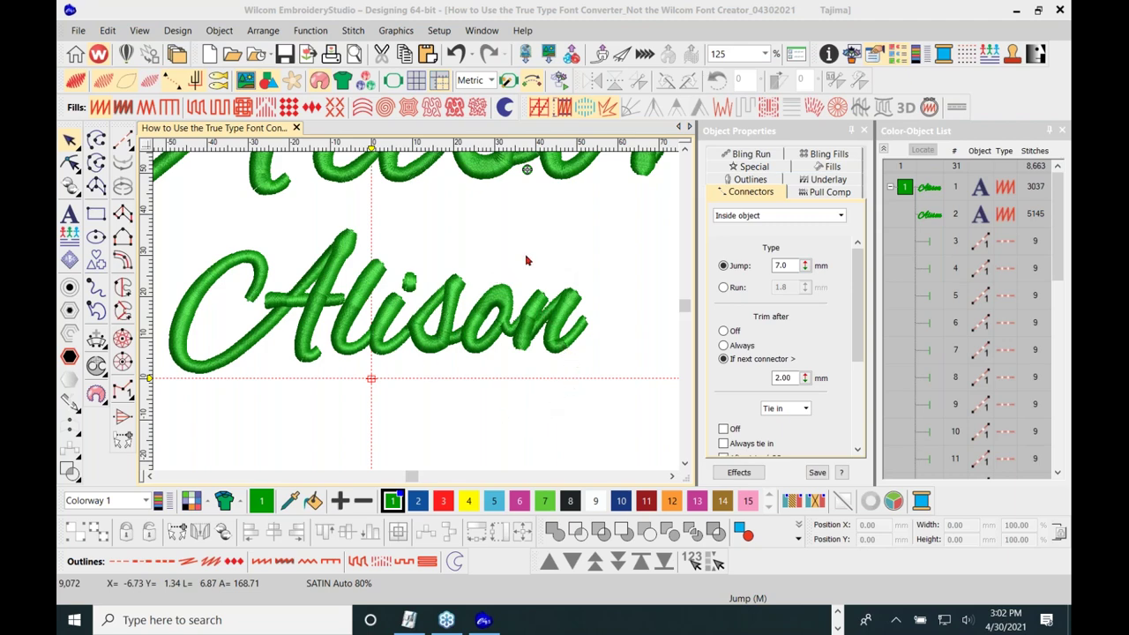
Start a TrueType font conversion and choose the Architects Daughter font in Regular style
click(440, 32)
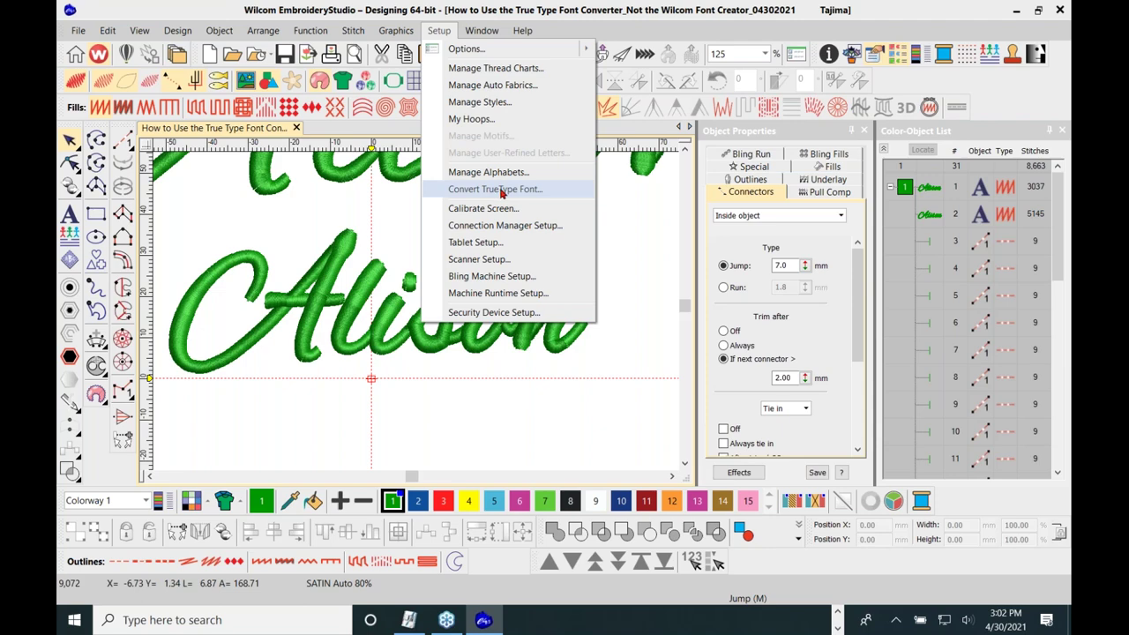
click(500, 190)
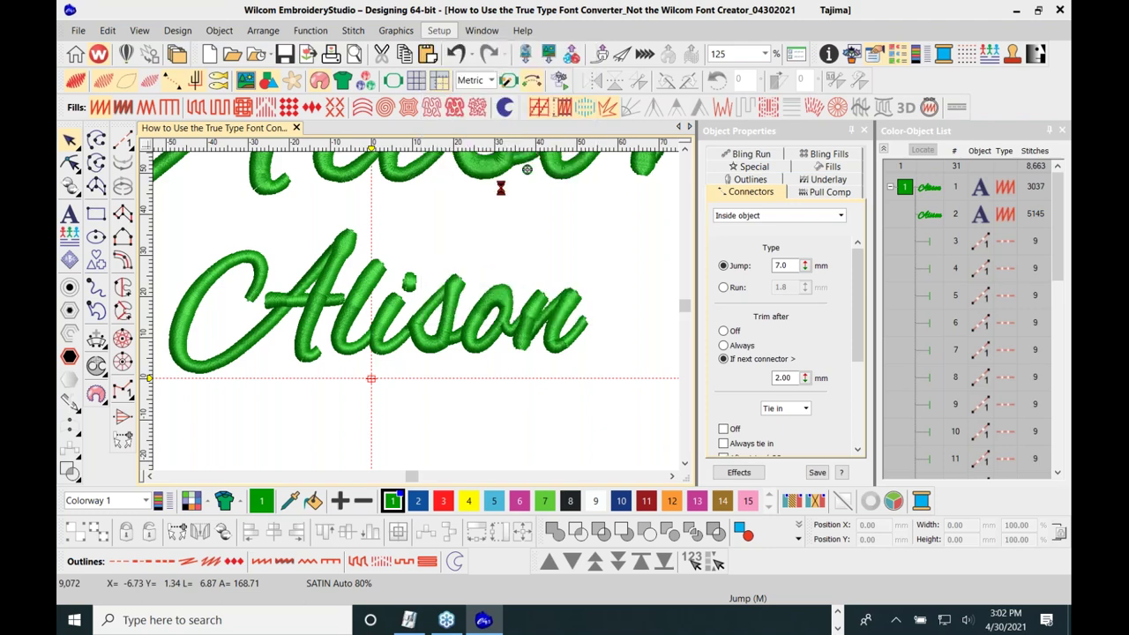
drag(572, 176, 570, 100)
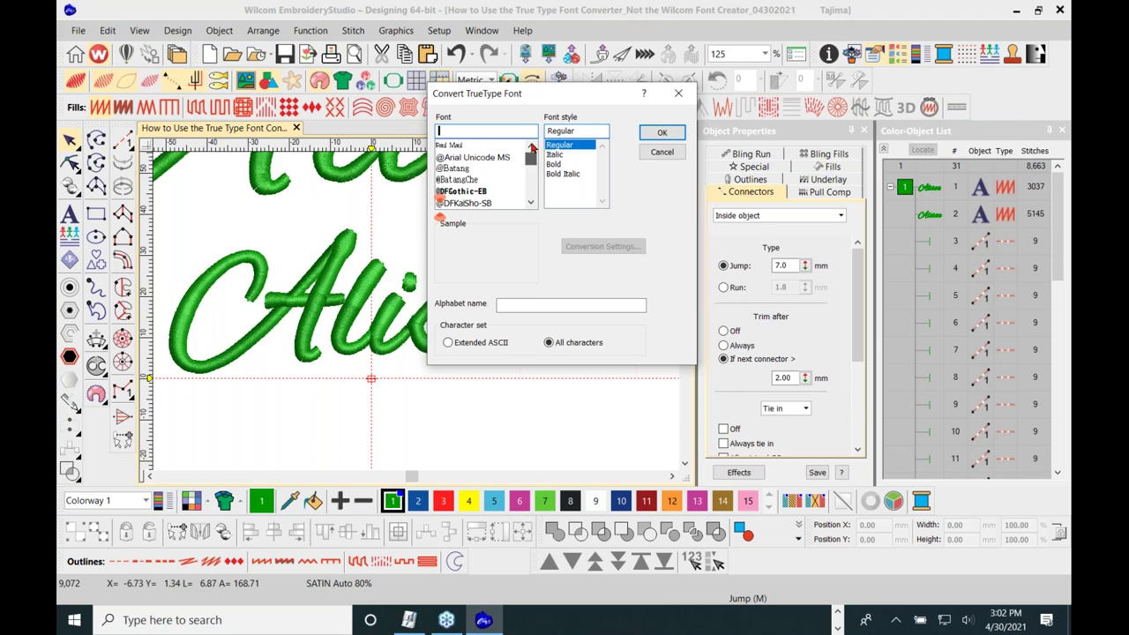
drag(532, 158, 534, 168)
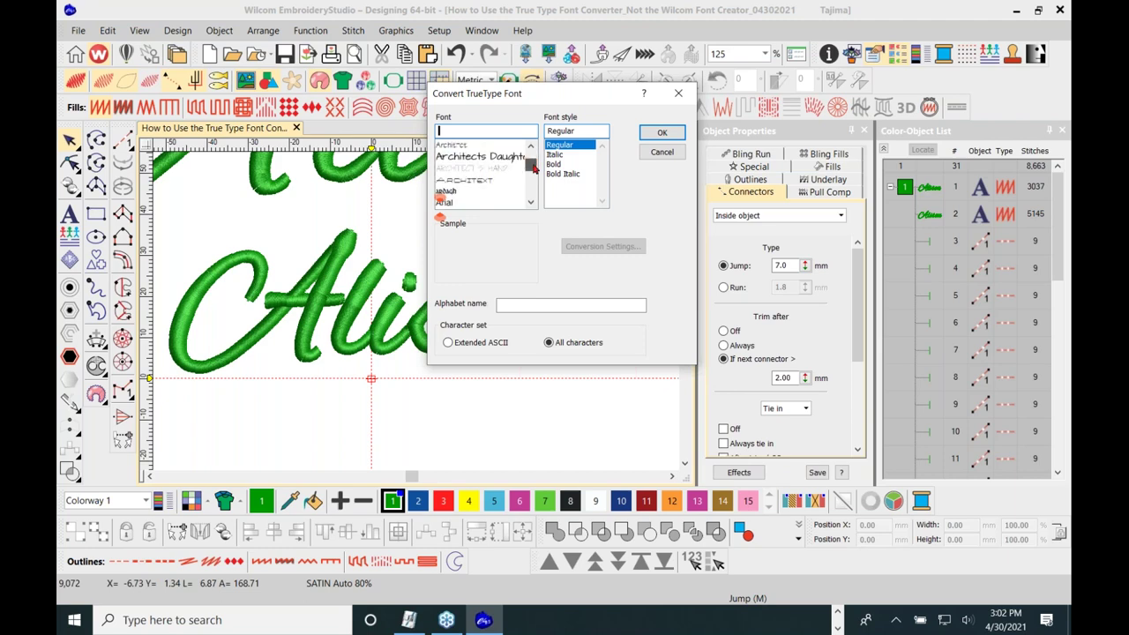
click(491, 156)
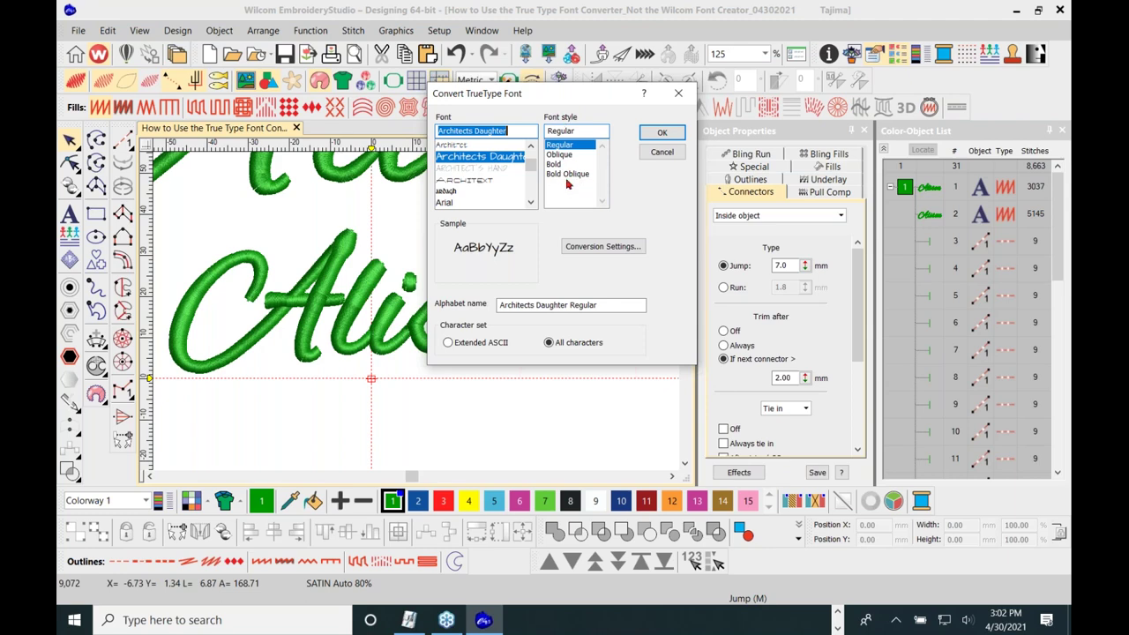
Review the conversion settings and convert all characters of the font into the alphabet Architects Daughter Regular
click(625, 249)
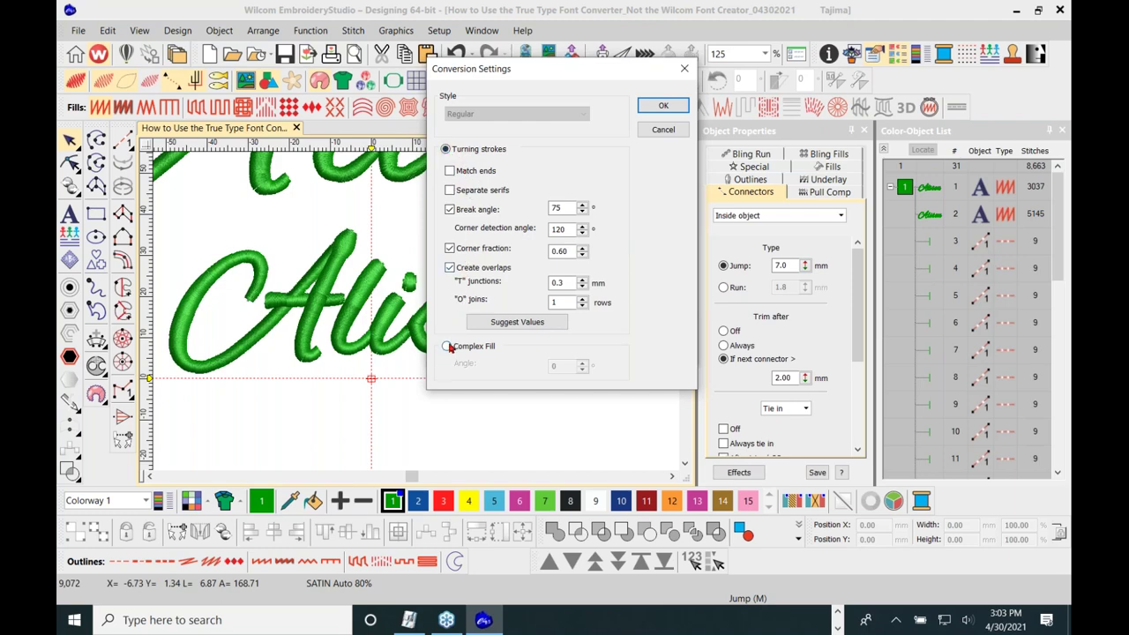
click(685, 69)
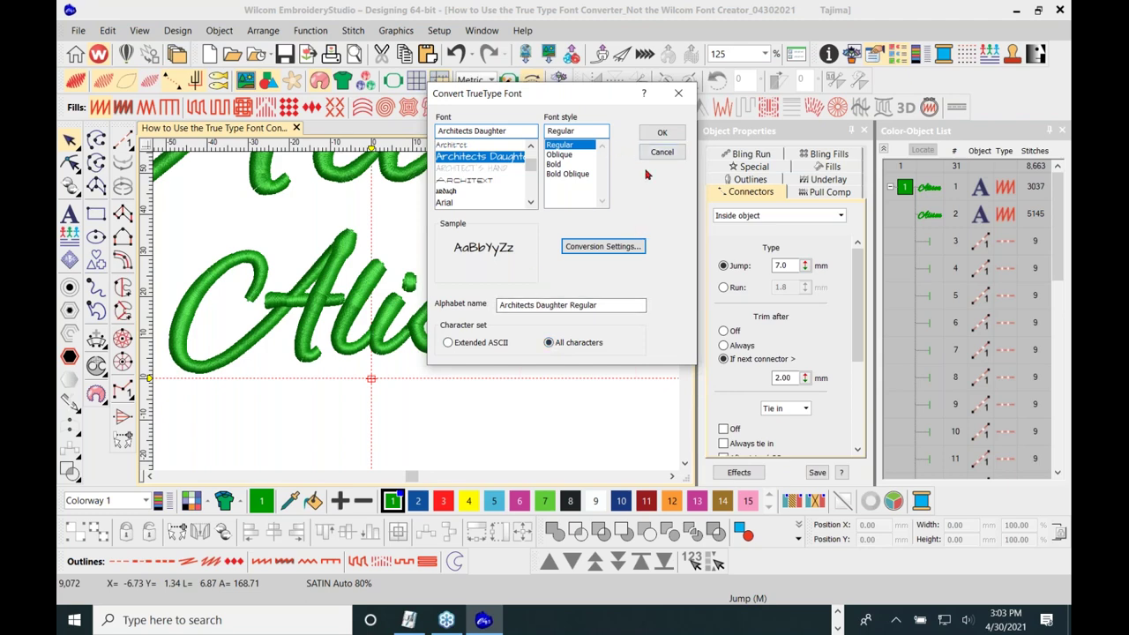
click(661, 134)
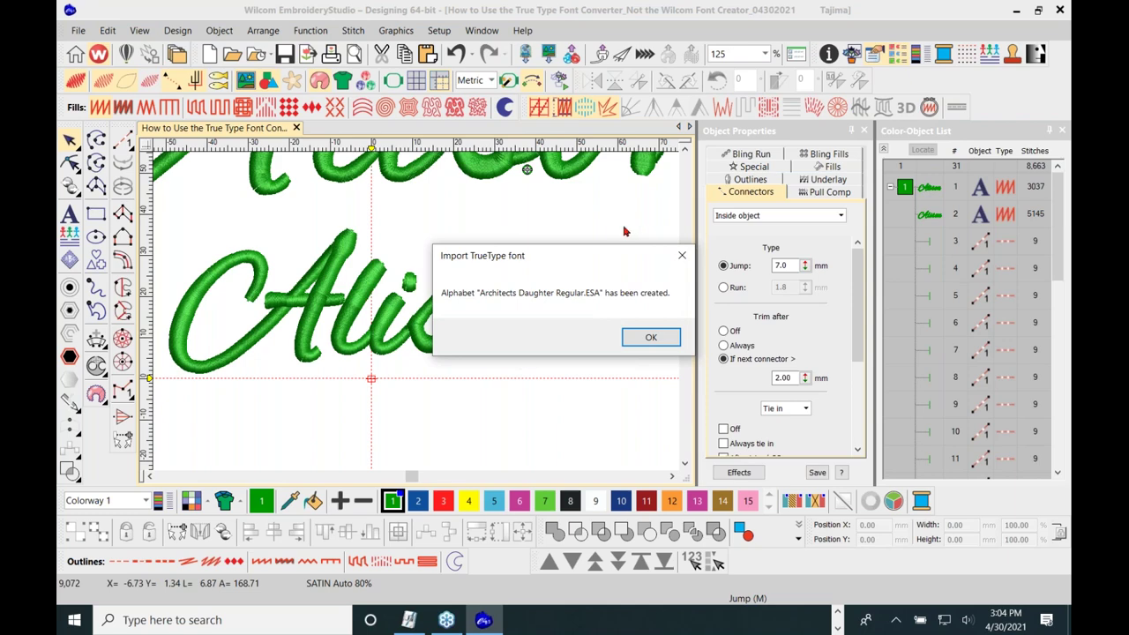
click(647, 340)
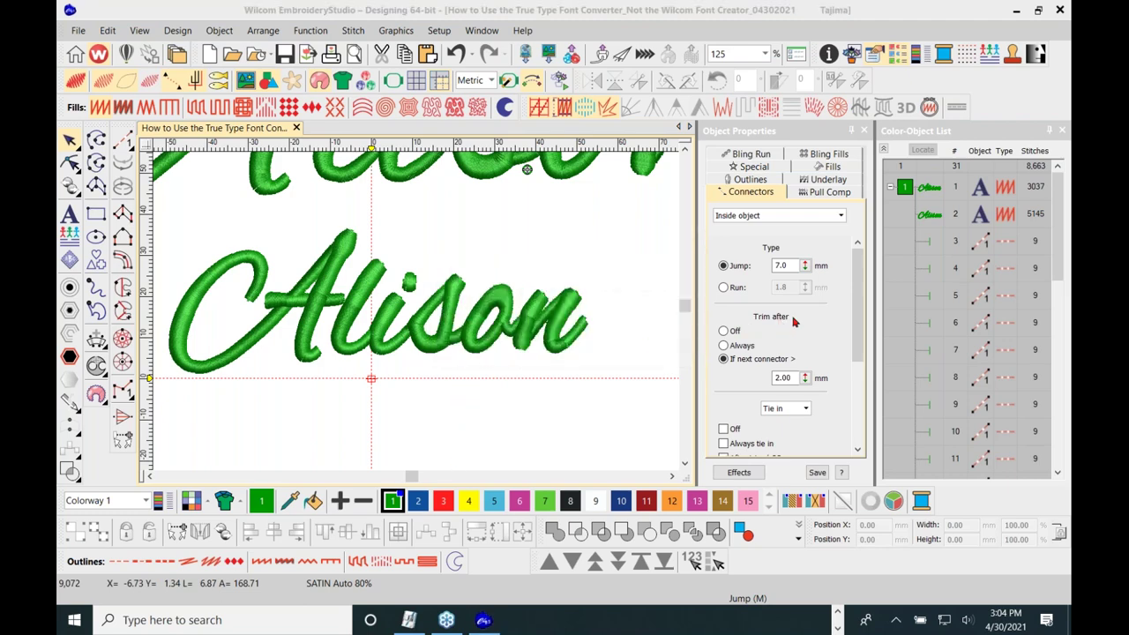
Duplicate the lower lettering and place the copy about 40 mm below it
scroll(145, 379, down, 2)
click(340, 344)
drag(341, 344, 340, 447)
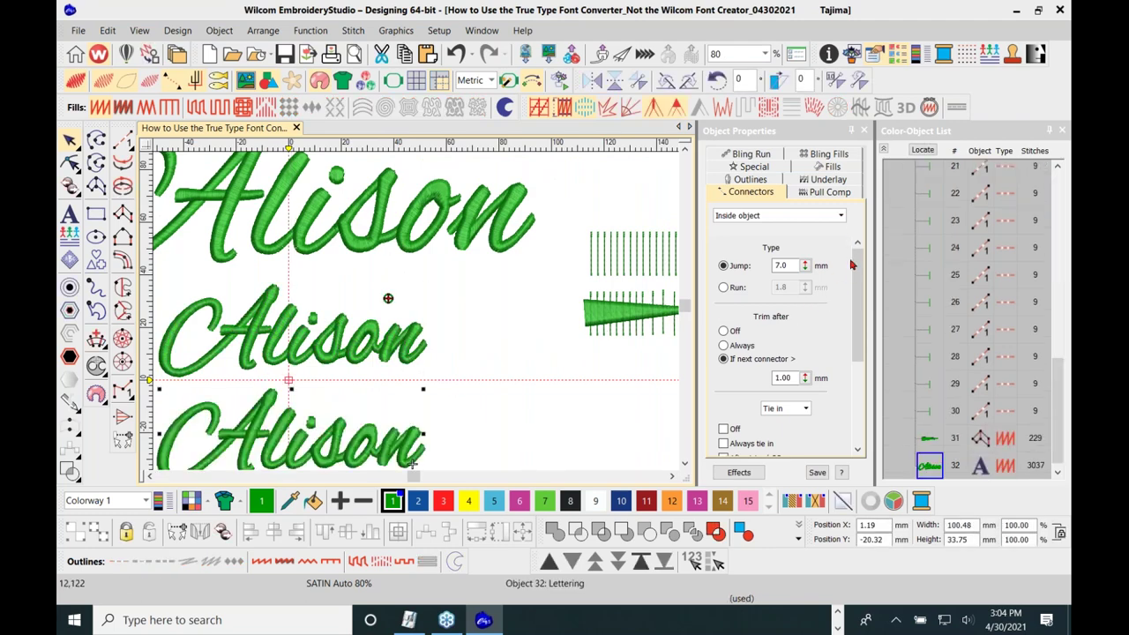
Change the font of the copied lettering to the converted Architects Daughter Regular embroidery alphabet
click(752, 168)
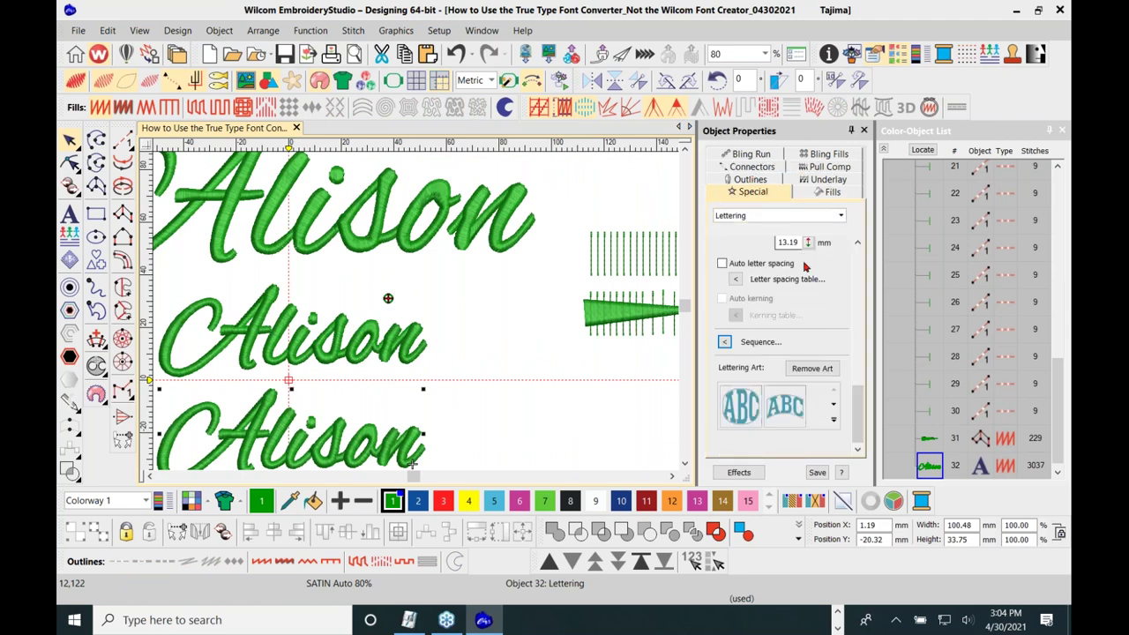
drag(857, 398, 857, 260)
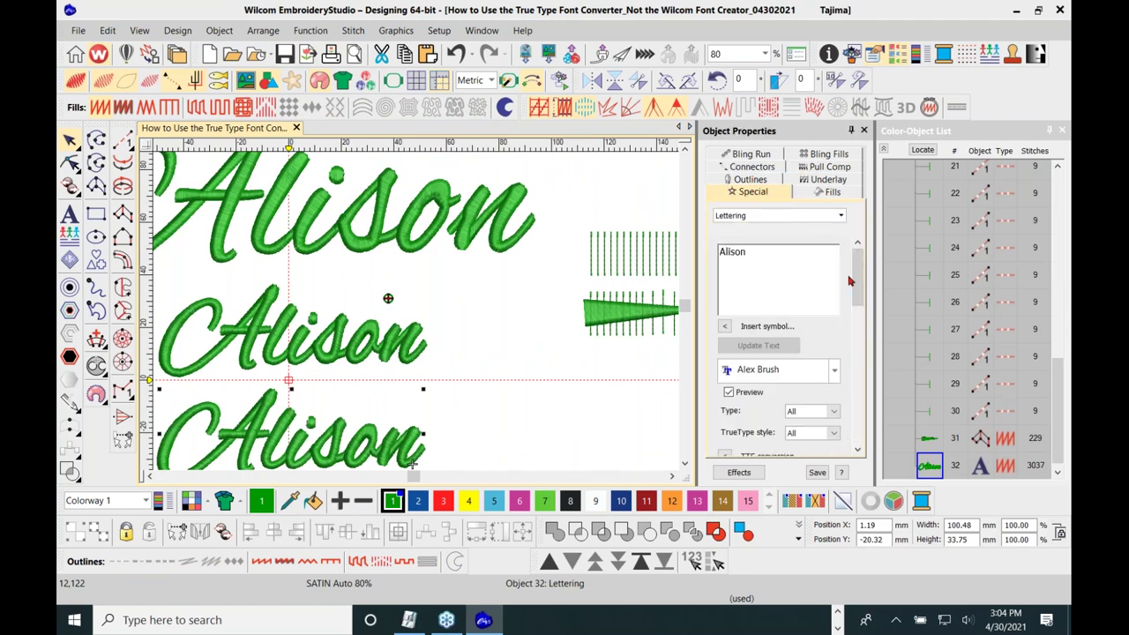
click(834, 371)
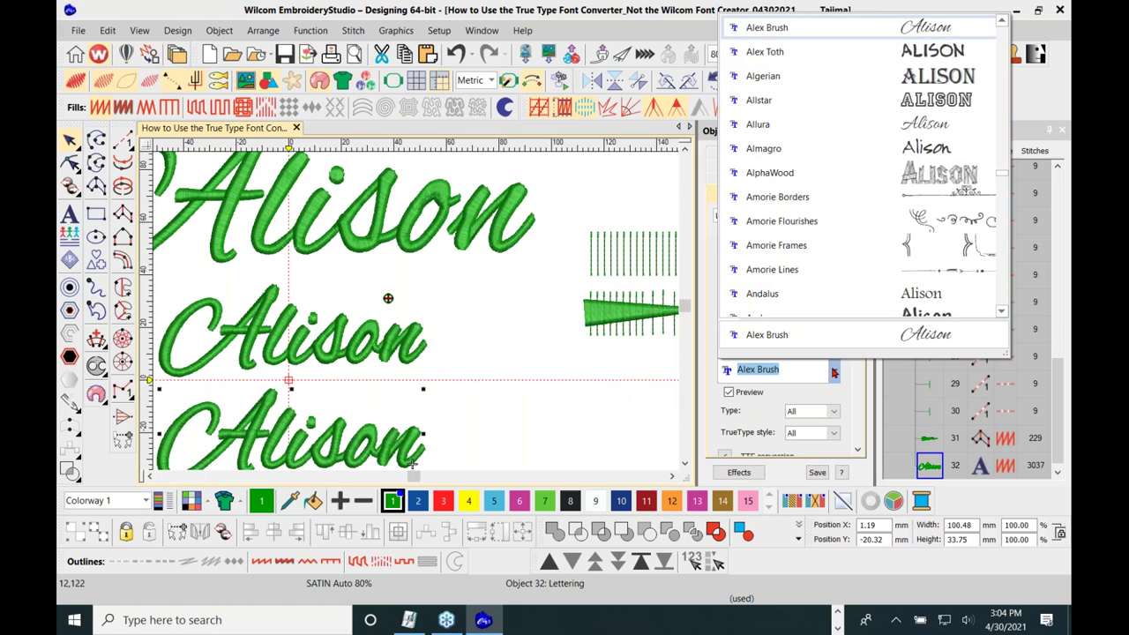
scroll(835, 293, down, 1)
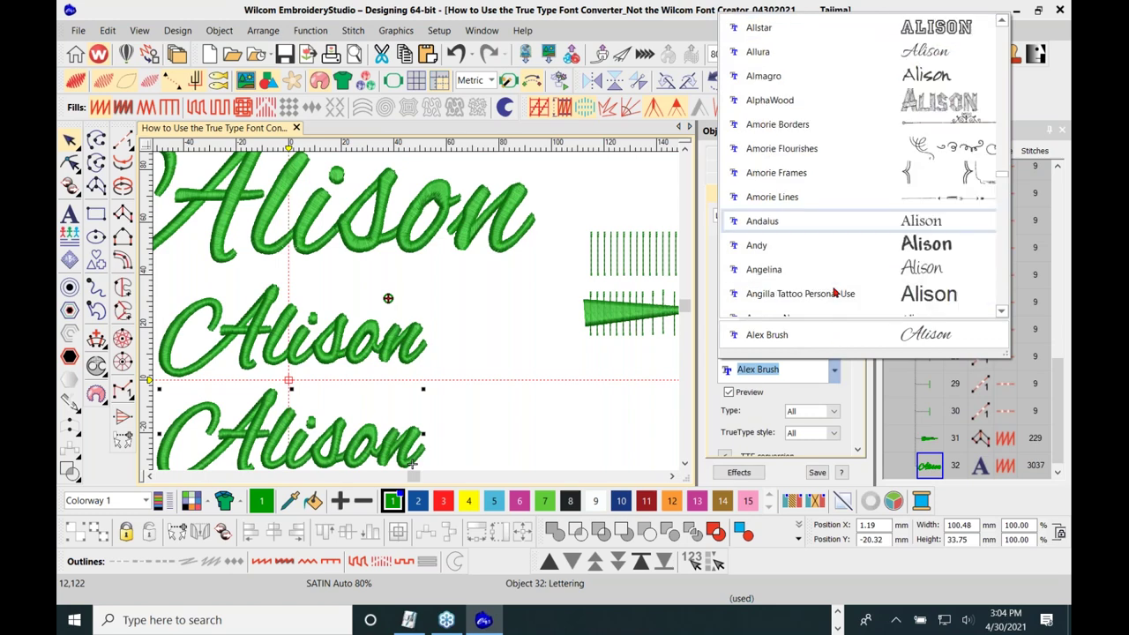
scroll(834, 291, down, 2)
scroll(834, 280, down, 1)
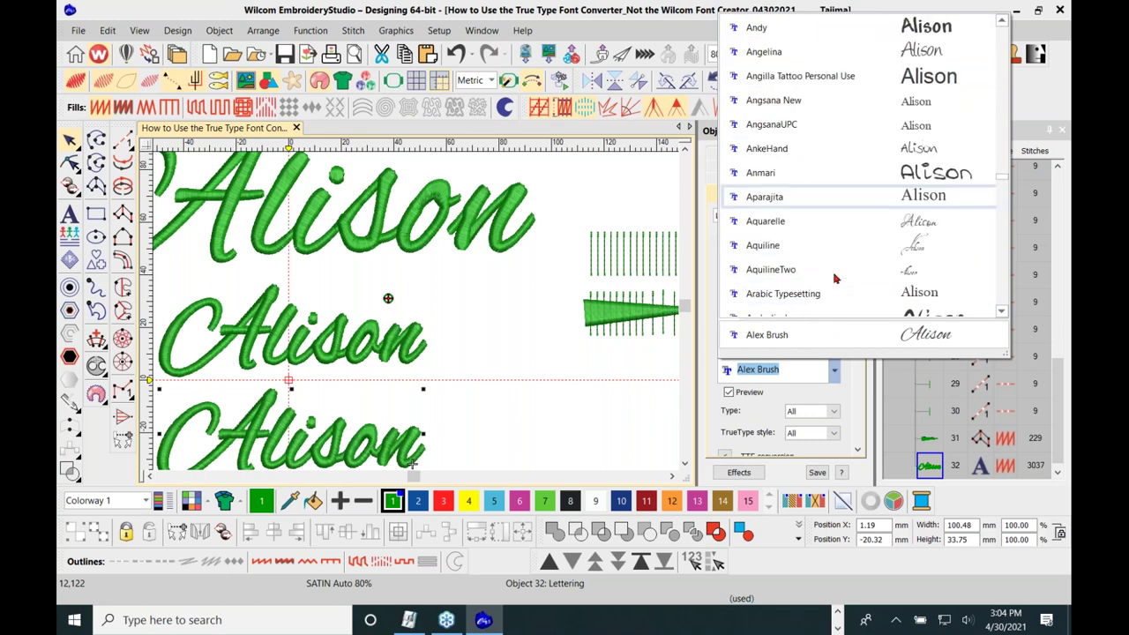
scroll(834, 279, down, 1)
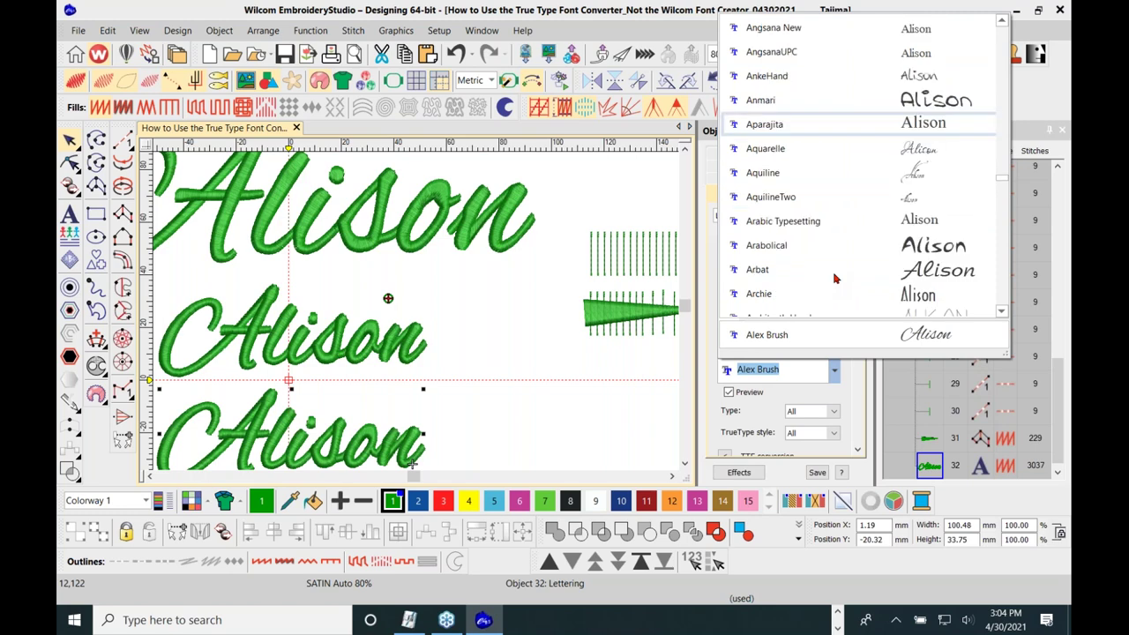
scroll(834, 281, up, 15)
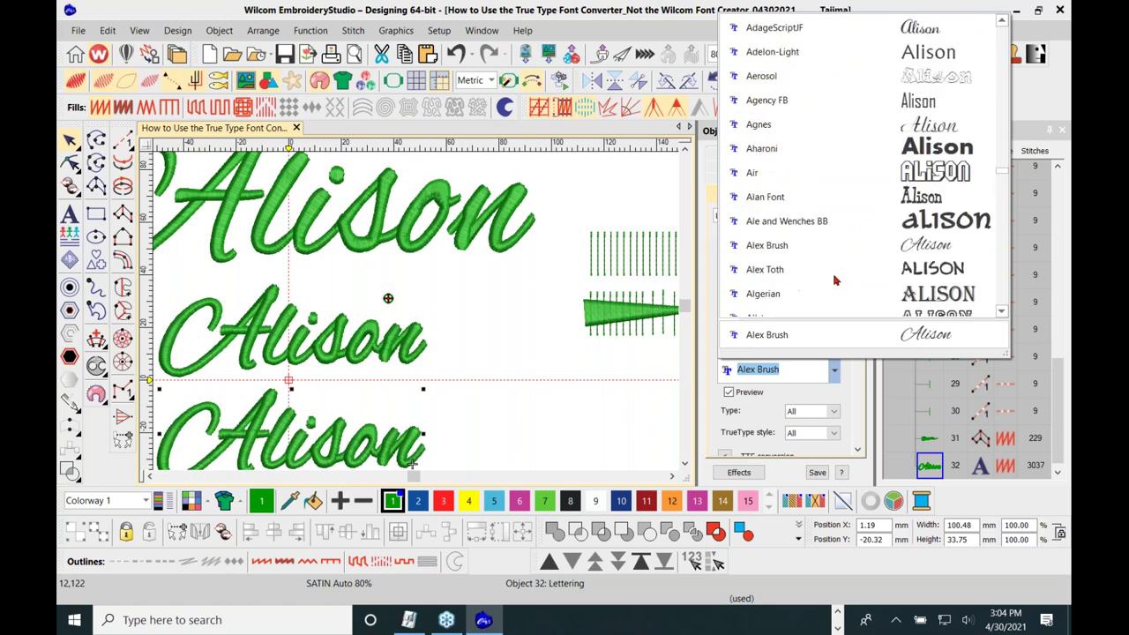
scroll(834, 282, up, 20)
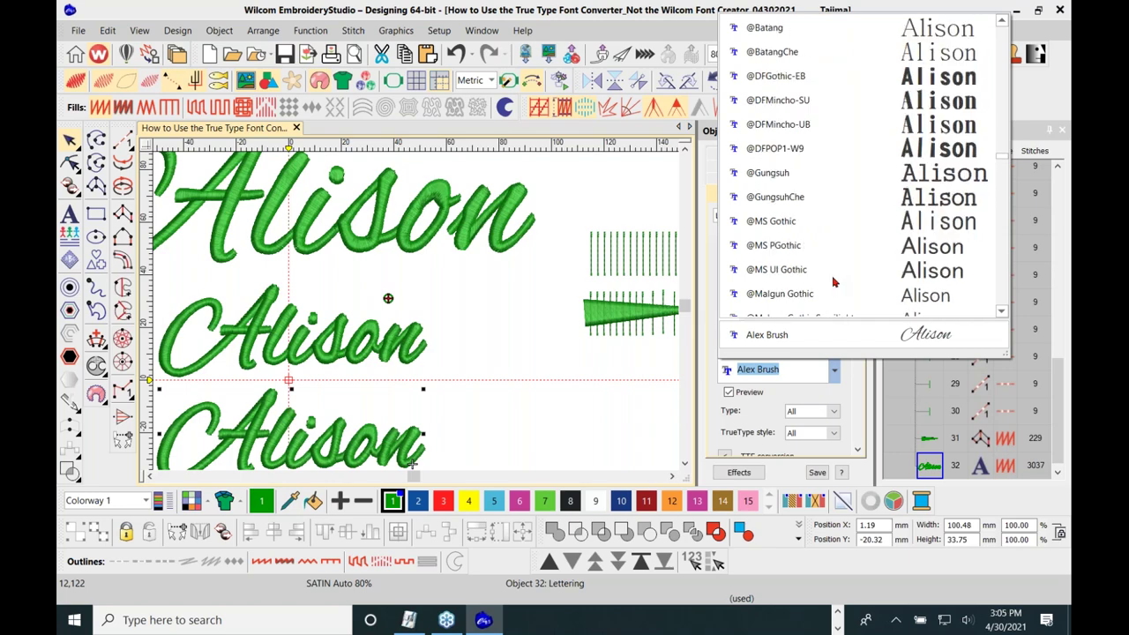
scroll(834, 282, up, 1)
scroll(833, 282, down, 4)
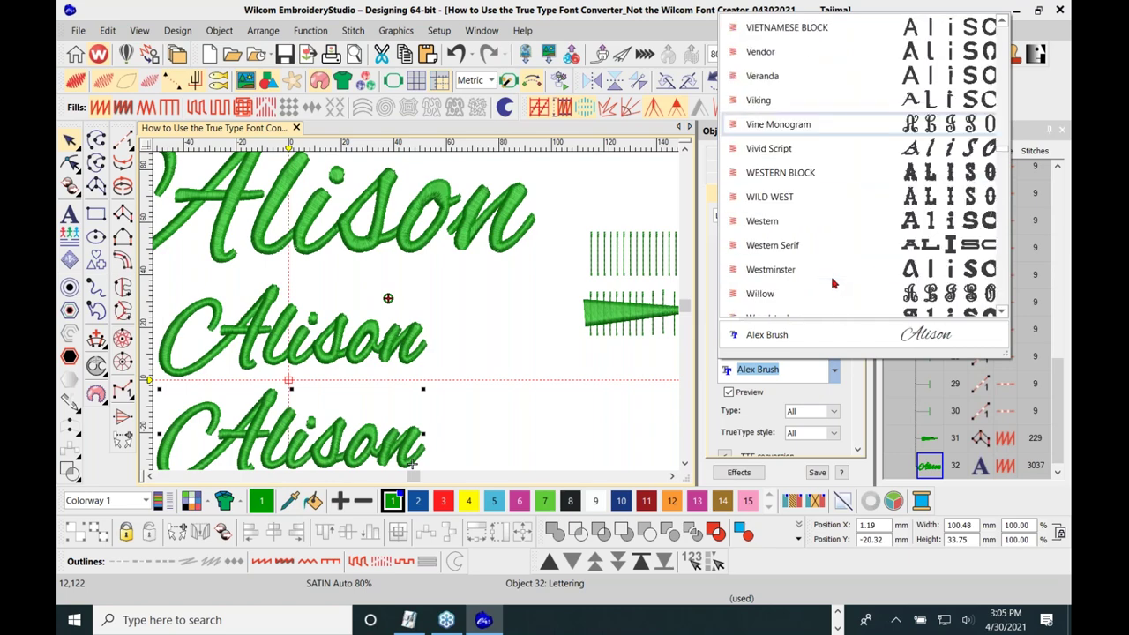
scroll(831, 283, up, 3)
scroll(831, 283, up, 8)
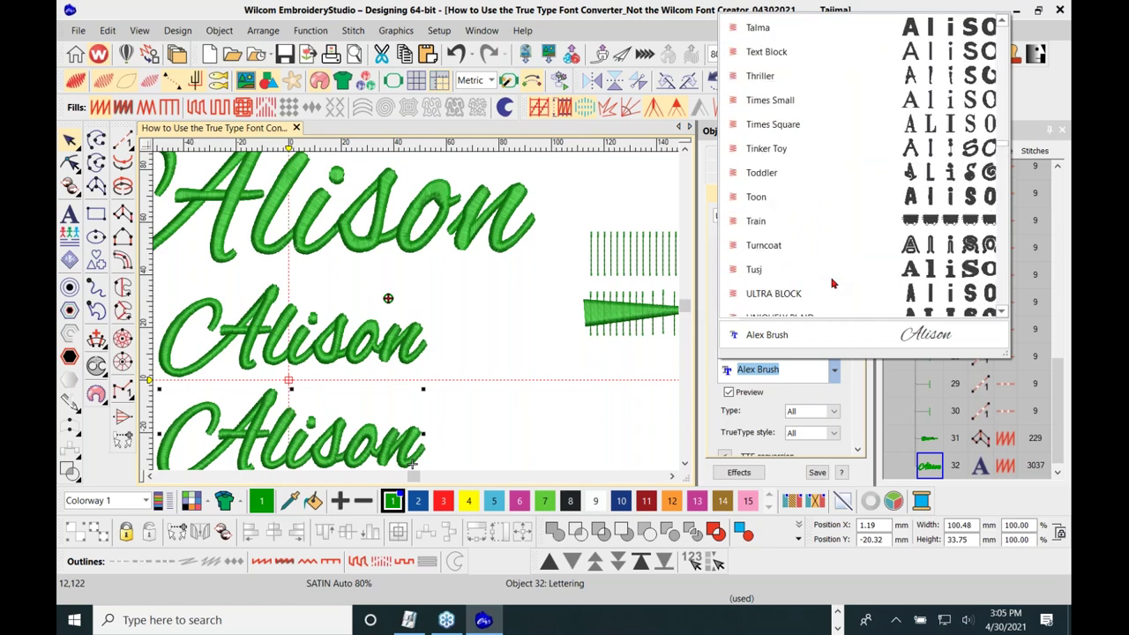
scroll(831, 283, up, 10)
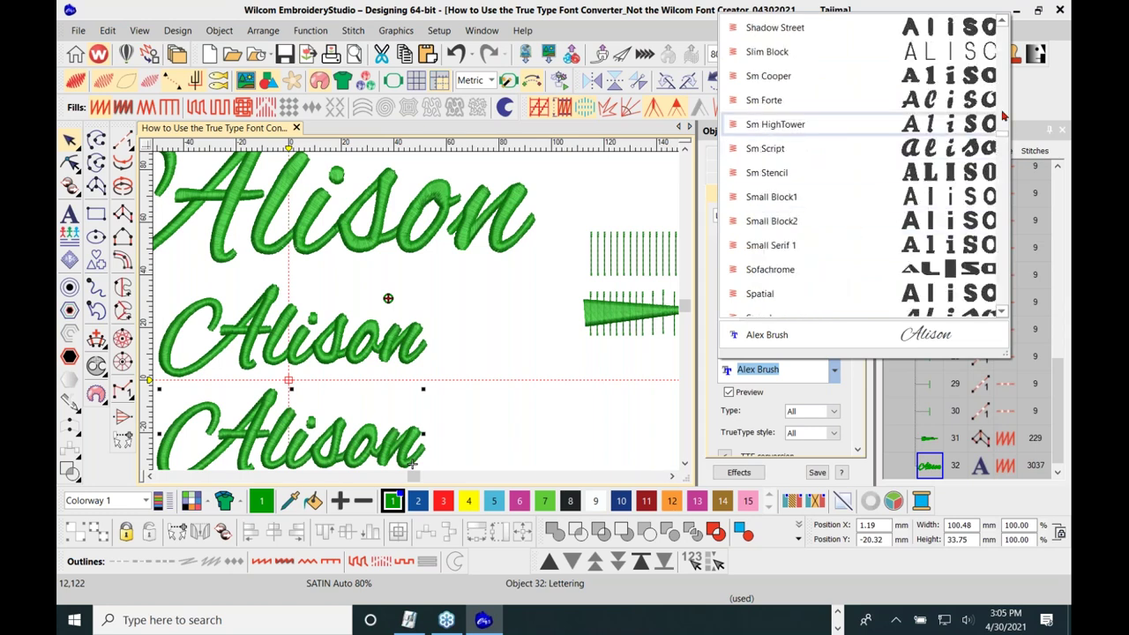
click(1005, 44)
drag(1002, 37, 1003, 26)
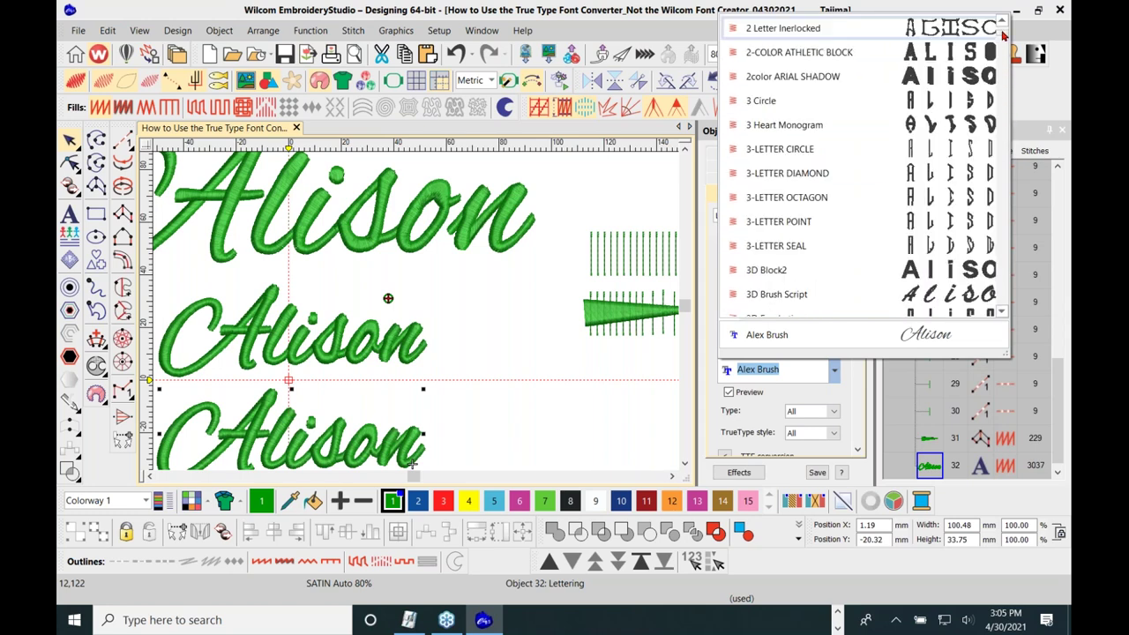
scroll(883, 165, down, 6)
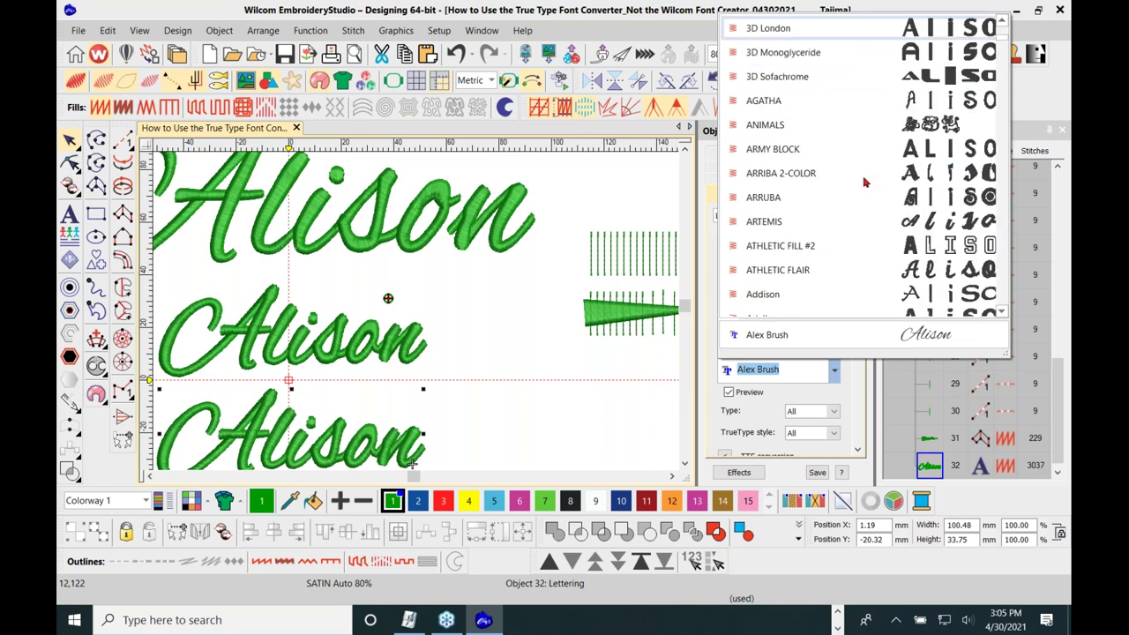
scroll(865, 183, down, 4)
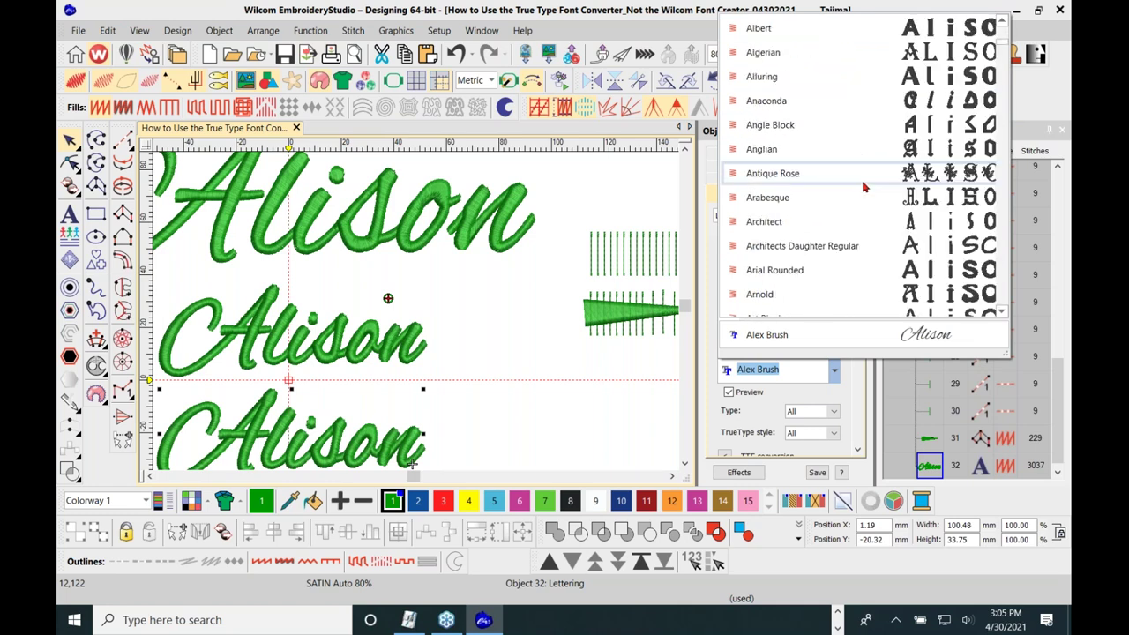
click(823, 253)
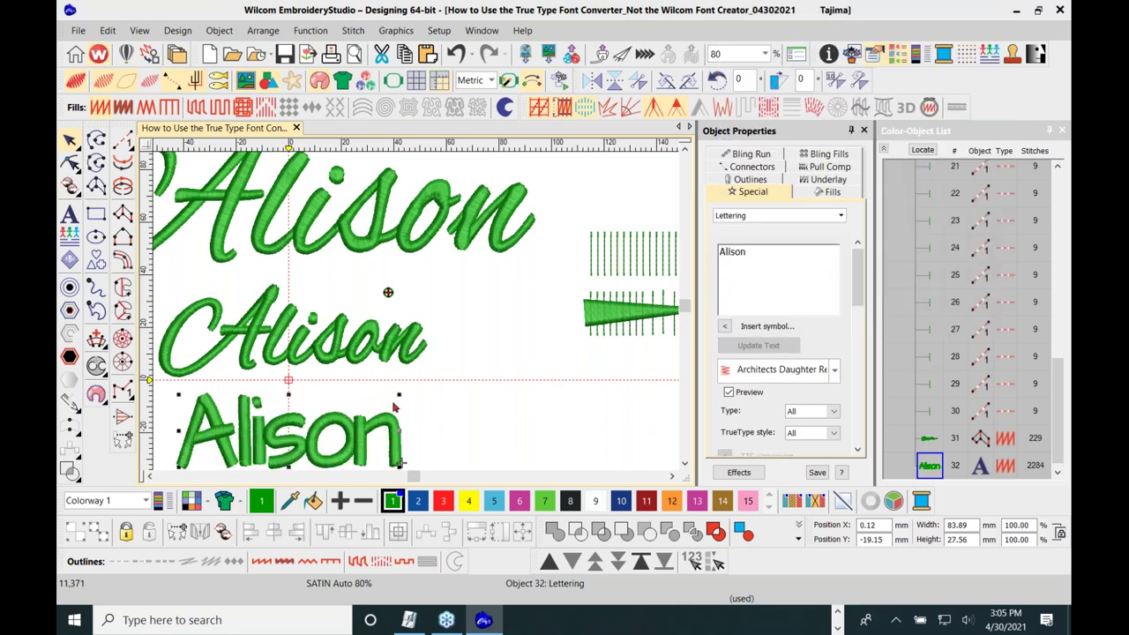
Move the Architects Daughter lettering about 7 mm to the right and 6 mm down, clear of the script lettering
scroll(396, 407, down, 2)
drag(356, 340, 362, 351)
scroll(362, 351, up, 4)
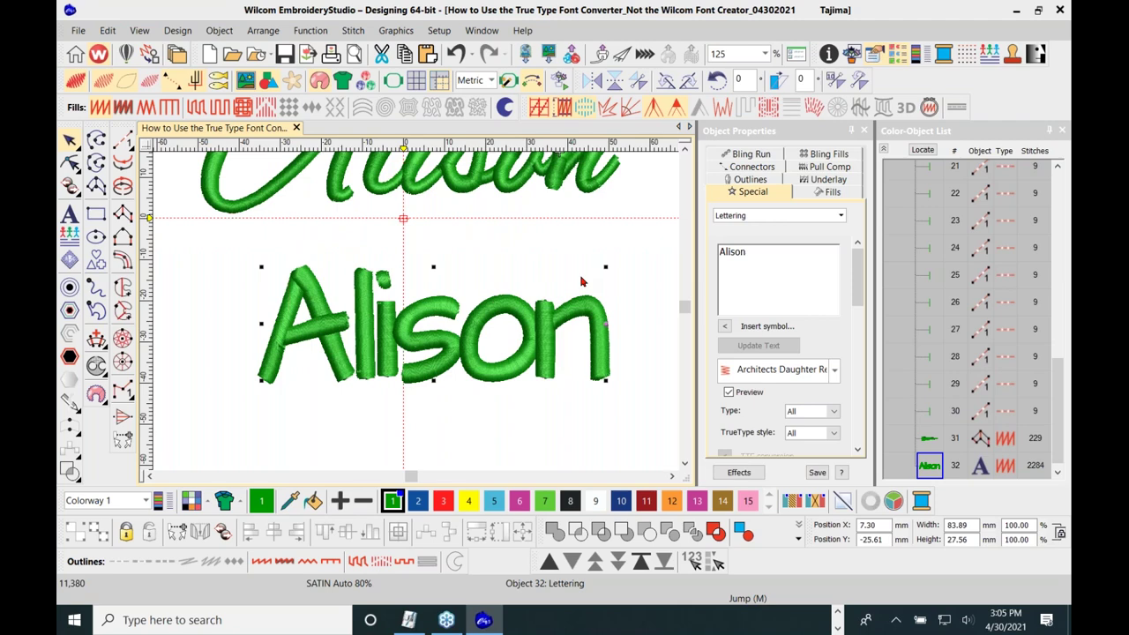
scroll(417, 316, up, 1)
scroll(417, 317, down, 1)
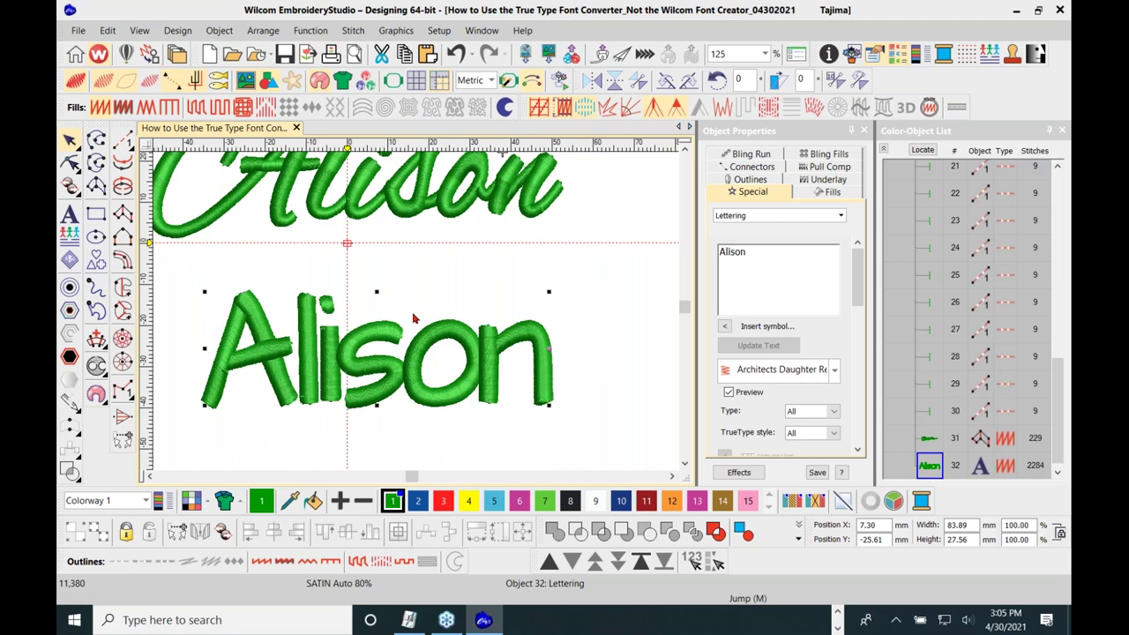
Set the letter spacing of the Architects Daughter lettering to 10 % of its height
click(495, 218)
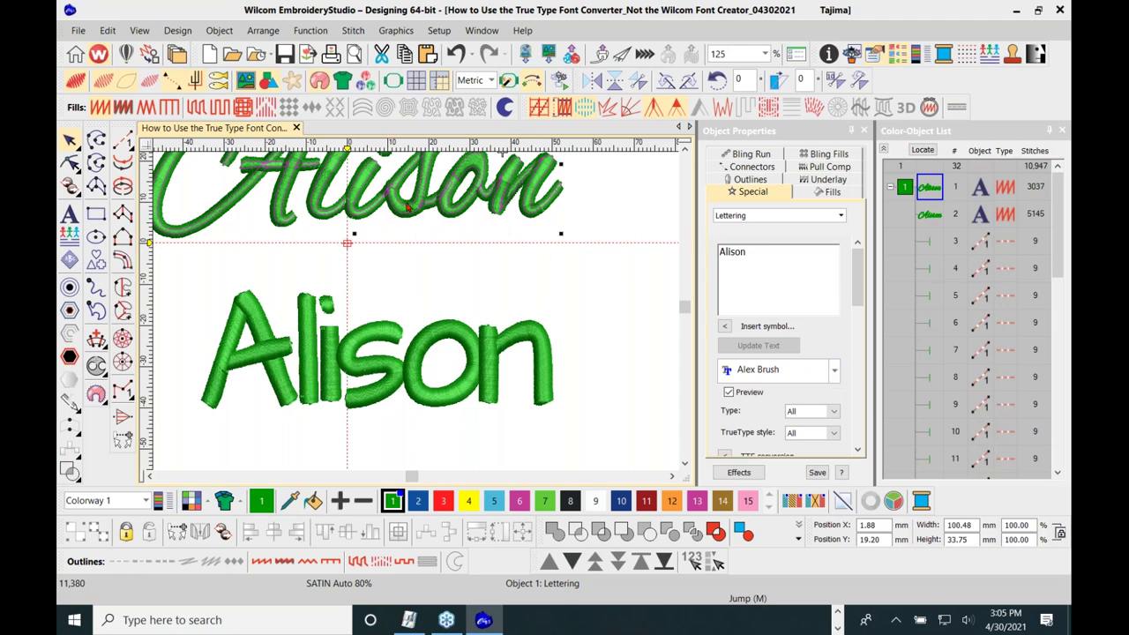
scroll(390, 222, down, 2)
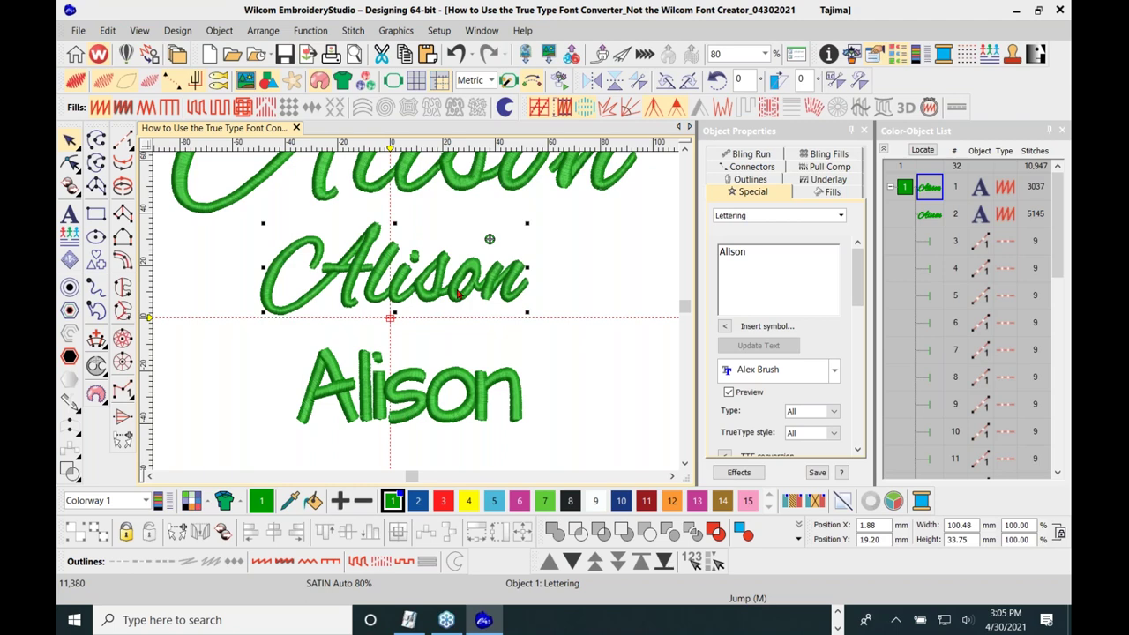
click(387, 401)
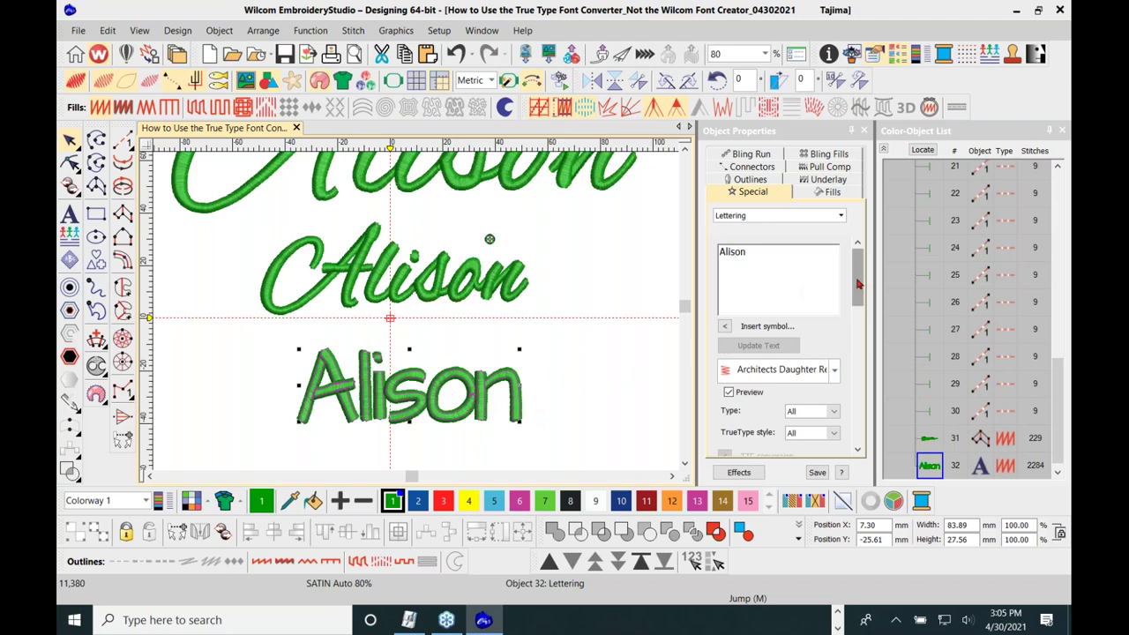
drag(857, 283, 852, 363)
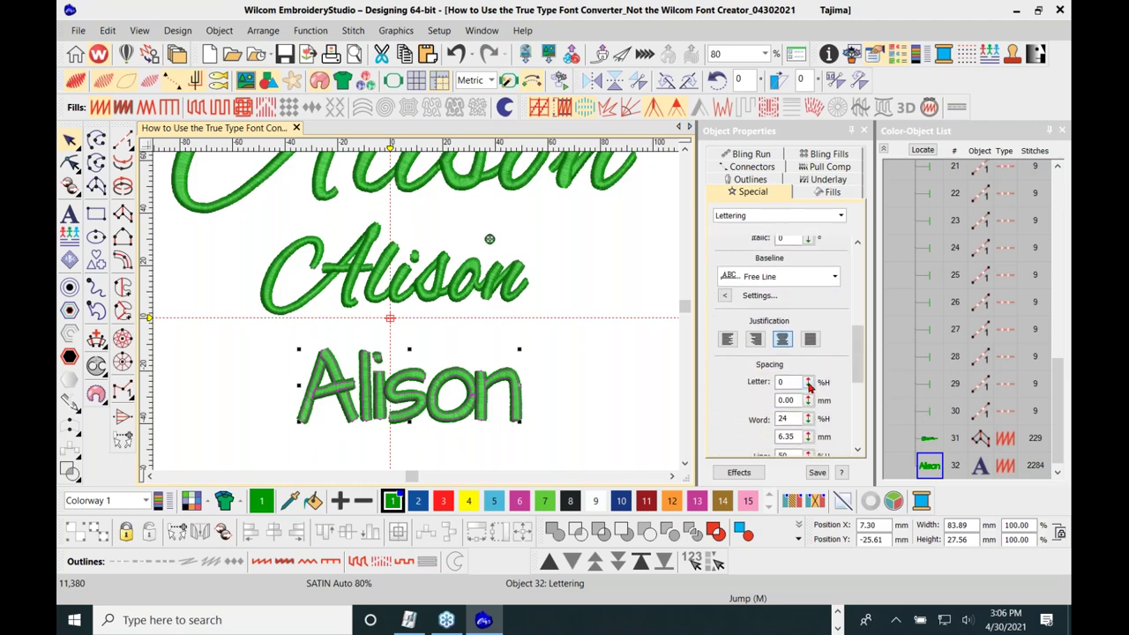
click(807, 384)
text(10)
key(Return)
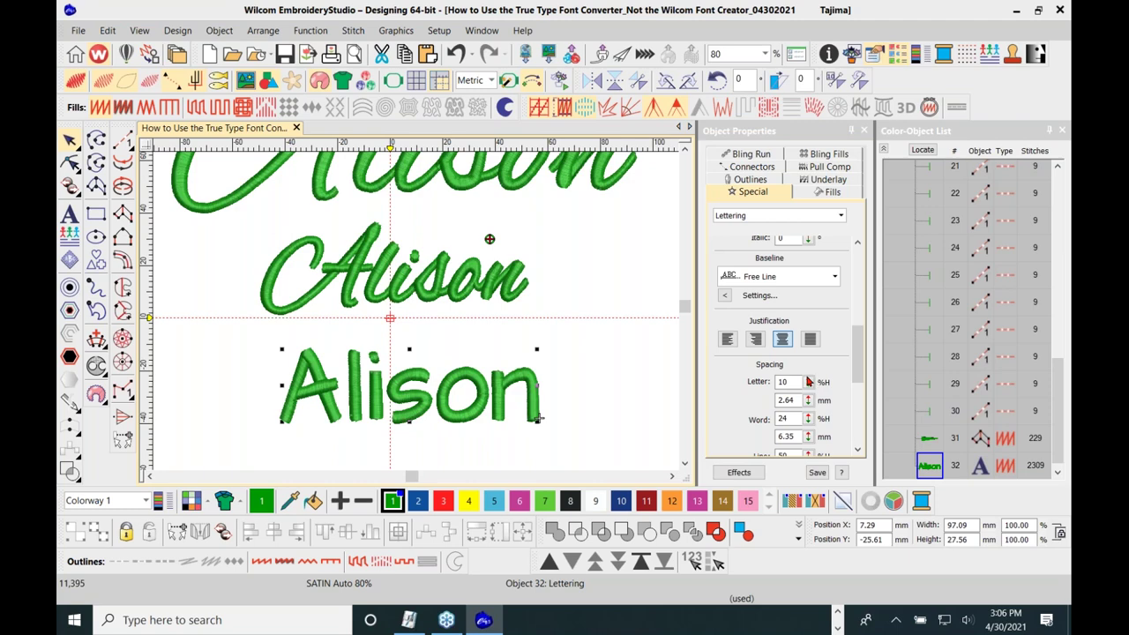
Duplicate the Architects Daughter lettering and place the copy about 34 mm below it
scroll(417, 316, down, 1)
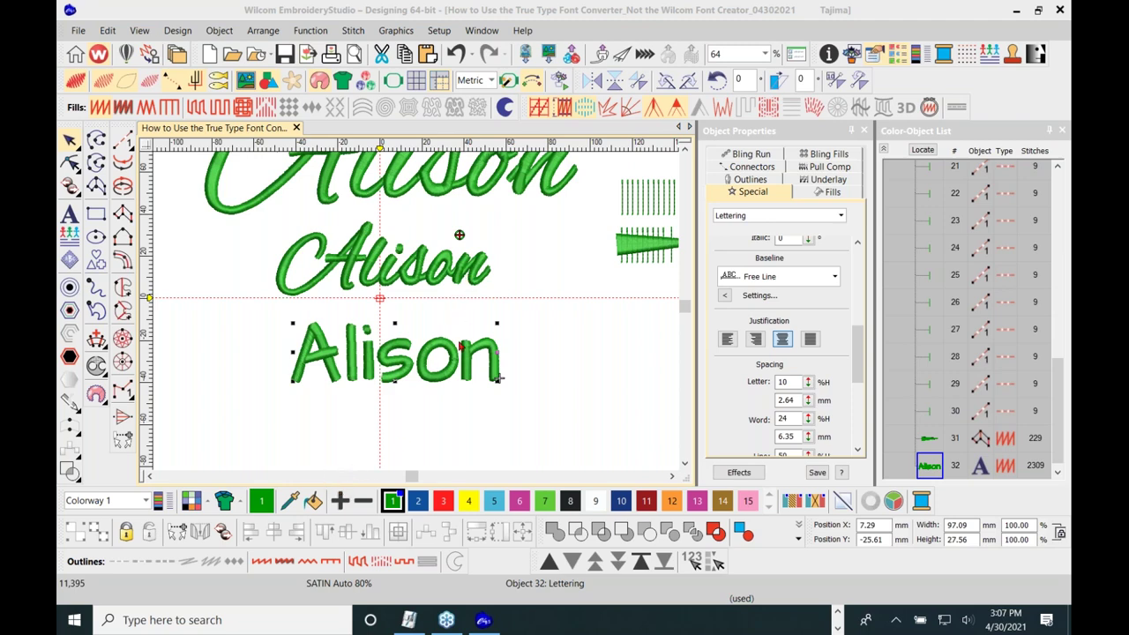
click(256, 309)
scroll(420, 315, down, 3)
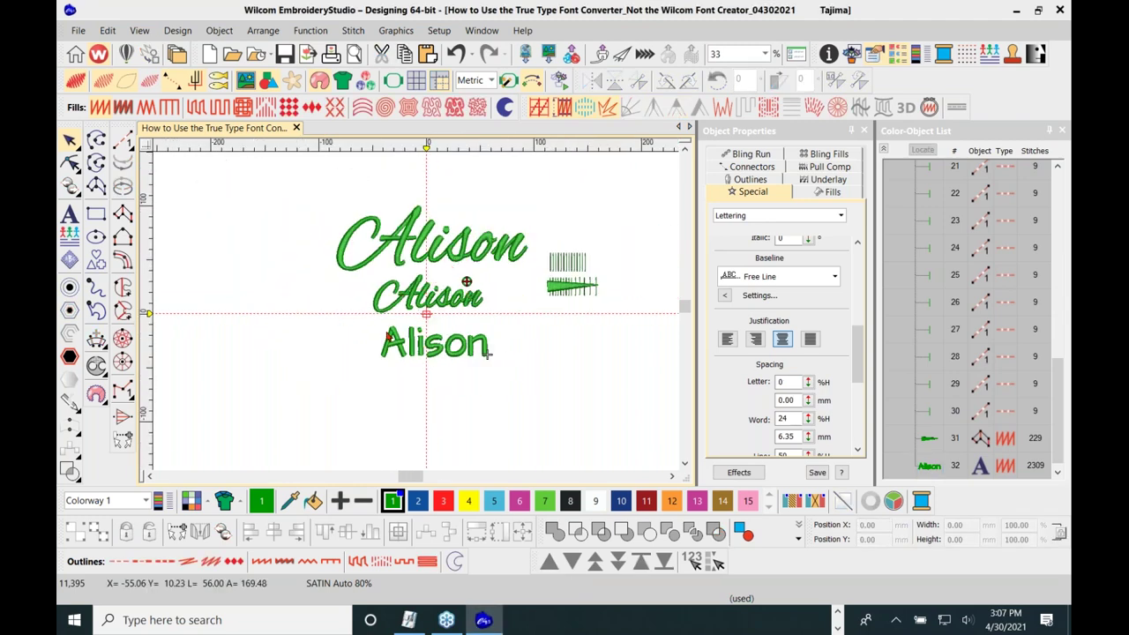
click(487, 353)
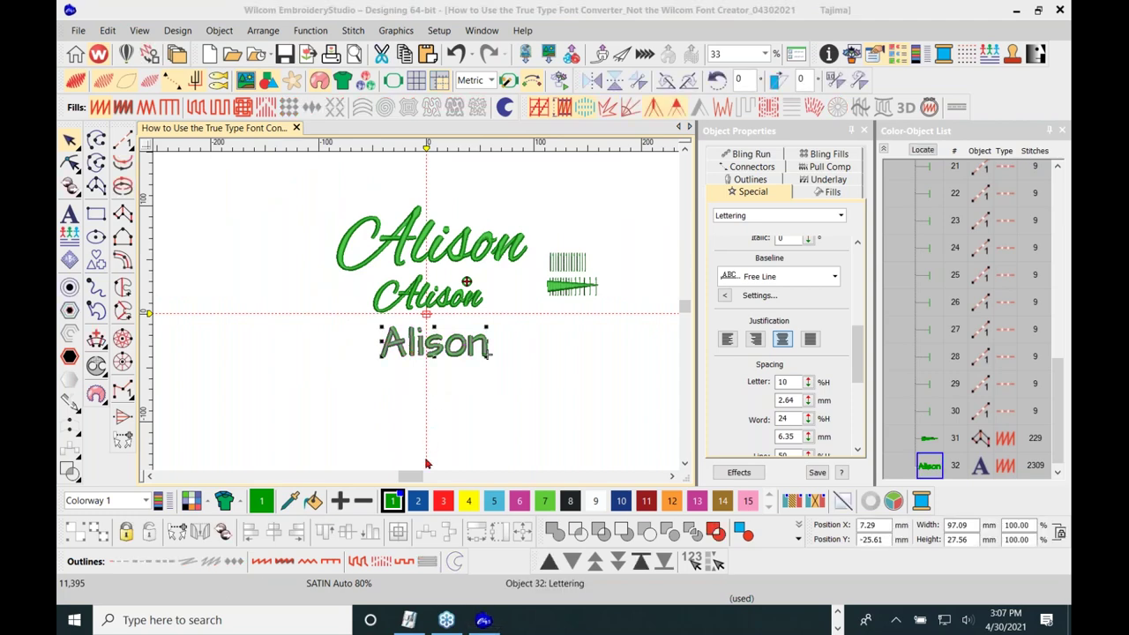
drag(429, 354, 423, 391)
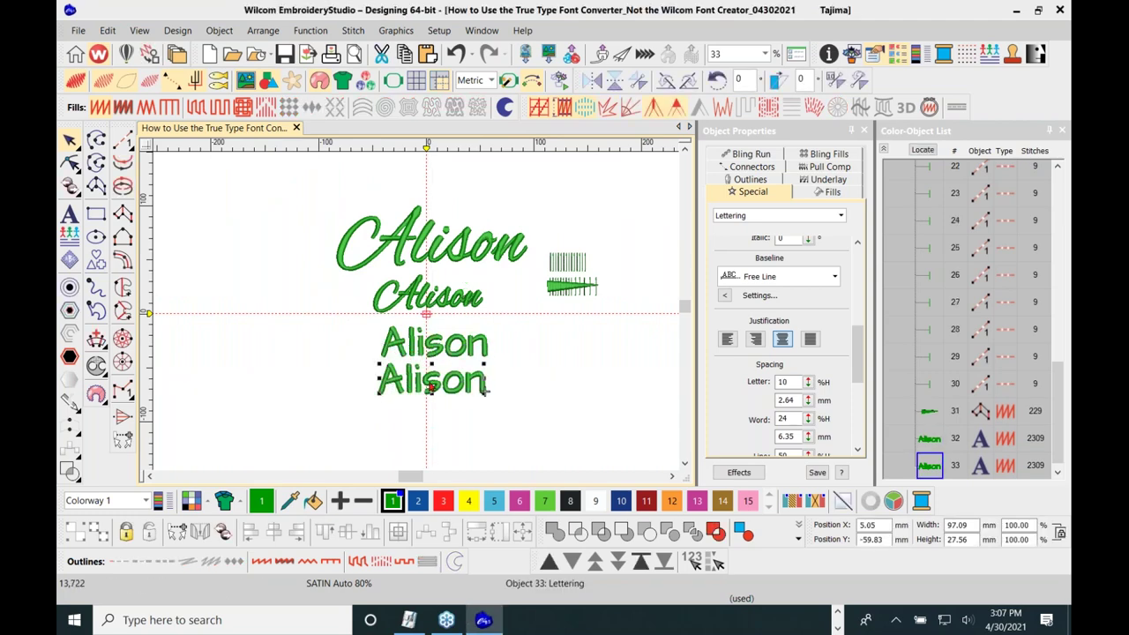
Change the font of the lowest lettering copy to the Sm Stencil embroidery alphabet and compare it with the lettering above
scroll(485, 390, up, 1)
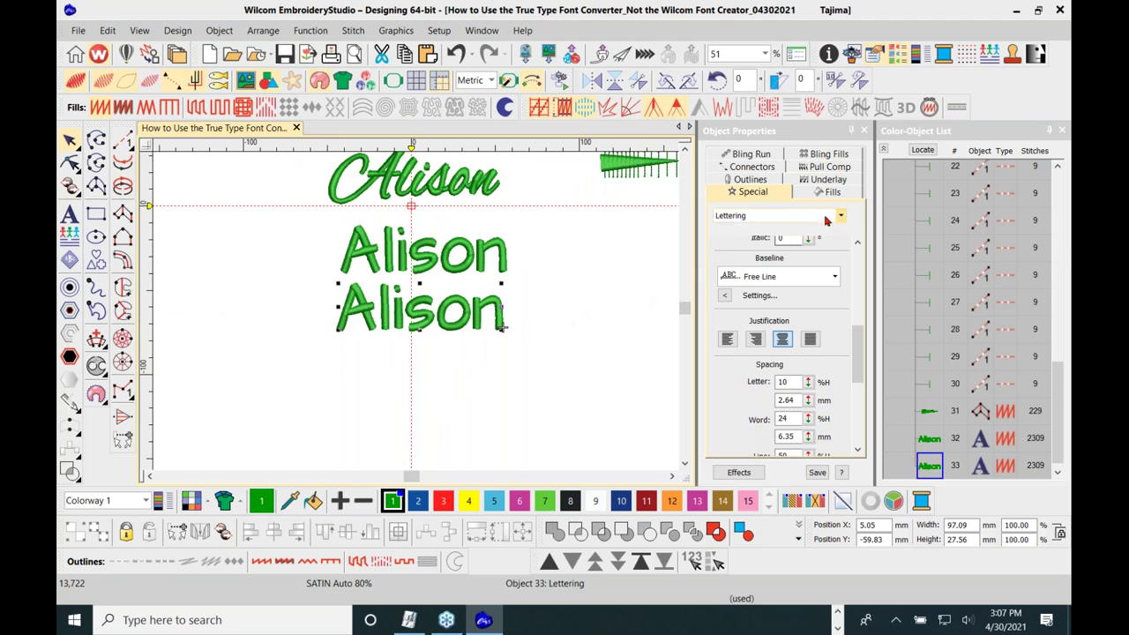
drag(864, 324, 862, 278)
scroll(863, 280, down, 1)
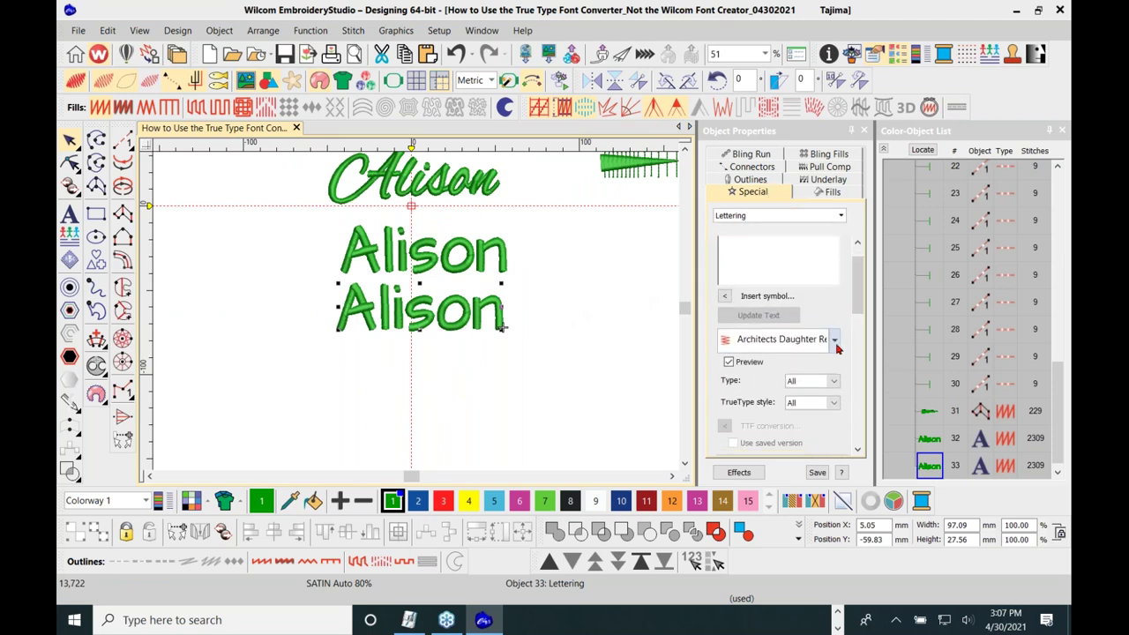
click(834, 342)
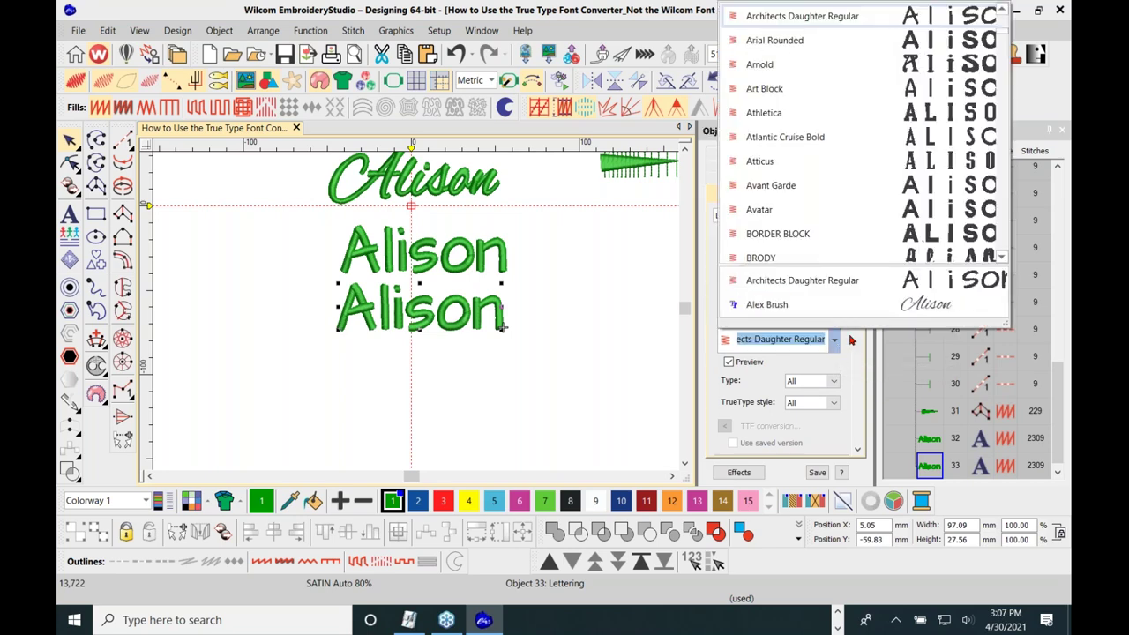
mouse_move(1006, 39)
mouse_down()
mouse_move(1005, 154)
mouse_move(1003, 141)
mouse_up()
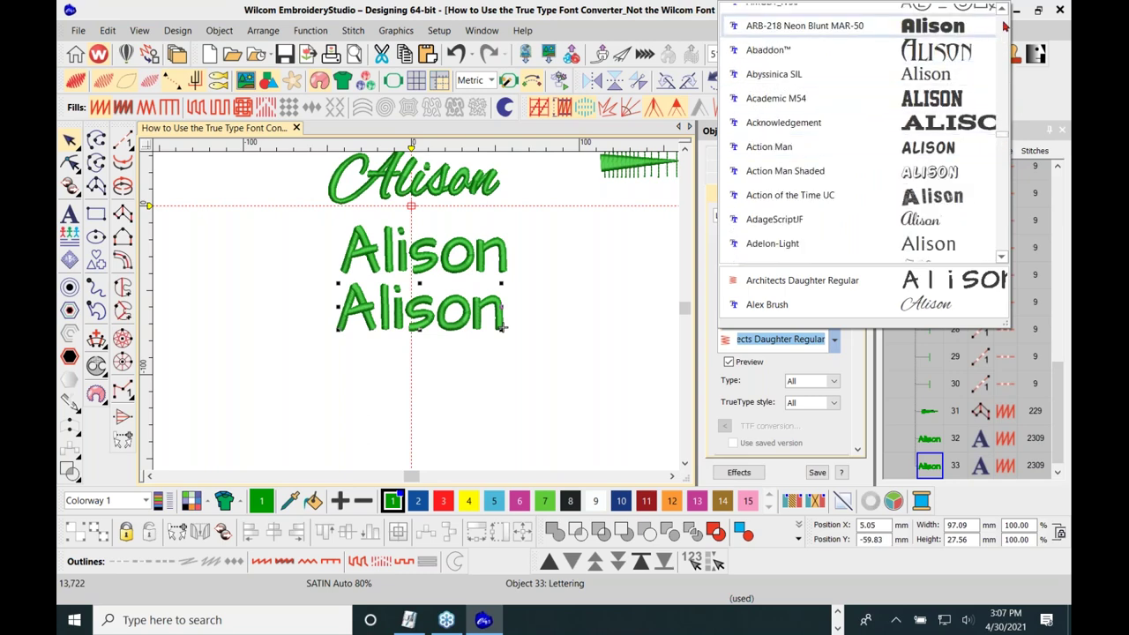
scroll(1004, 26, up, 20)
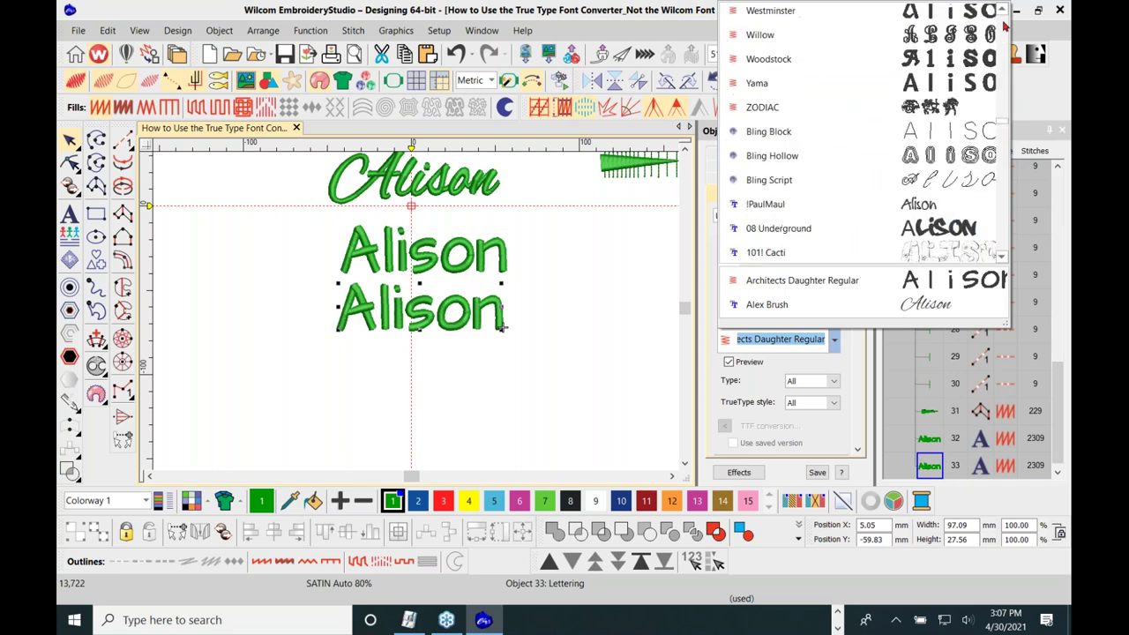
scroll(1004, 26, up, 4)
scroll(1004, 26, up, 4)
scroll(1003, 27, up, 12)
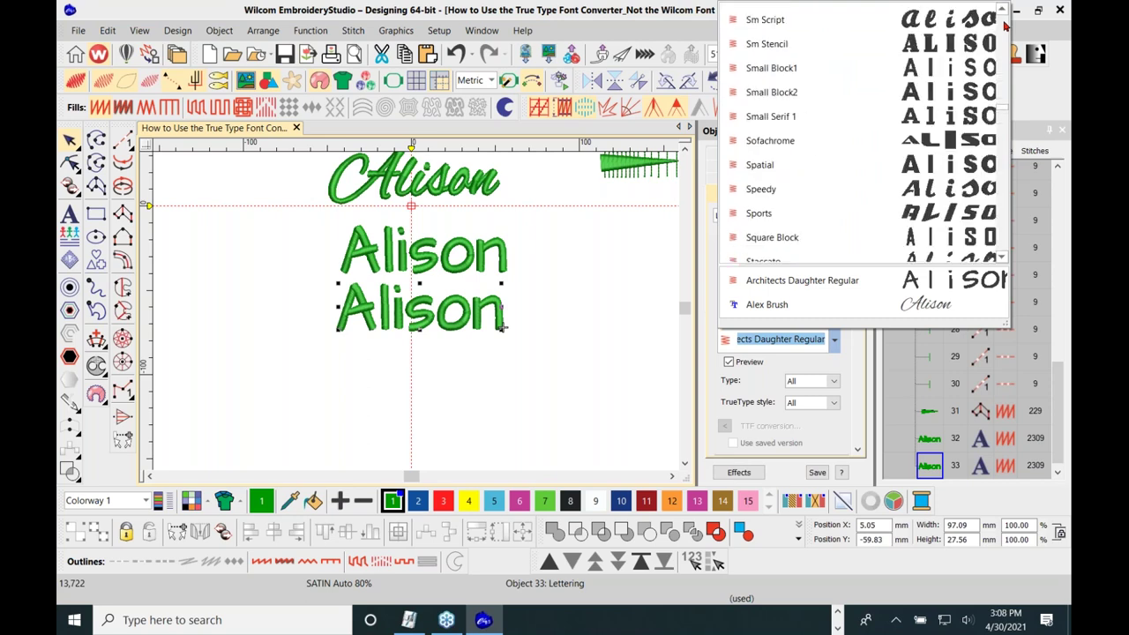
click(949, 50)
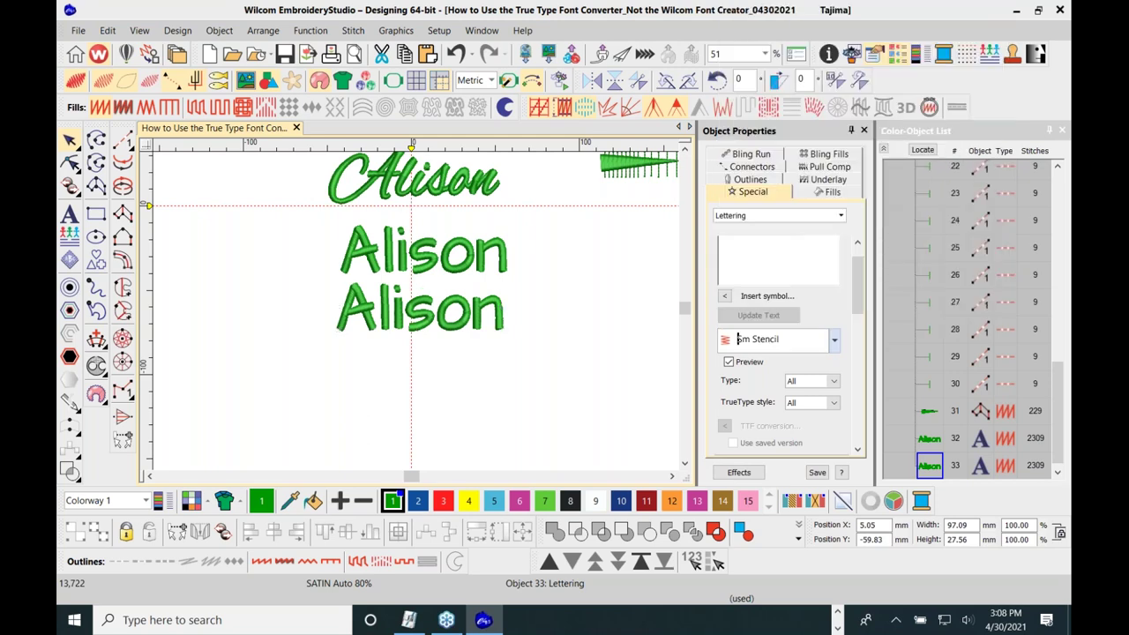
scroll(420, 316, up, 1)
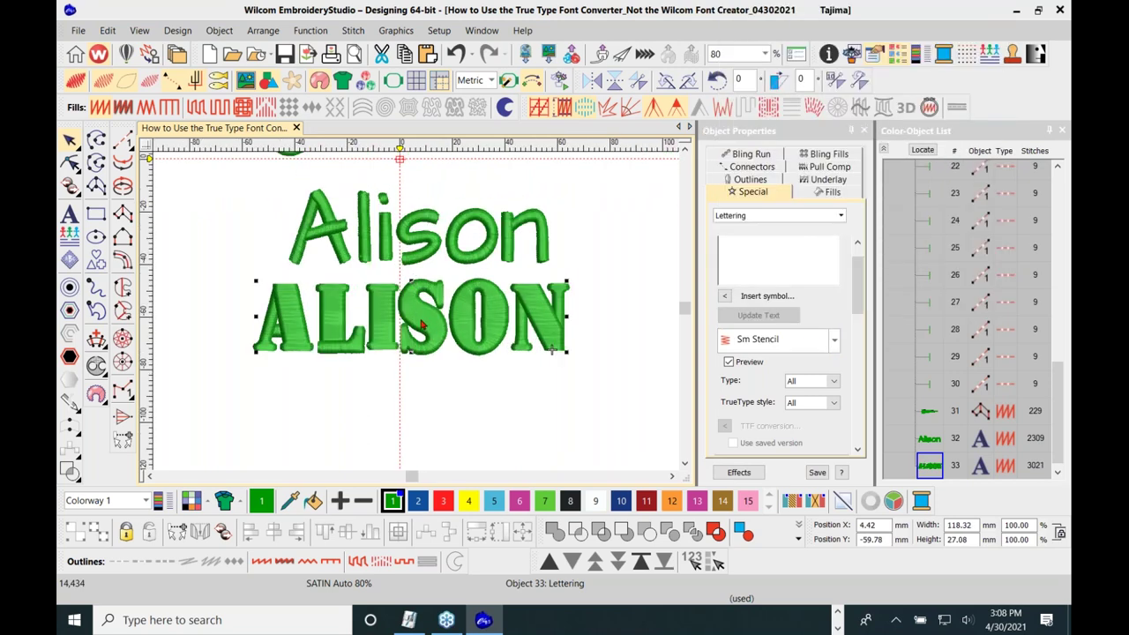
scroll(421, 344, down, 2)
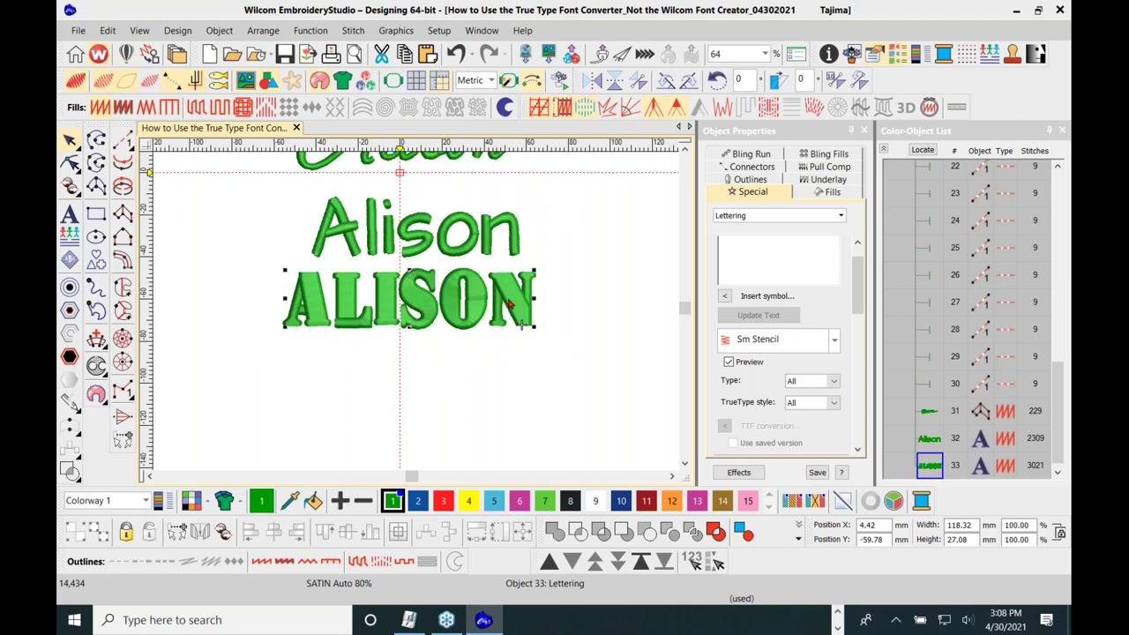
Measure the stem width of the letter I in the Sm Stencil lettering
scroll(410, 317, up, 2)
click(411, 394)
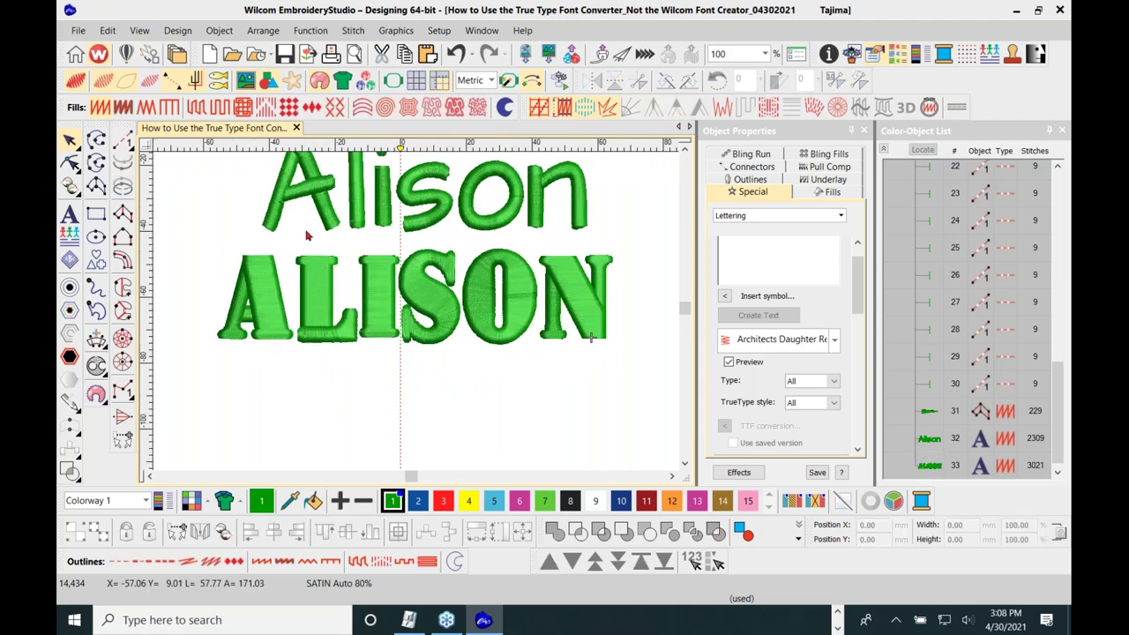
click(137, 32)
click(156, 229)
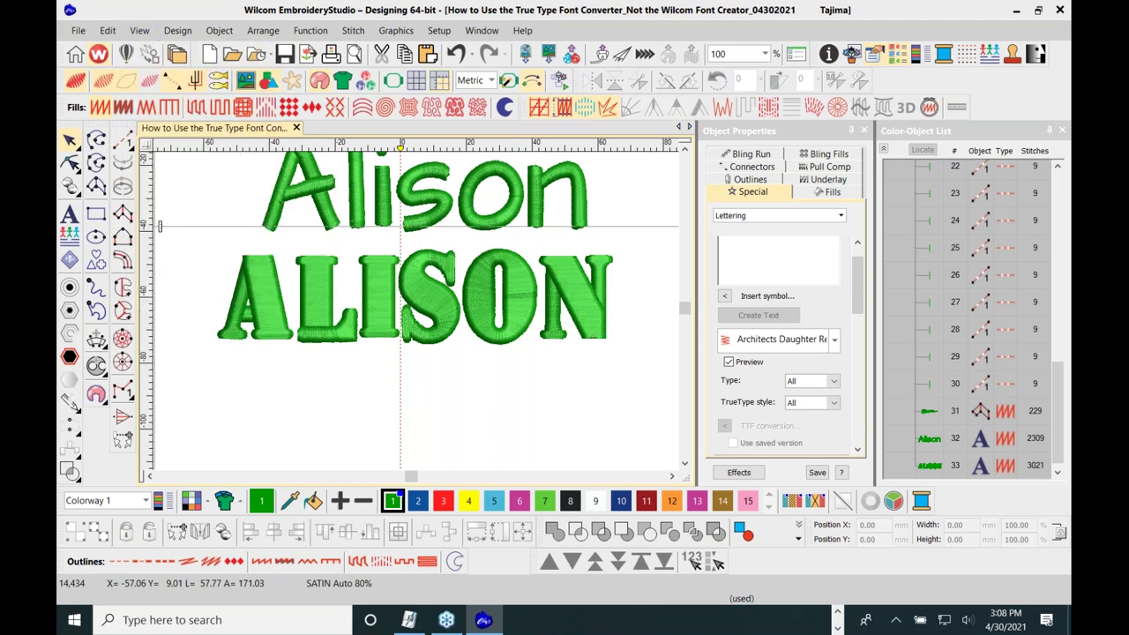
scroll(404, 301, up, 2)
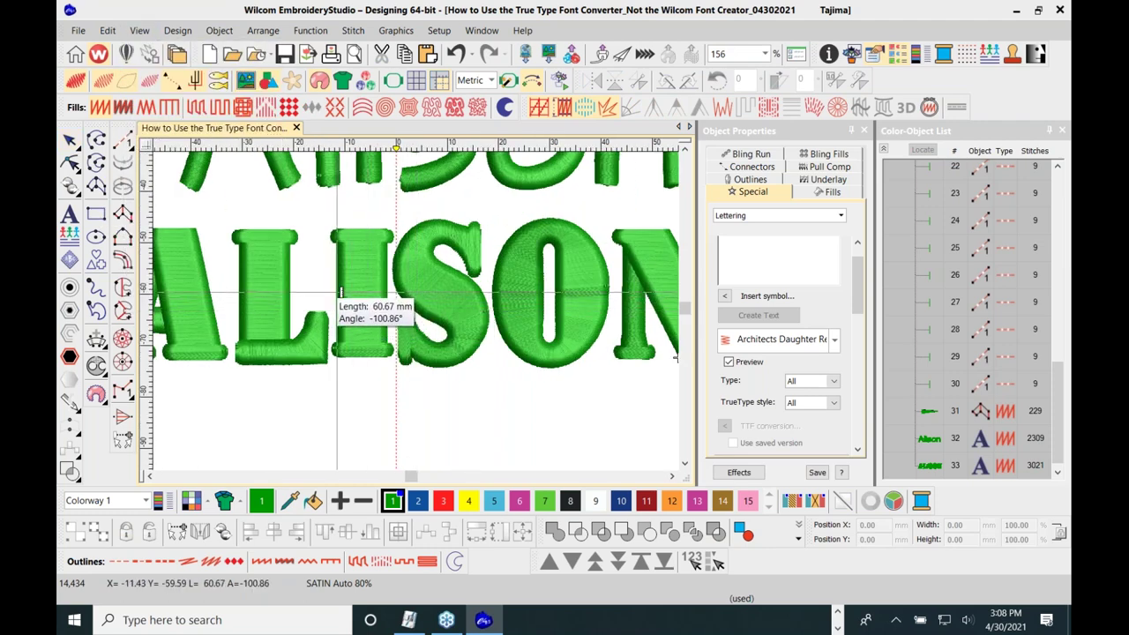
drag(378, 294, 388, 294)
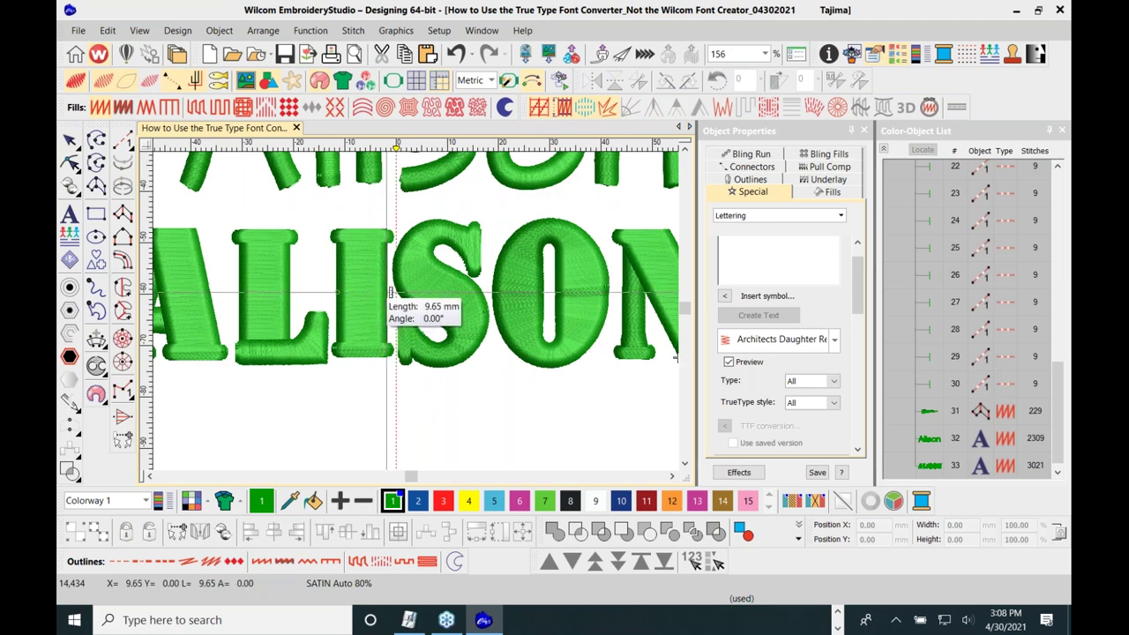
click(391, 293)
drag(391, 292, 381, 614)
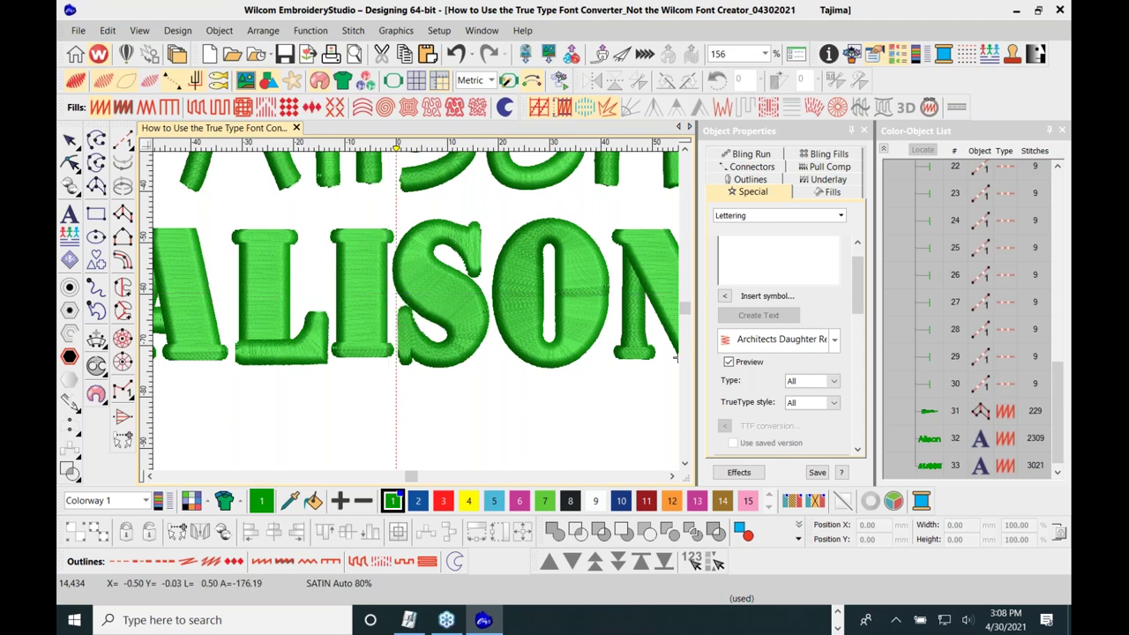
Examine the stitches of the Sm Stencil lettering up close with the realistic thread view off and on
key(1)
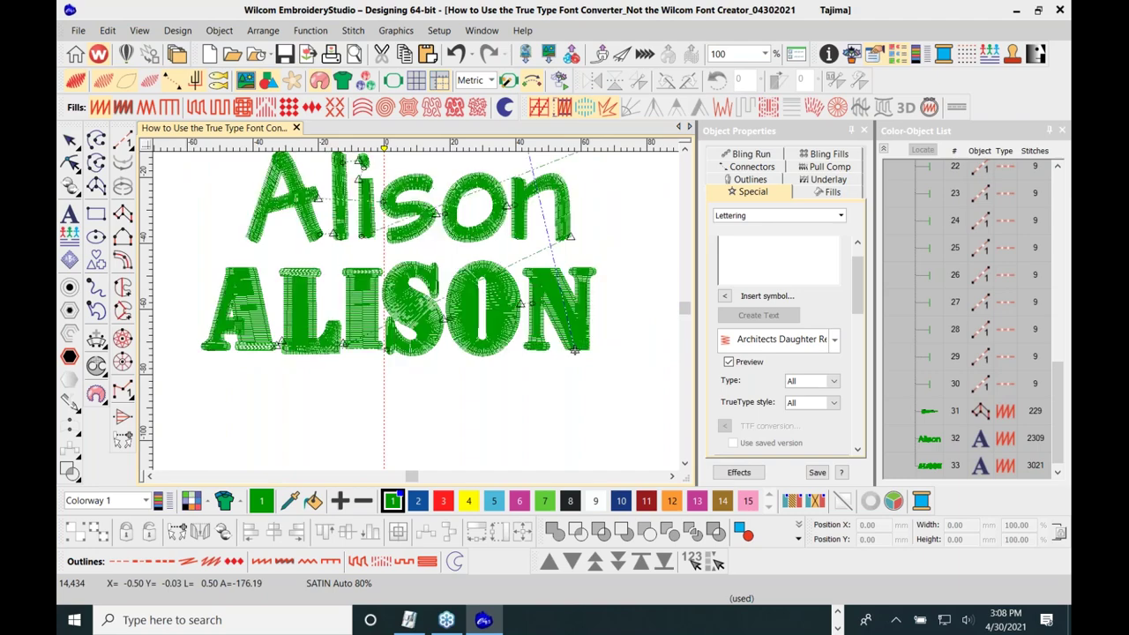
scroll(416, 291, up, 3)
scroll(417, 316, down, 1)
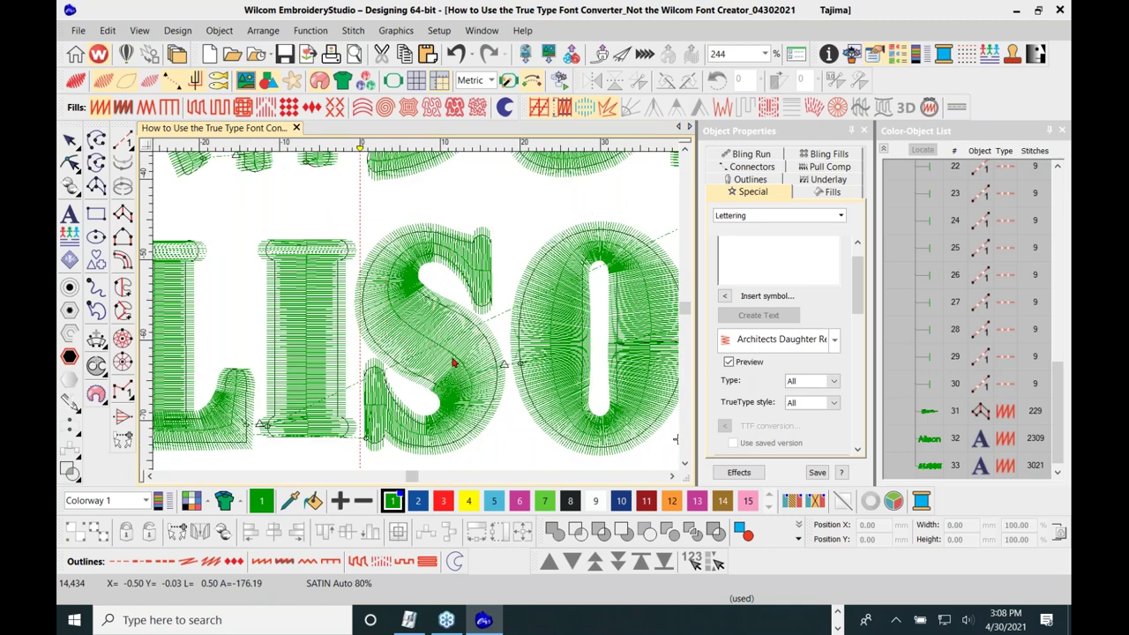
scroll(455, 362, down, 1)
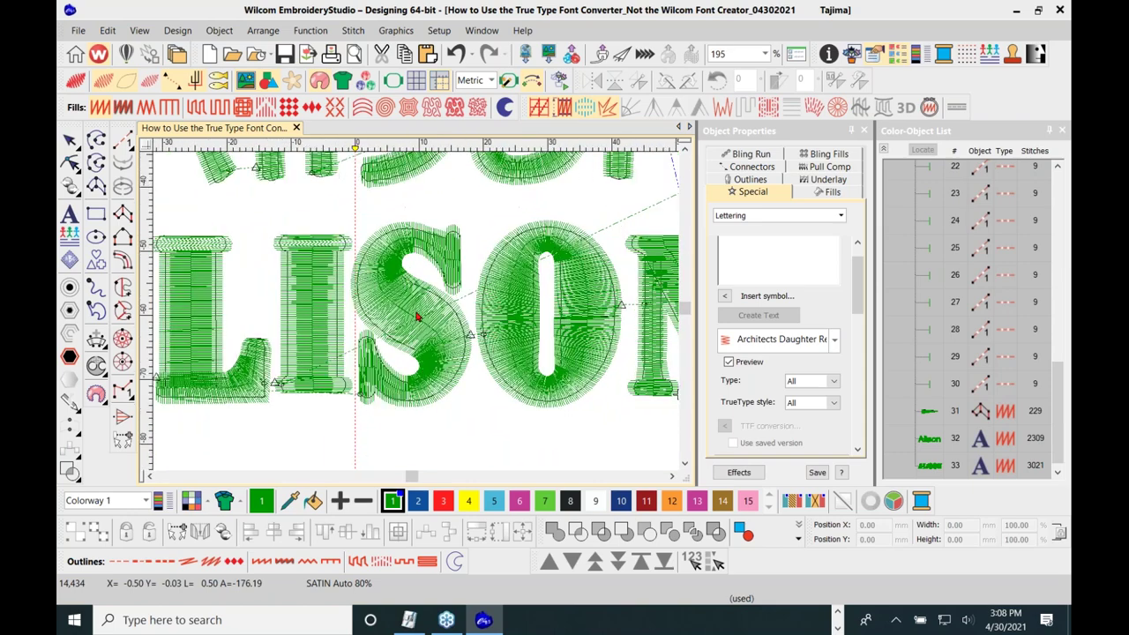
scroll(416, 316, down, 2)
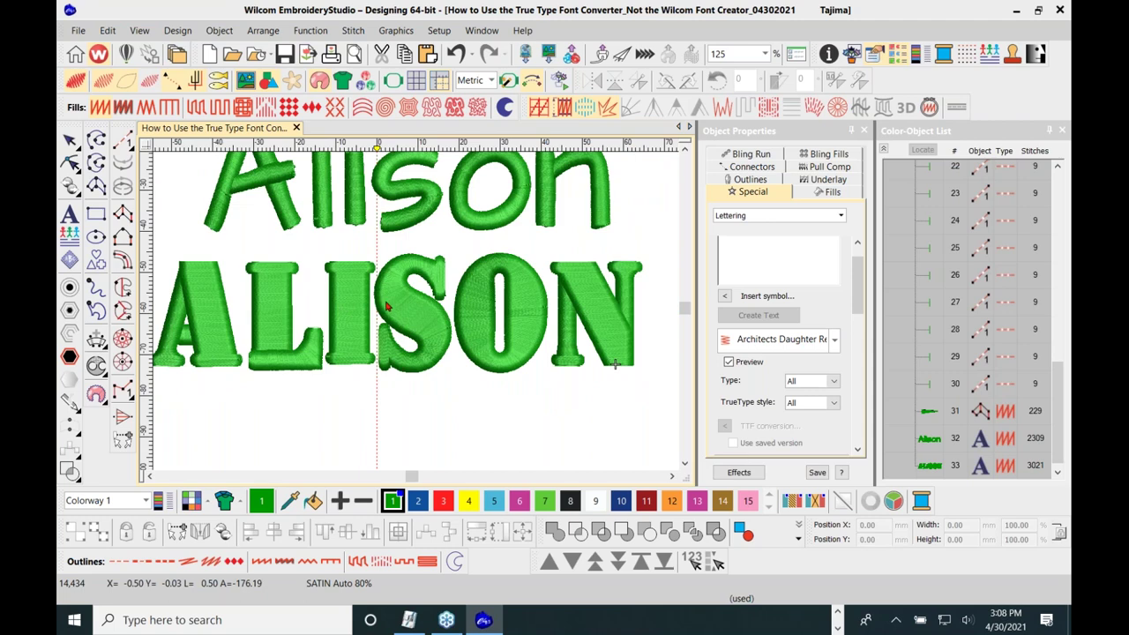
scroll(420, 319, down, 2)
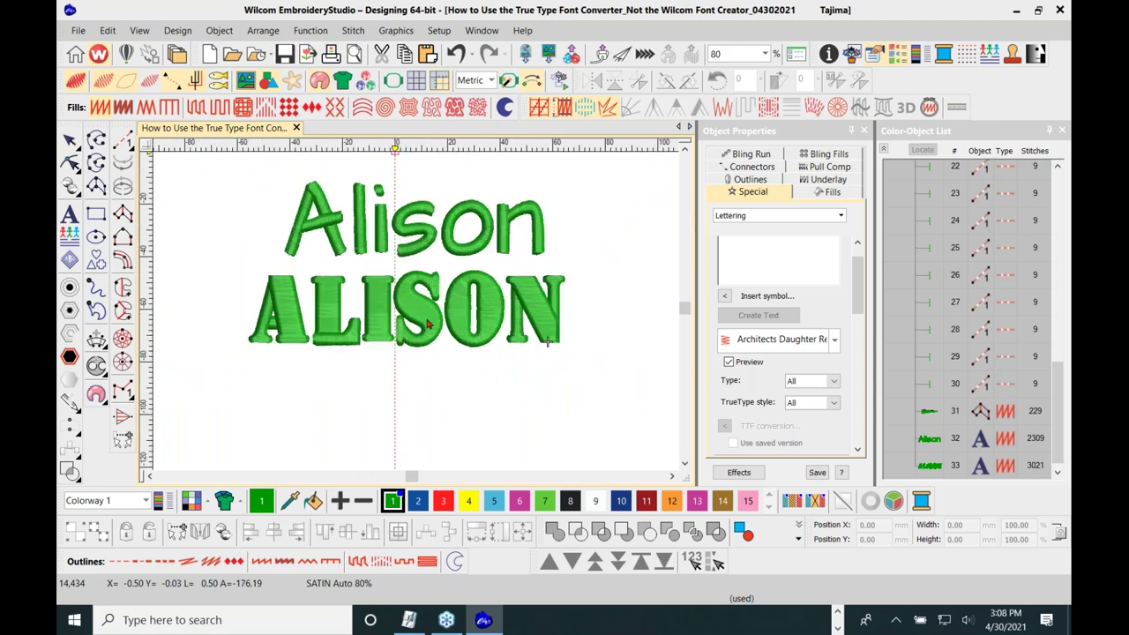
scroll(418, 315, up, 2)
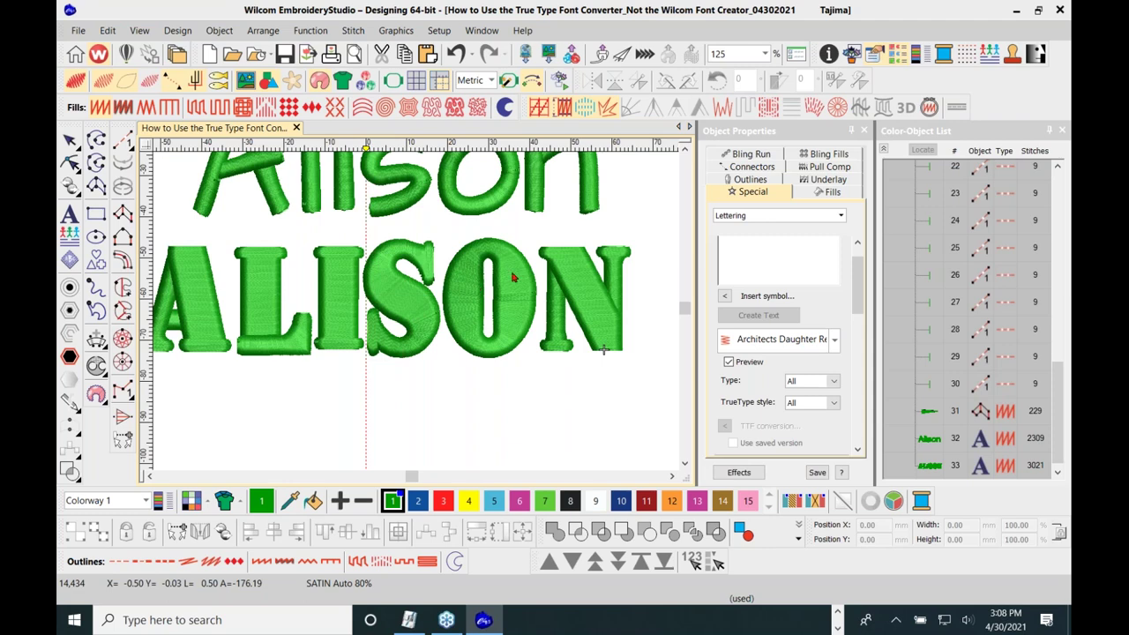
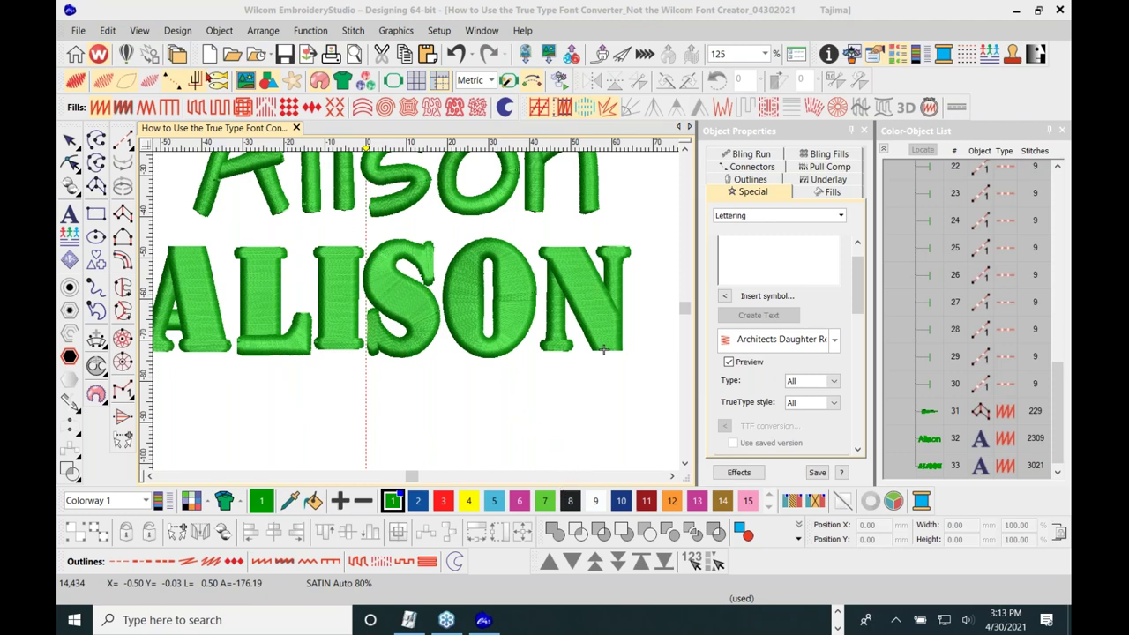
Measure the width of the outer stem of the letter n in the Architects Daughter lettering
click(141, 31)
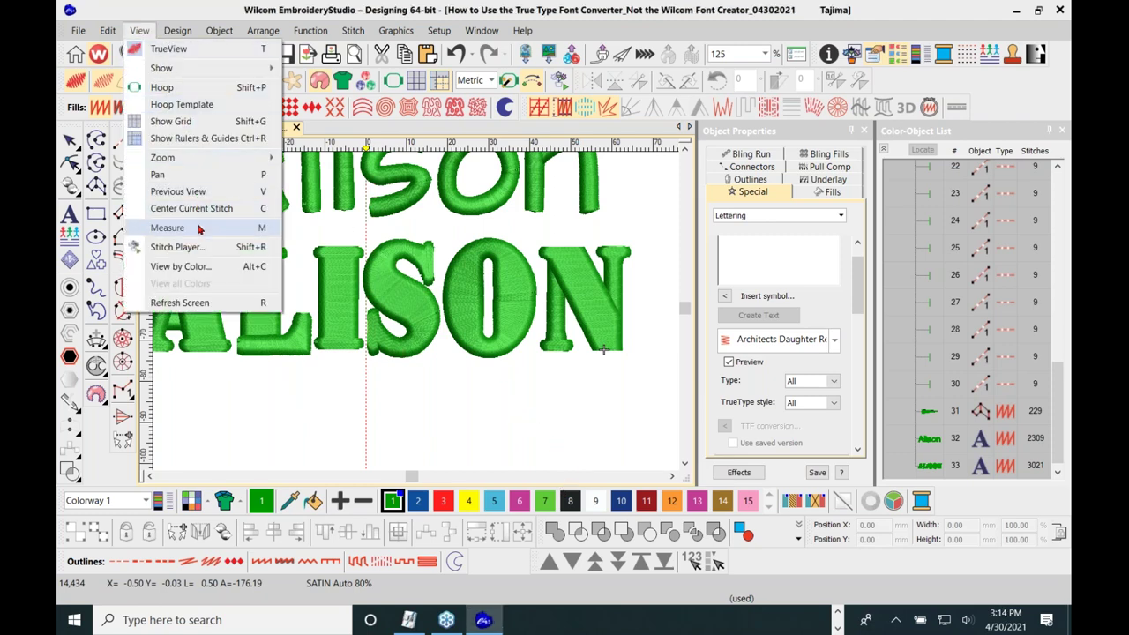
click(167, 227)
click(367, 370)
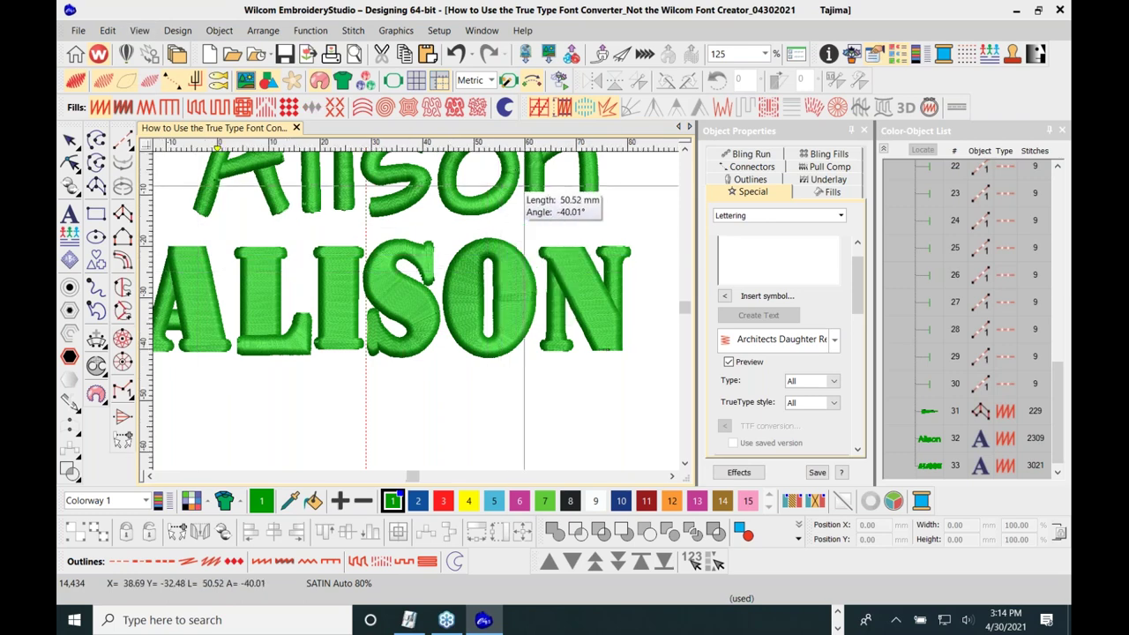
scroll(519, 210, up, 1)
scroll(419, 257, up, 1)
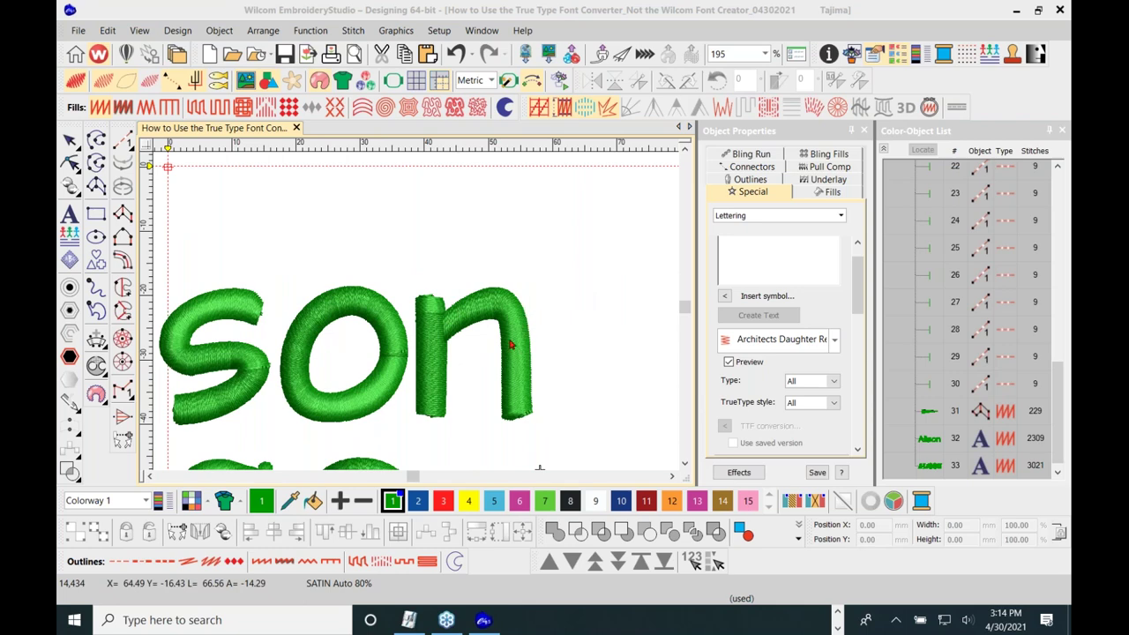
drag(513, 351, 535, 351)
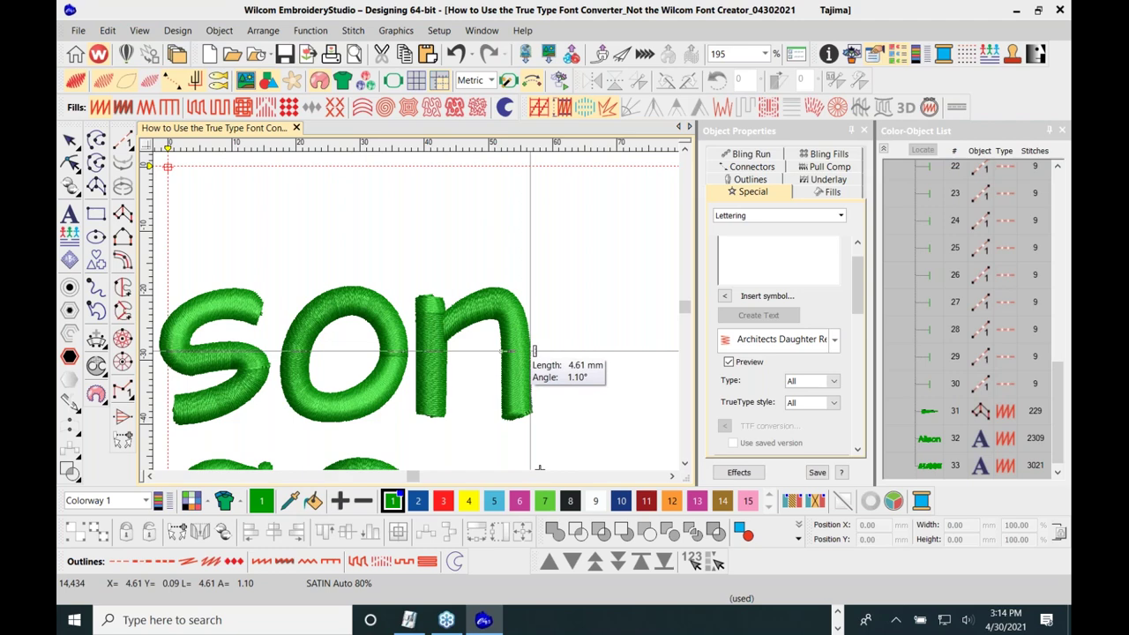
drag(532, 350, 529, 349)
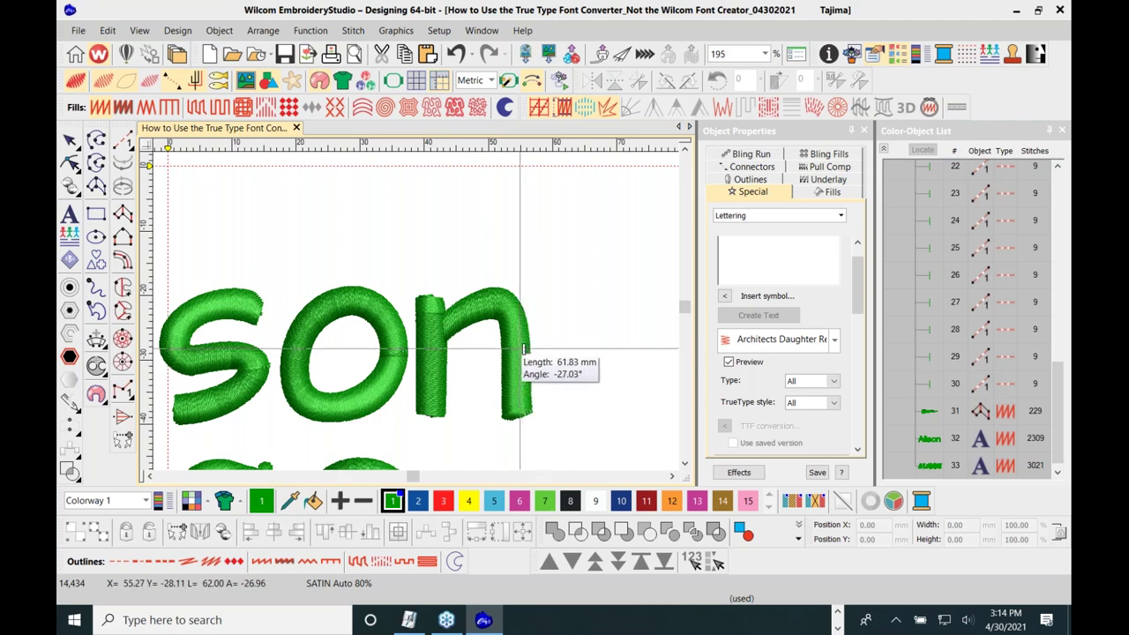
key(1)
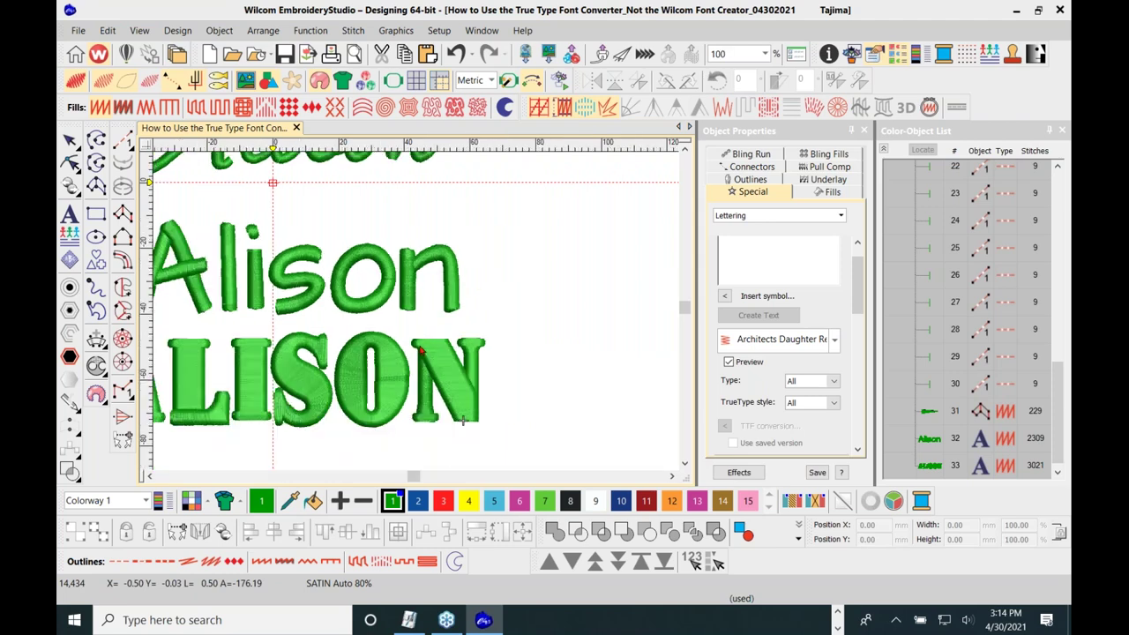
Measure the diagonal stroke of the letter N in the Sm Stencil lettering
scroll(422, 327, down, 1)
click(418, 304)
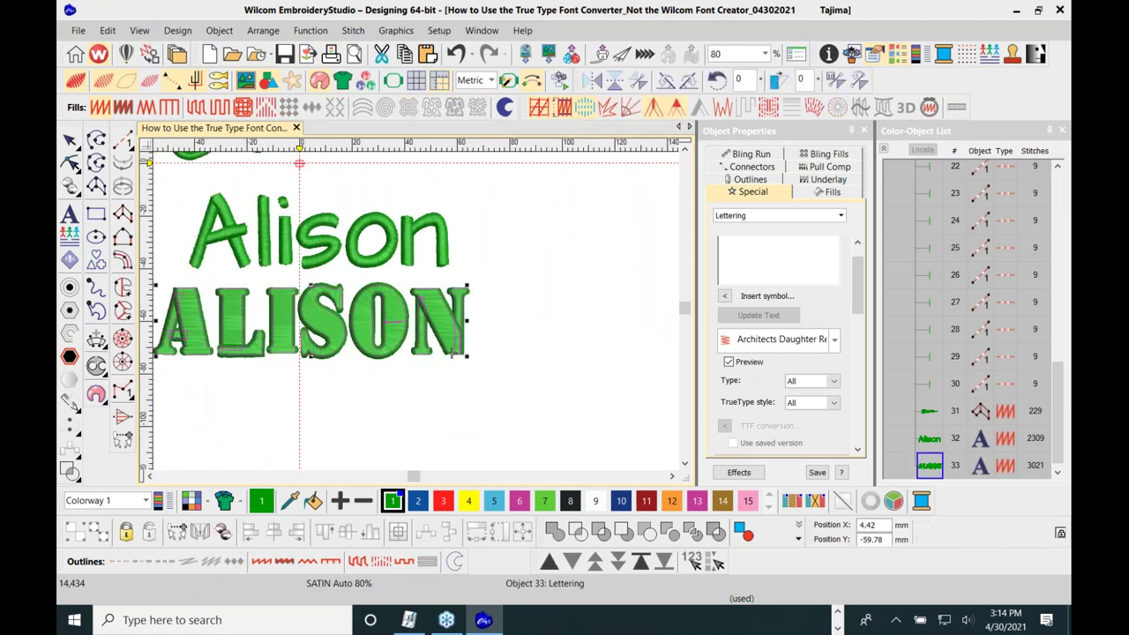
scroll(418, 316, up, 2)
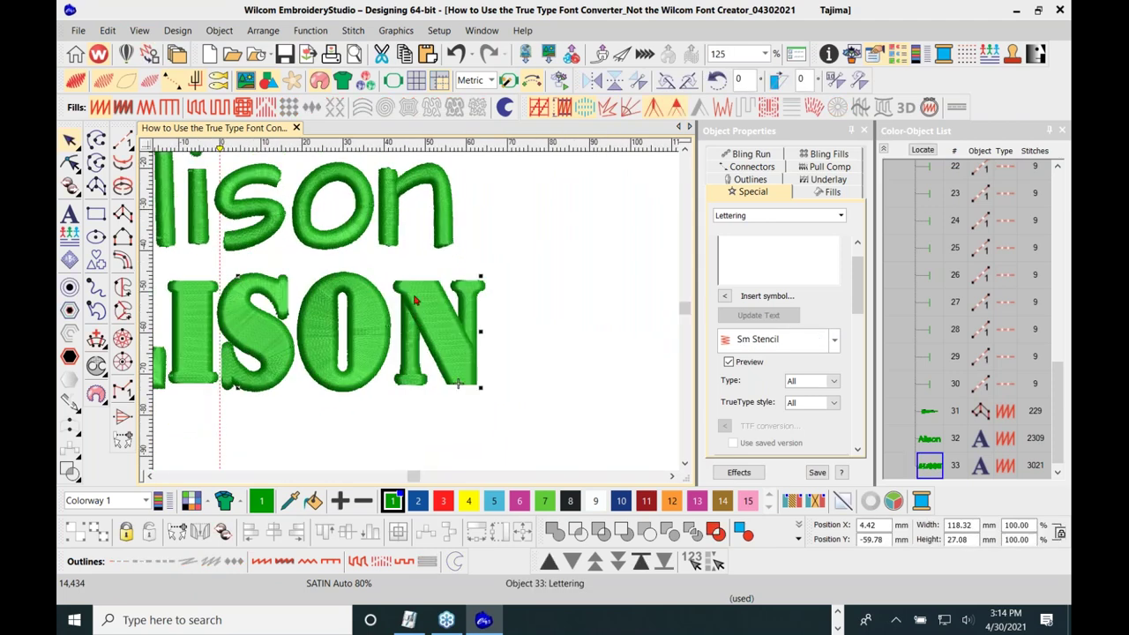
click(141, 33)
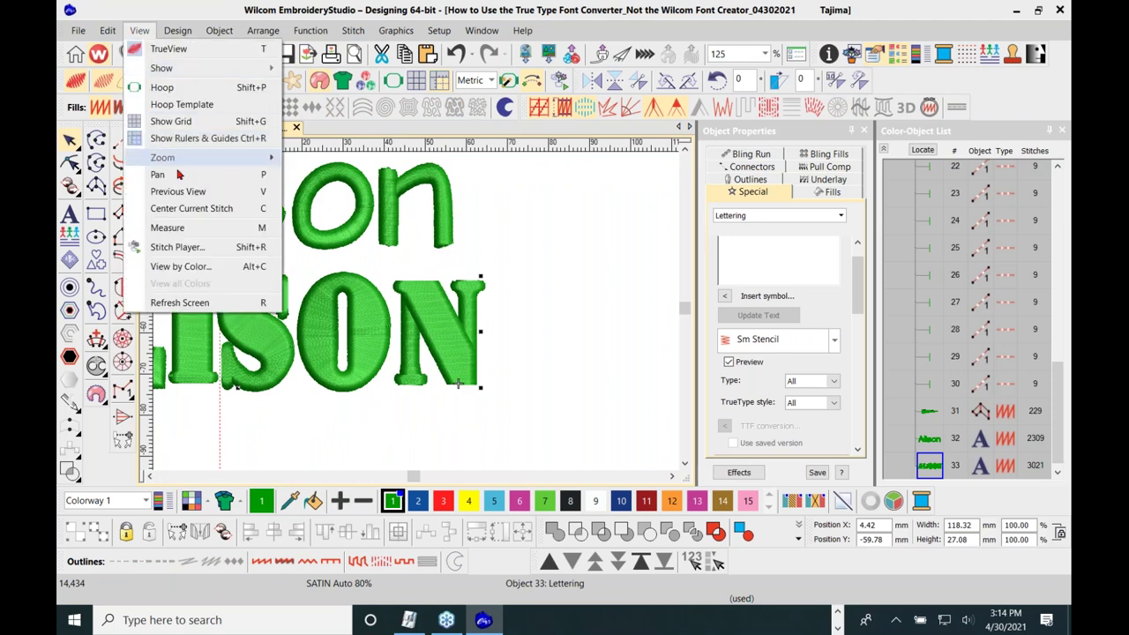
click(168, 227)
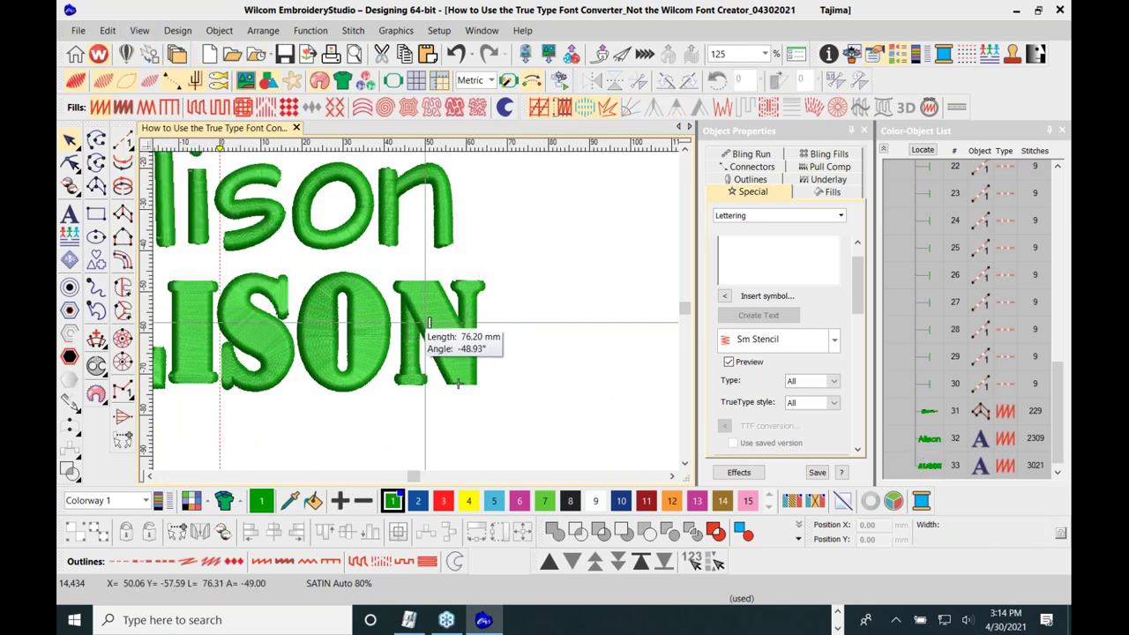
scroll(421, 322, up, 2)
drag(413, 310, 433, 338)
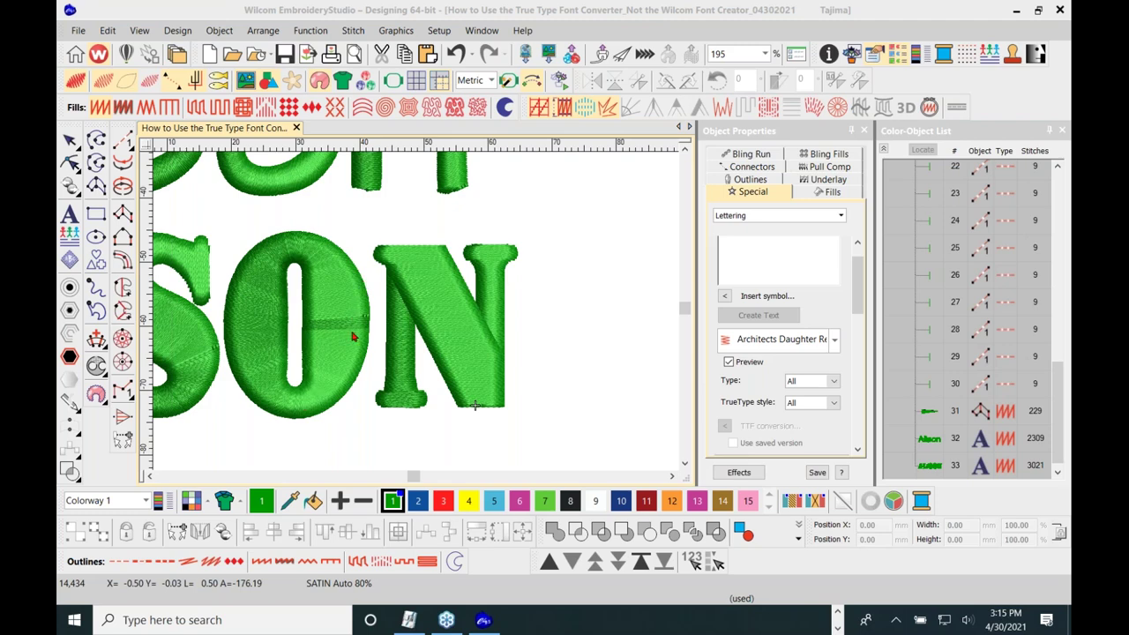
Duplicate the Architects Daughter lettering and place the copy about 140 mm to its right and 11 mm lower
scroll(417, 316, down, 1)
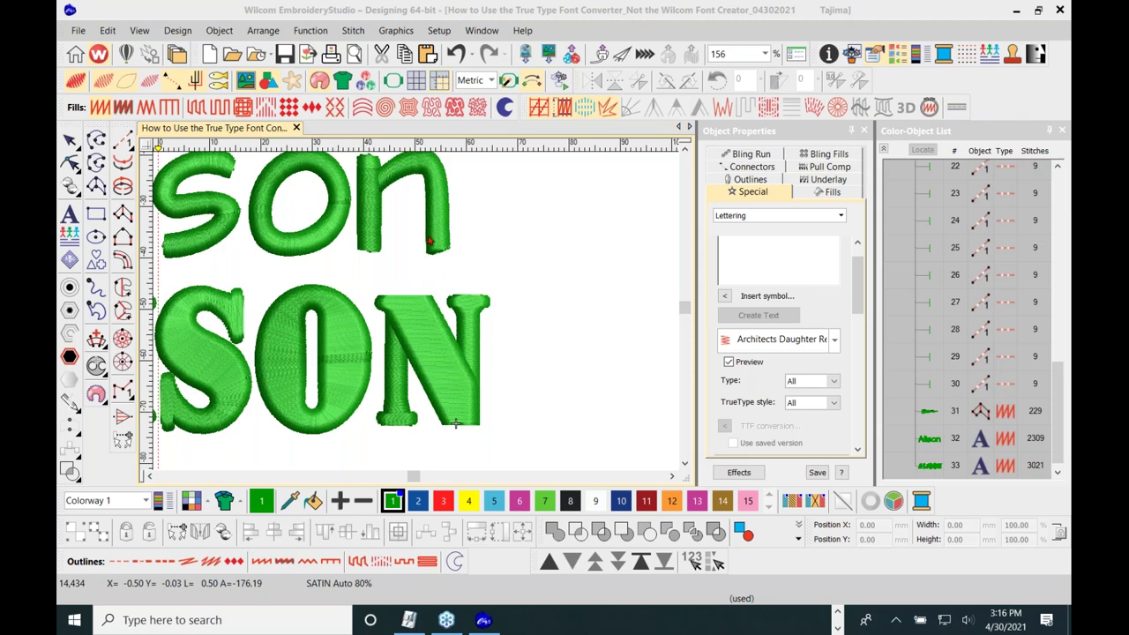
scroll(313, 264, down, 1)
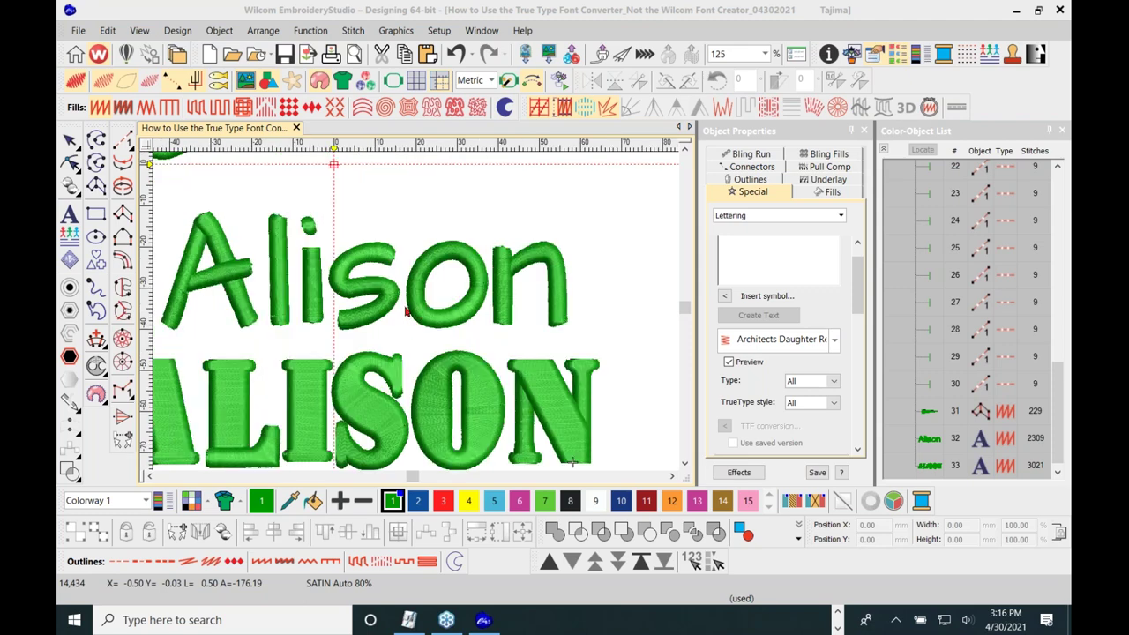
click(357, 293)
scroll(362, 297, down, 2)
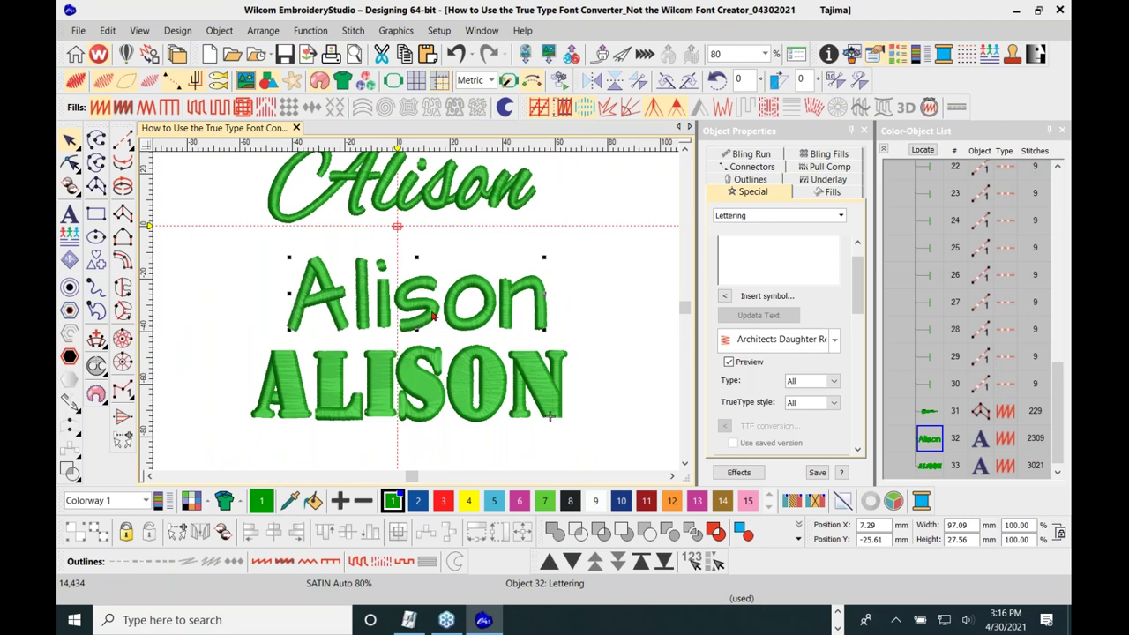
scroll(418, 316, down, 1)
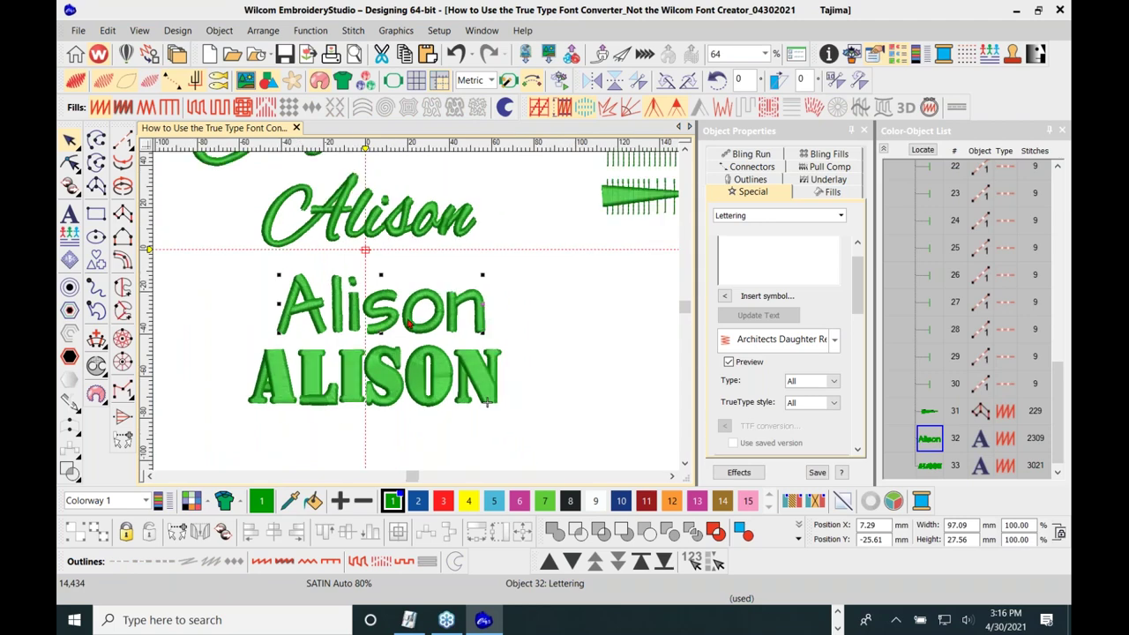
scroll(411, 324, down, 1)
drag(411, 324, 654, 335)
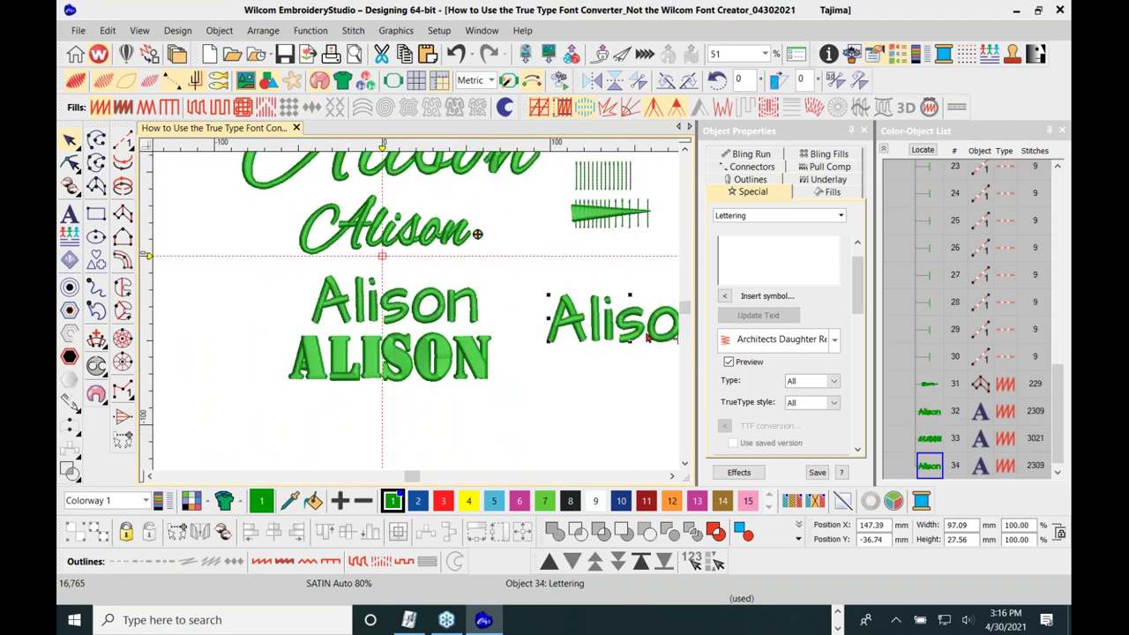
scroll(416, 316, down, 2)
drag(418, 319, 454, 325)
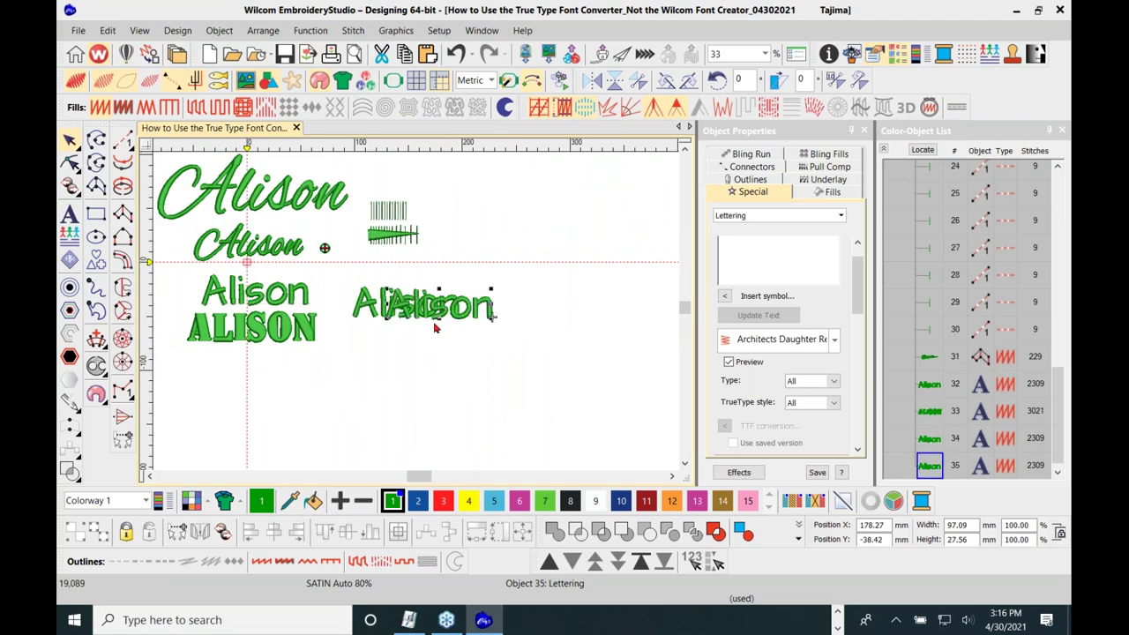
key(Delete)
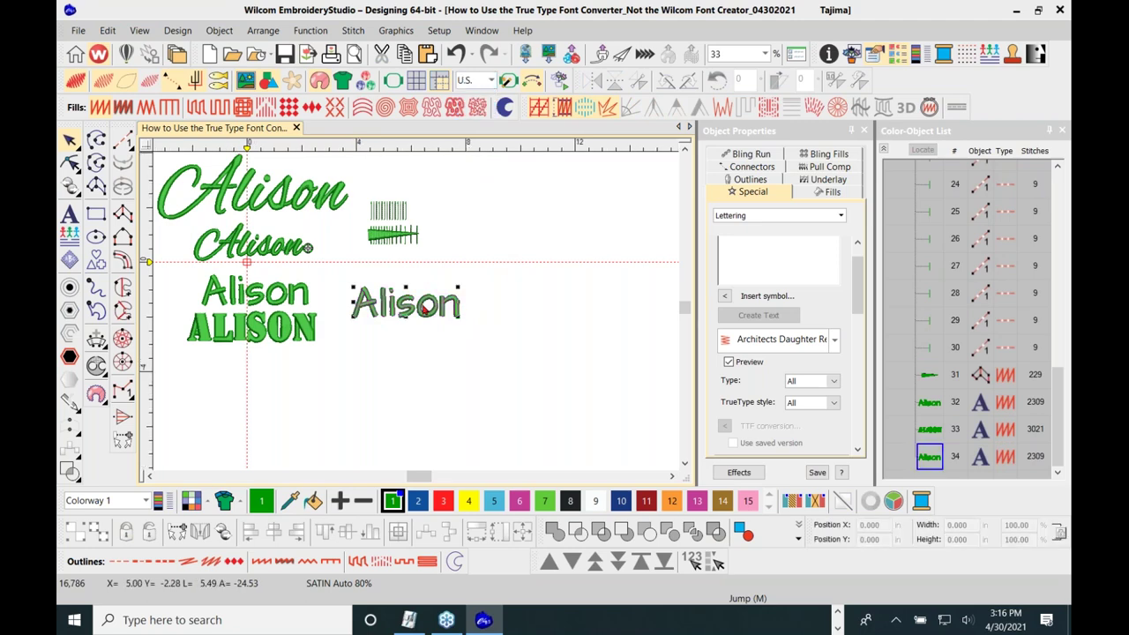
Scale the new Architects Daughter copy proportionally to a width of 10 in
click(431, 300)
double_click(964, 523)
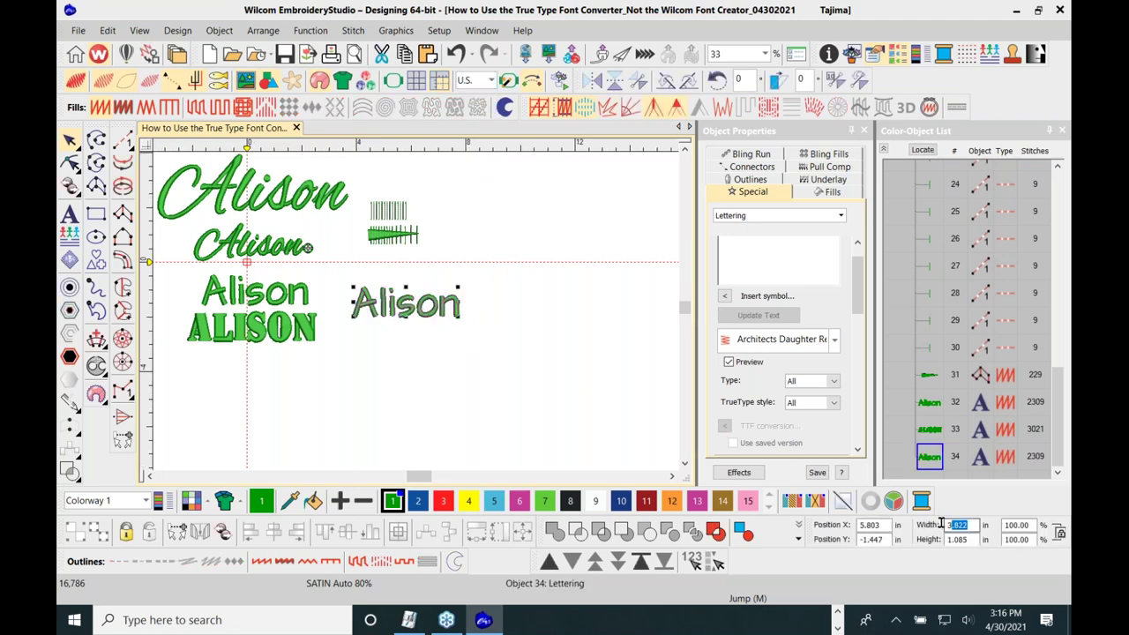
text(10)
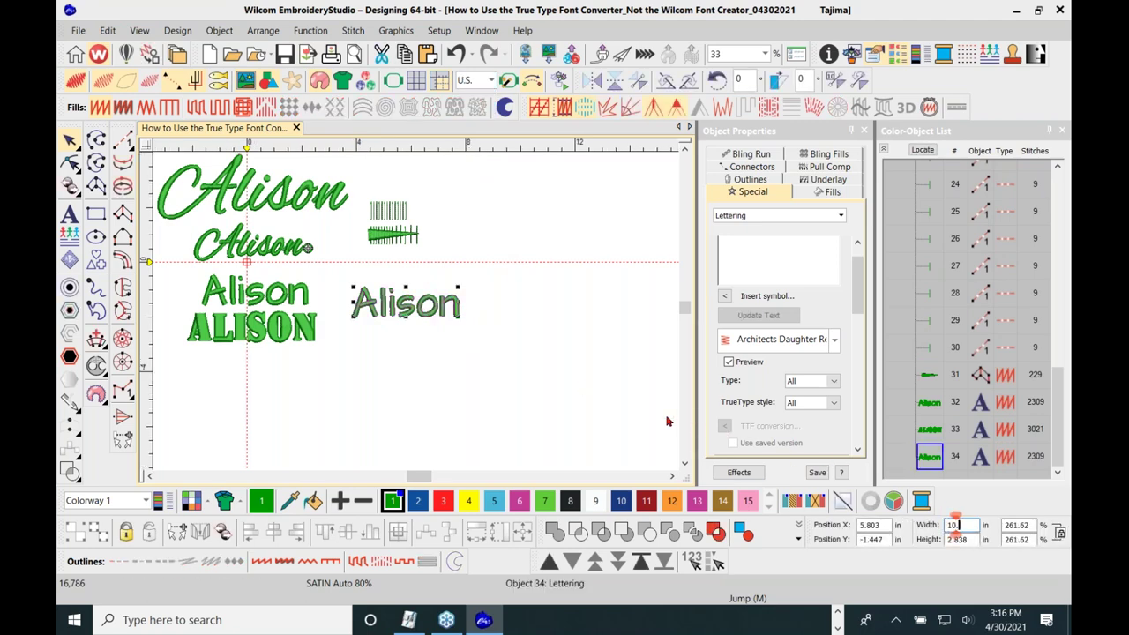
key(Return)
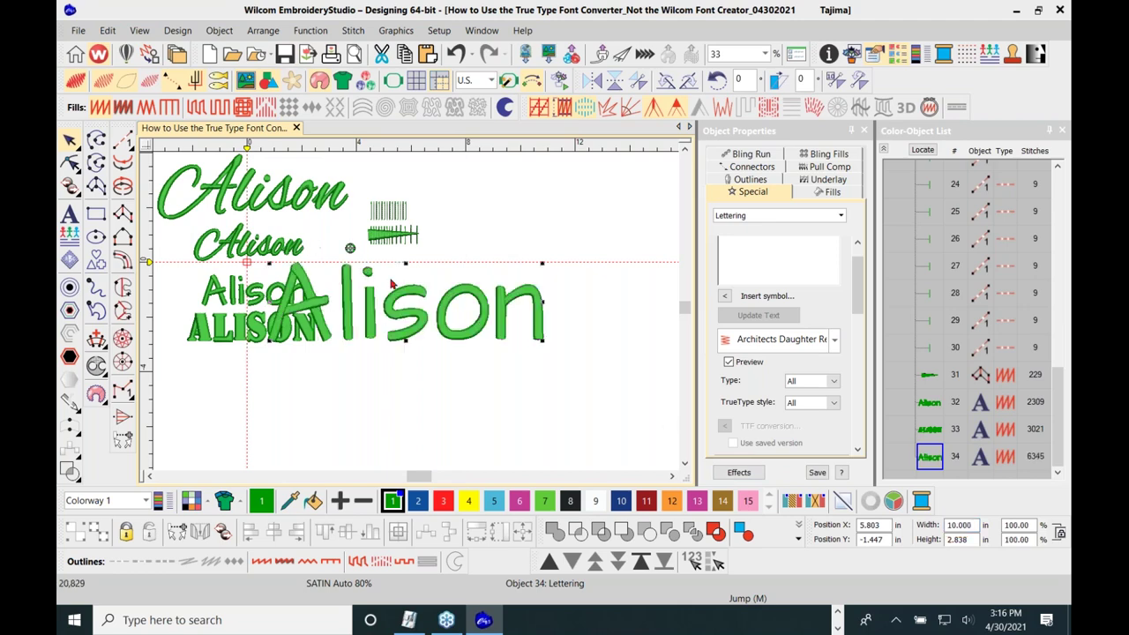
Move the enlarged copy about 3.3 in right and 0.4 in down, and set its width to 12 in
drag(431, 325, 524, 323)
double_click(959, 525)
text(12)
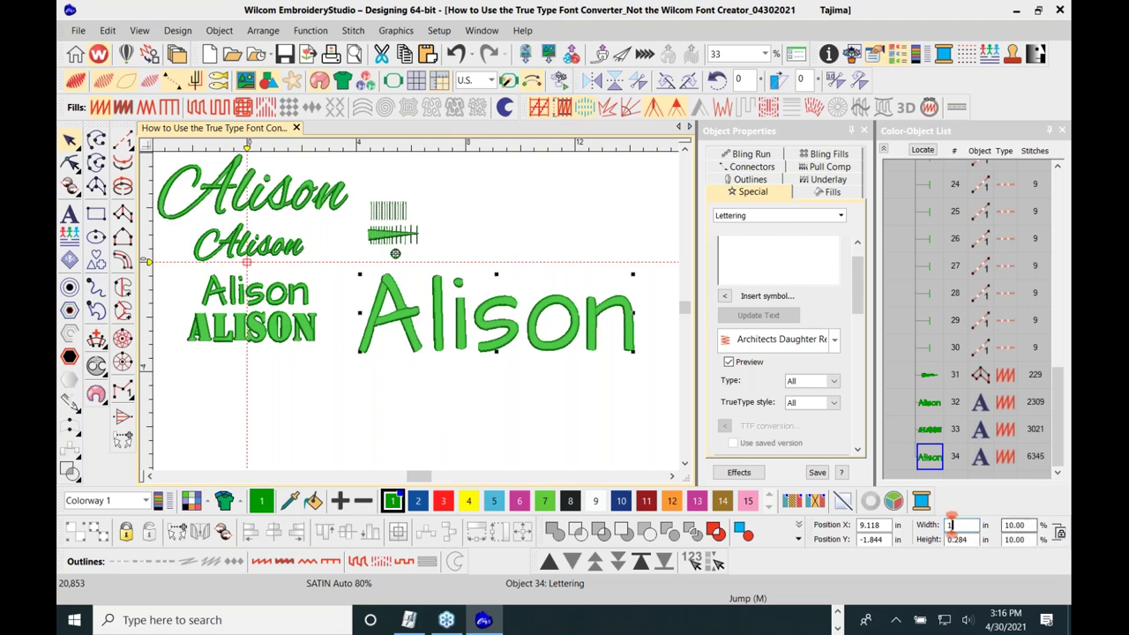
key(Return)
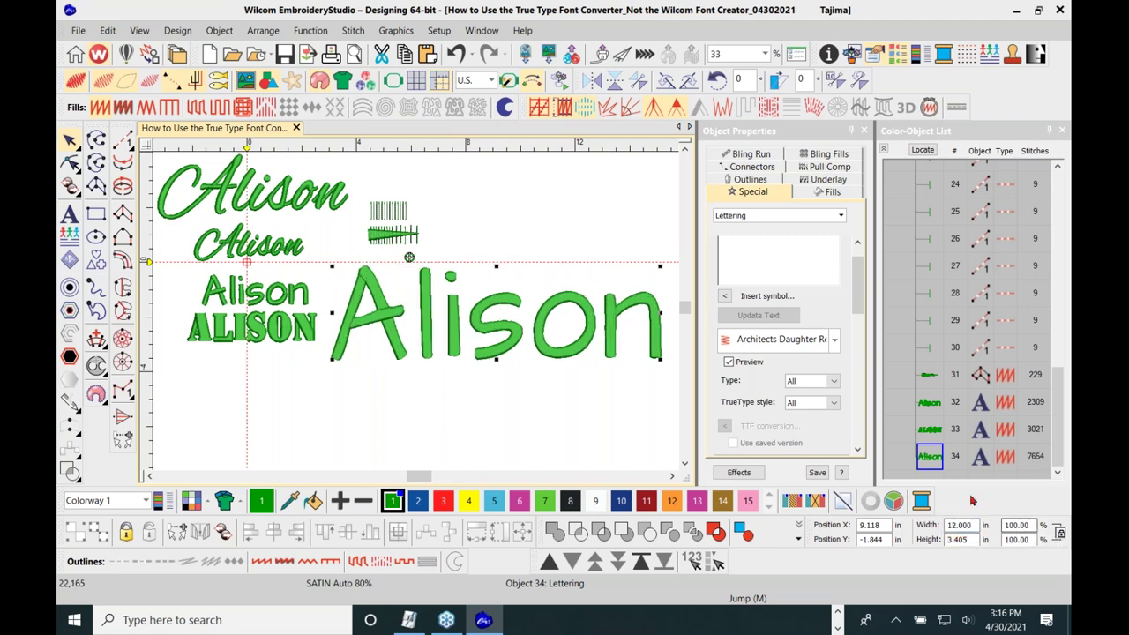
Measure the stem width of the letter i in the enlarged Architects Daughter lettering
click(508, 221)
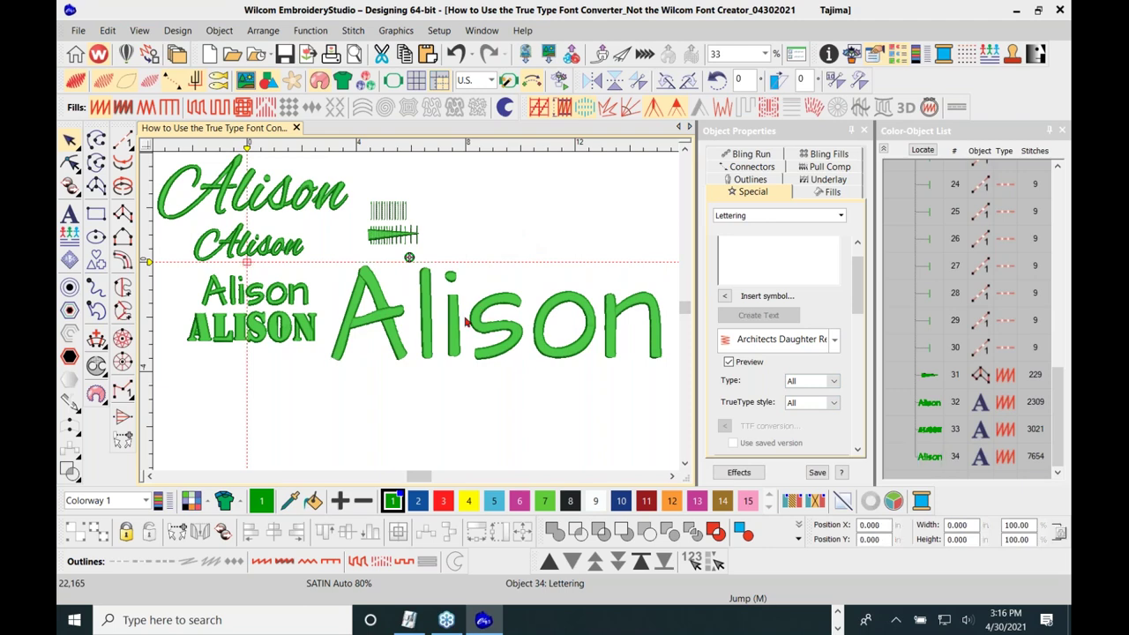
scroll(417, 316, up, 2)
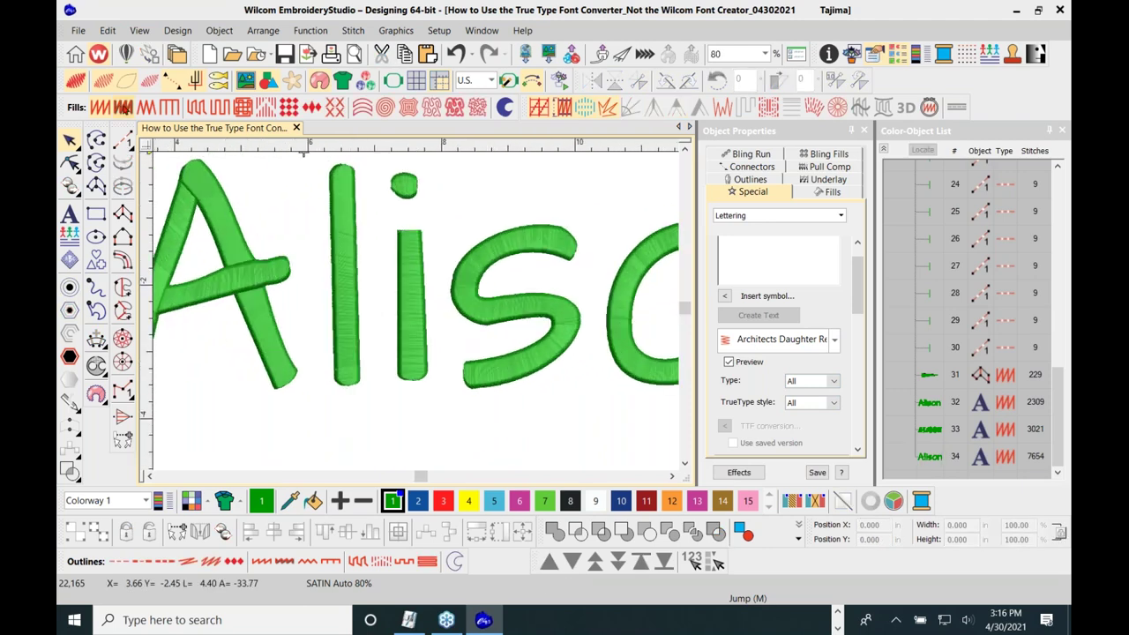
click(139, 31)
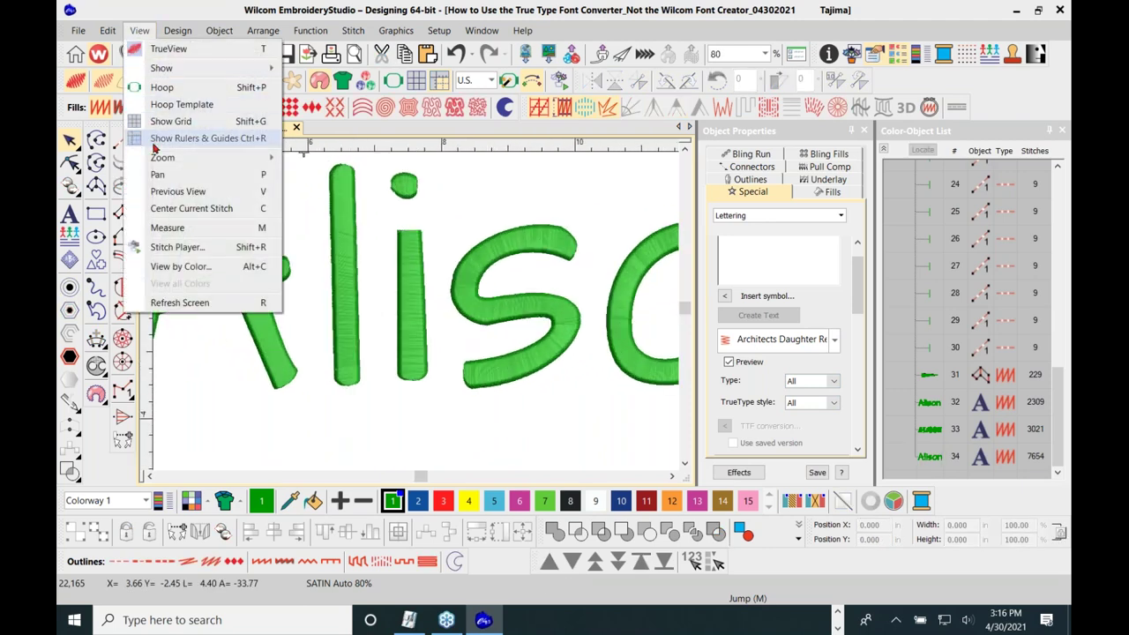
click(235, 226)
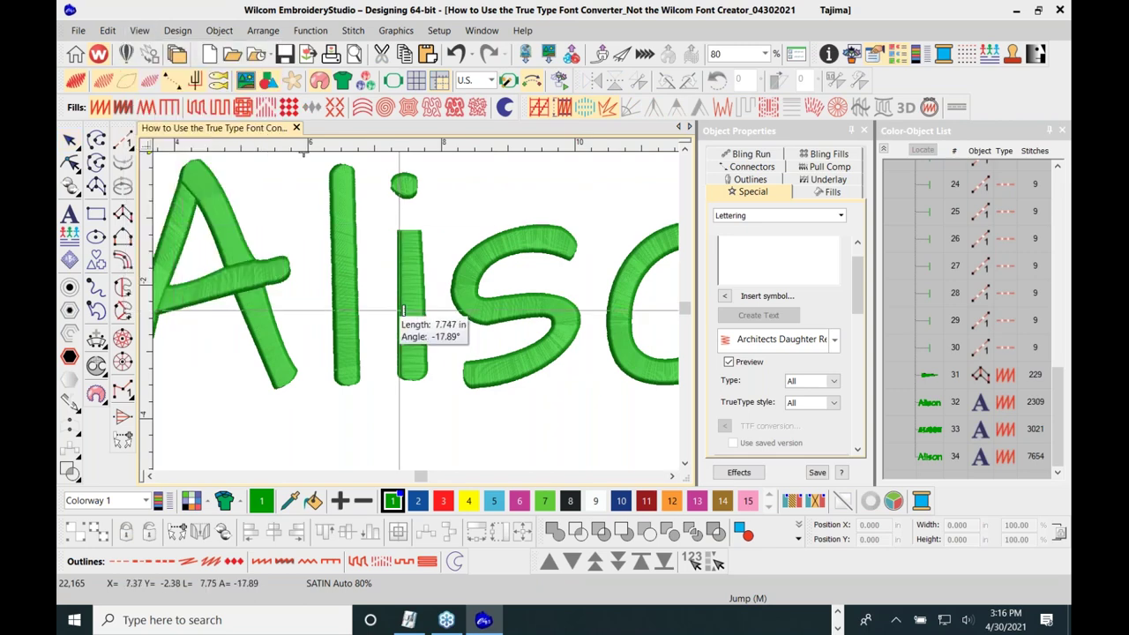
drag(401, 311, 426, 313)
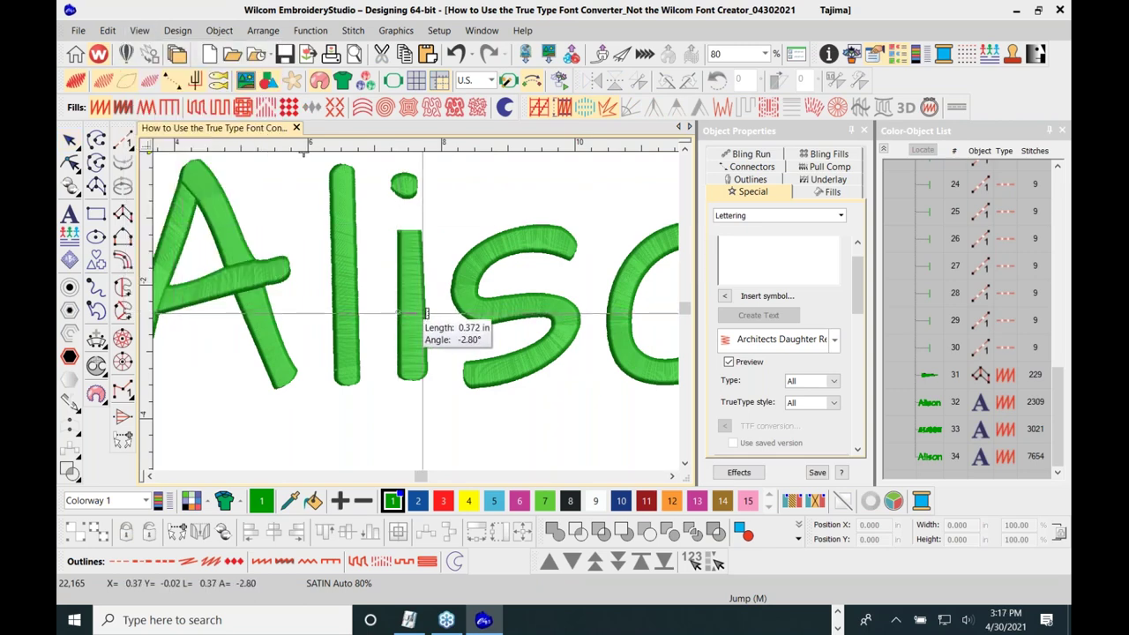
click(426, 313)
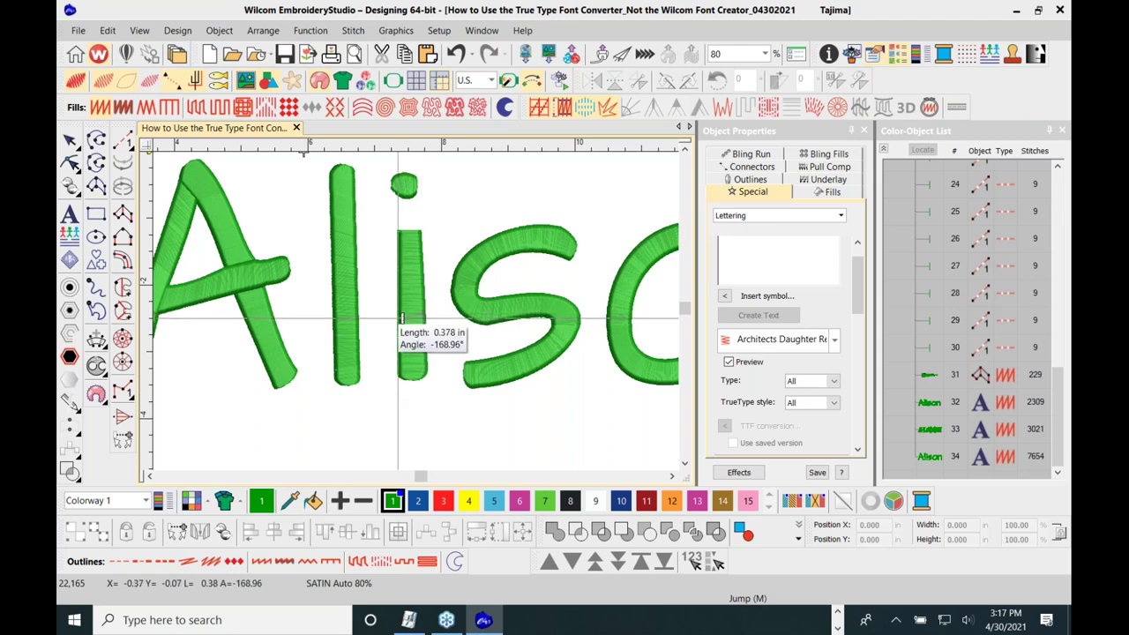
key(Escape)
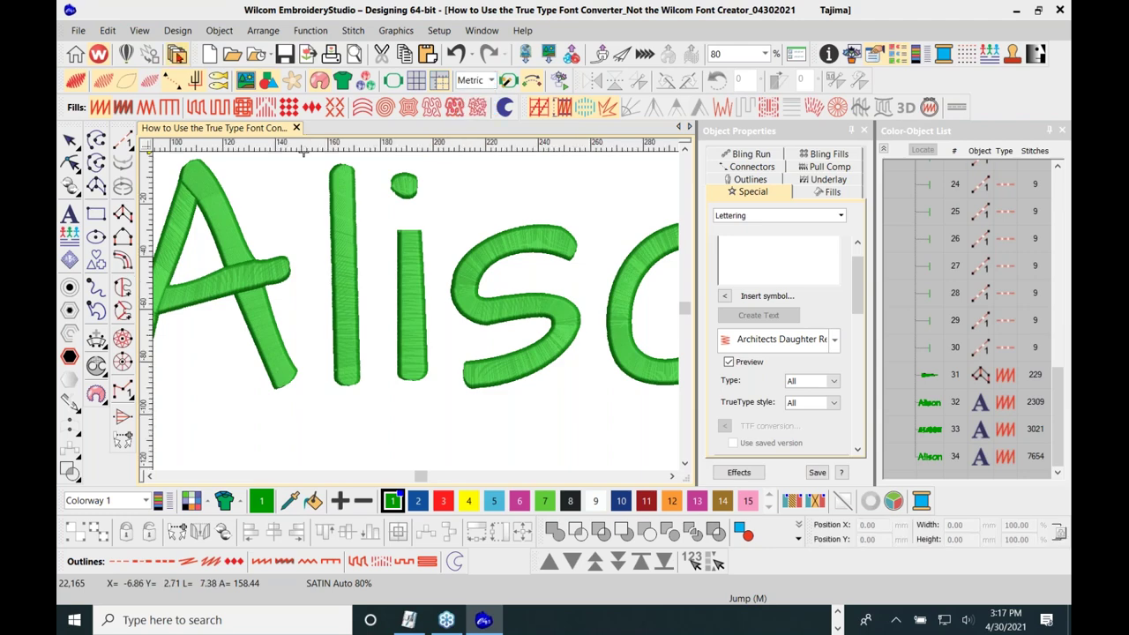
Remeasure the stem width of the enlarged letter i in metric units
click(139, 30)
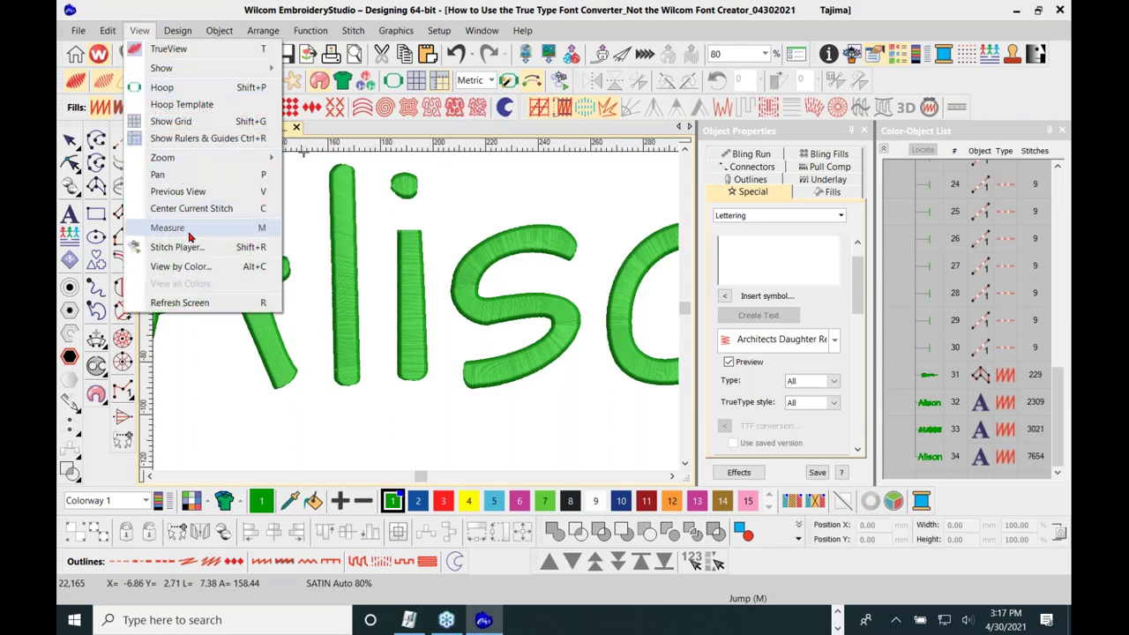
click(168, 228)
click(399, 313)
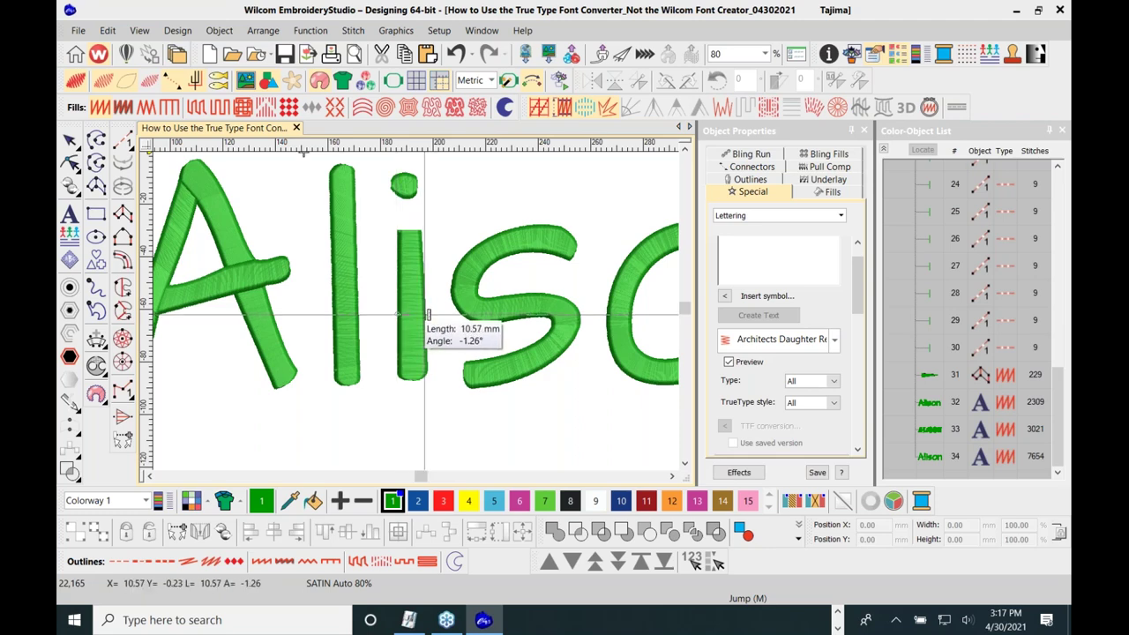
key(Escape)
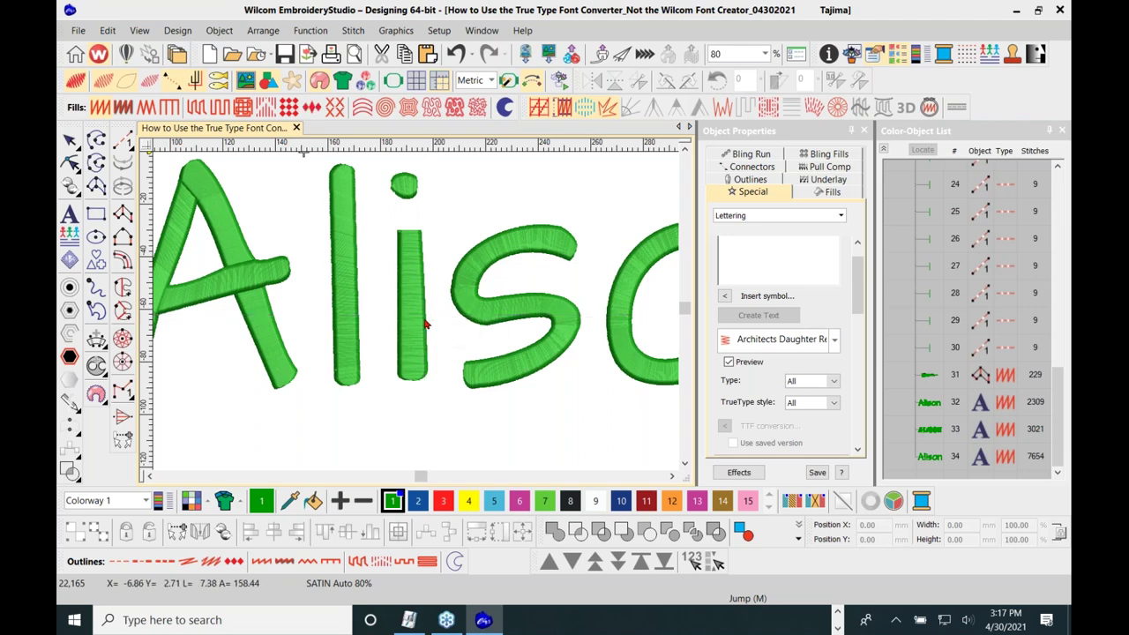
Change the enlarged Architects Daughter lettering's stitch type to Tatami
scroll(427, 325, down, 2)
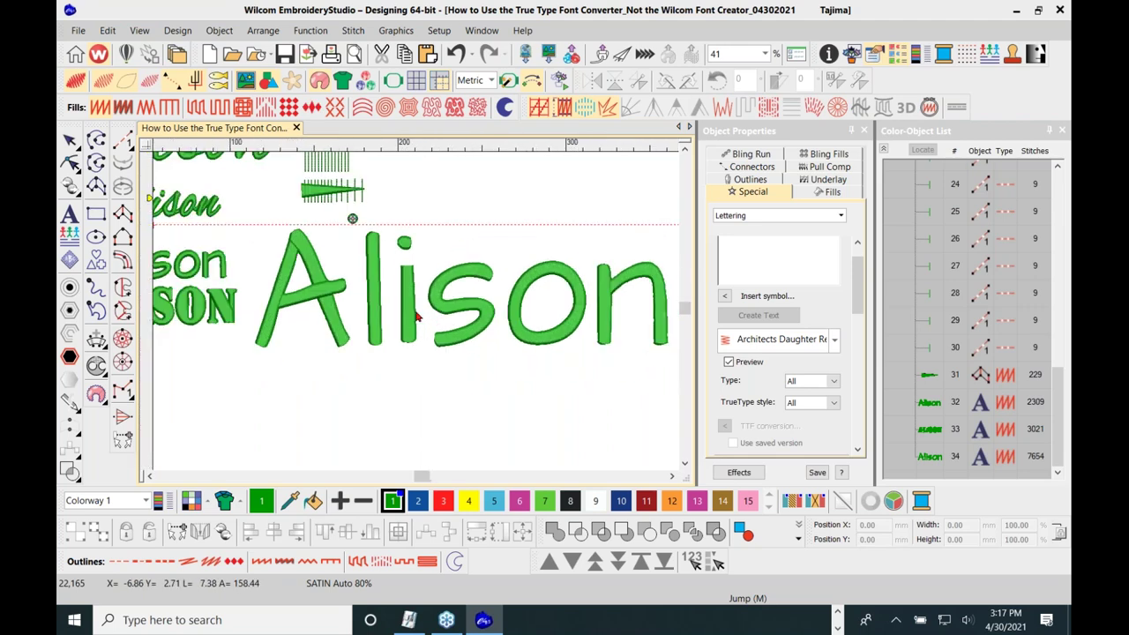
scroll(418, 326, up, 1)
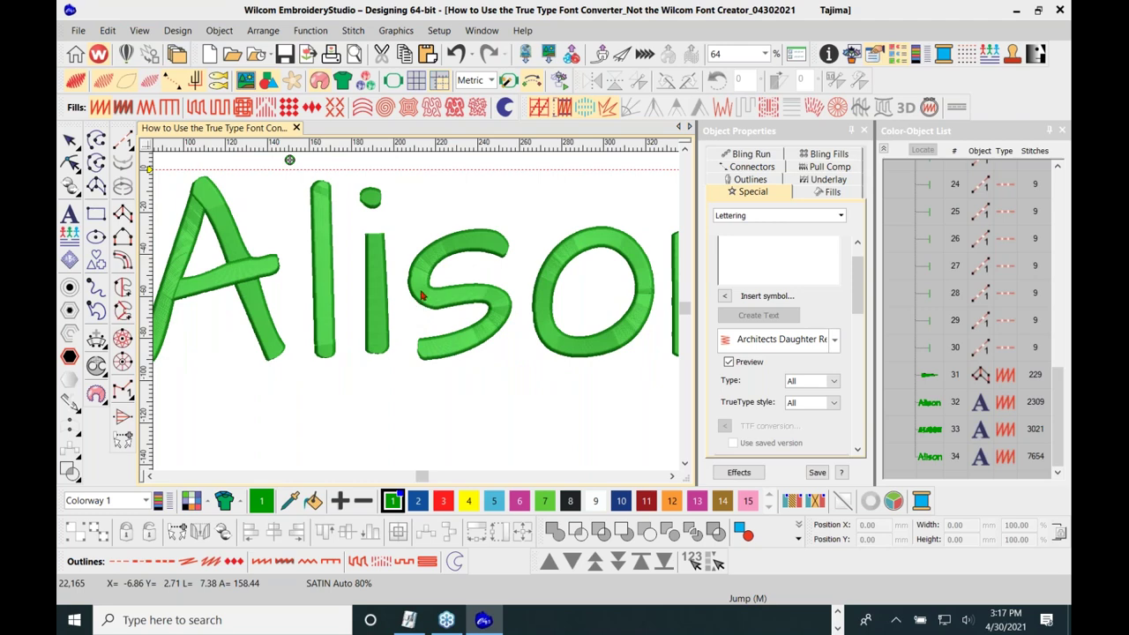
click(421, 298)
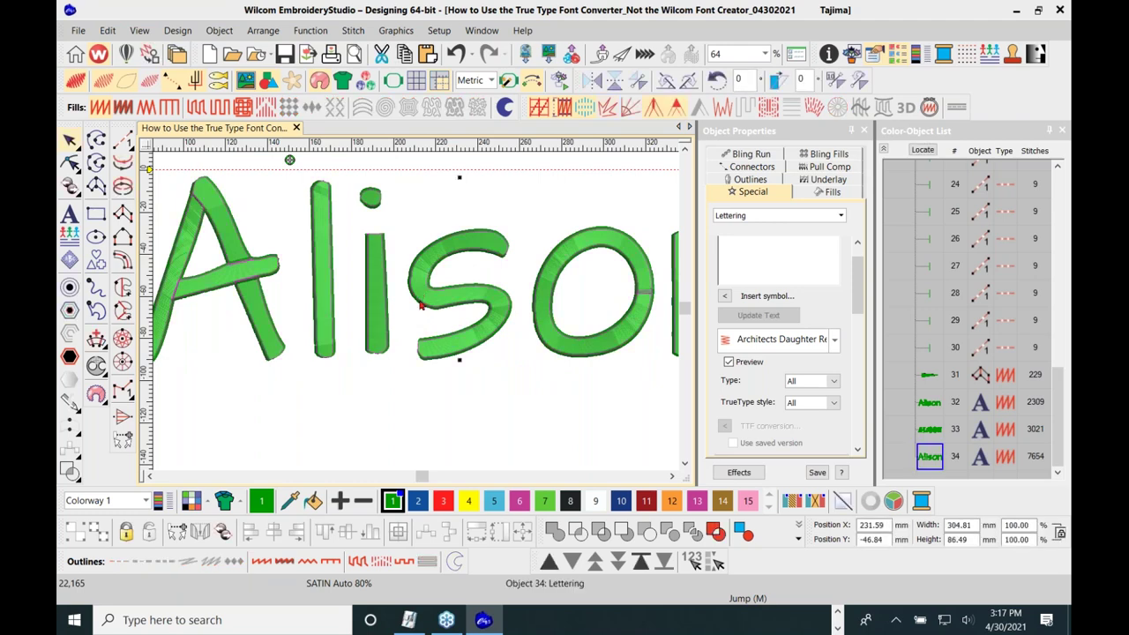
click(195, 107)
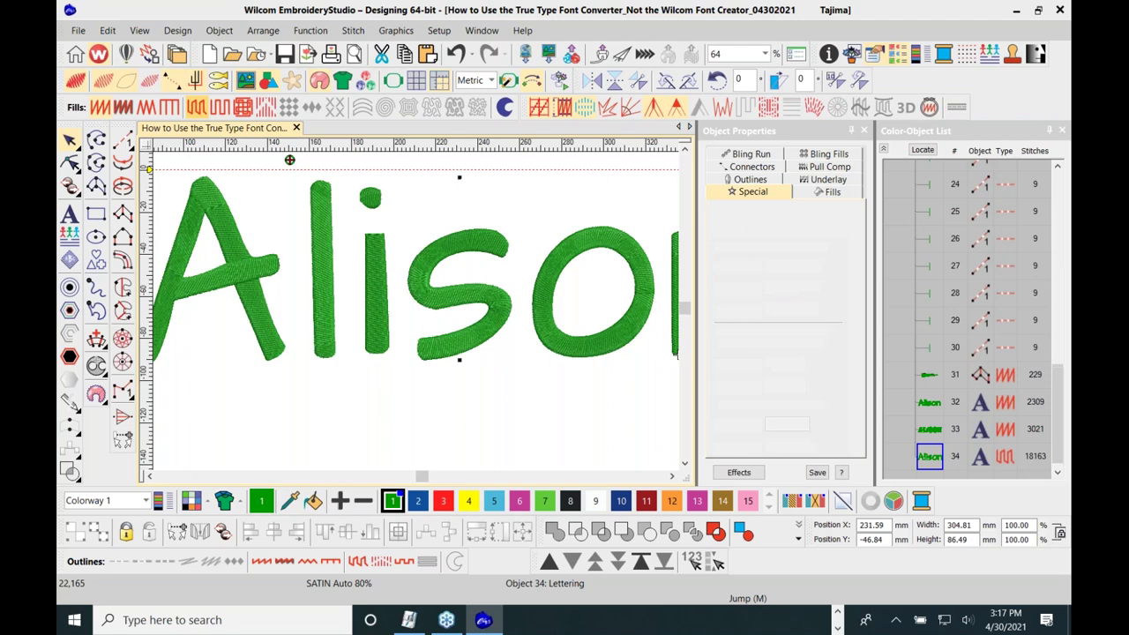
Examine the turning Tatami stitching across the enlarged lettering, looking closely at the letters s, o and n, and deselect the lettering
scroll(379, 287, down, 2)
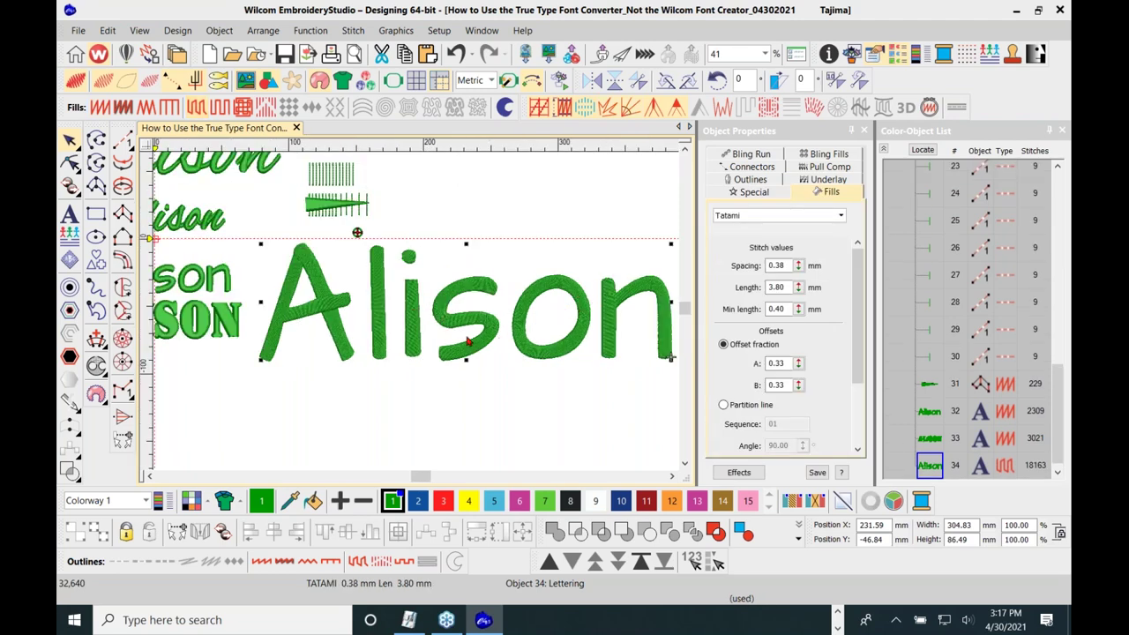
scroll(418, 316, down, 2)
scroll(417, 315, down, 2)
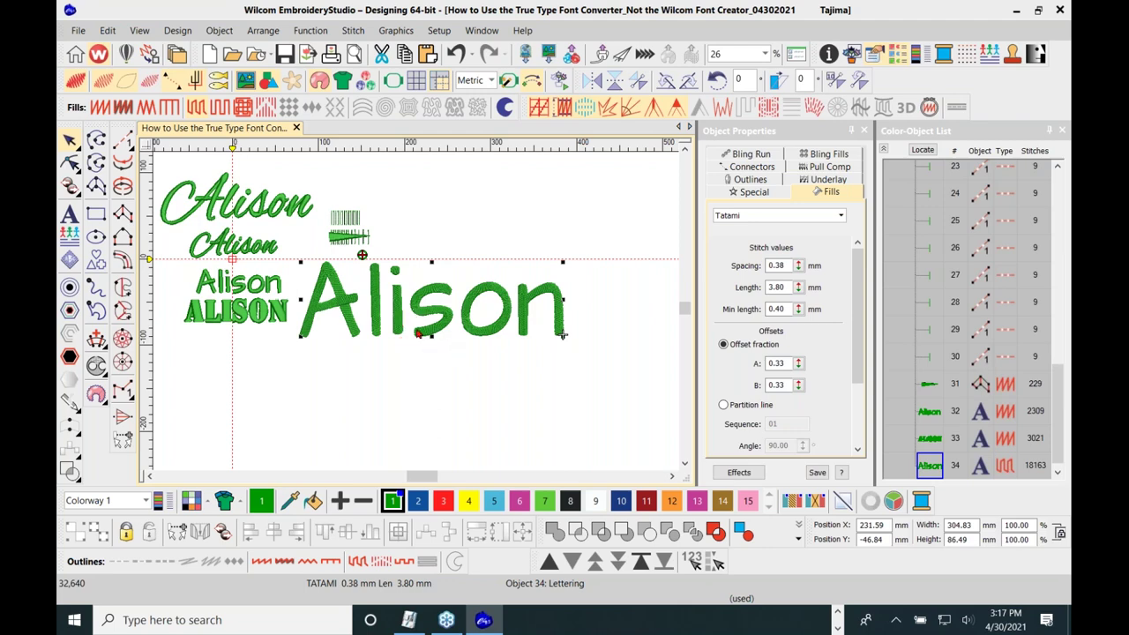
scroll(418, 317, up, 2)
scroll(581, 315, up, 2)
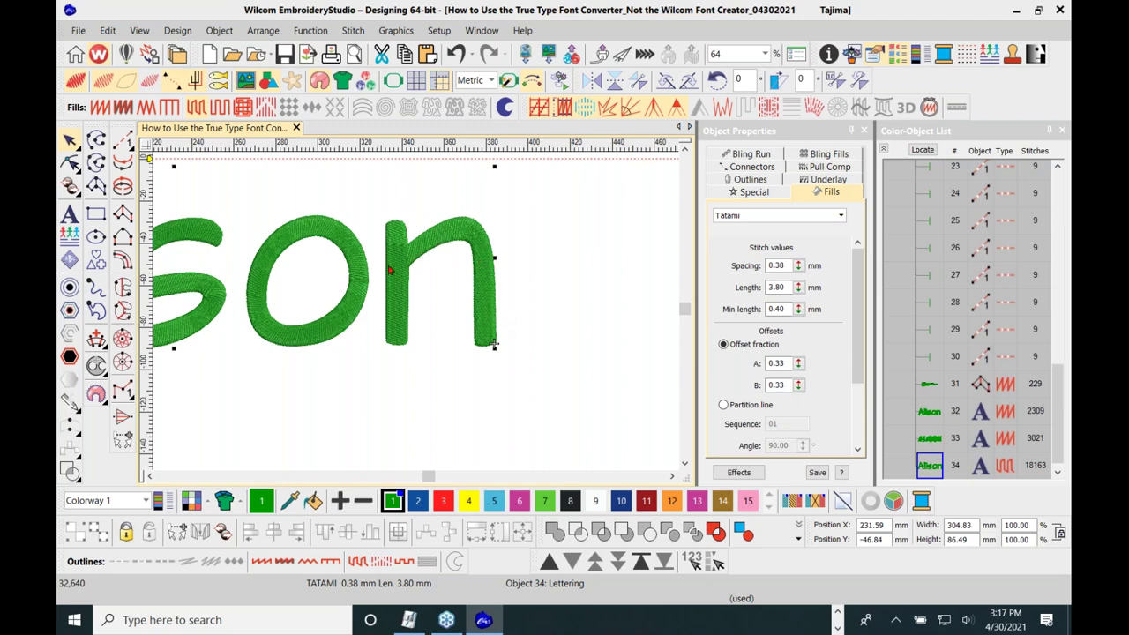
key(1)
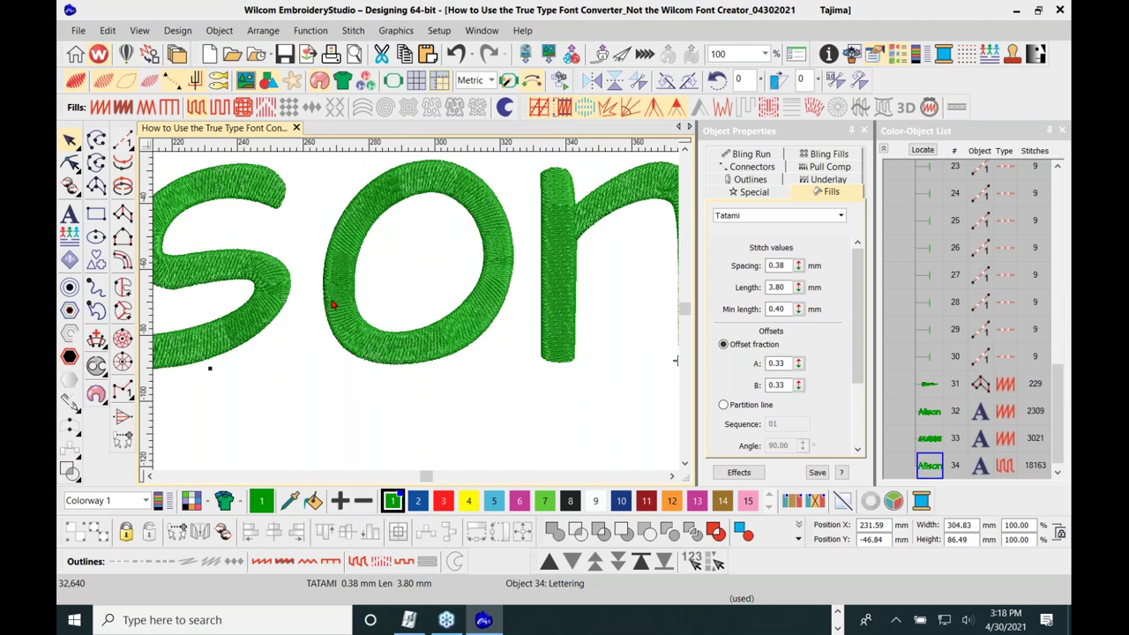
scroll(337, 293, down, 4)
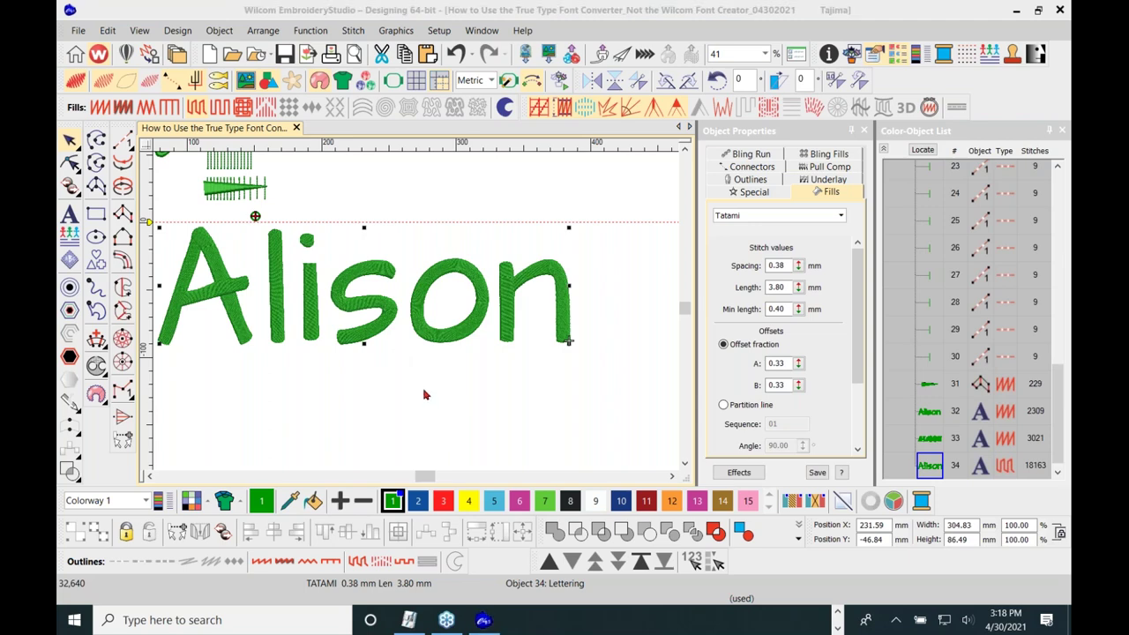
right_click(435, 336)
click(408, 368)
click(409, 368)
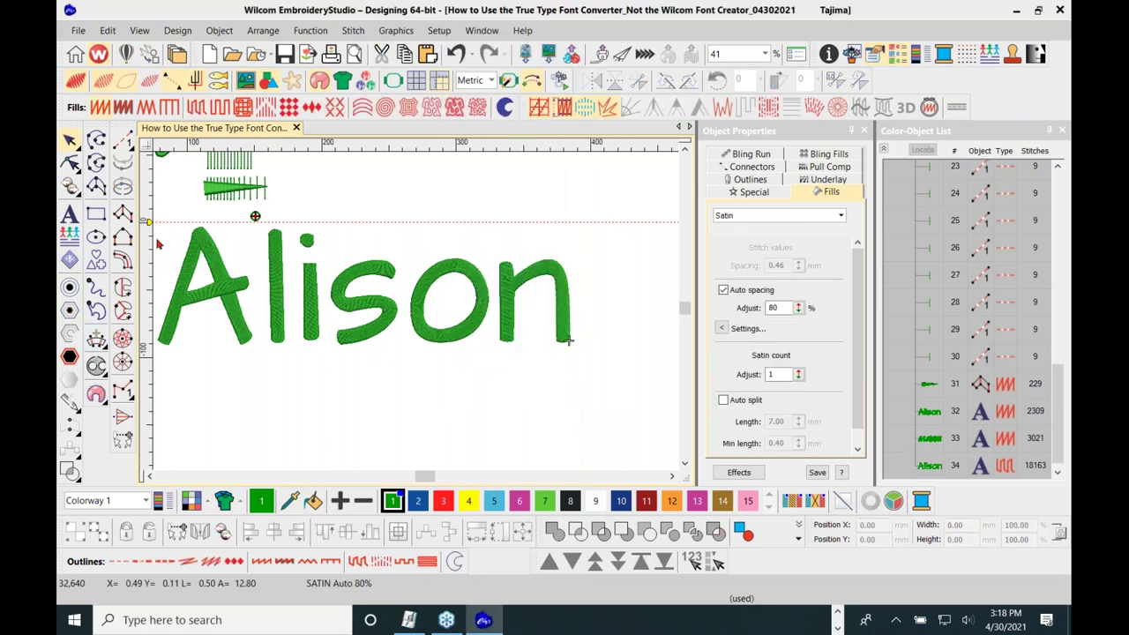
Start a new lettering object and choose the TrueType version of the Architects Daughter font
click(70, 215)
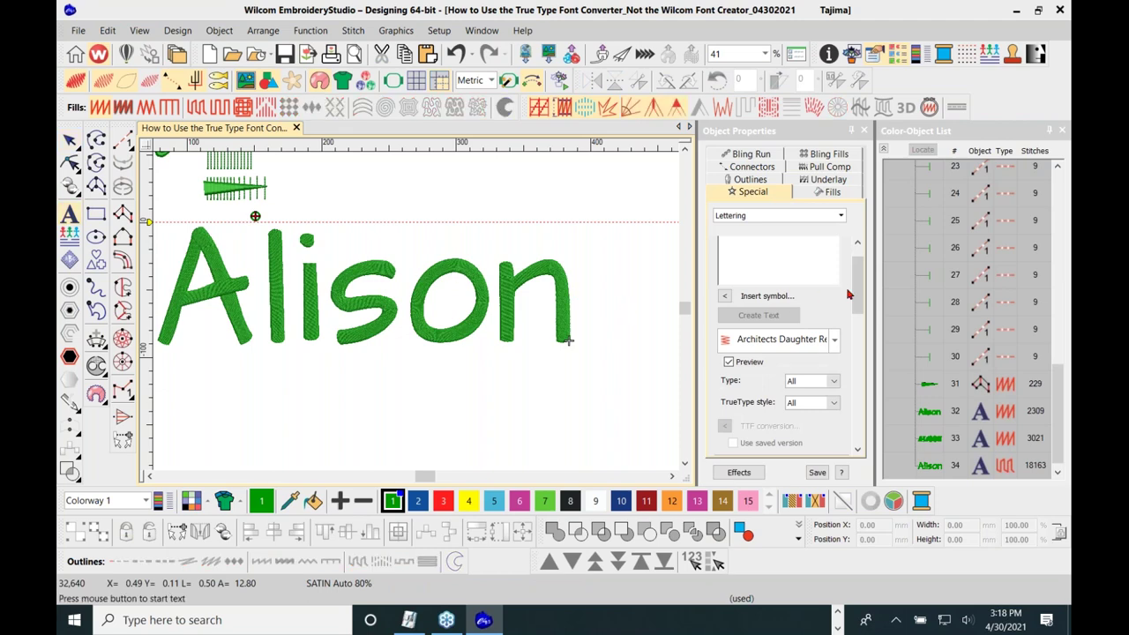
drag(857, 287, 857, 276)
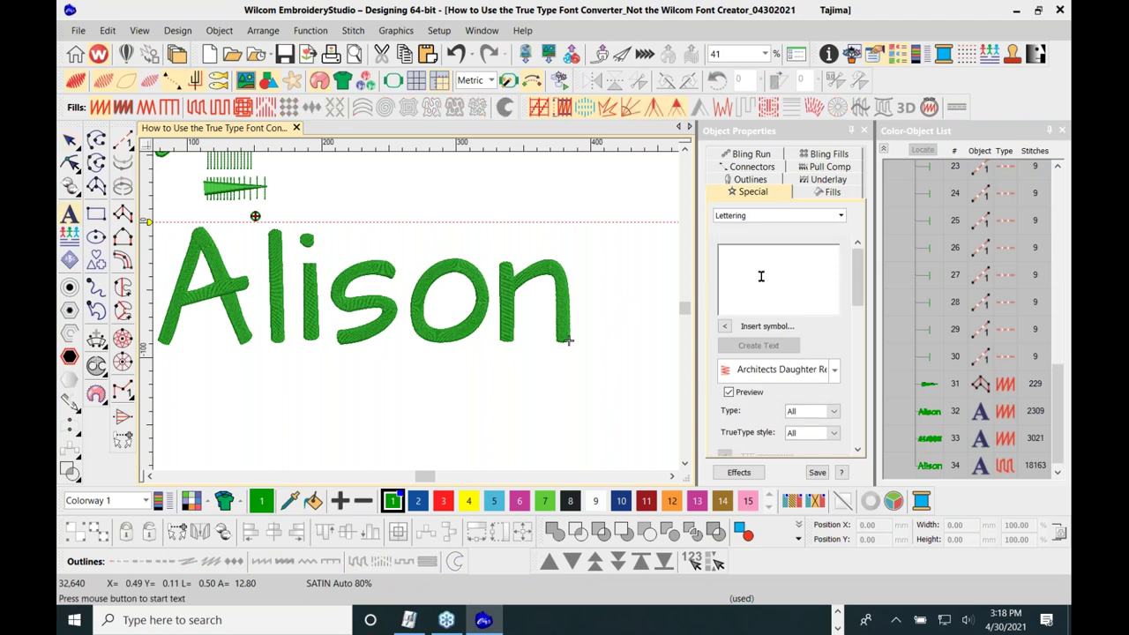
click(834, 375)
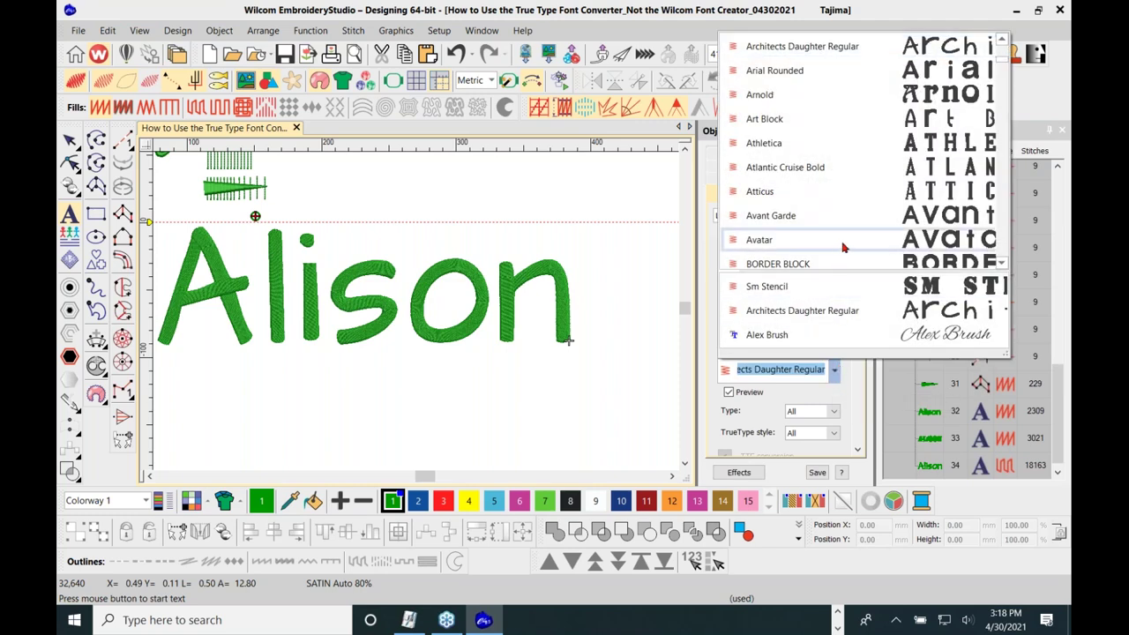
scroll(844, 248, down, 1)
scroll(913, 185, down, 2)
scroll(913, 185, down, 5)
drag(1002, 80, 1002, 161)
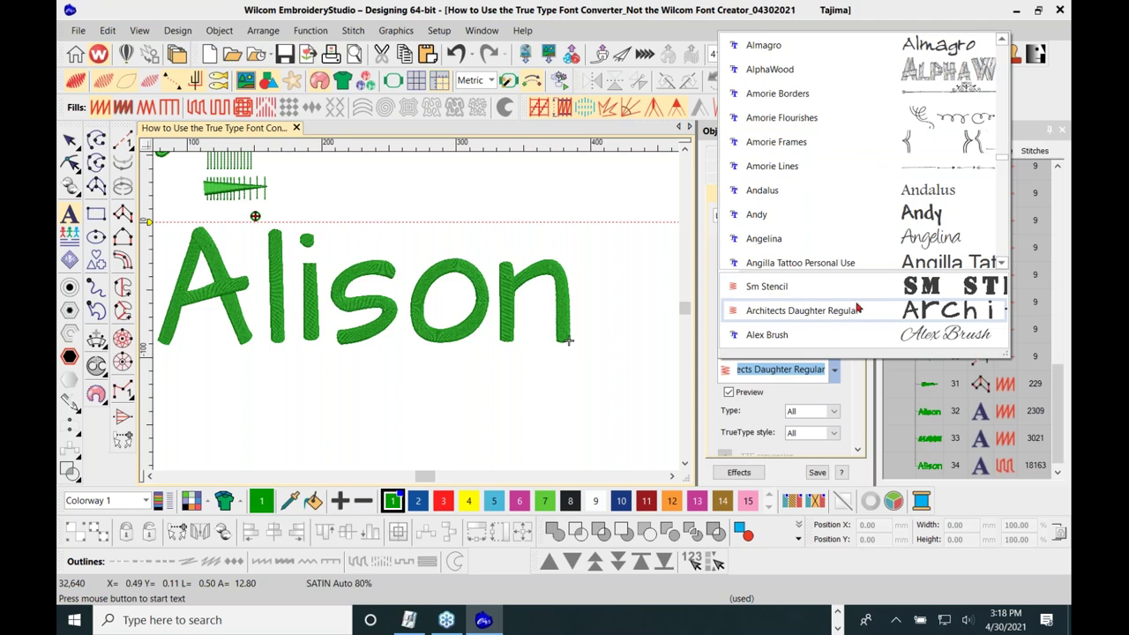
scroll(892, 221, down, 2)
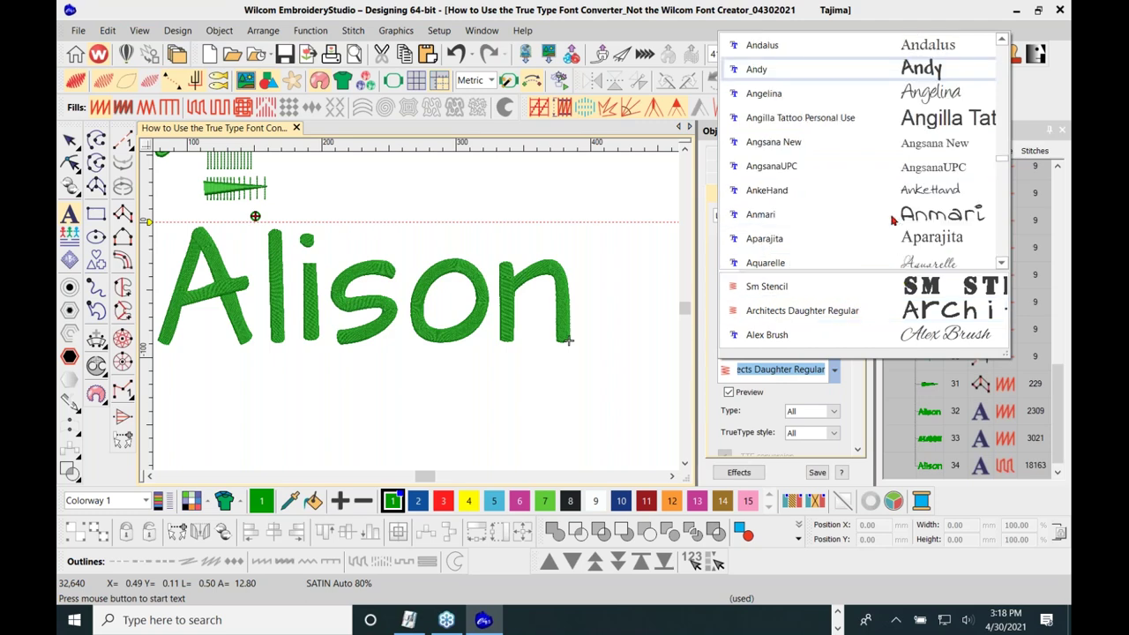
scroll(893, 221, down, 3)
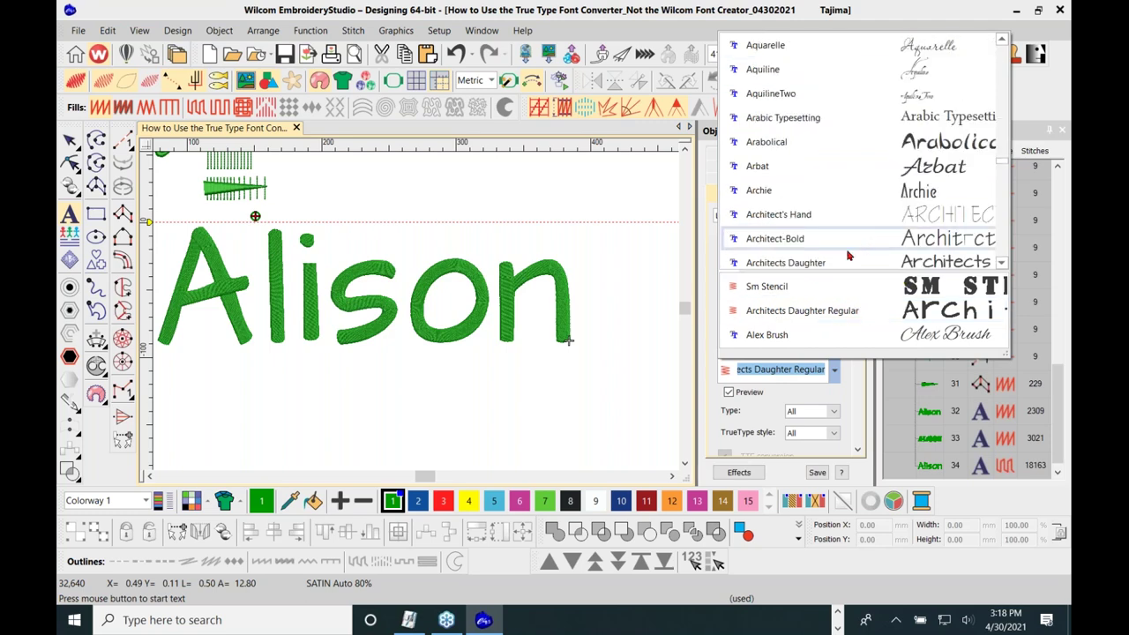
click(829, 263)
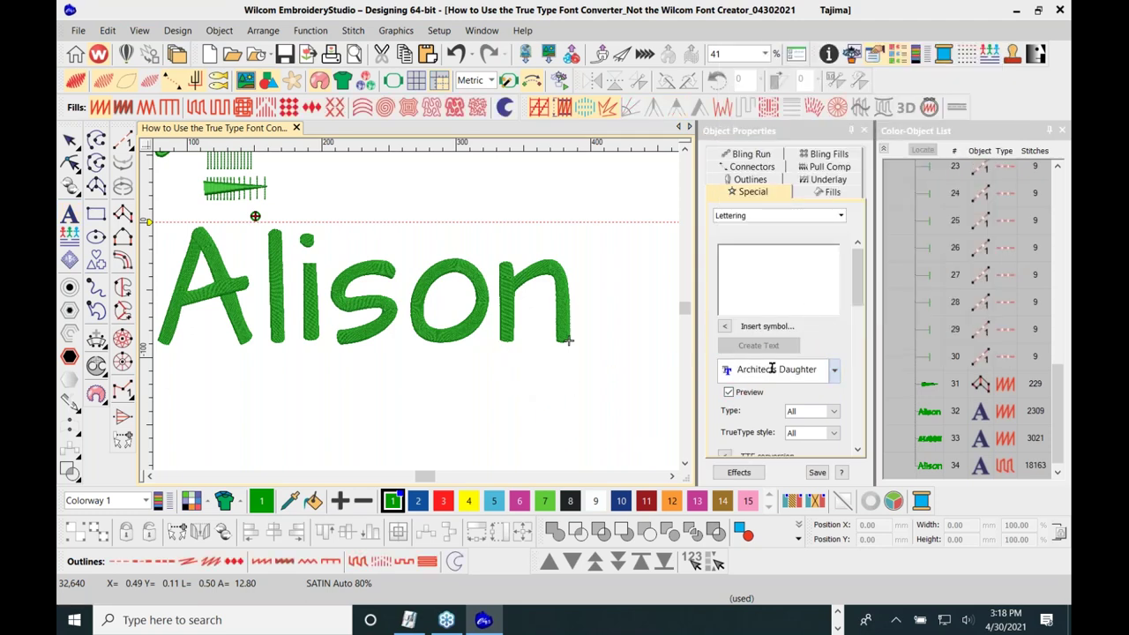
Set the TrueType conversion of Architects Daughter to Complex Fill with a 45° stitch angle
drag(859, 291, 860, 308)
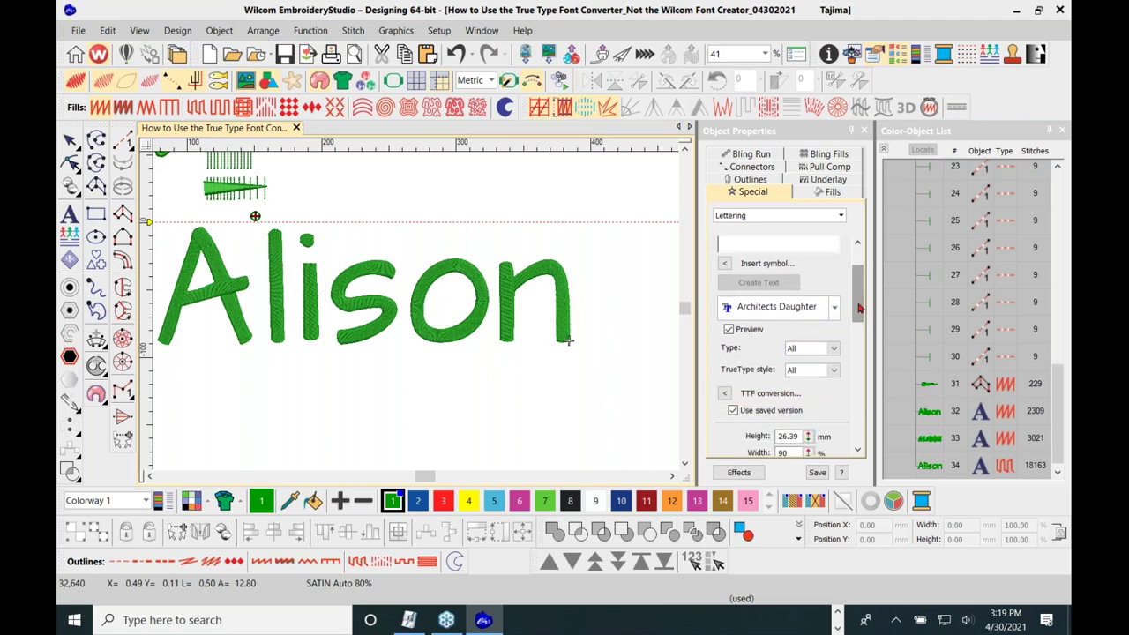
click(724, 393)
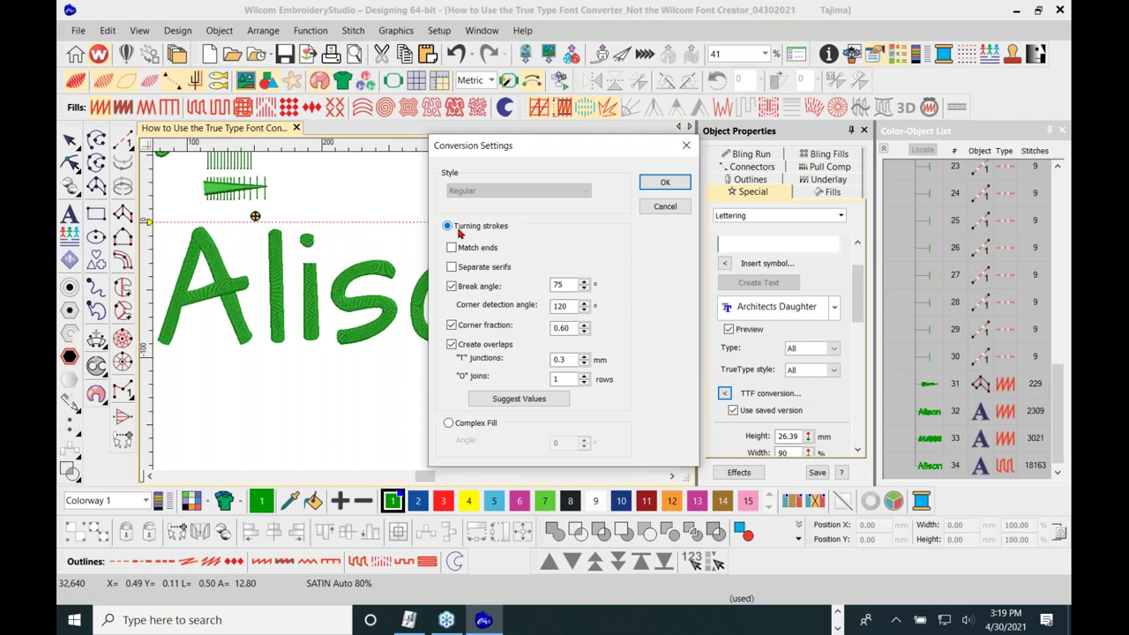
click(448, 425)
double_click(554, 443)
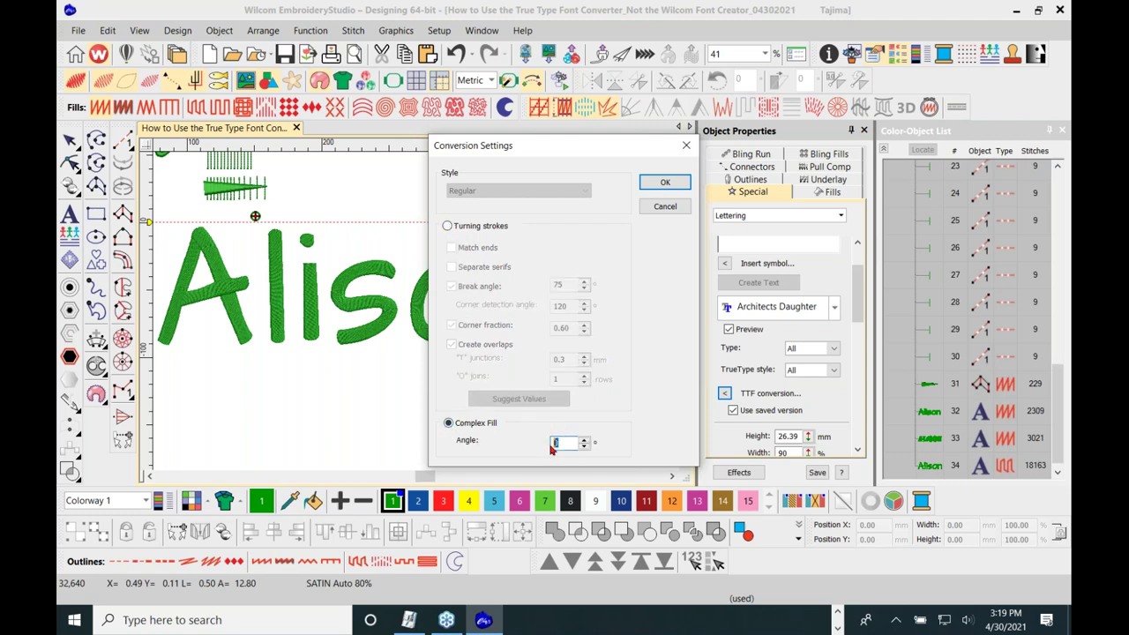
text(45)
drag(568, 444, 541, 446)
click(665, 186)
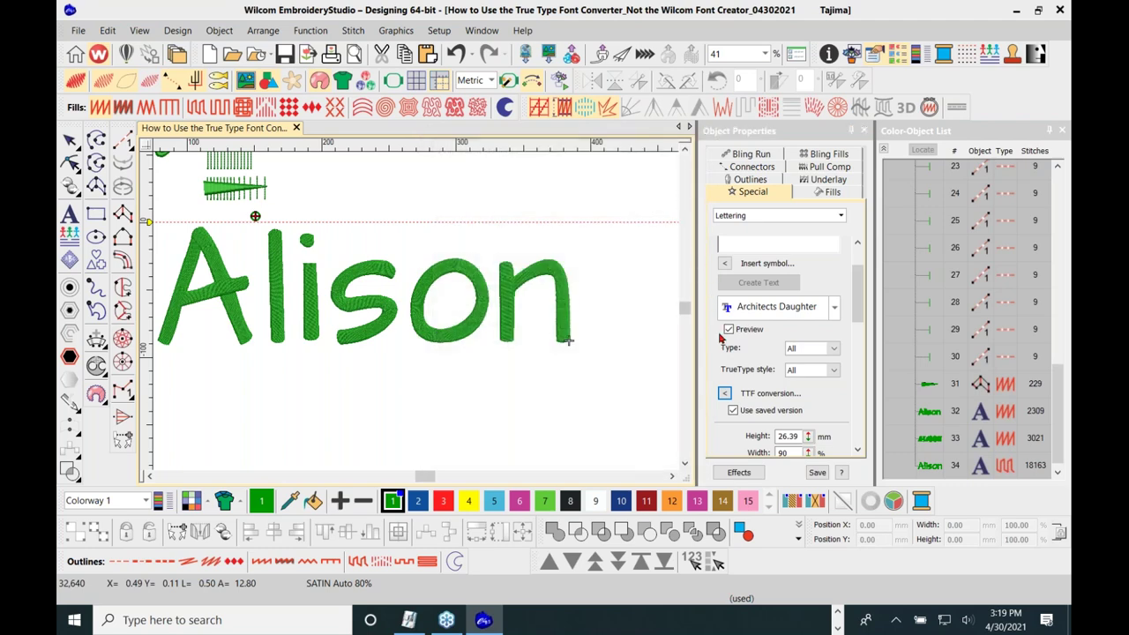
Create the sample name in the converted Architects Daughter font and place it below the enlarged turning Tatami lettering
scroll(857, 291, up, 2)
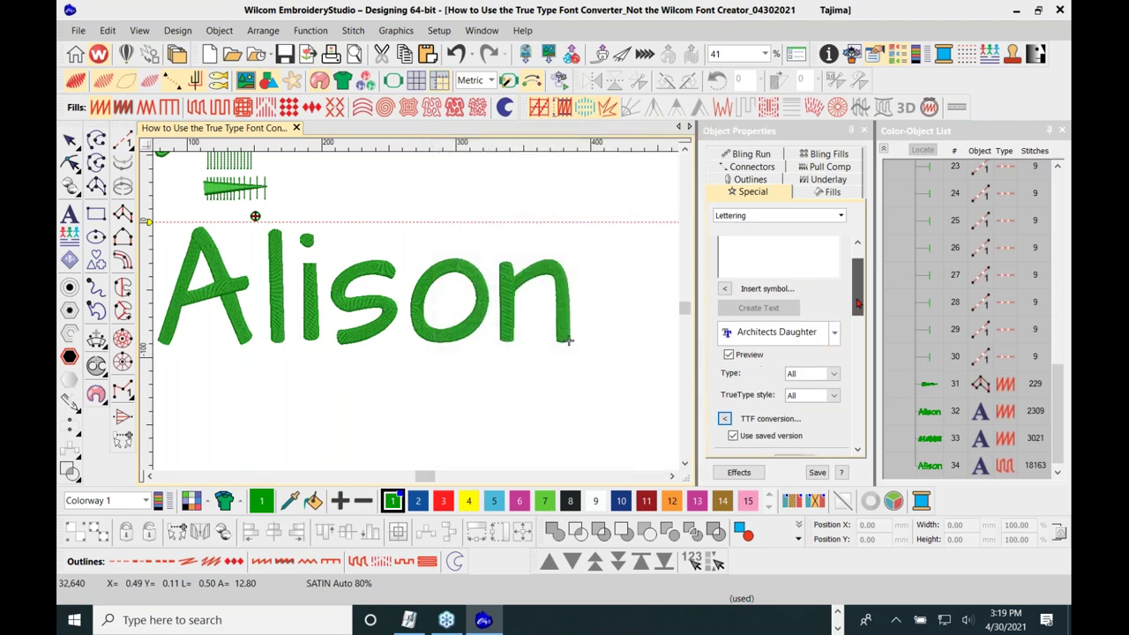
click(763, 277)
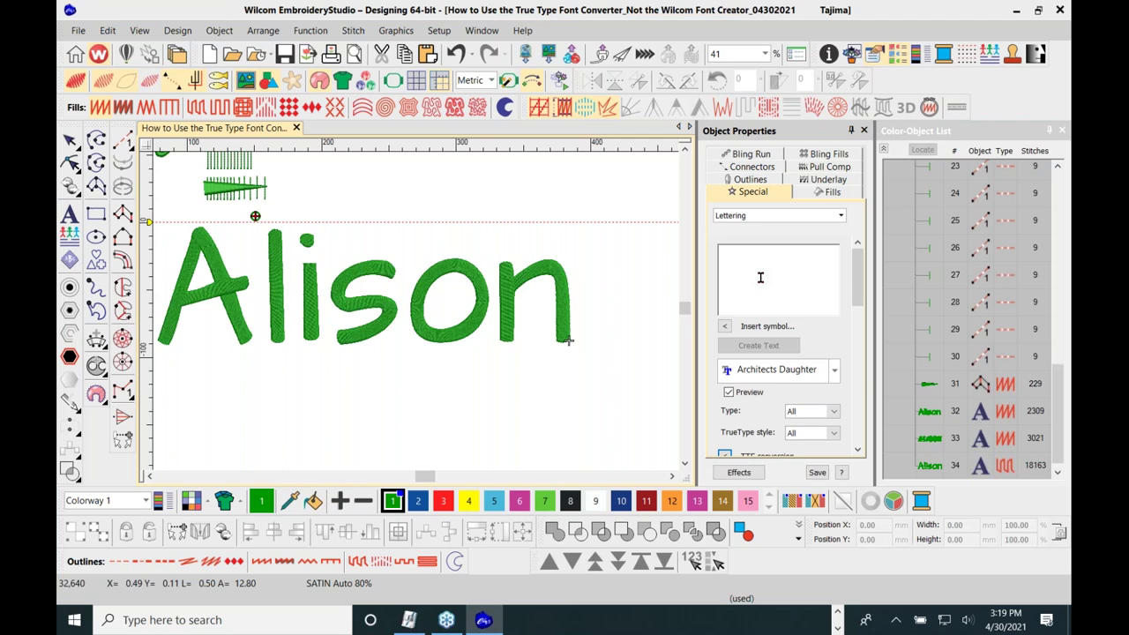
text(Alison)
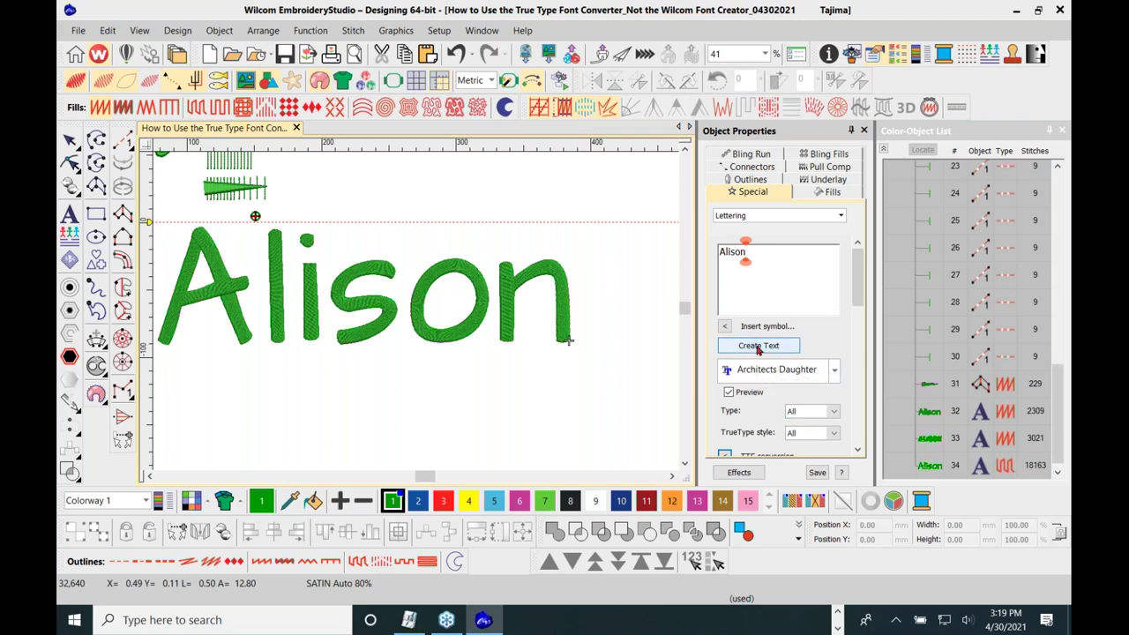
click(756, 345)
scroll(322, 393, down, 2)
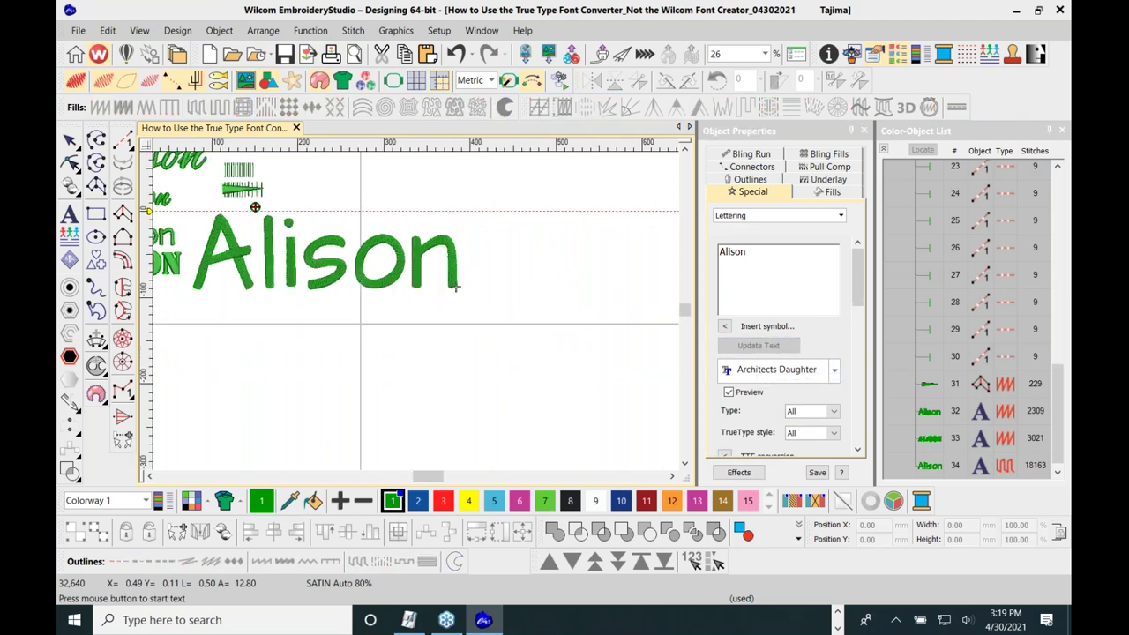
click(323, 392)
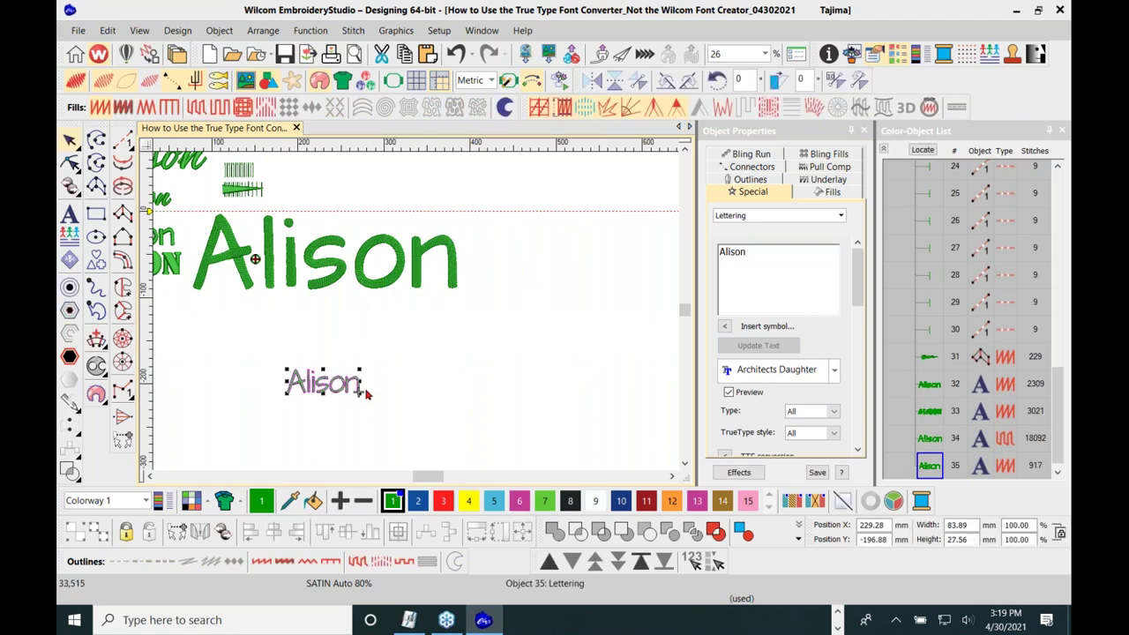
Switch the measurement units to U.S. and set the new lettering's width to 12 inches
click(489, 81)
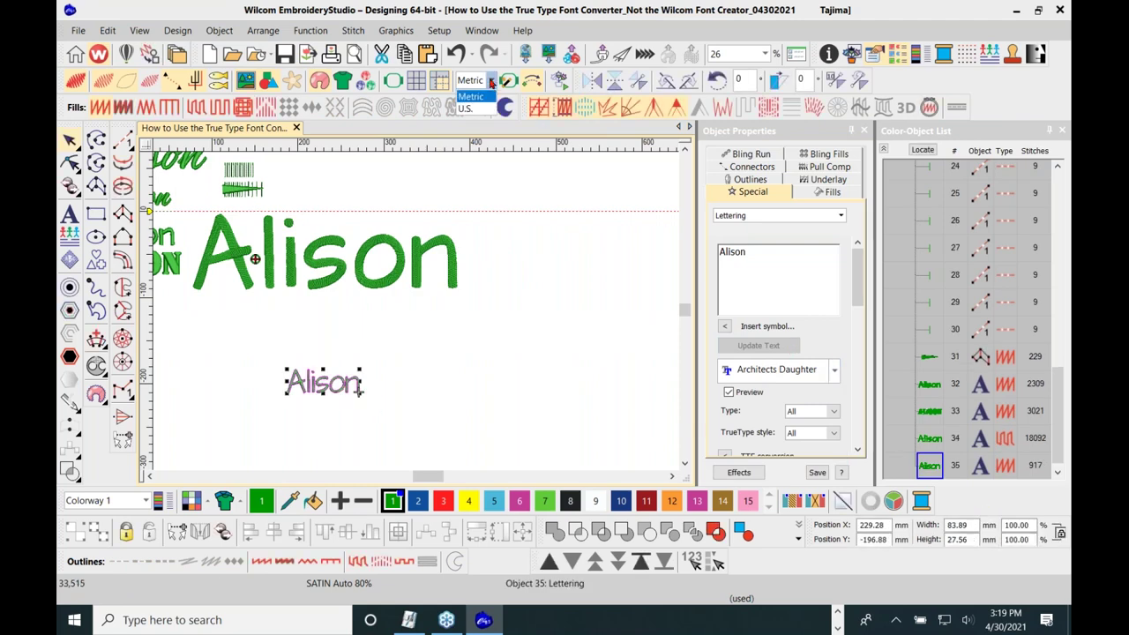
click(467, 107)
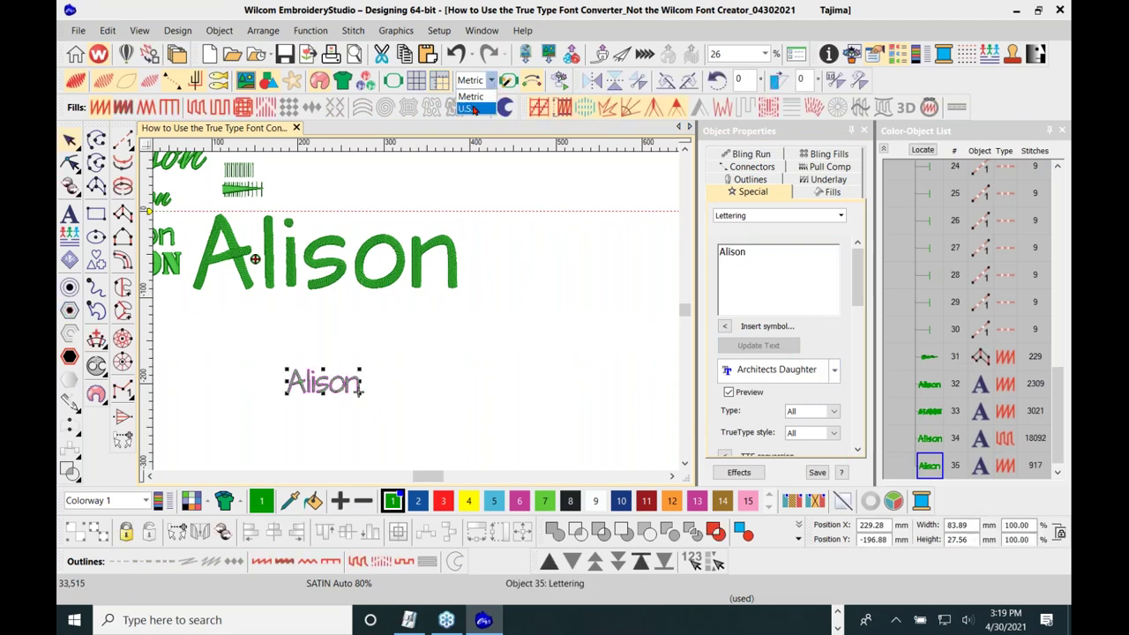
double_click(953, 525)
text(12)
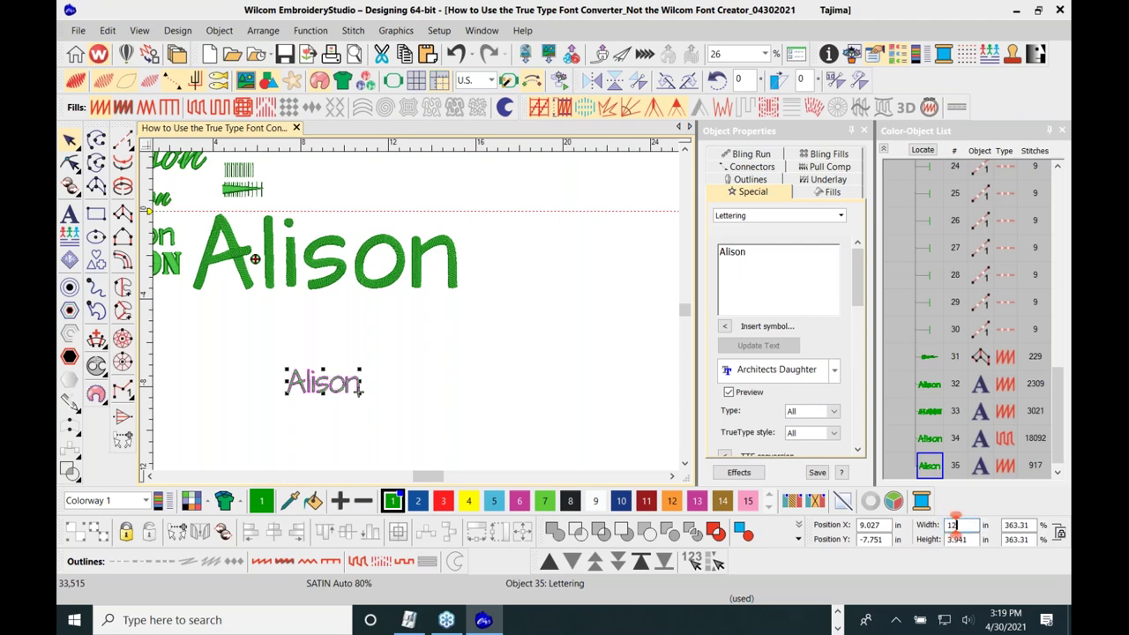
key(Return)
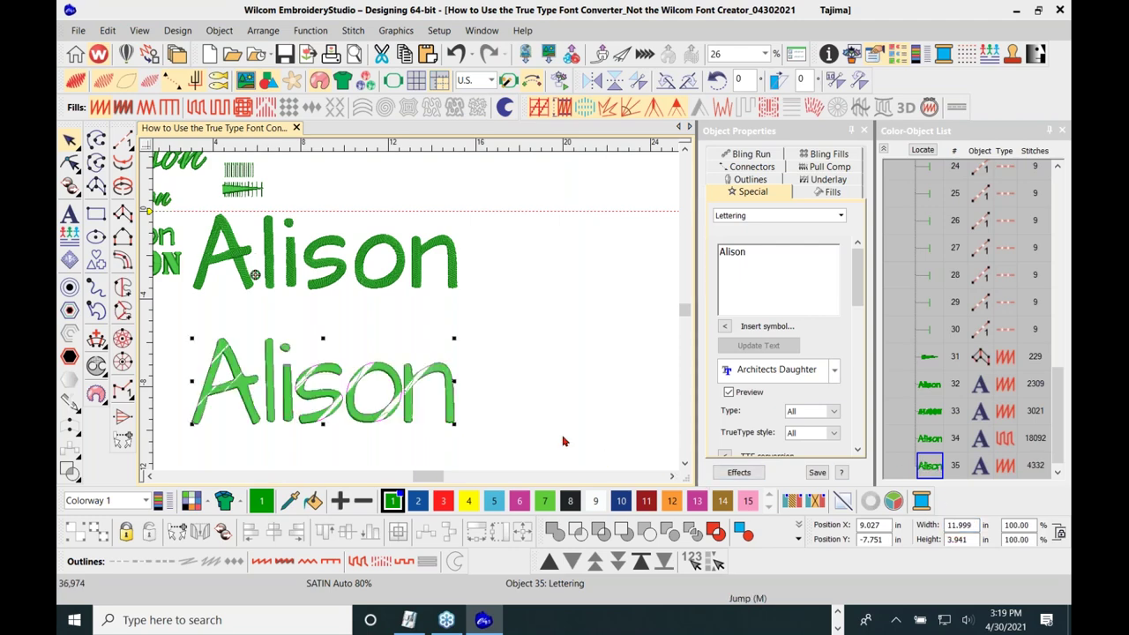
Move the new lettering up beneath the turning Tatami lettering and change its stitch type to Tatami
scroll(415, 314, down, 3)
scroll(415, 315, up, 3)
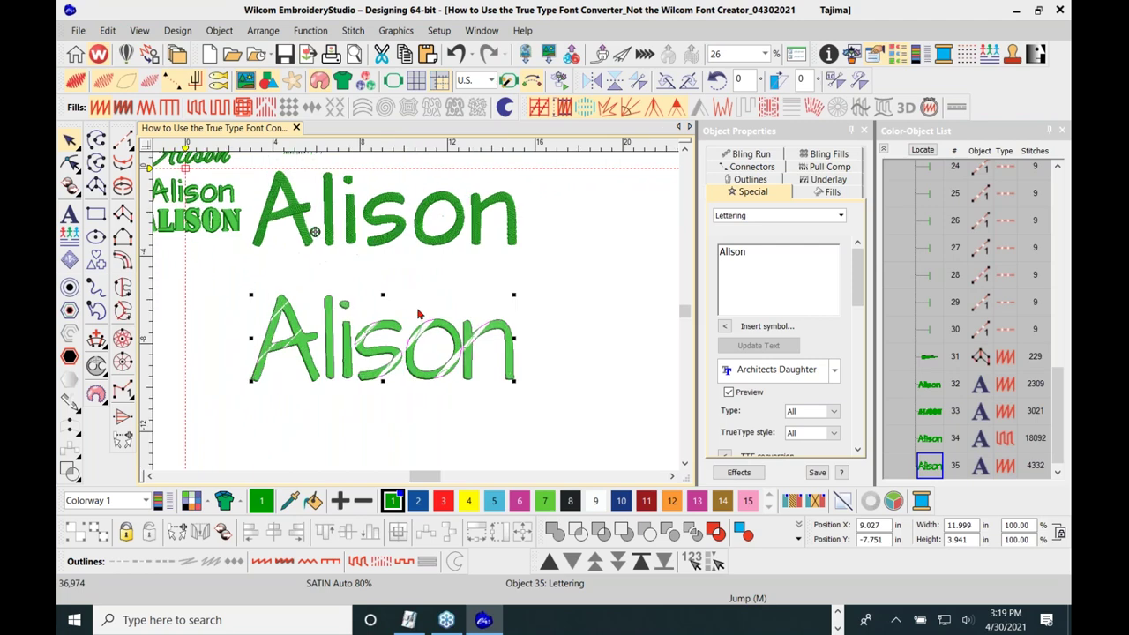
mouse_move(419, 319)
mouse_down()
mouse_move(416, 289)
mouse_move(422, 305)
mouse_up()
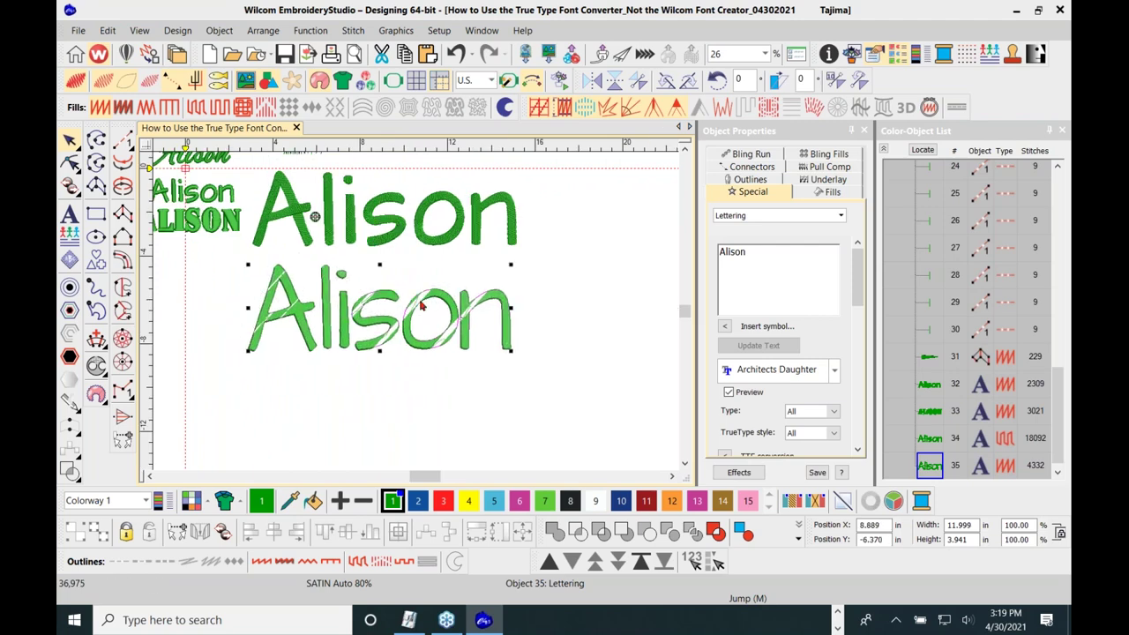
scroll(420, 305, up, 1)
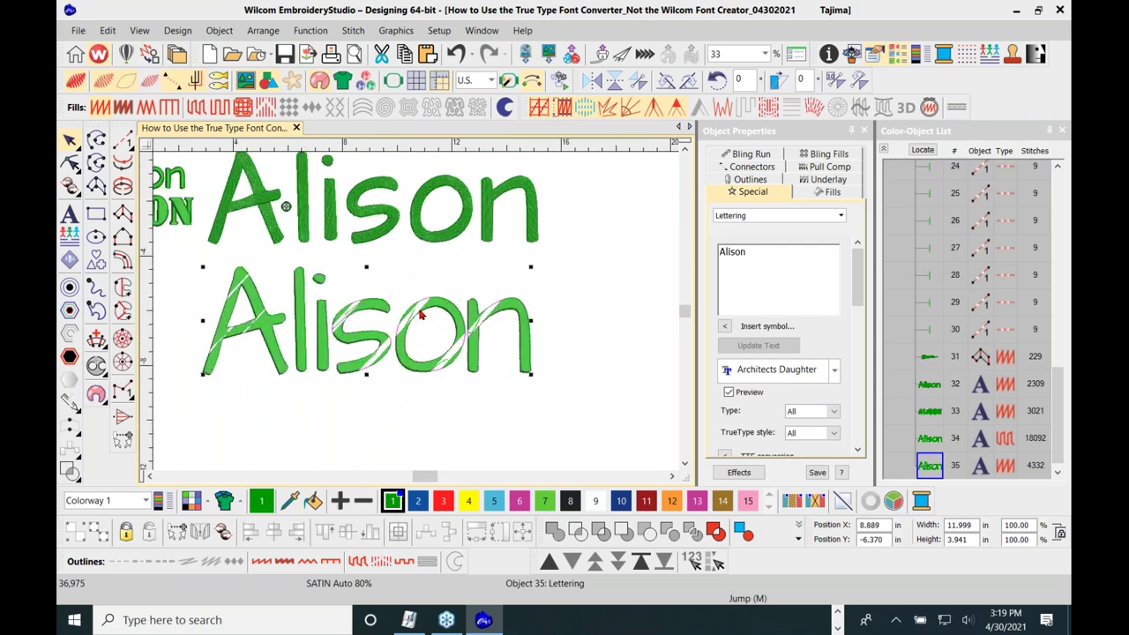
click(195, 107)
Compare the stitch direction of the Complex Fill lettering with that of the turning Tatami lettering above it
scroll(353, 315, up, 1)
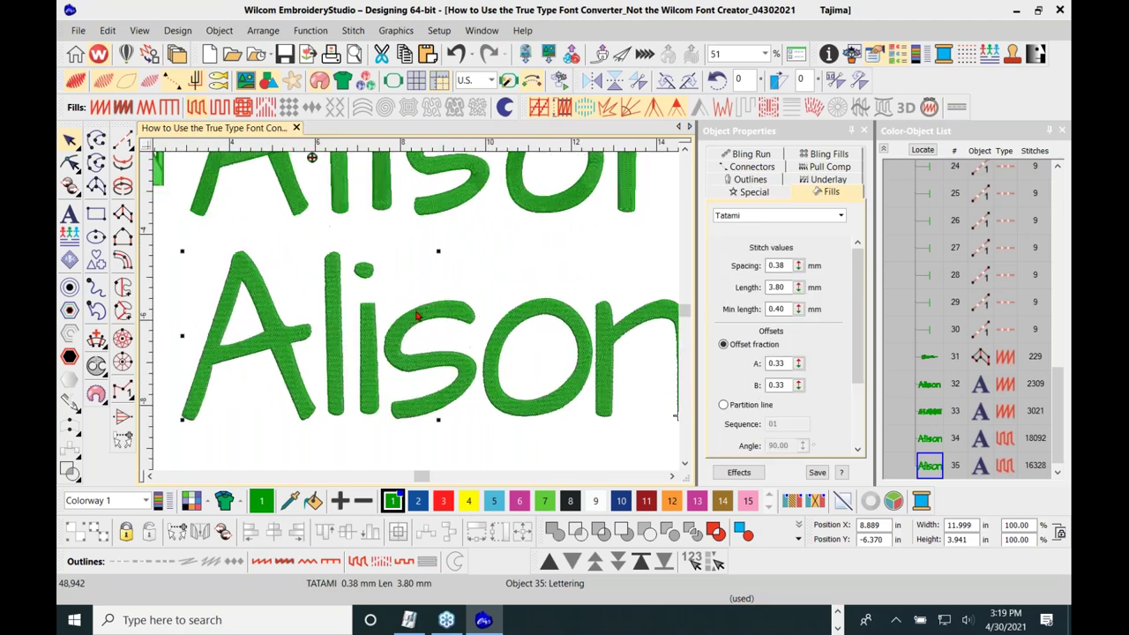
scroll(419, 318, down, 1)
scroll(419, 317, up, 1)
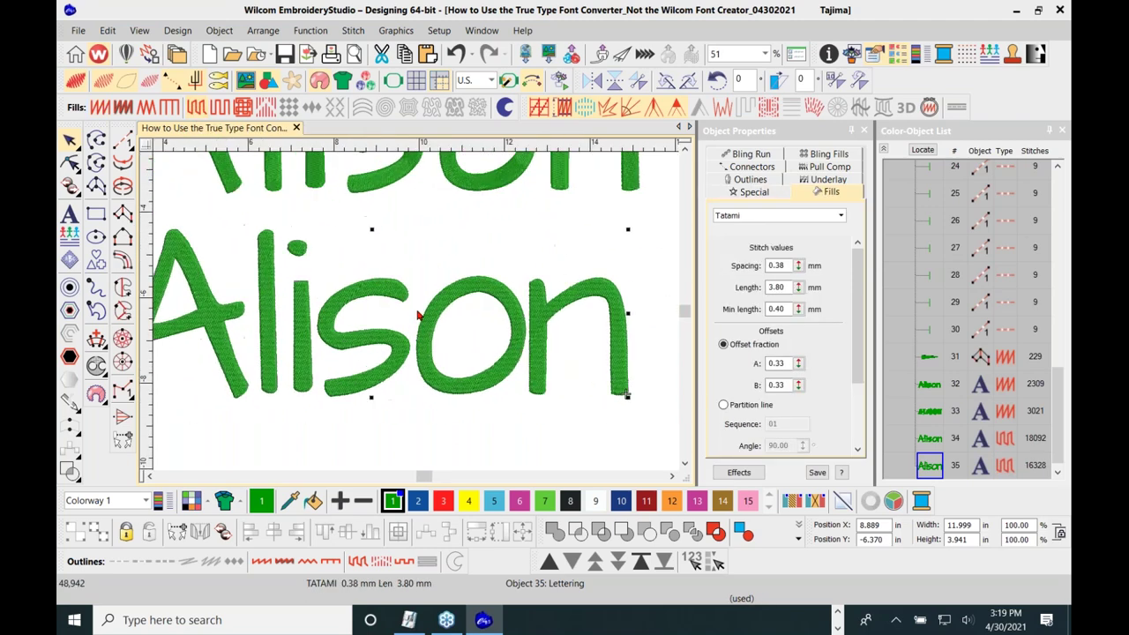
scroll(525, 249, down, 1)
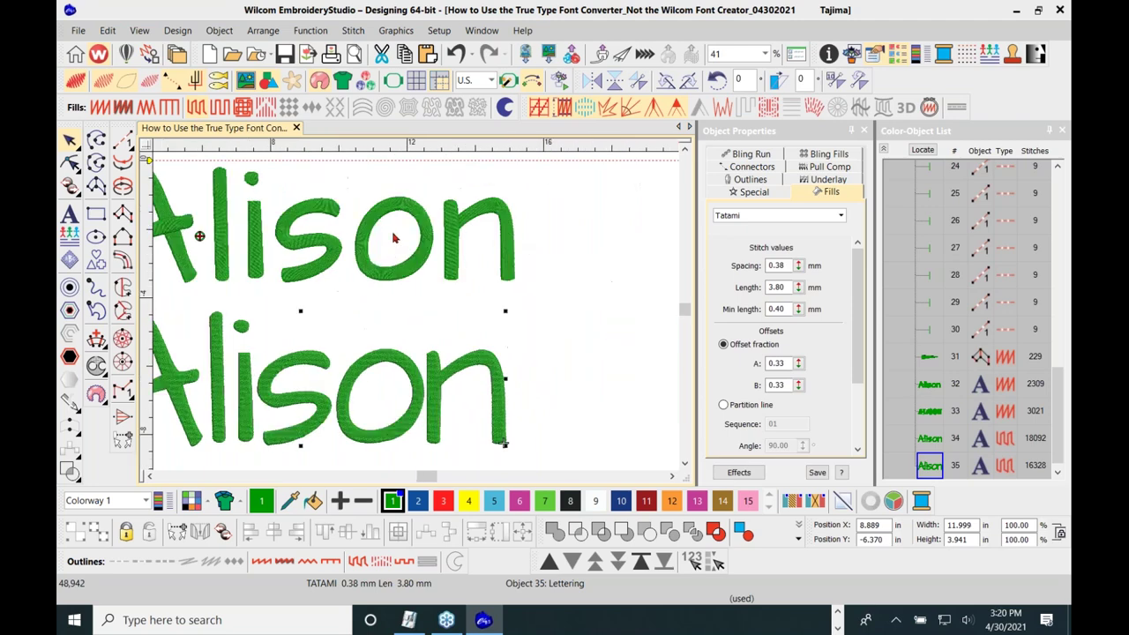
scroll(479, 347, up, 1)
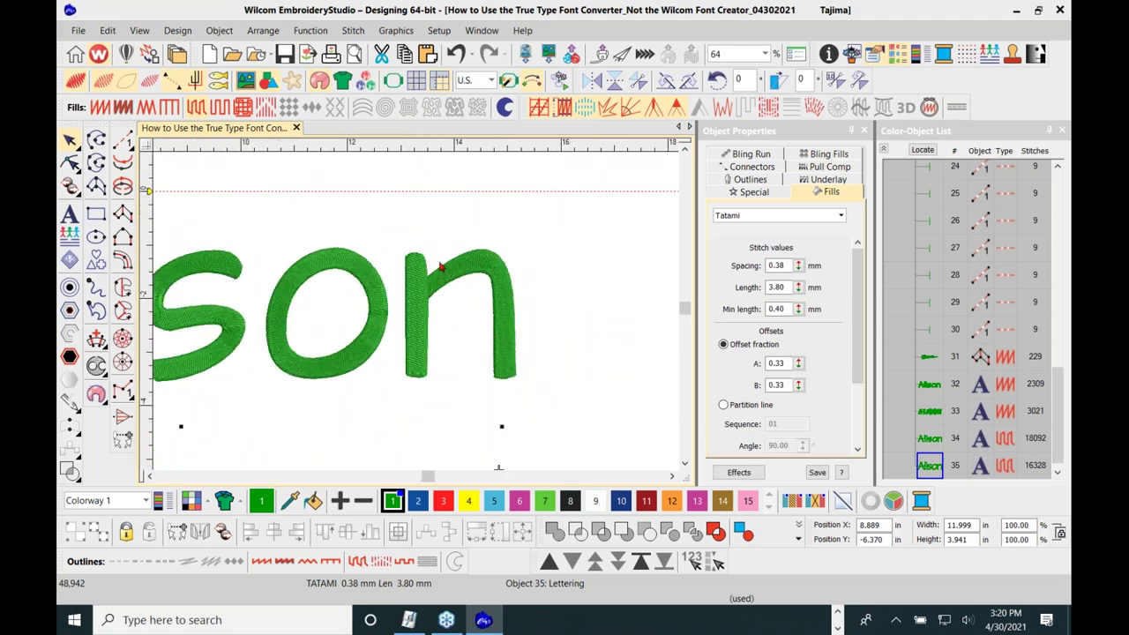
scroll(244, 375, down, 1)
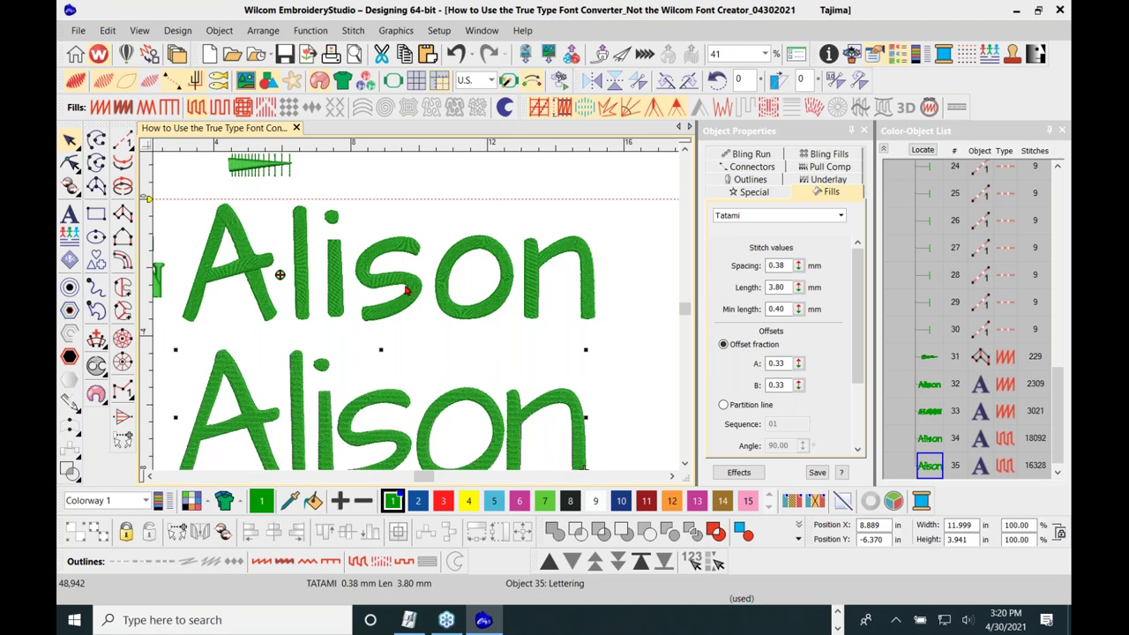
scroll(418, 316, up, 2)
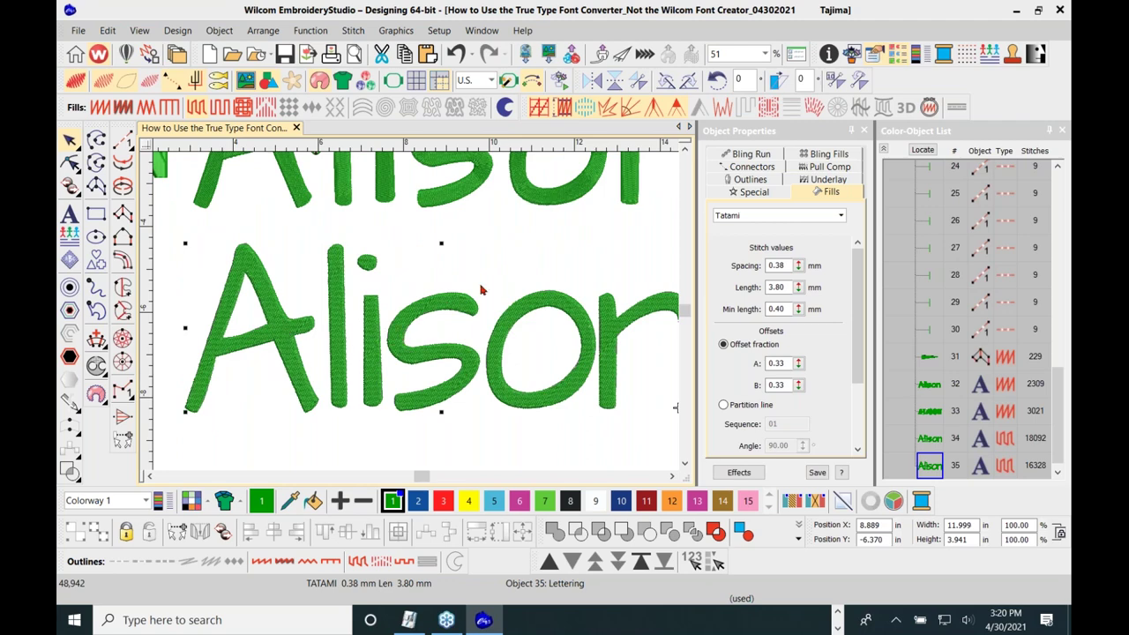
Move the Complex Fill lettering slightly closer to the turning Tatami lettering and deselect it
scroll(485, 336, down, 2)
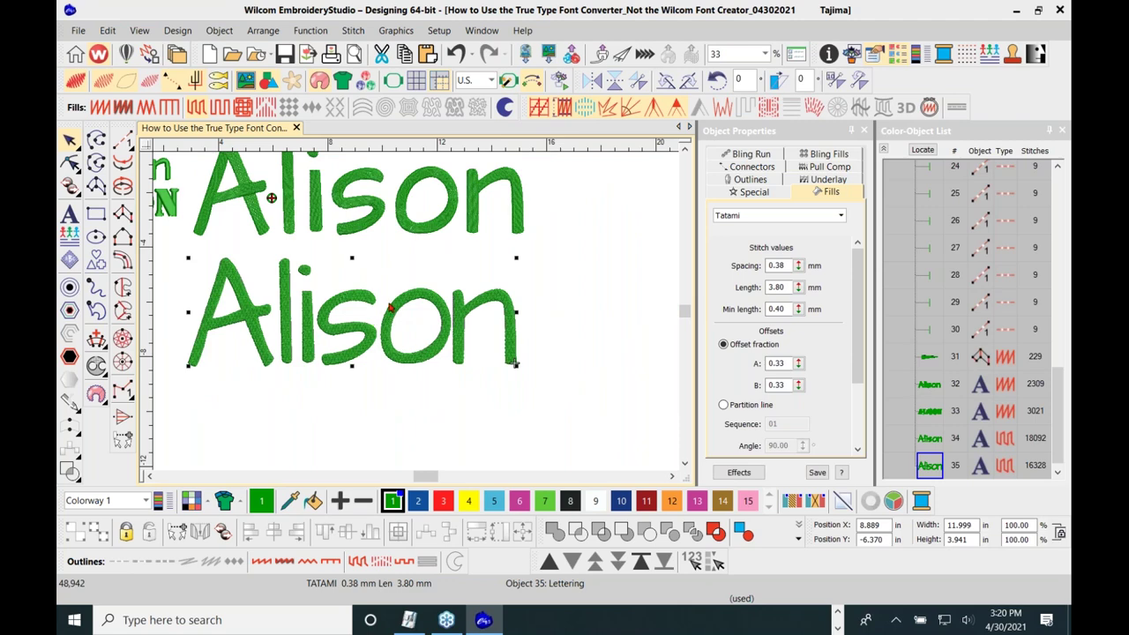
mouse_move(402, 308)
mouse_down()
mouse_move(564, 300)
mouse_move(404, 297)
mouse_up()
click(571, 248)
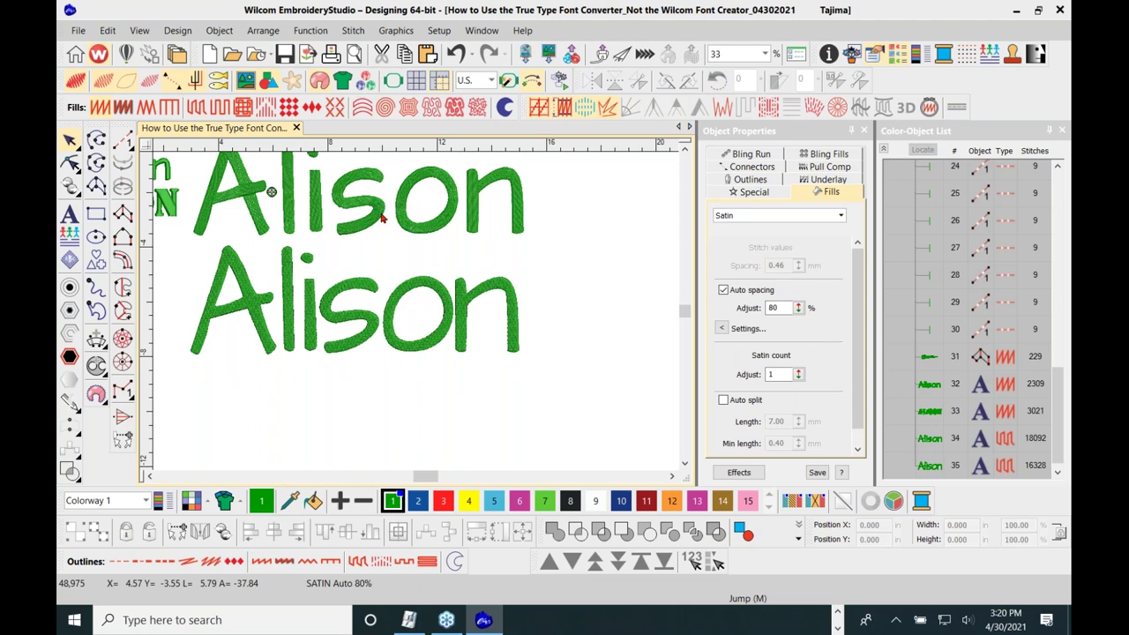
Compare the stitch counts of the turning Tatami and Complex Fill letterings by selecting each in turn, and deselect them
scroll(413, 296, up, 1)
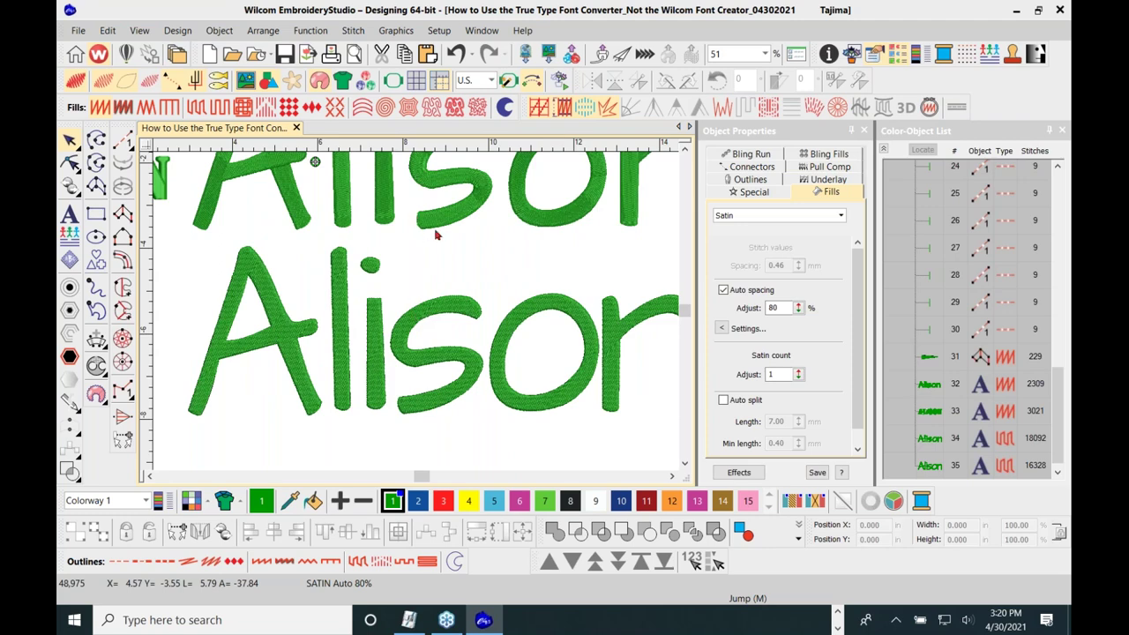
scroll(435, 230, down, 1)
scroll(417, 319, up, 1)
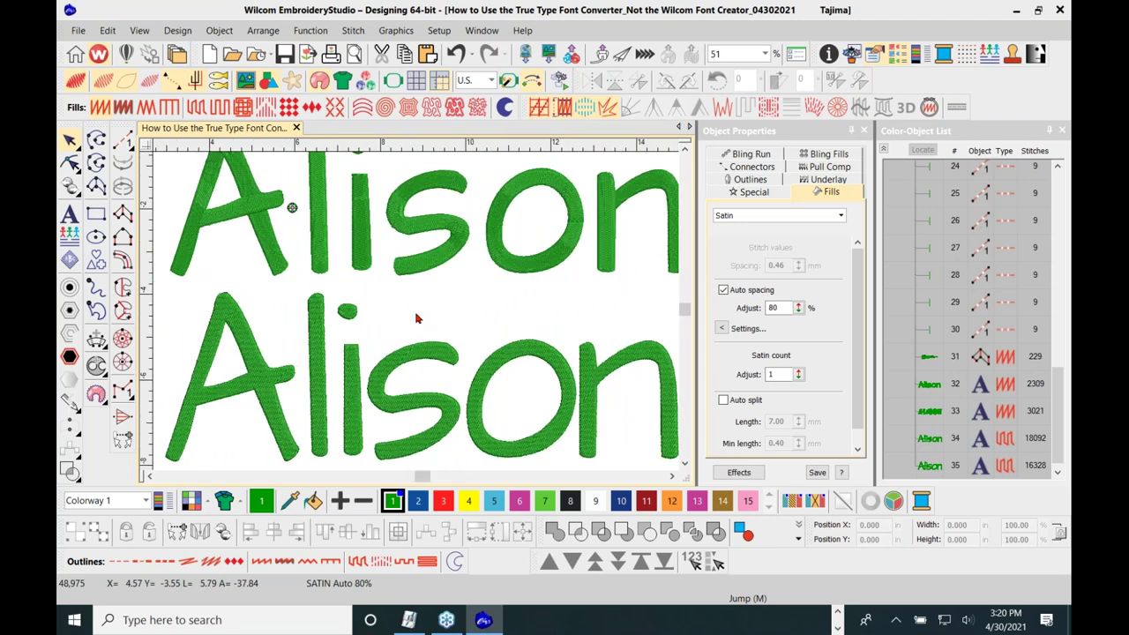
click(430, 268)
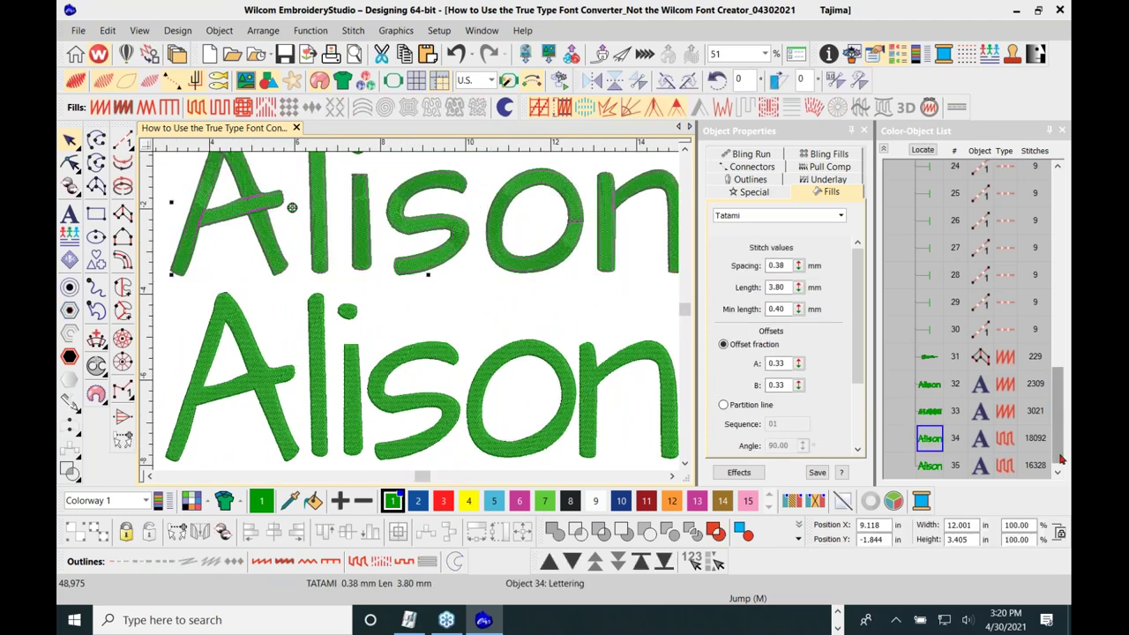
click(564, 373)
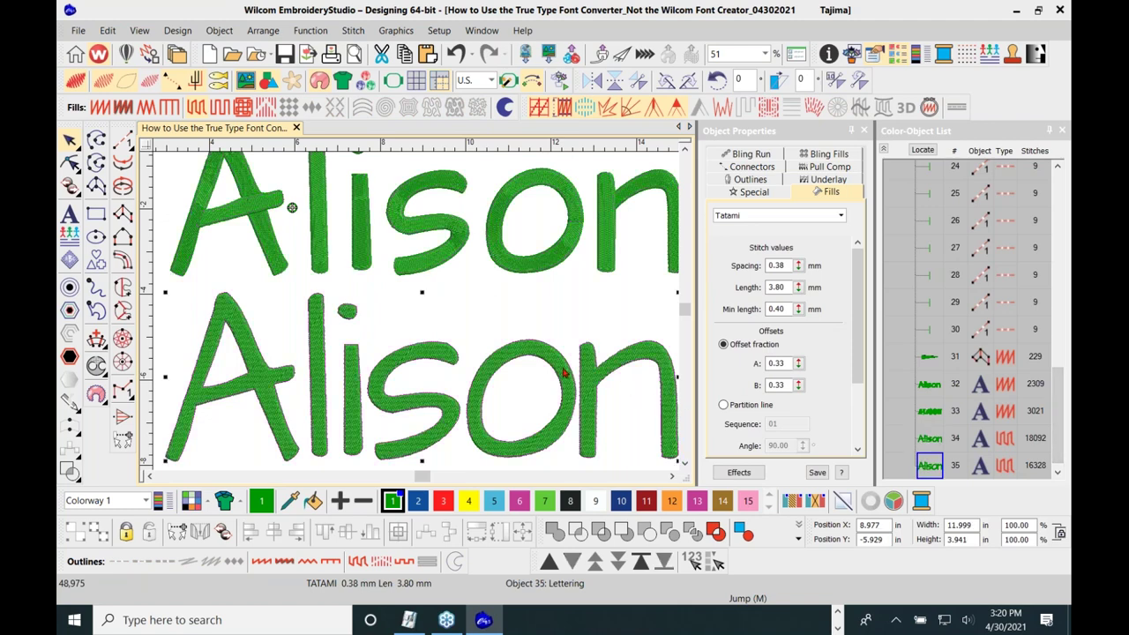
click(551, 258)
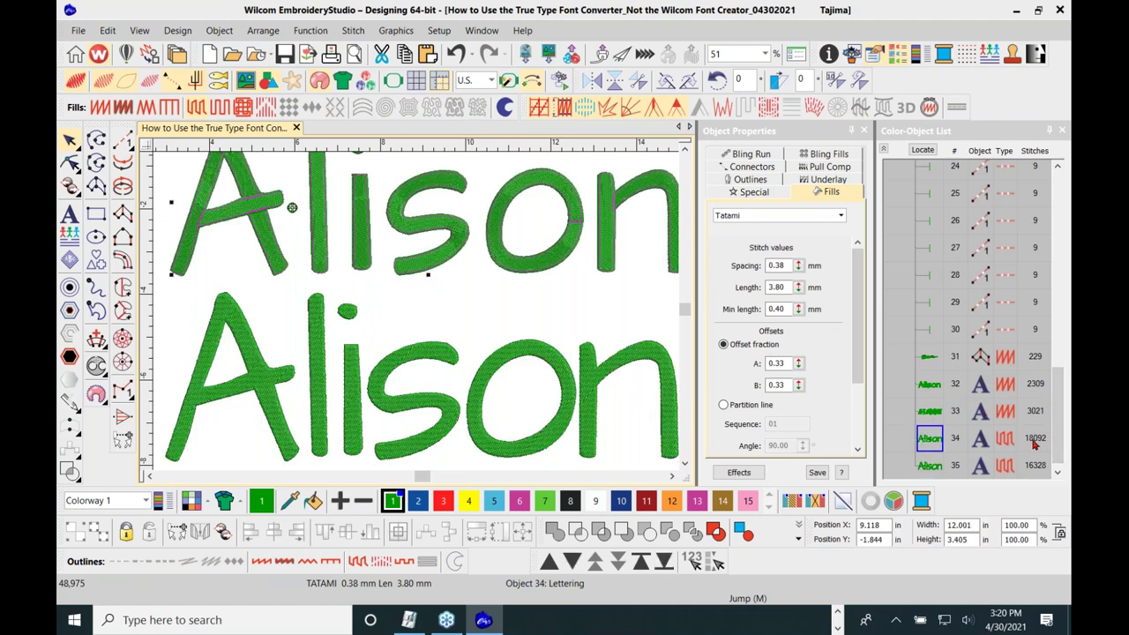
click(672, 371)
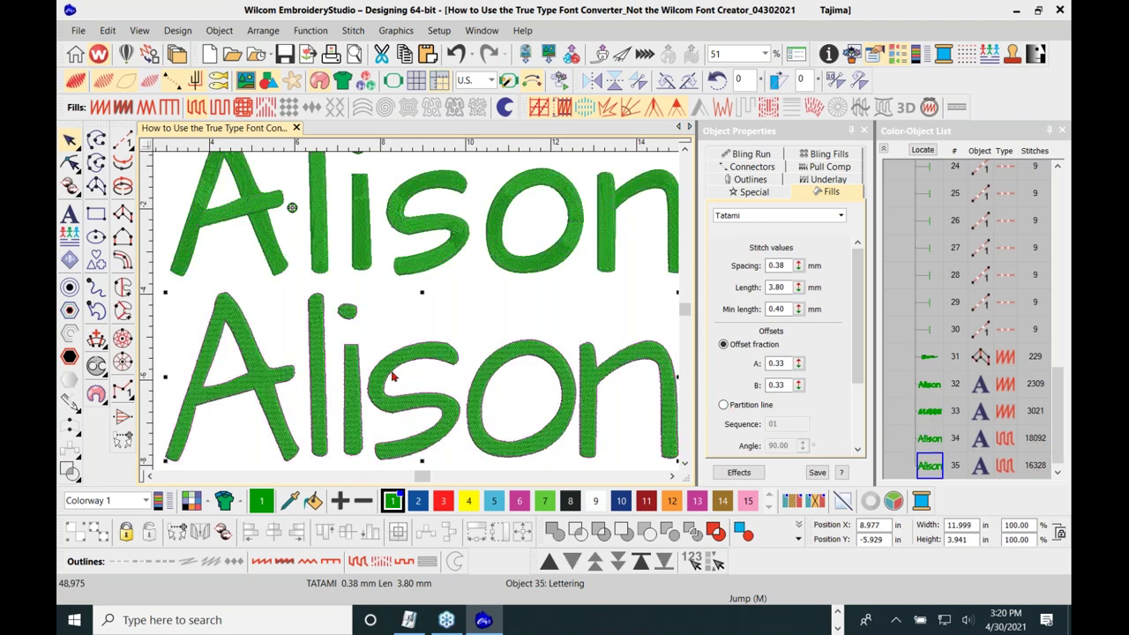
scroll(343, 386, down, 1)
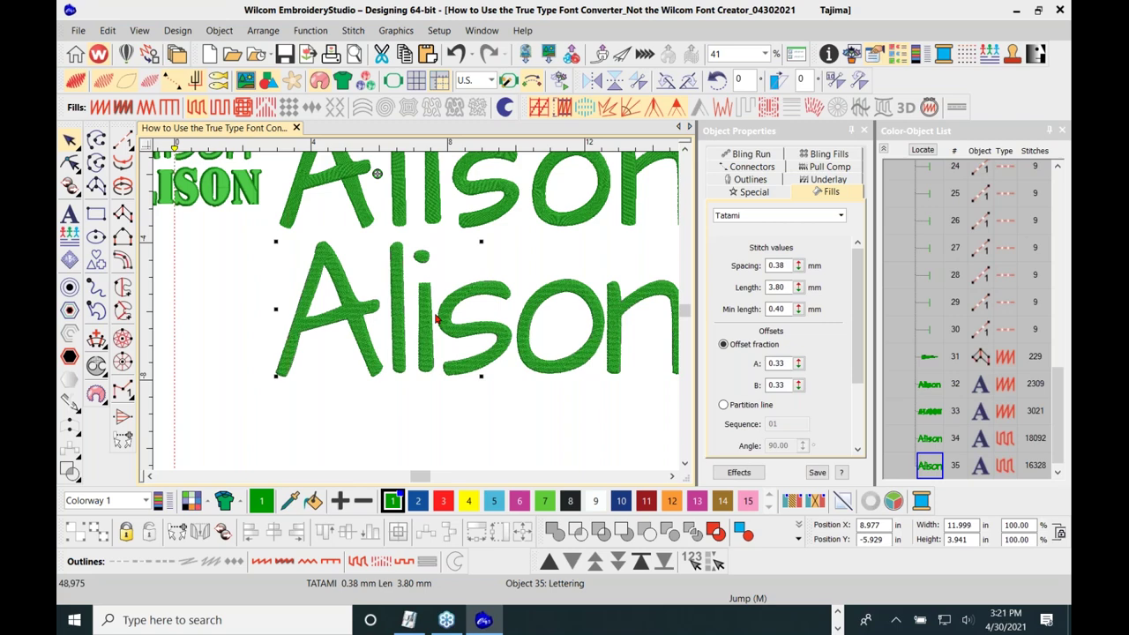
click(237, 270)
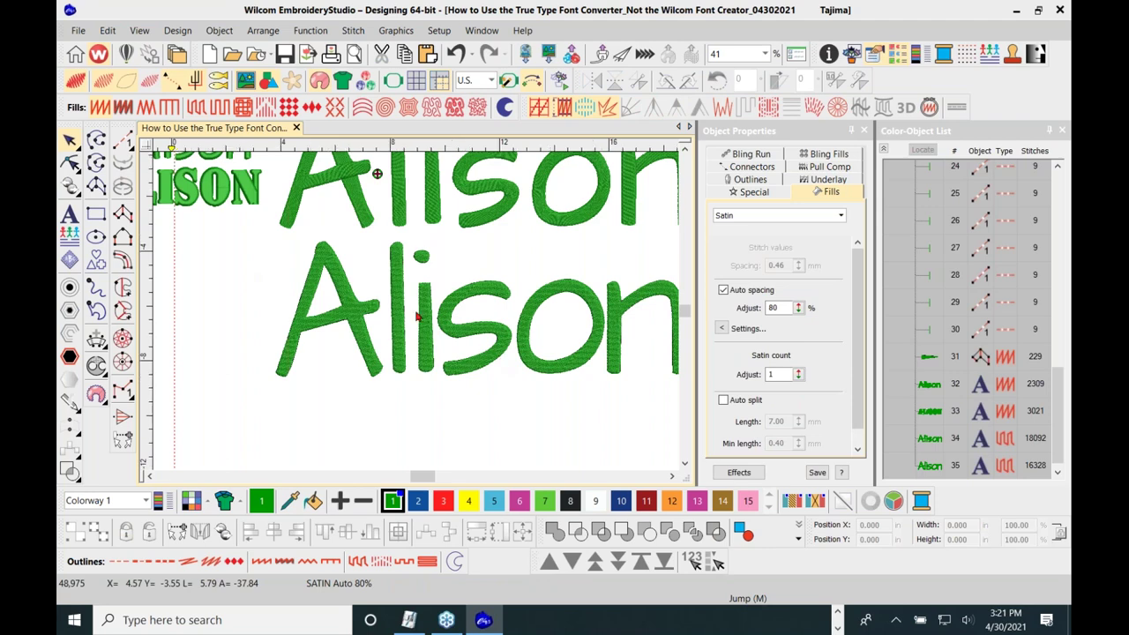
Examine the stitching of the letters l, i and s up close in both letterings, and view the two together
scroll(418, 316, down, 1)
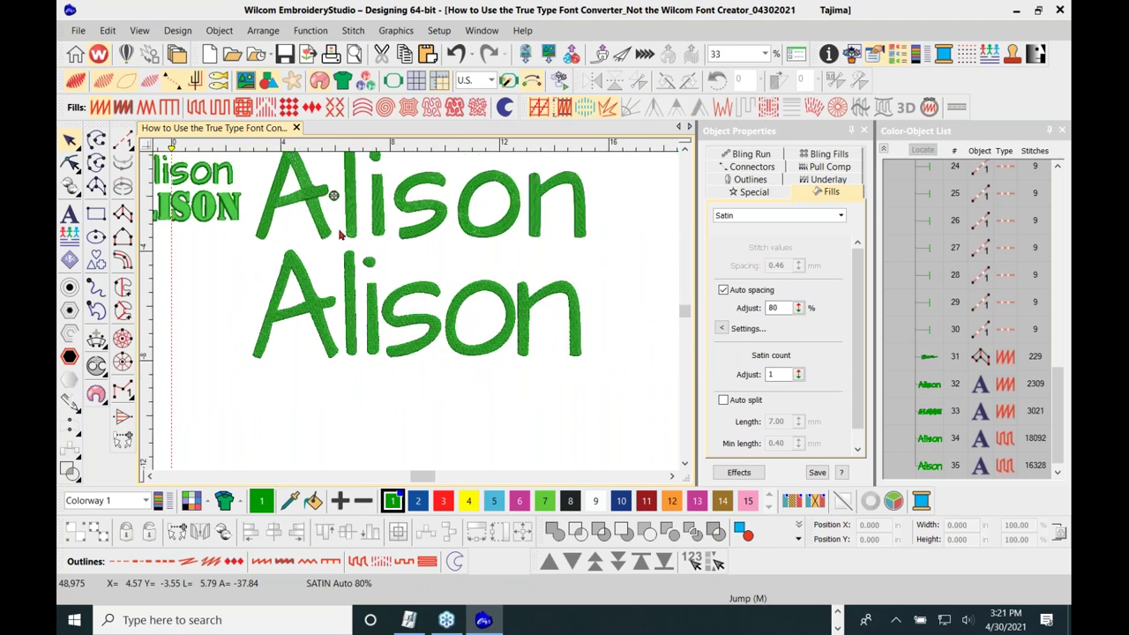
scroll(418, 317, up, 1)
scroll(388, 304, up, 1)
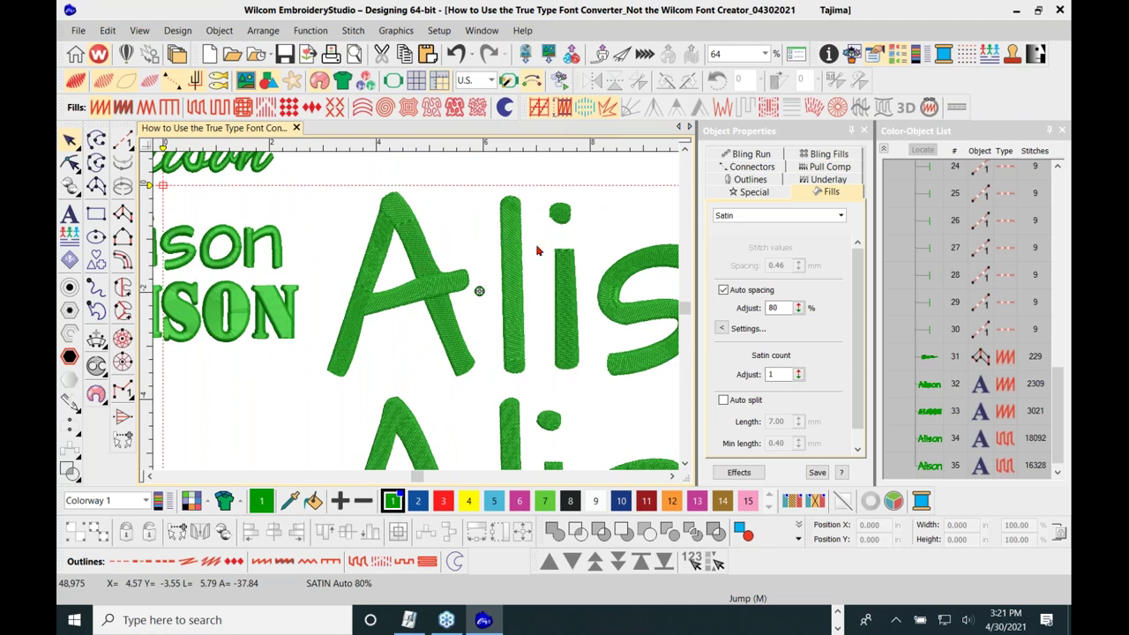
scroll(419, 316, up, 1)
scroll(388, 268, up, 1)
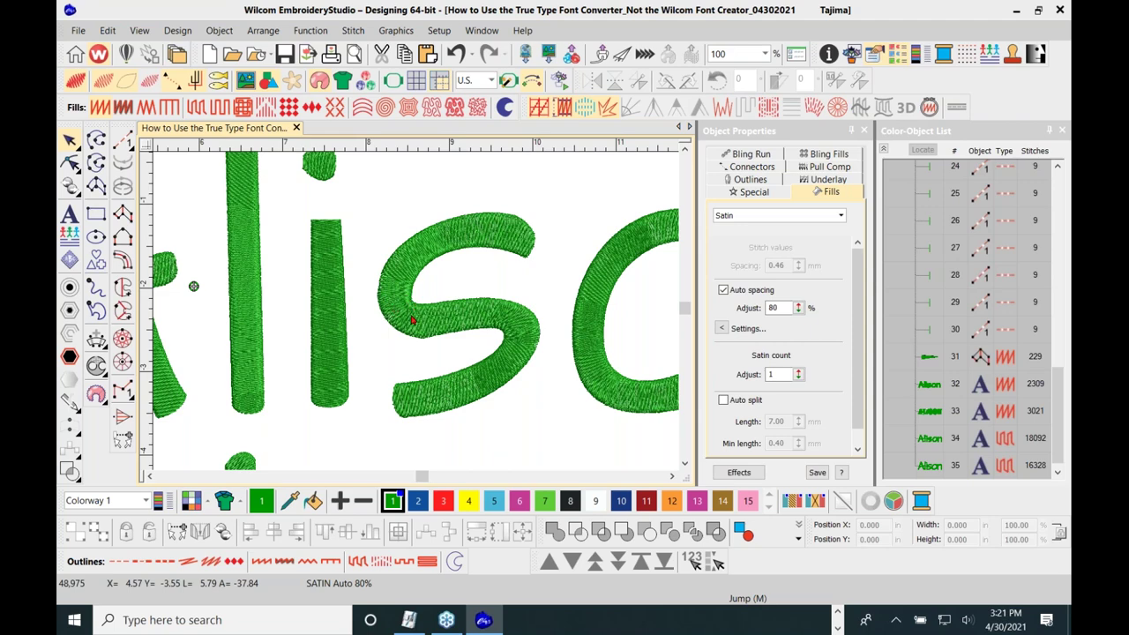
scroll(414, 323, down, 3)
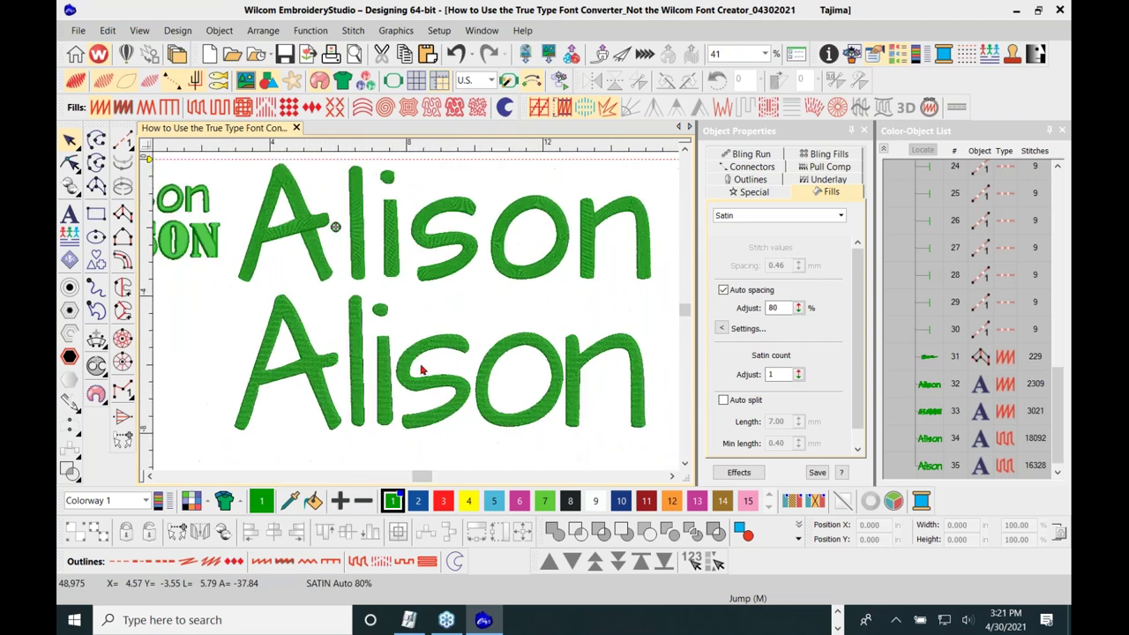
scroll(418, 318, up, 2)
scroll(418, 318, up, 2)
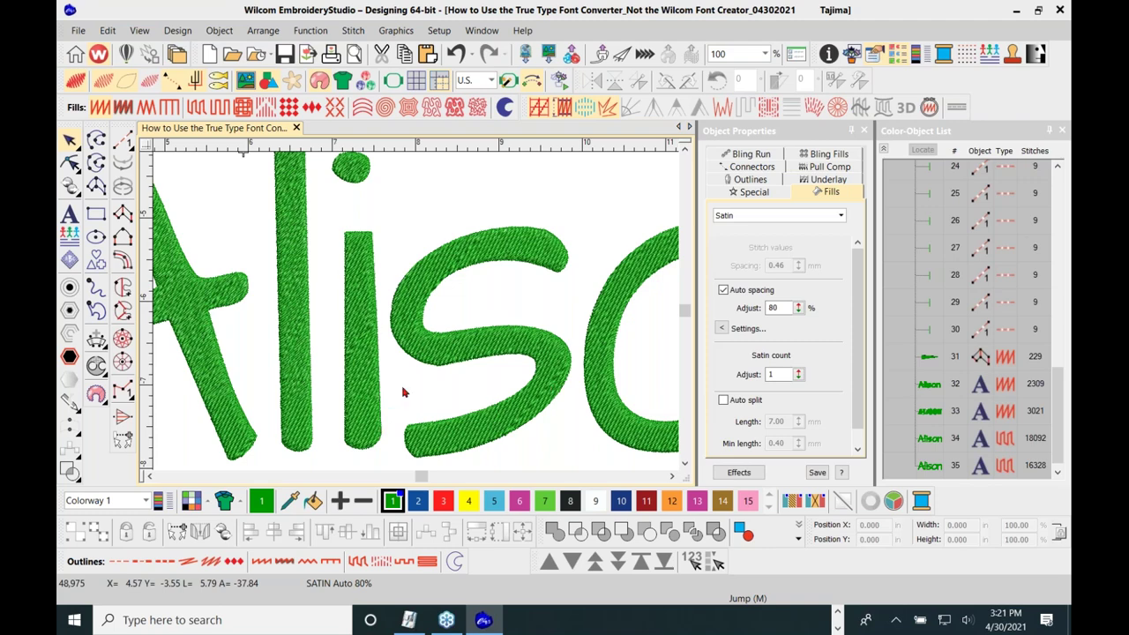
scroll(425, 370, down, 3)
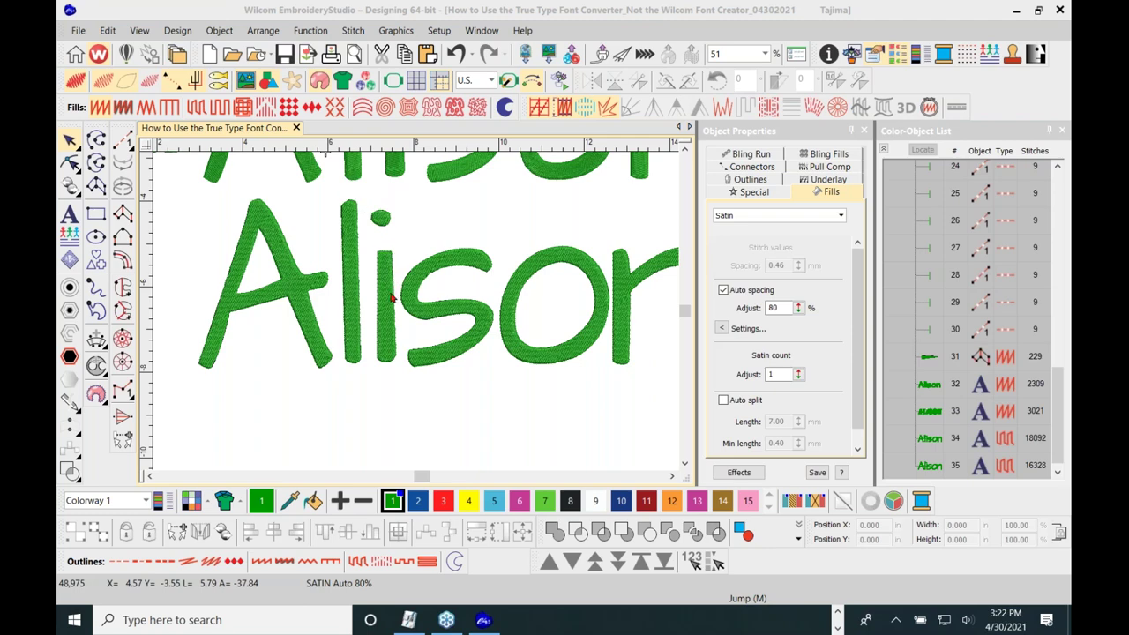
scroll(419, 316, down, 2)
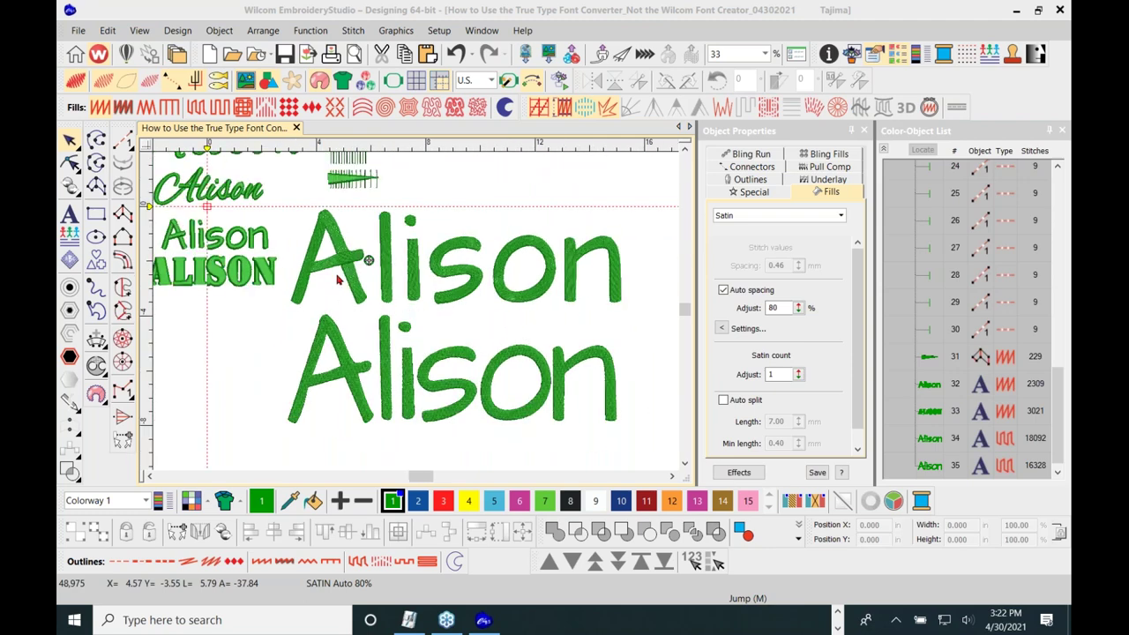
Select the small Architects Daughter lettering above the stencil-style lettering and put it into Reshape mode
scroll(415, 313, up, 3)
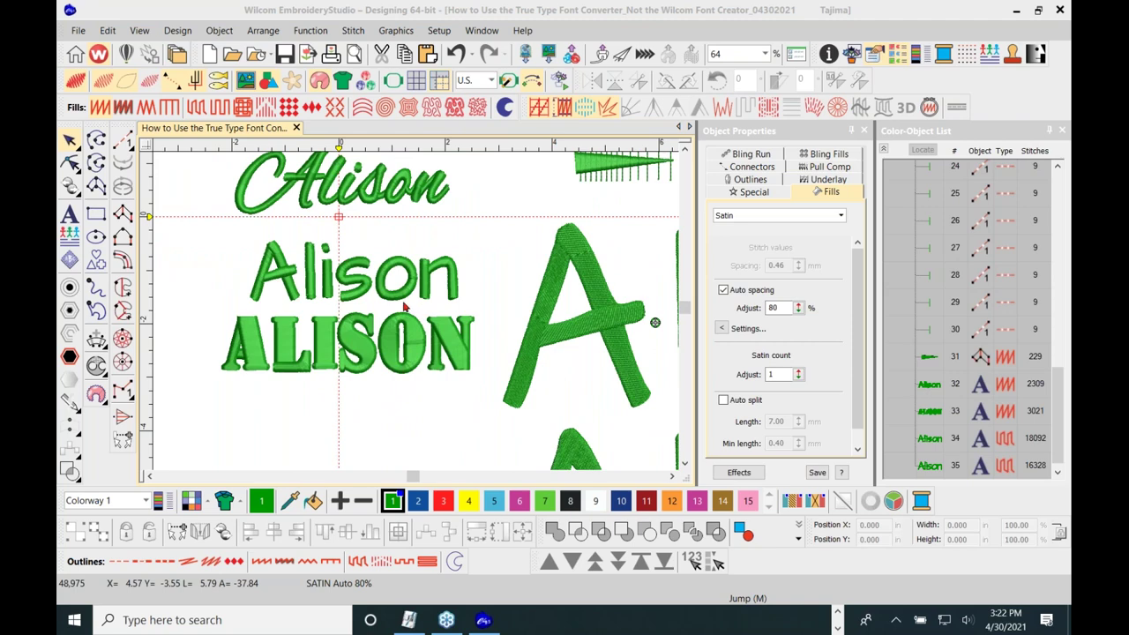
click(386, 292)
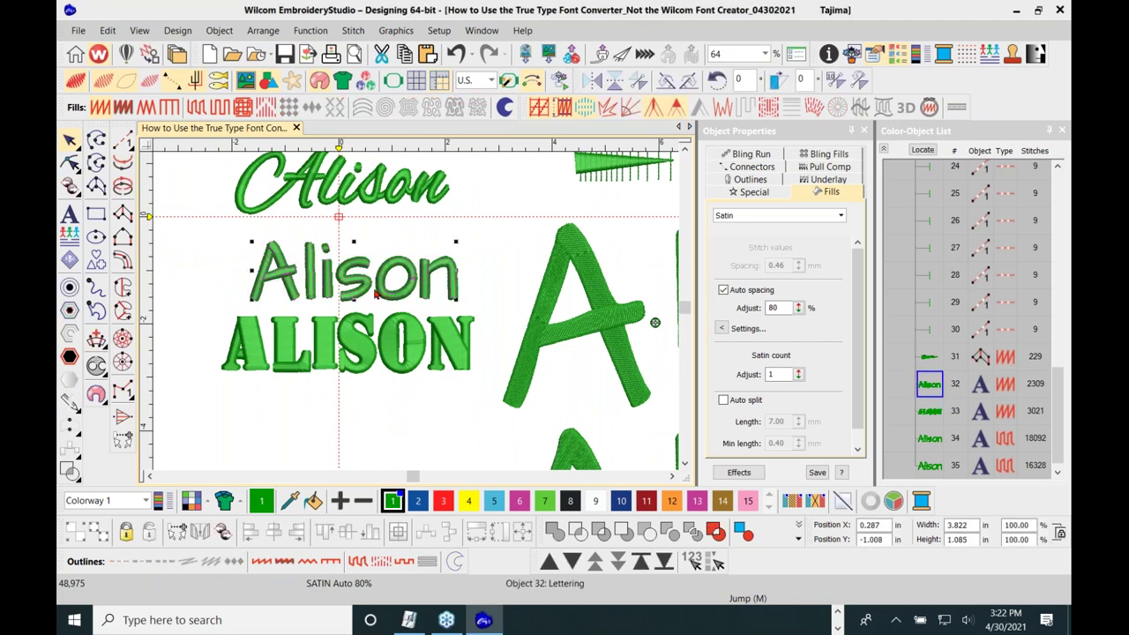
scroll(376, 294, down, 2)
scroll(397, 344, up, 3)
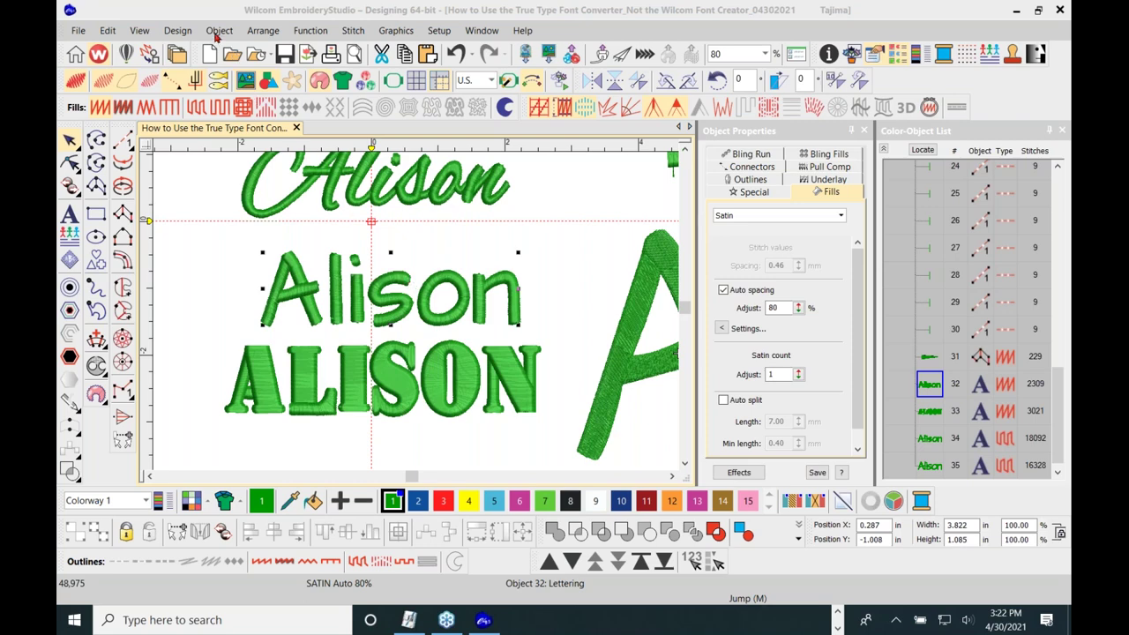
click(189, 34)
click(220, 32)
click(219, 32)
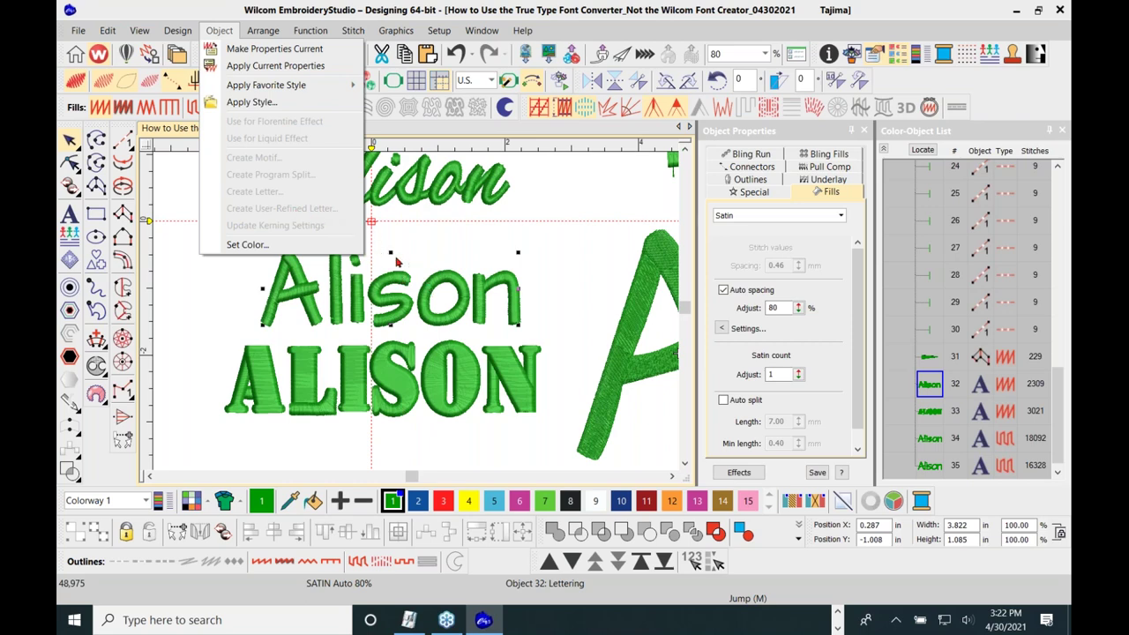
click(73, 166)
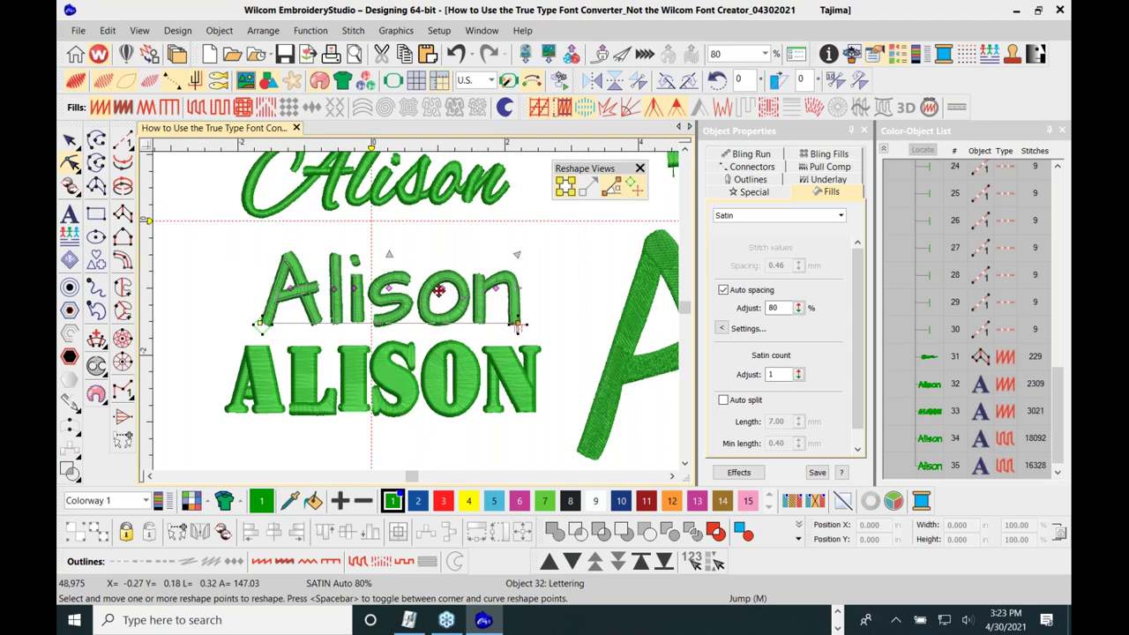
Reshape the dot of the letter i into a rounder, wider shape by moving its outline points outward
scroll(418, 316, up, 1)
scroll(418, 315, up, 1)
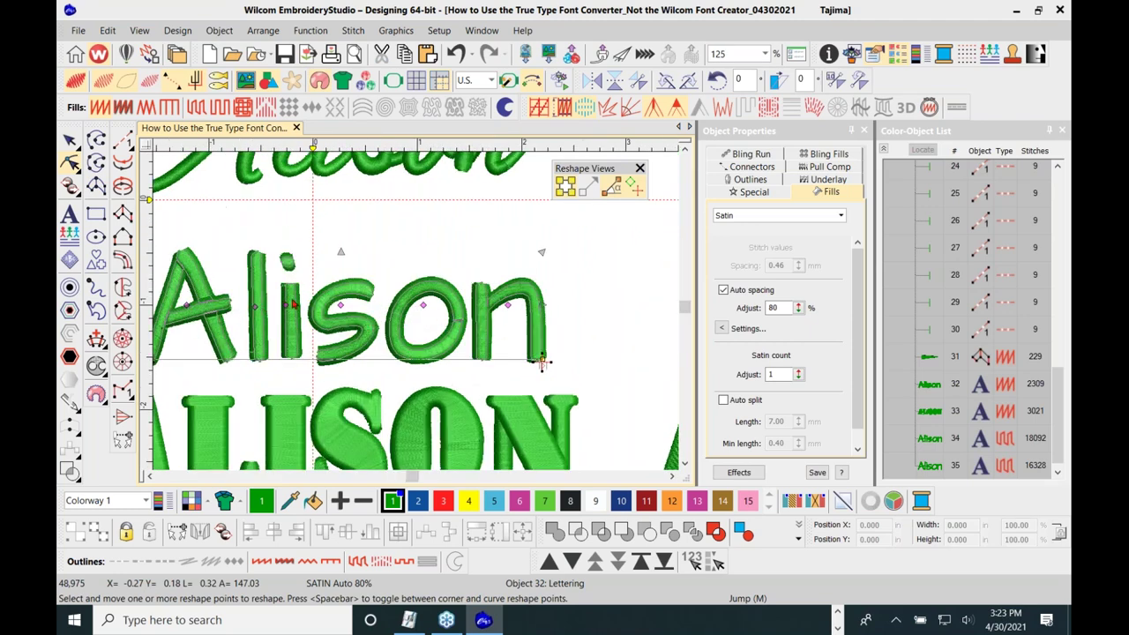
scroll(520, 344, up, 2)
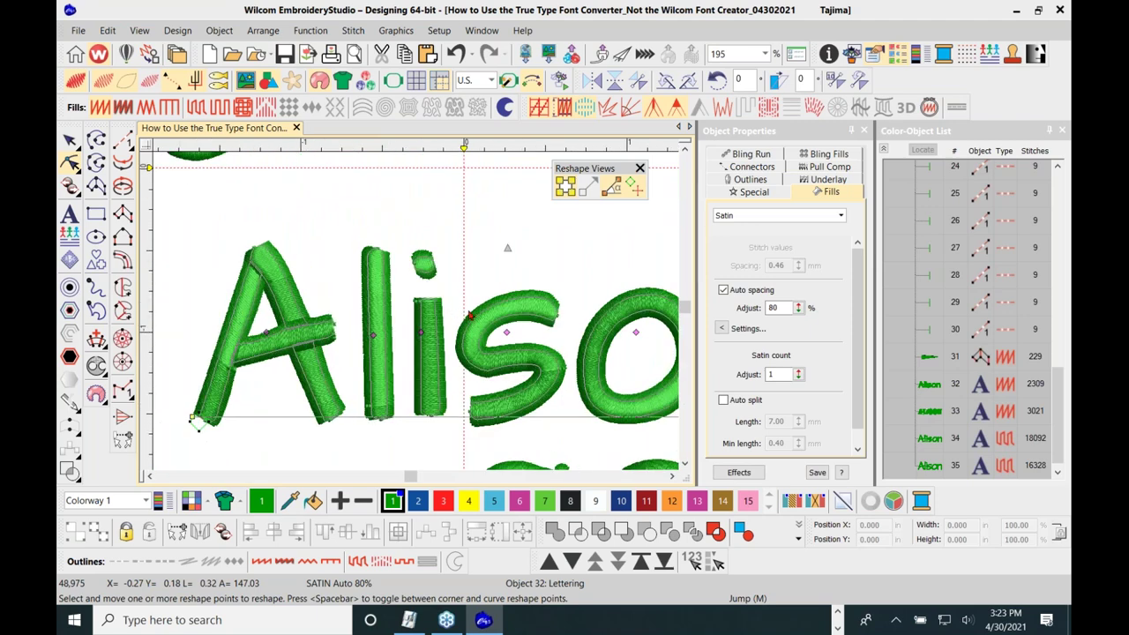
click(421, 320)
scroll(427, 270, up, 2)
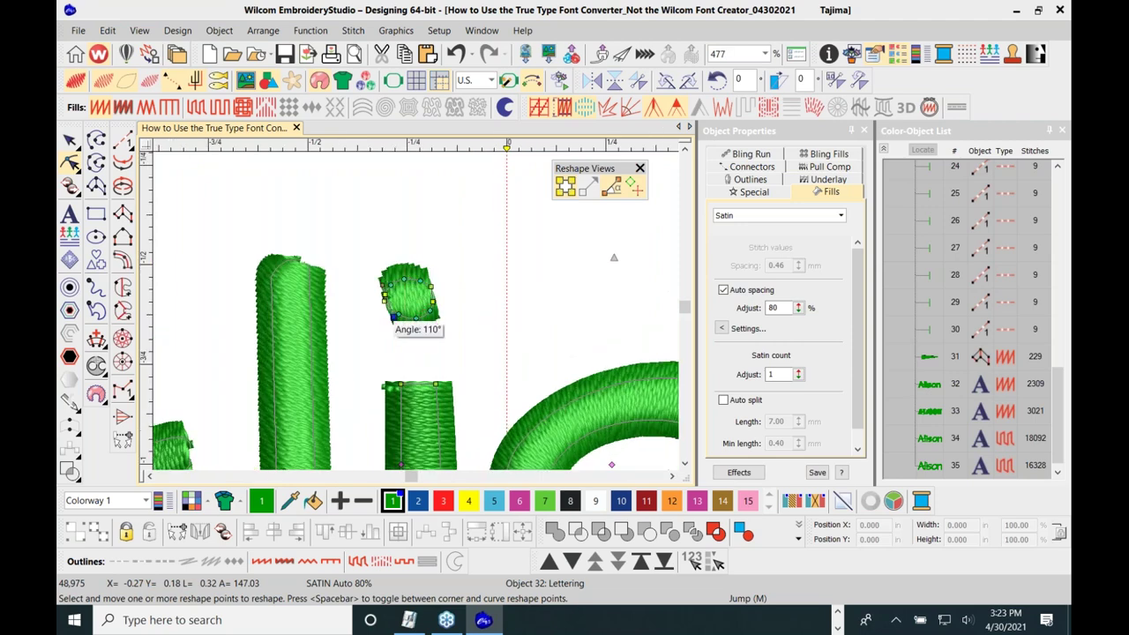
click(384, 301)
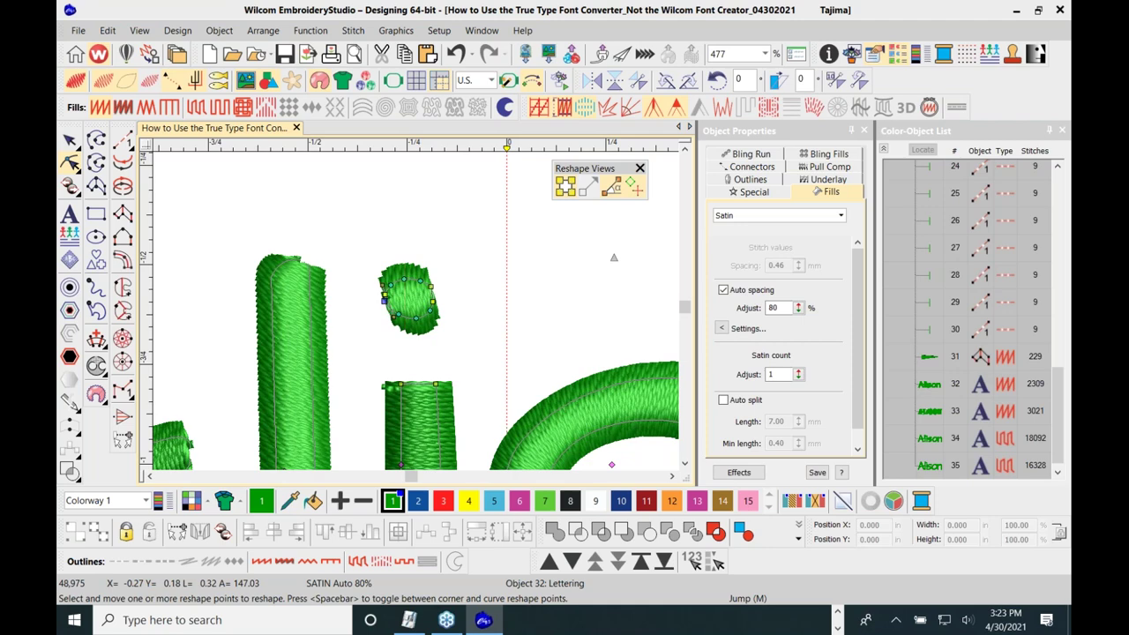
click(435, 310)
drag(435, 310, 435, 311)
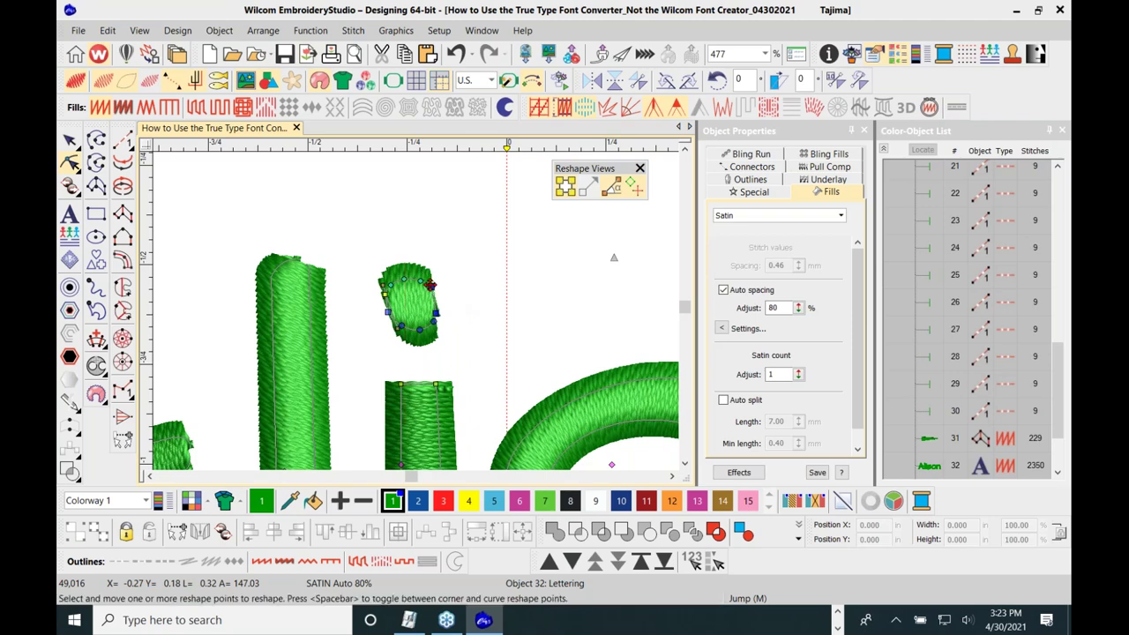
drag(429, 285, 443, 307)
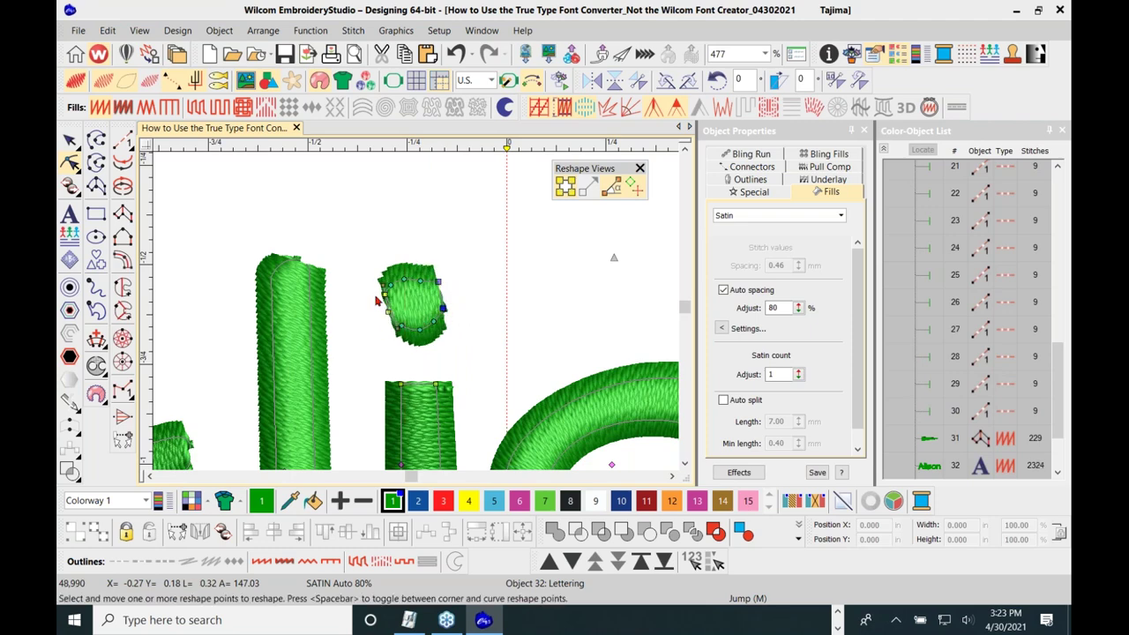
drag(375, 297, 382, 301)
drag(377, 303, 374, 297)
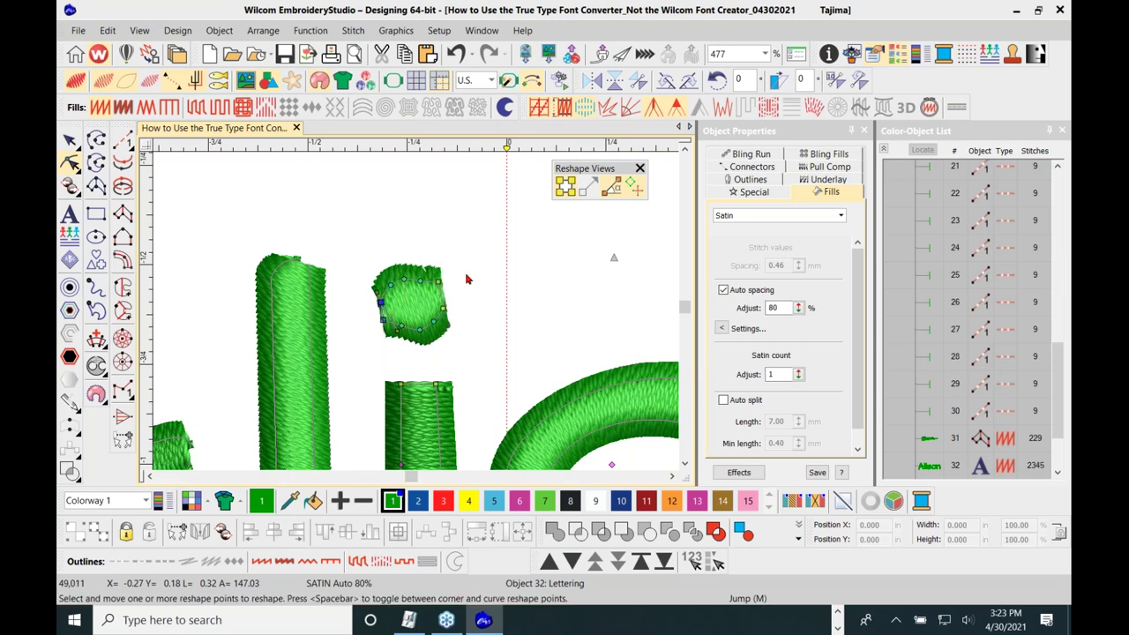
click(396, 339)
drag(396, 339, 396, 346)
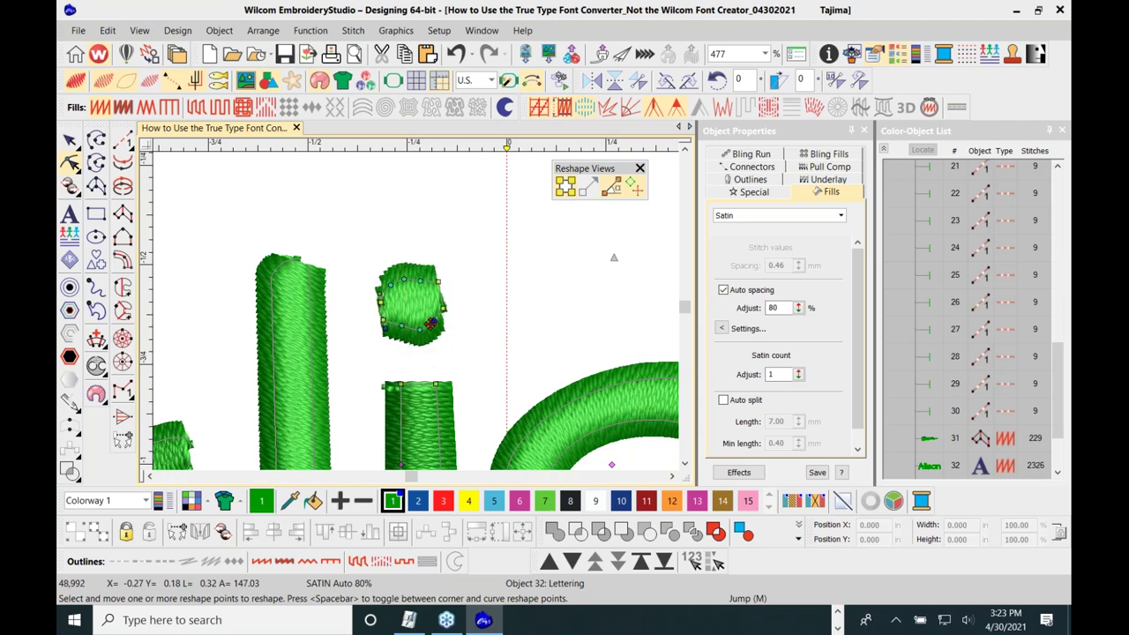
Save the reshaped i as a user-refined letter named "i-dot" for all heights
drag(357, 257, 481, 365)
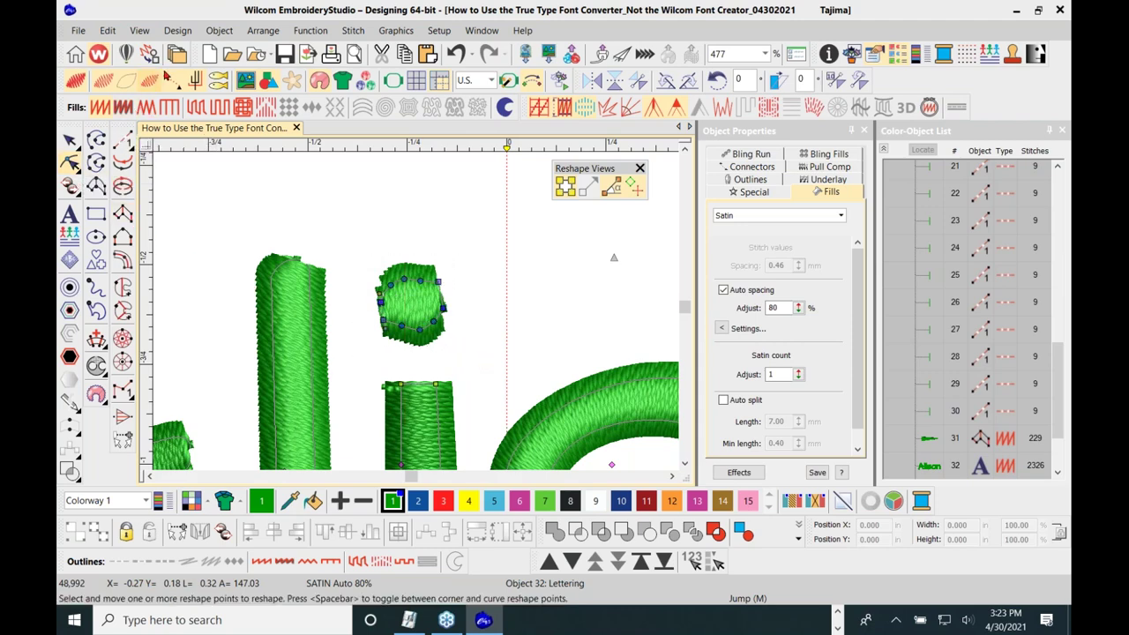
click(221, 36)
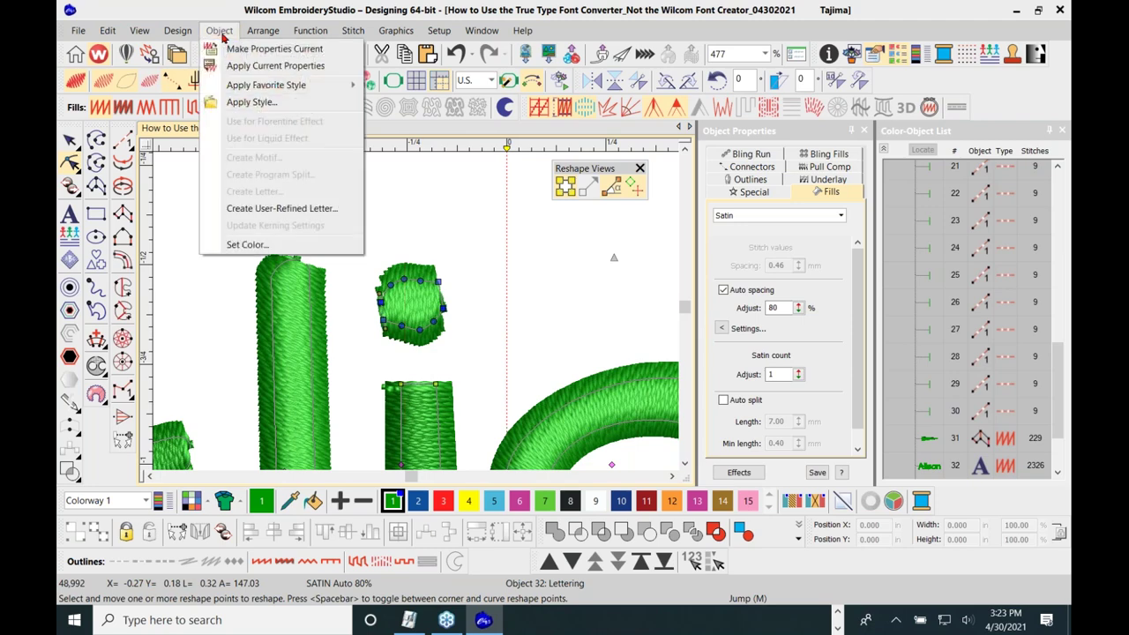
click(296, 210)
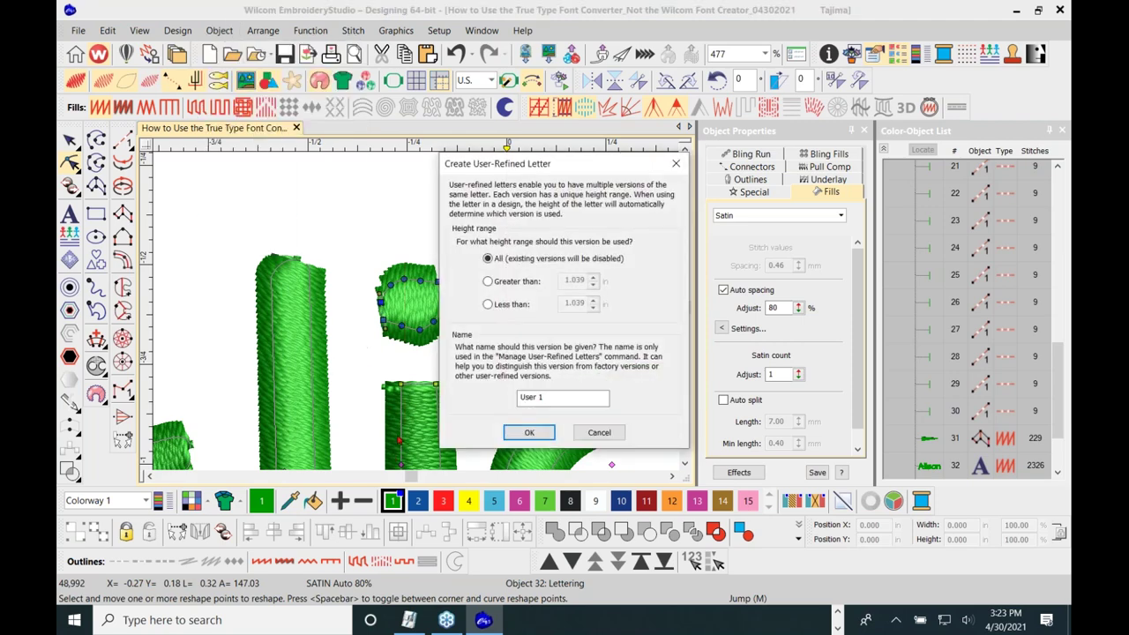
drag(608, 162, 850, 122)
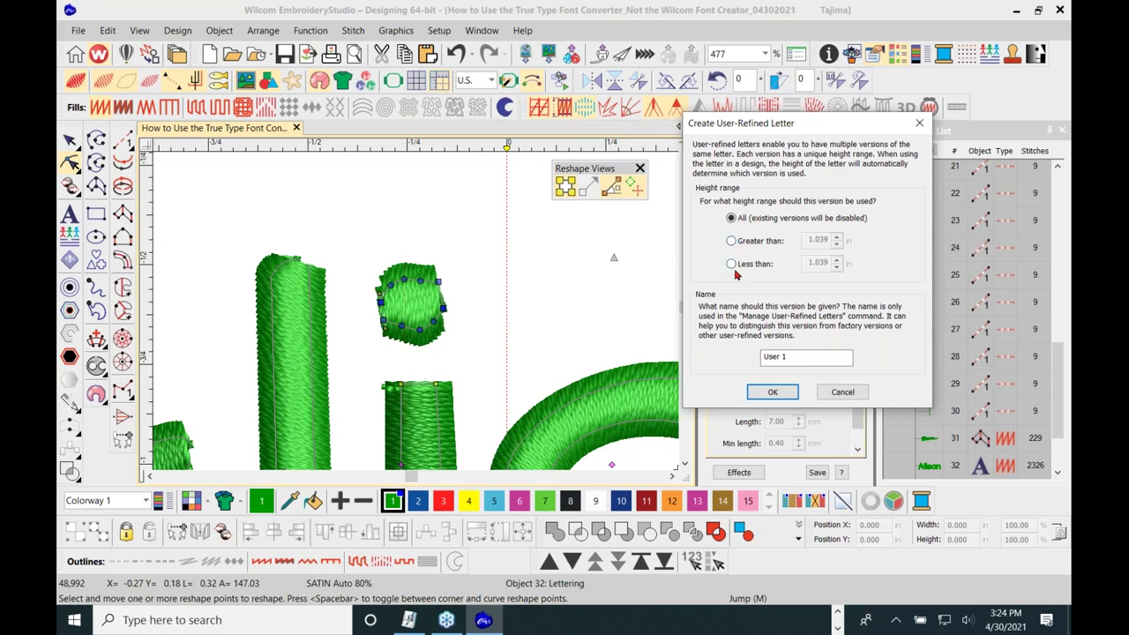
drag(788, 357, 747, 362)
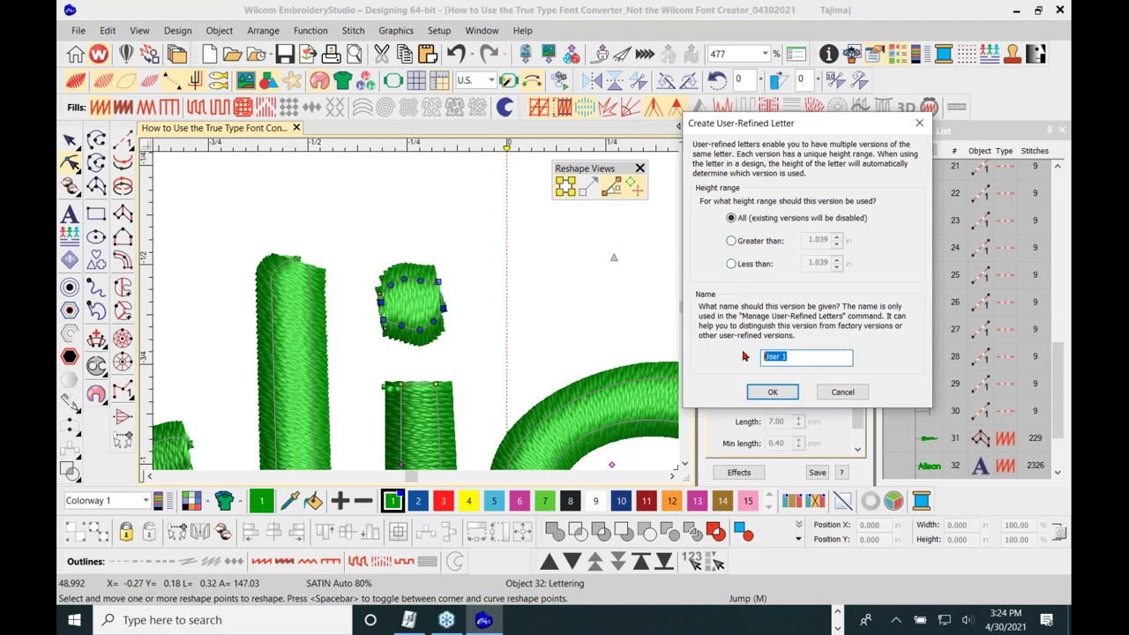
text(i-dot)
click(774, 394)
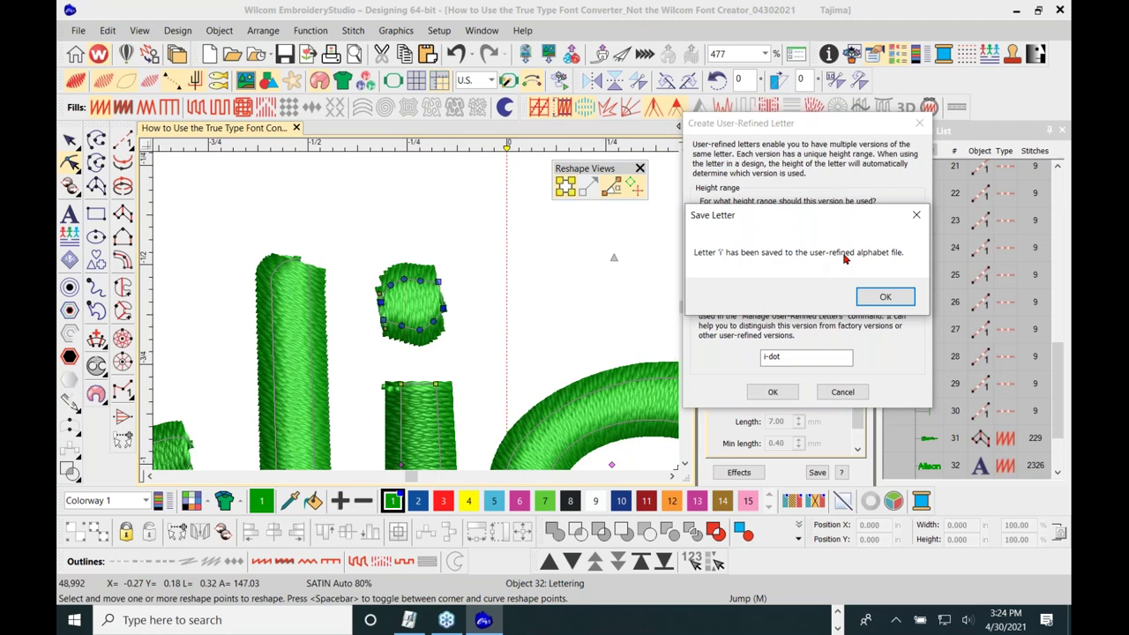
click(871, 299)
Replace the small script lettering with a copy of the refined Architects Daughter lettering, positioned just above the horizontal origin line
scroll(418, 316, down, 2)
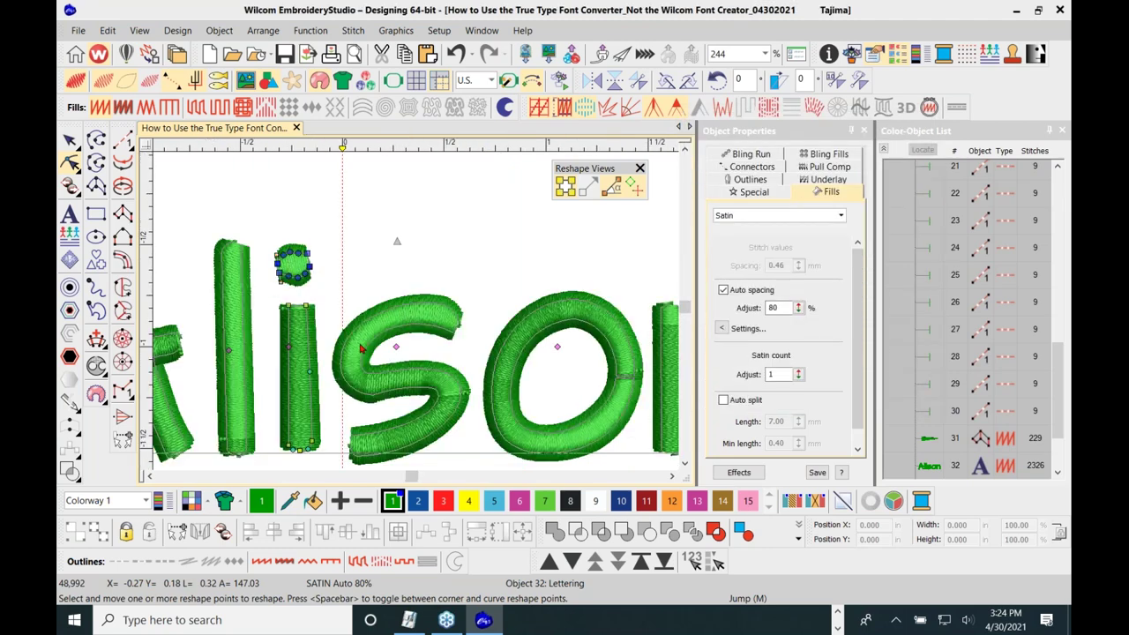
scroll(418, 315, down, 1)
click(71, 139)
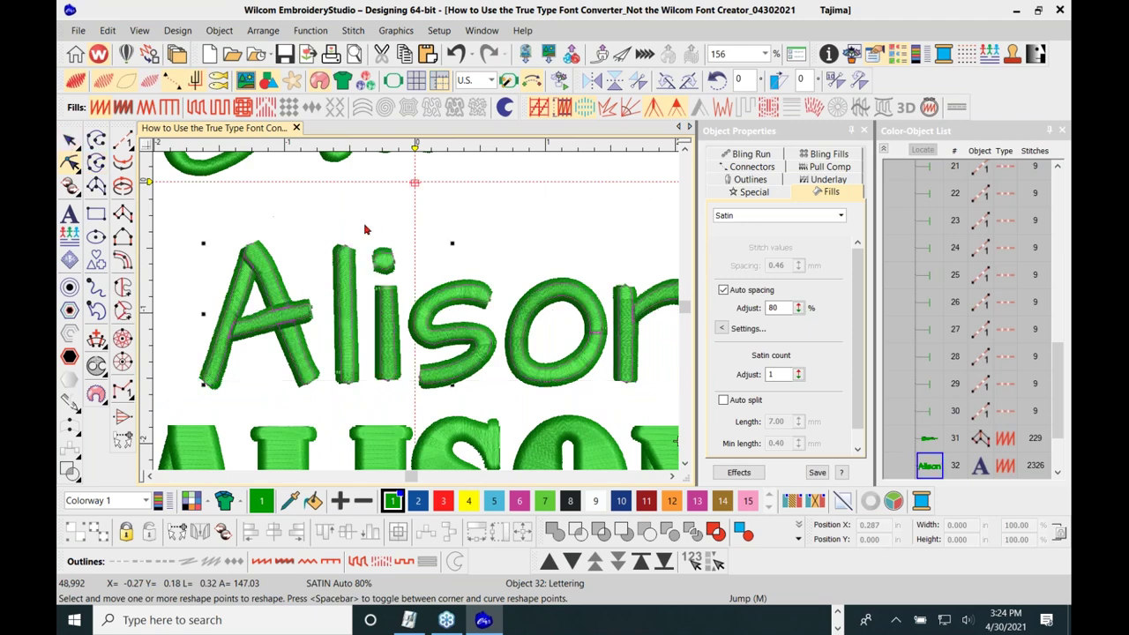
scroll(418, 315, down, 1)
drag(404, 342, 487, 185)
drag(353, 287, 348, 325)
key(Delete)
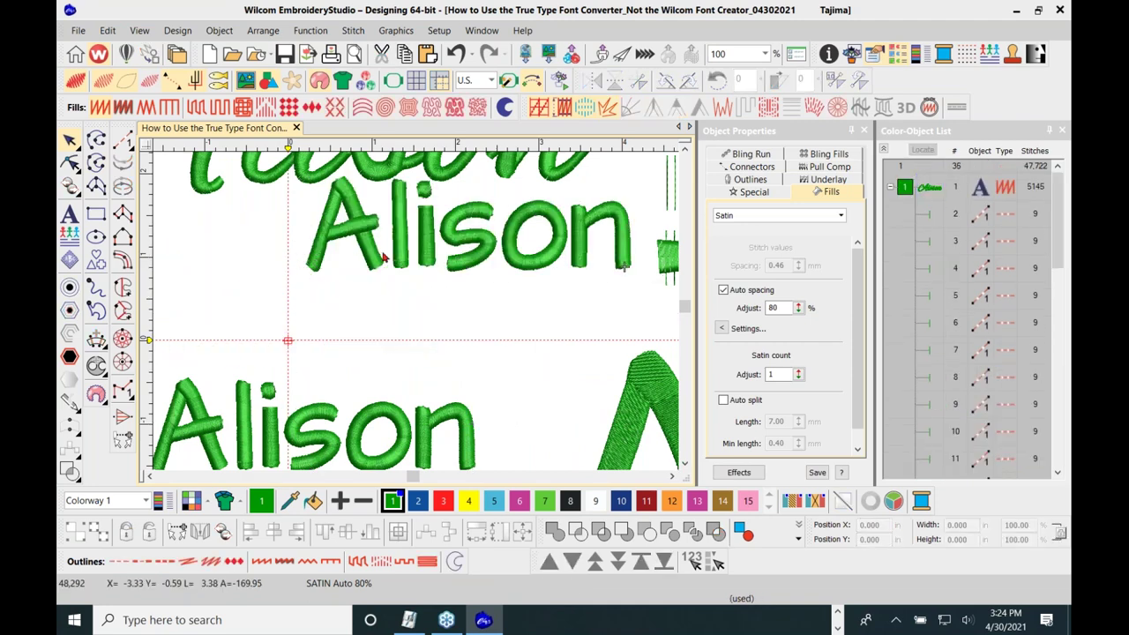
drag(443, 247, 398, 291)
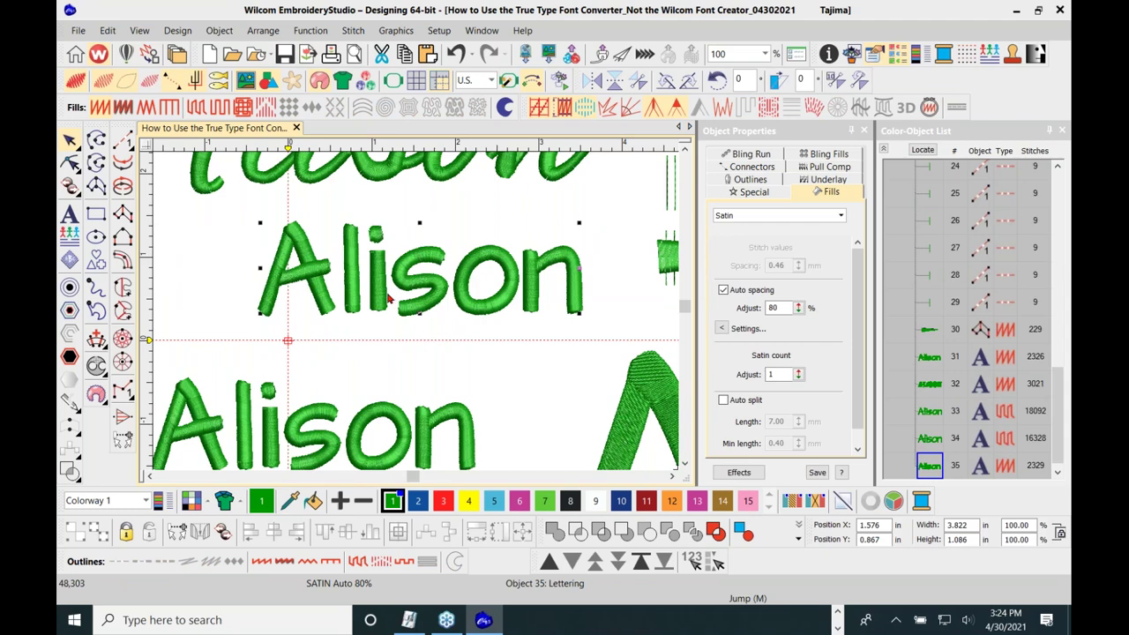
Compare the copied lettering's i dot with Use saved version off and on, leave it on, and deselect the lettering
click(772, 193)
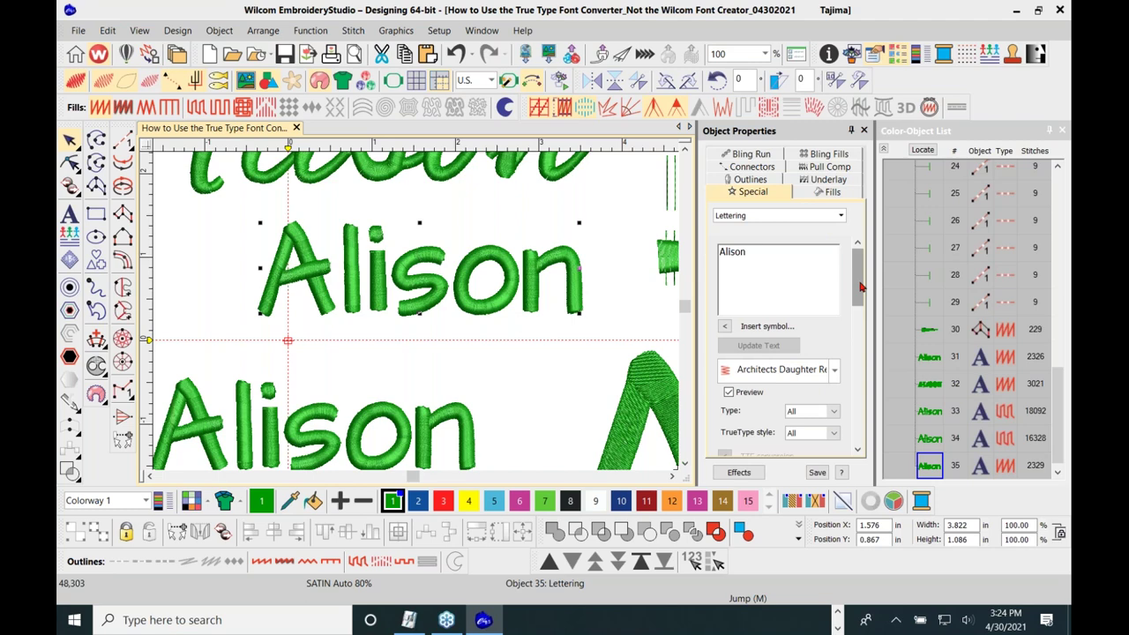
drag(860, 287, 860, 315)
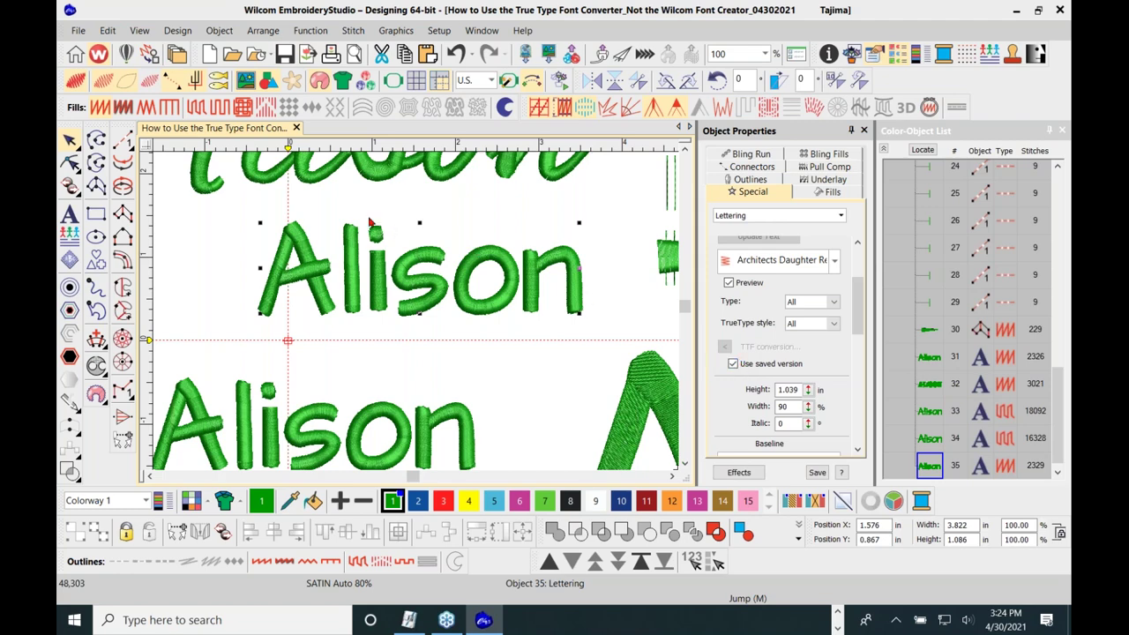
click(733, 364)
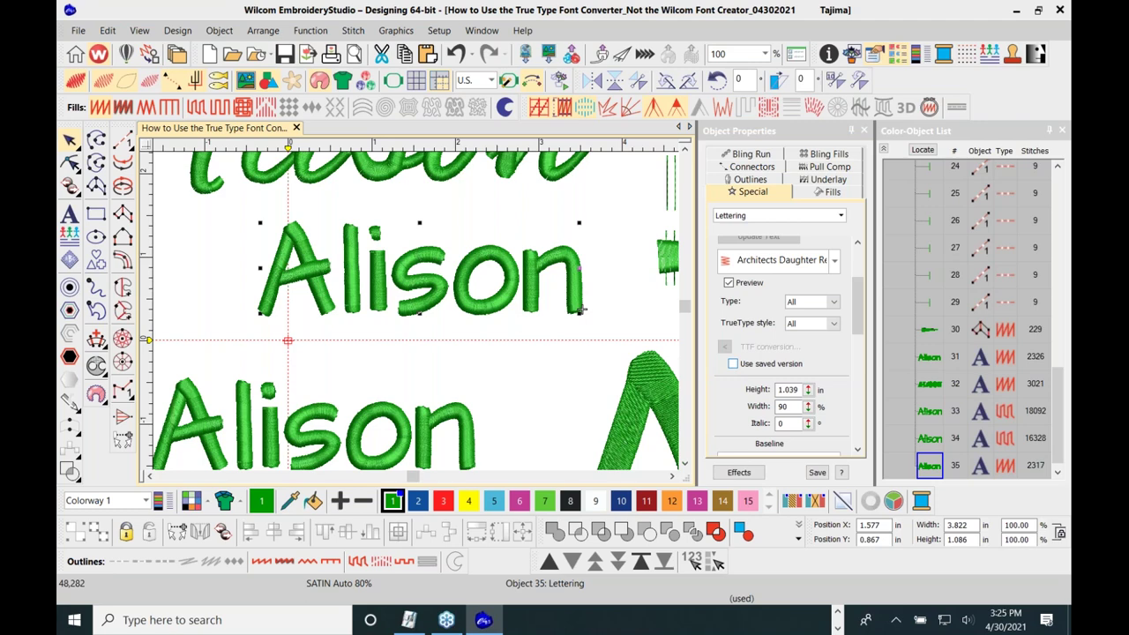
click(732, 365)
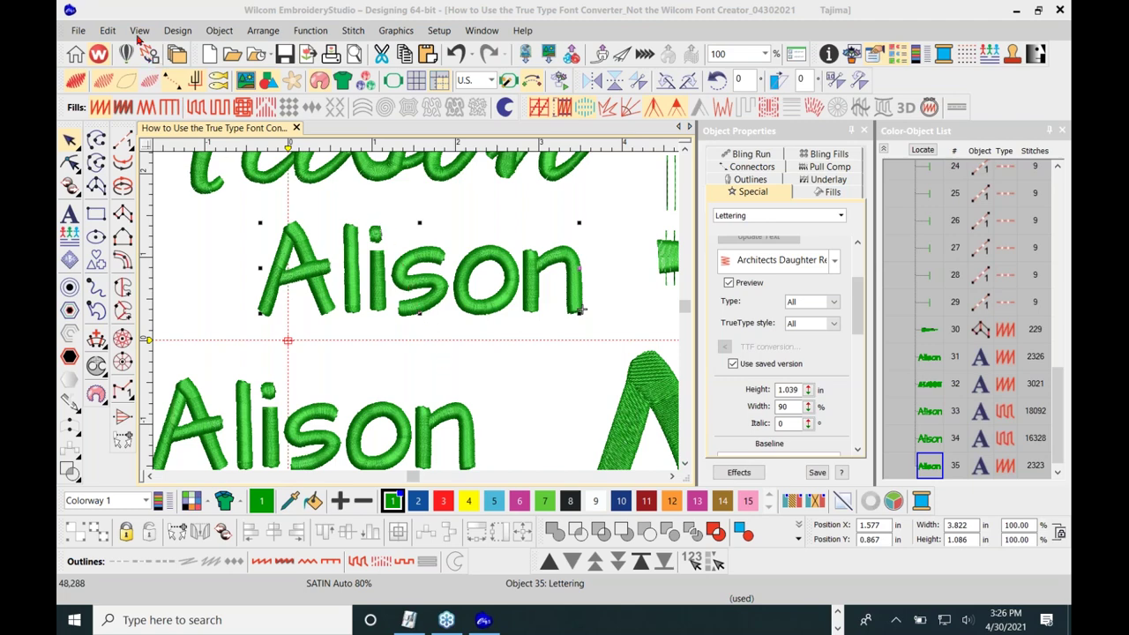
scroll(529, 291, down, 1)
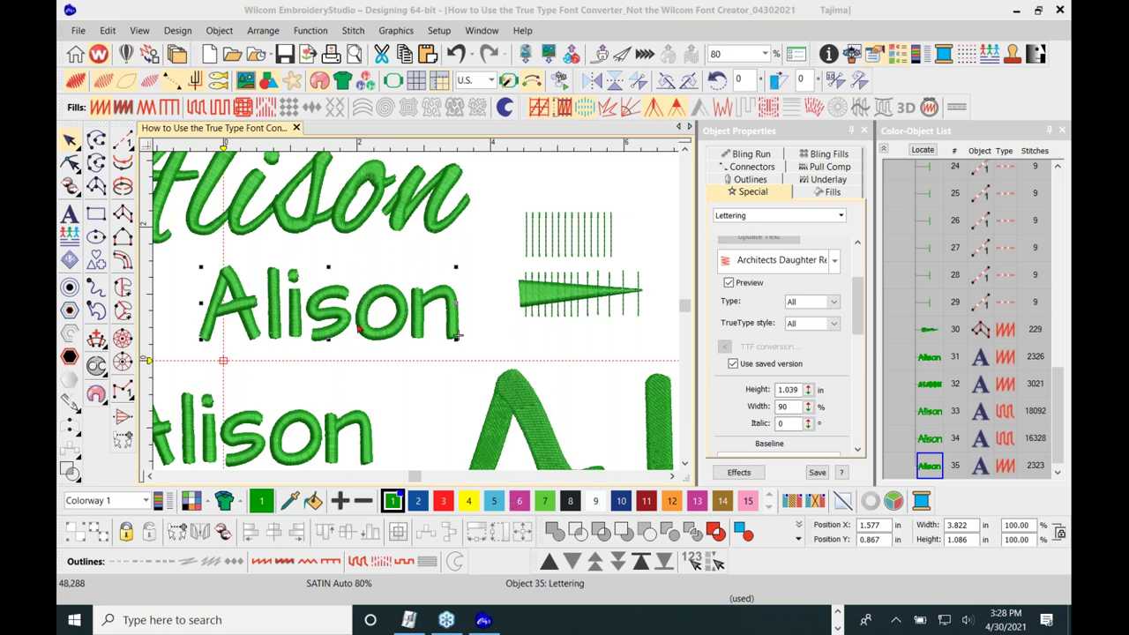
key(Escape)
Convert the large turning Tatami lettering to Satin fill and enable Auto split
key(shift+z)
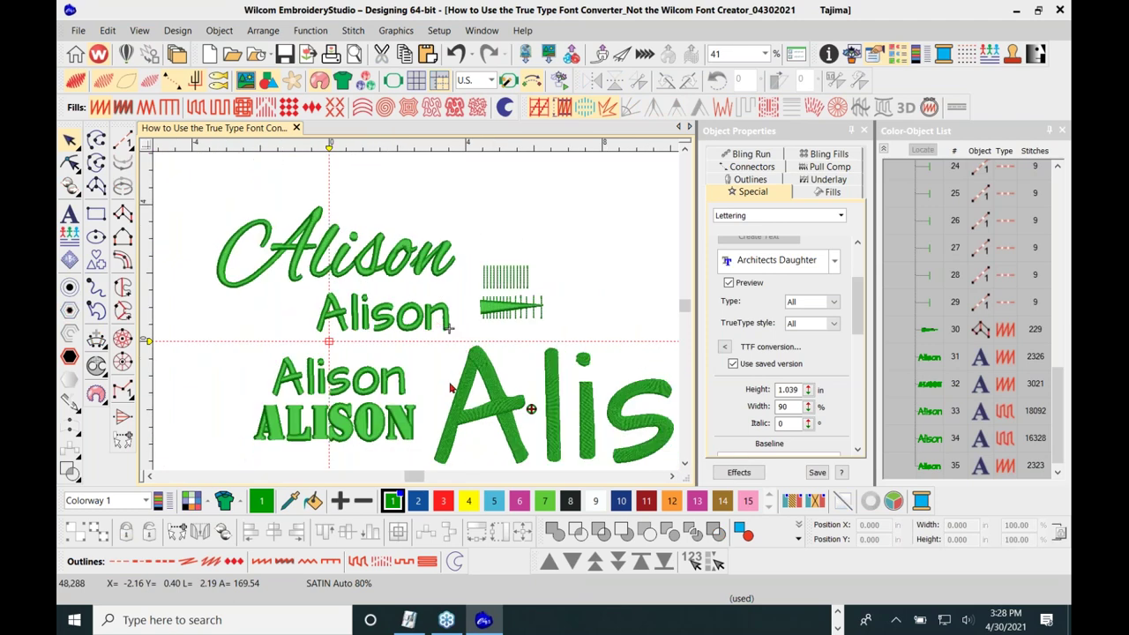
scroll(437, 371, down, 1)
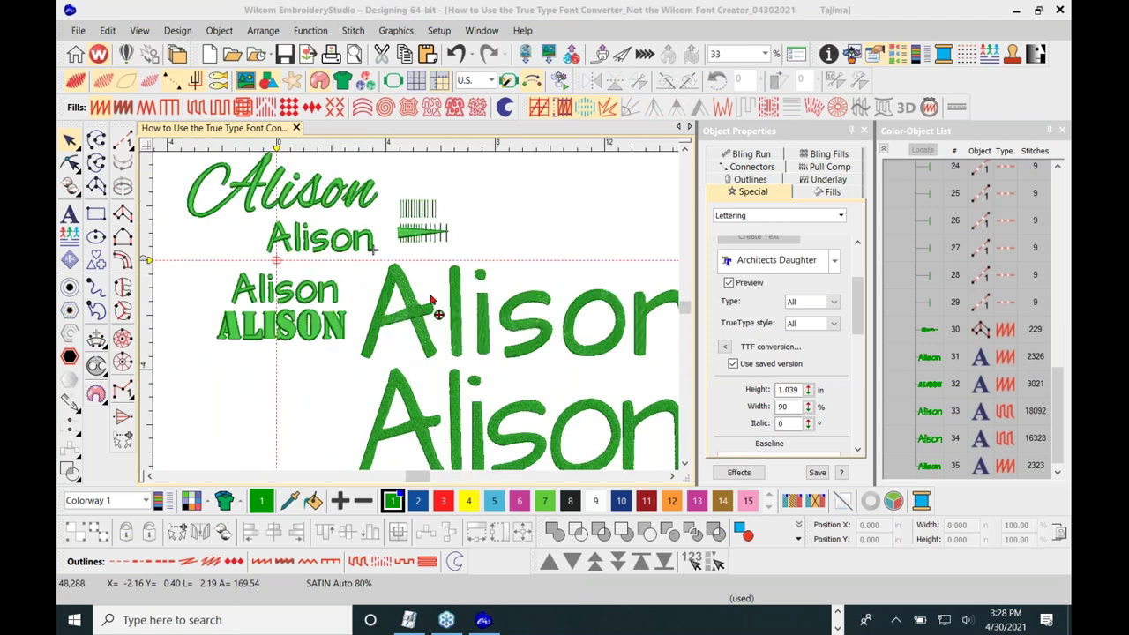
click(454, 282)
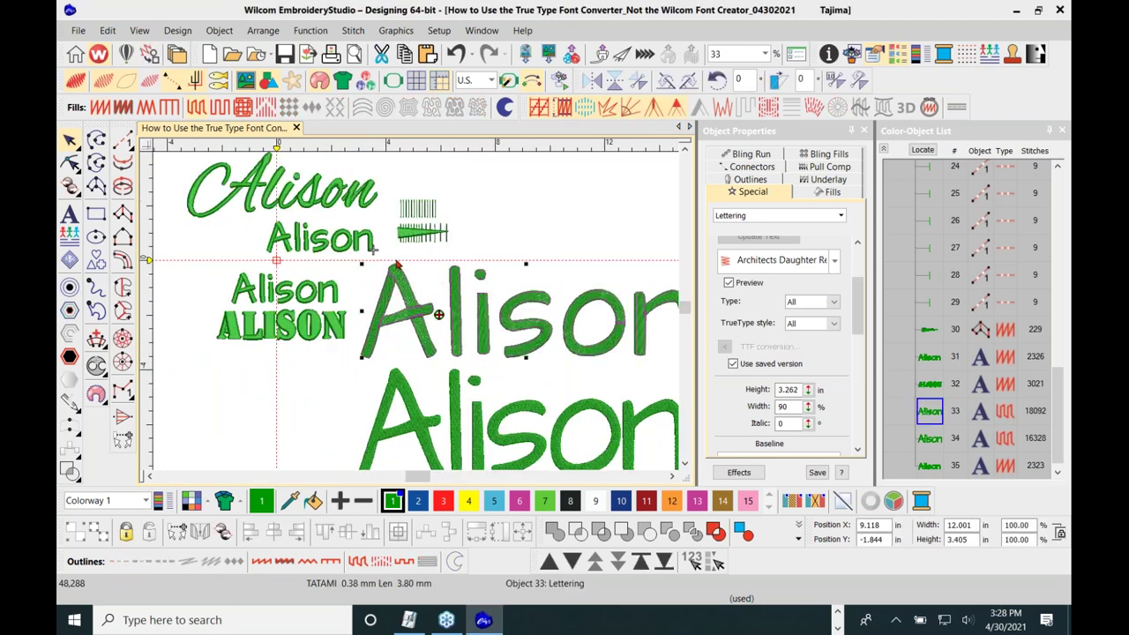
click(97, 107)
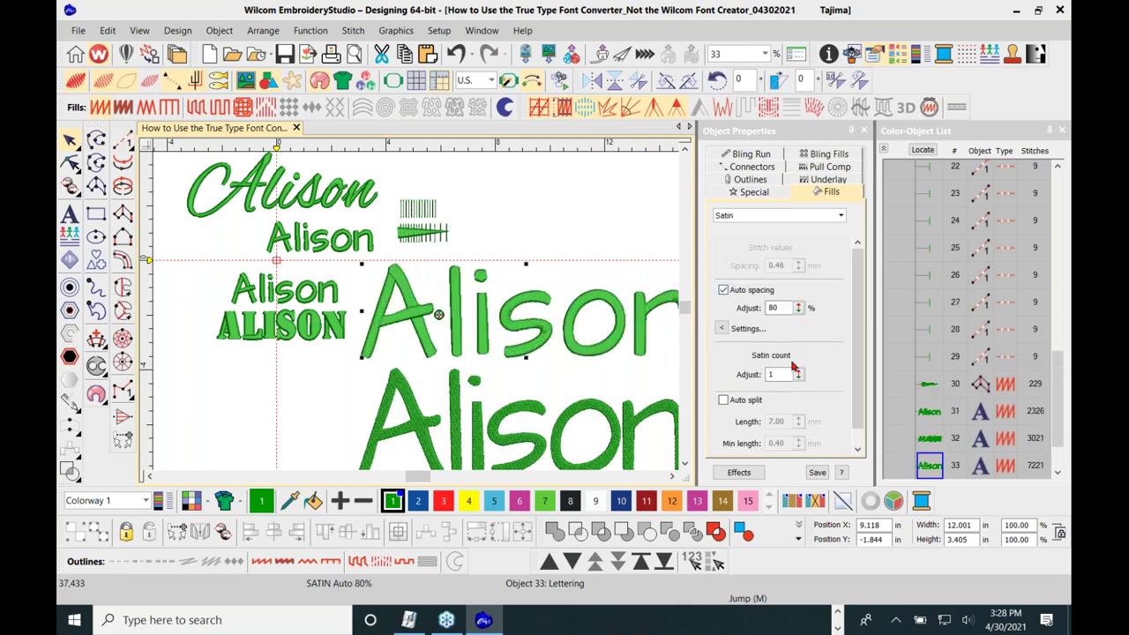
click(724, 400)
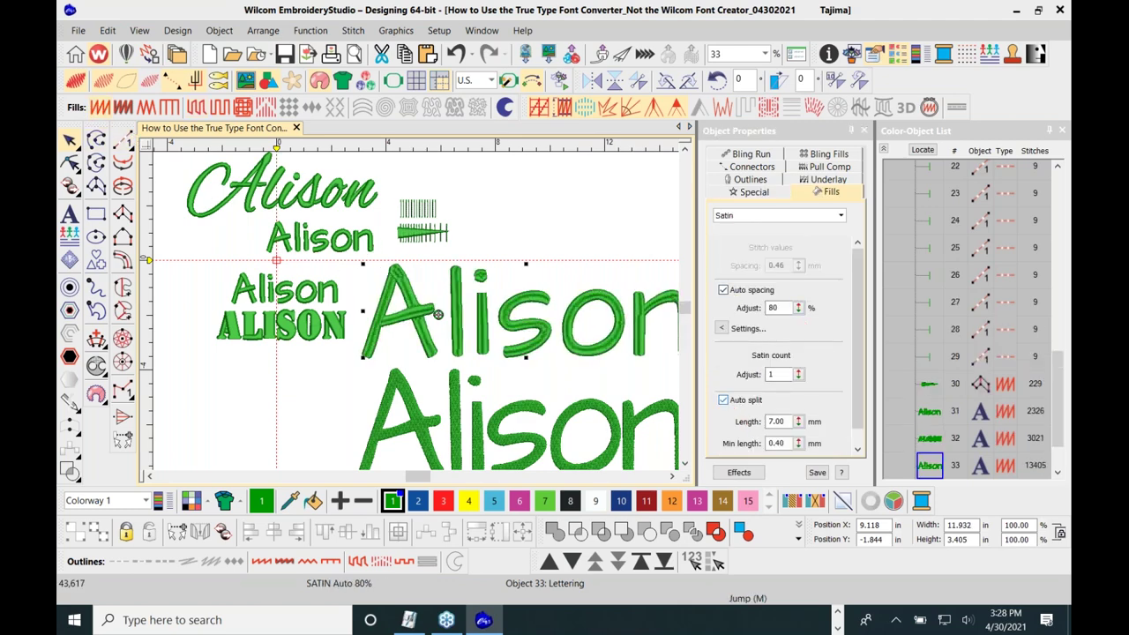
Compare the auto-split satin lettering with the large Complex Fill lettering below it
scroll(517, 333, up, 2)
scroll(460, 325, down, 1)
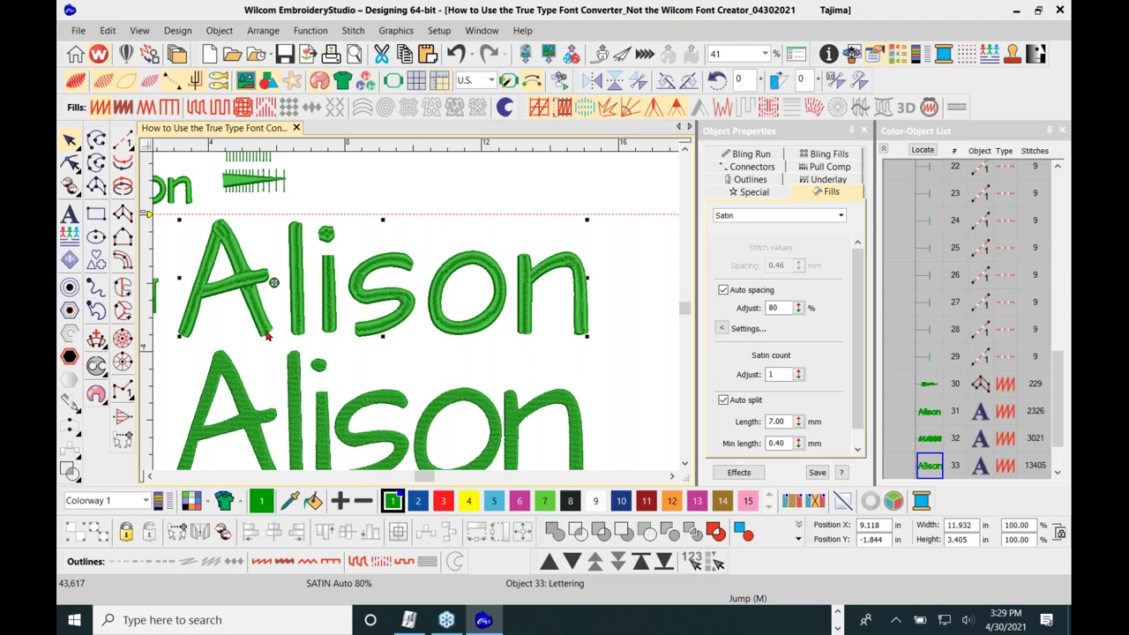
scroll(260, 344, down, 2)
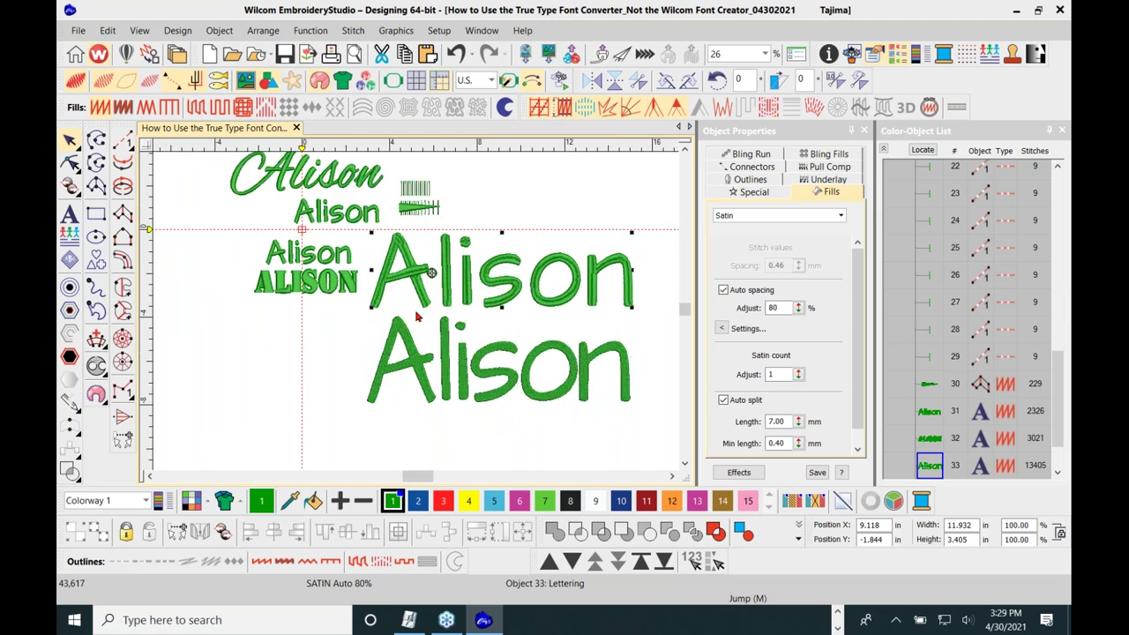
scroll(419, 316, up, 2)
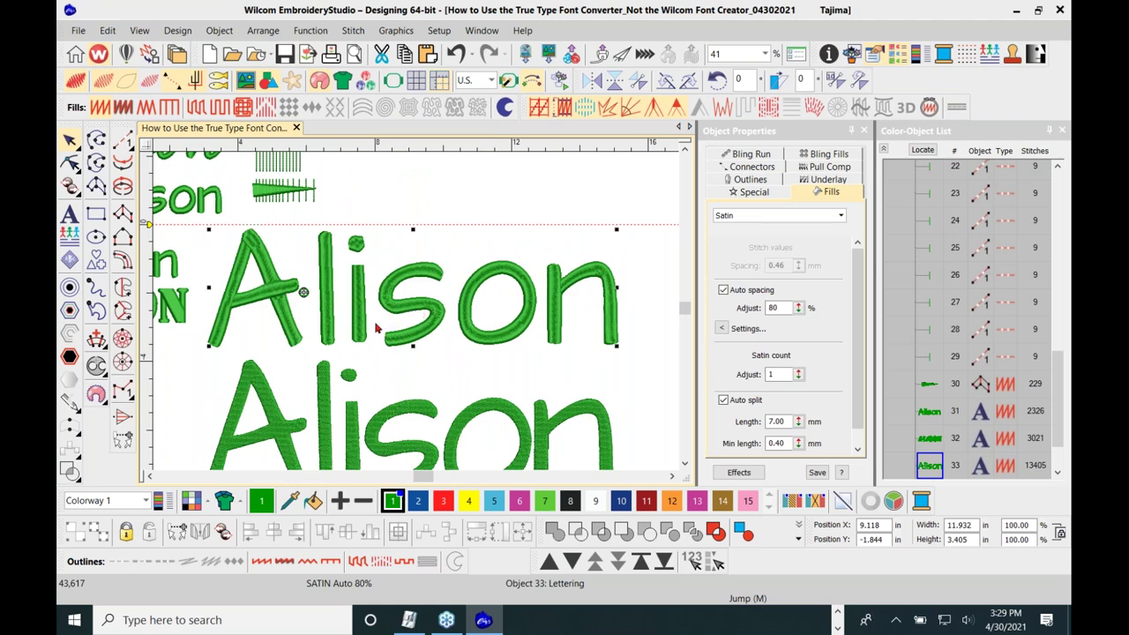
scroll(418, 313, down, 1)
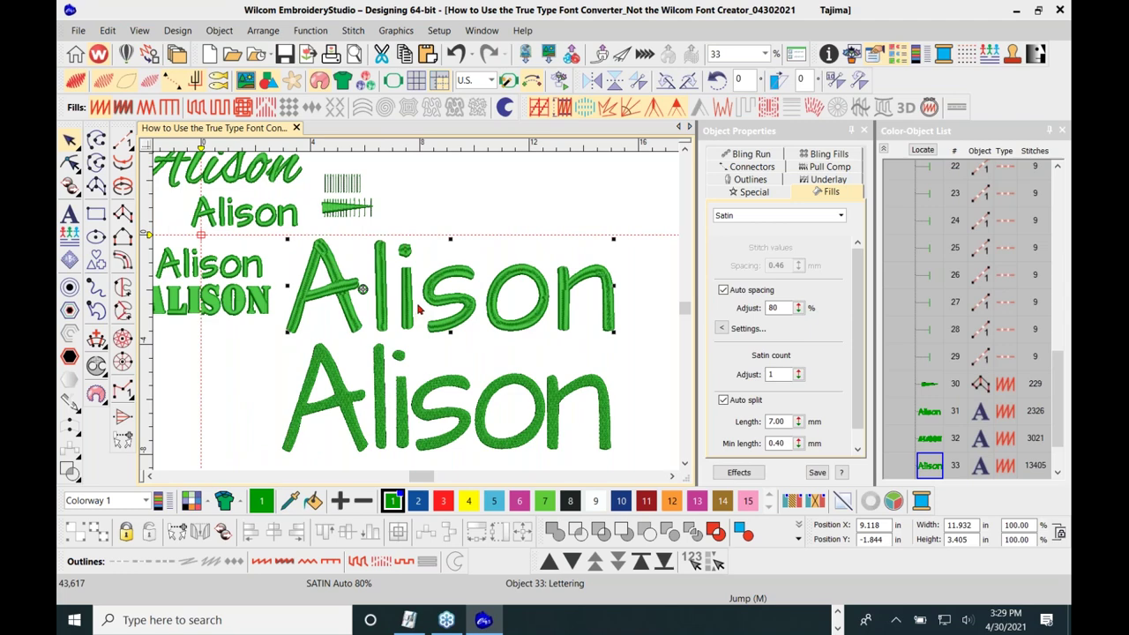